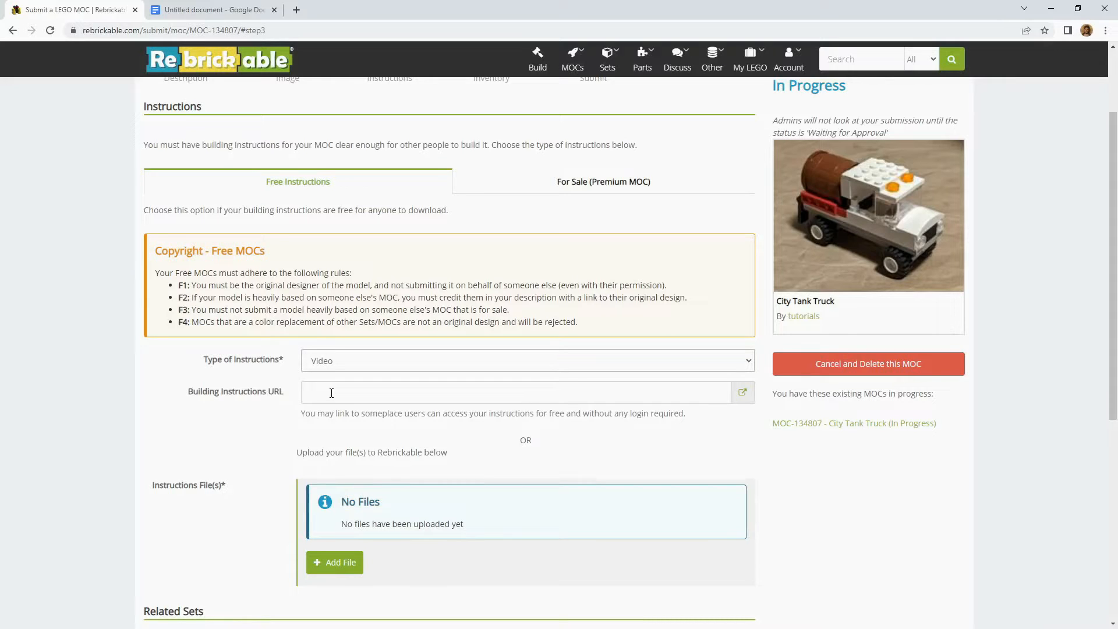
click(326, 393)
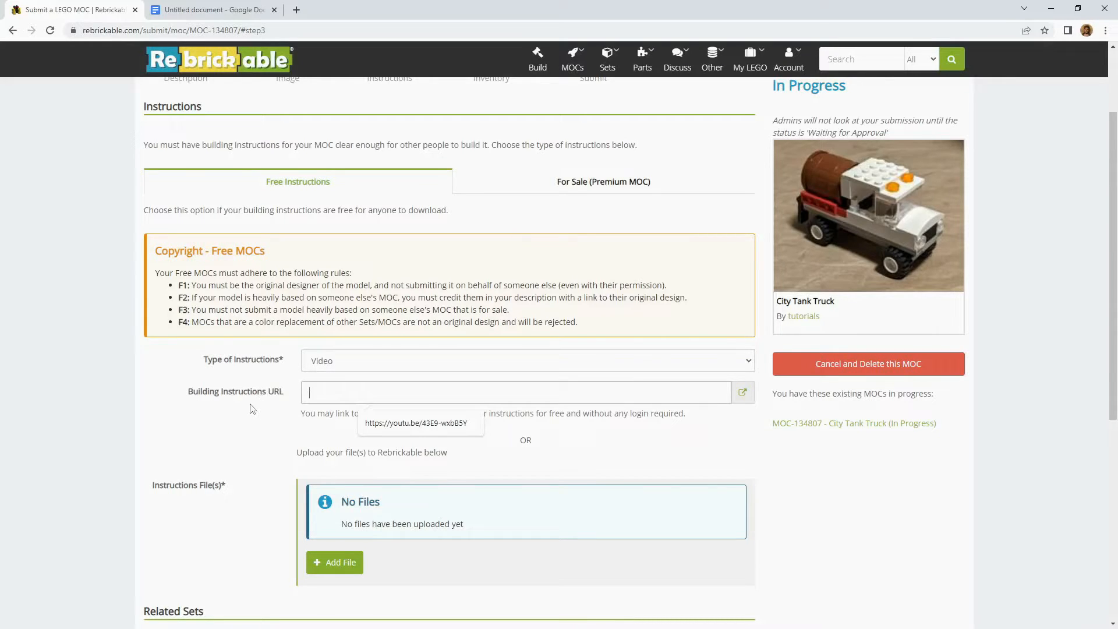
text(https://youtu.be/43E9-wxbB5Y)
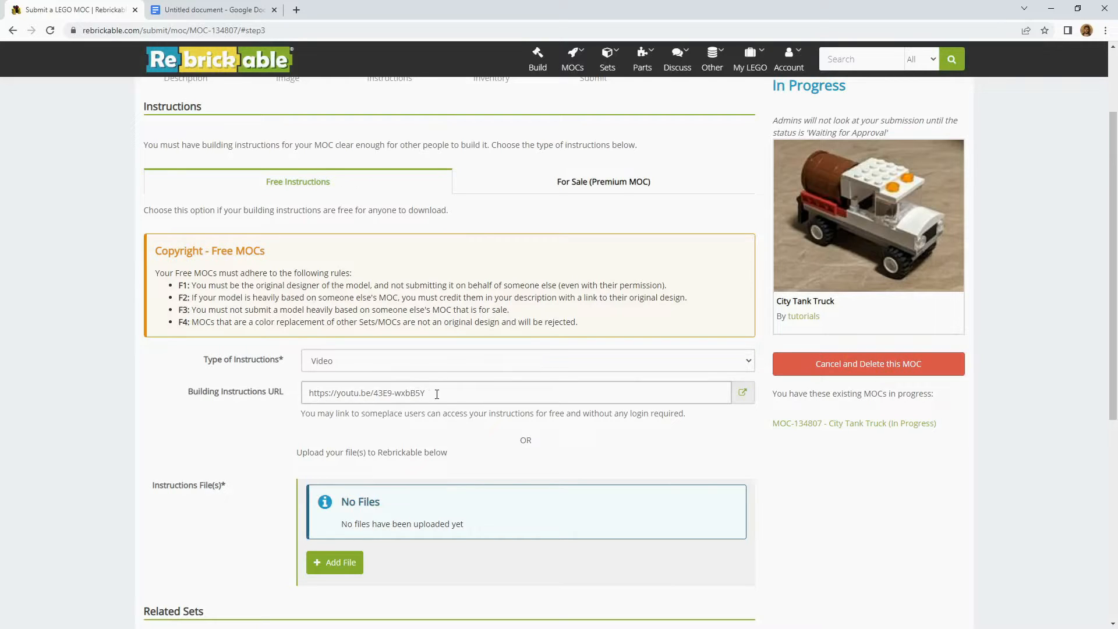
Change the instructions type to Photo Sequence and clear the building instructions URL.
click(442, 359)
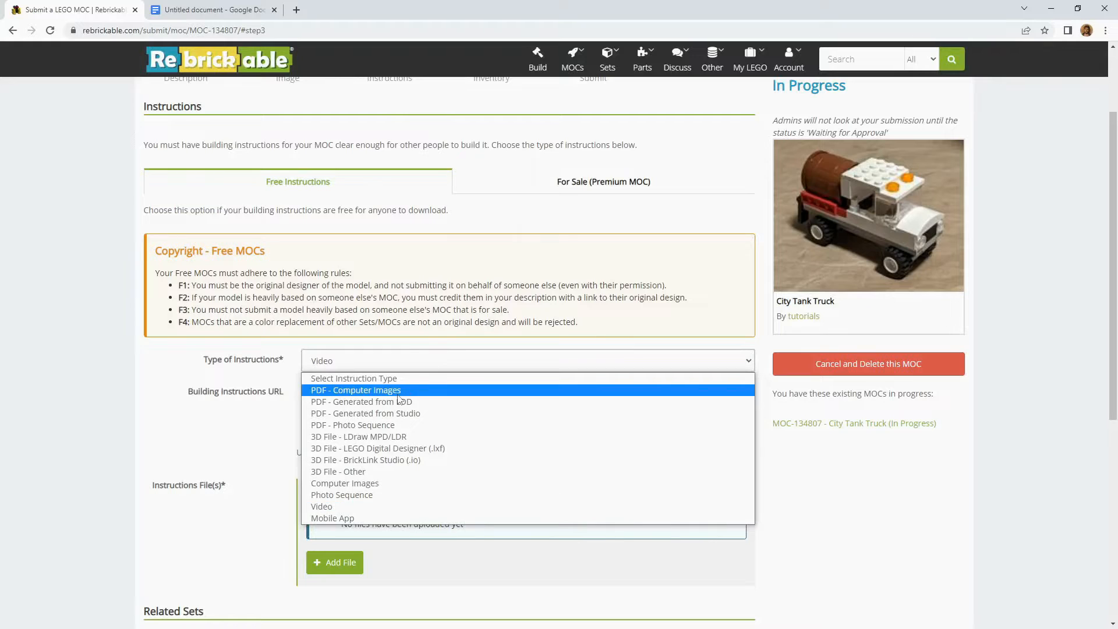
click(386, 497)
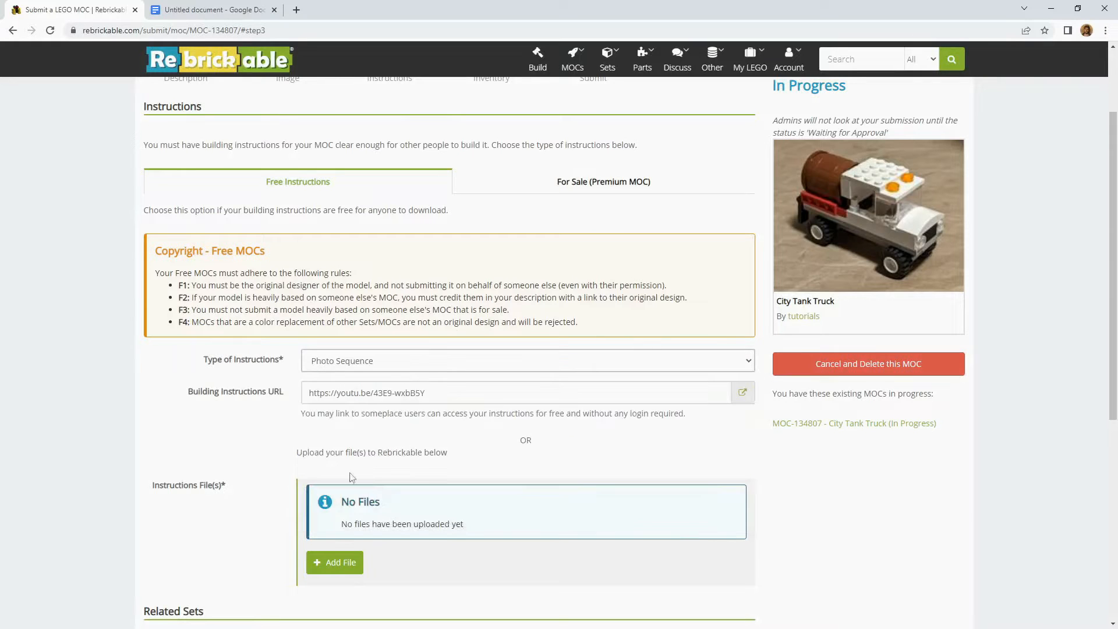
drag(424, 393, 300, 405)
key(BackSpace)
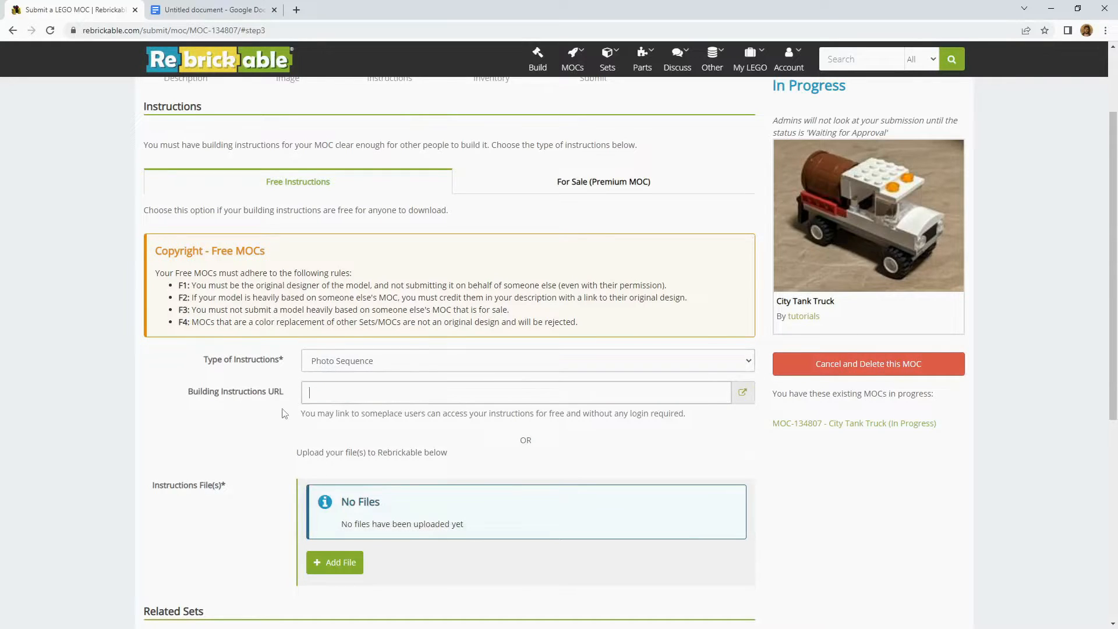
Upload Simple Truck with Barrel step (1).jpg from the Truck Instructions folder as a building instructions file.
scroll(230, 449, down, 1)
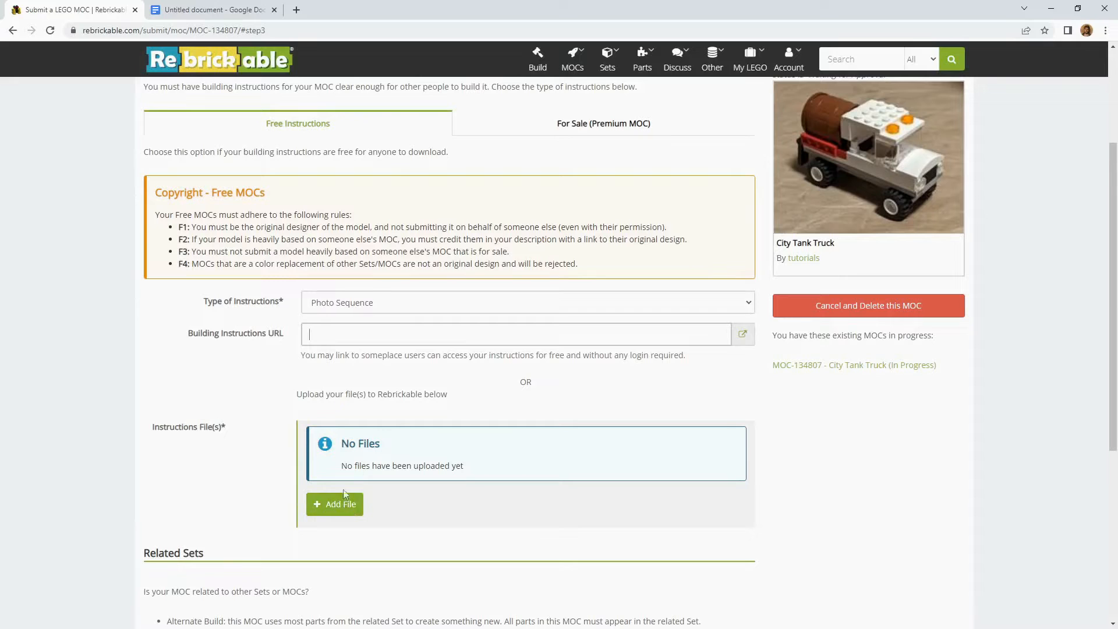
click(343, 504)
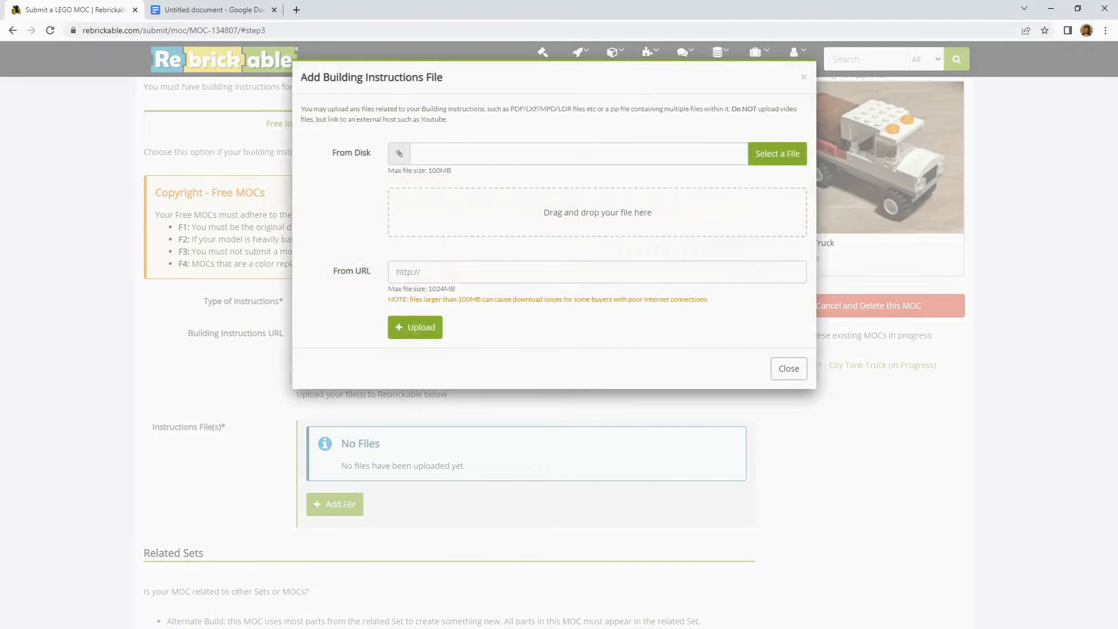
drag(1117, 137, 492, 106)
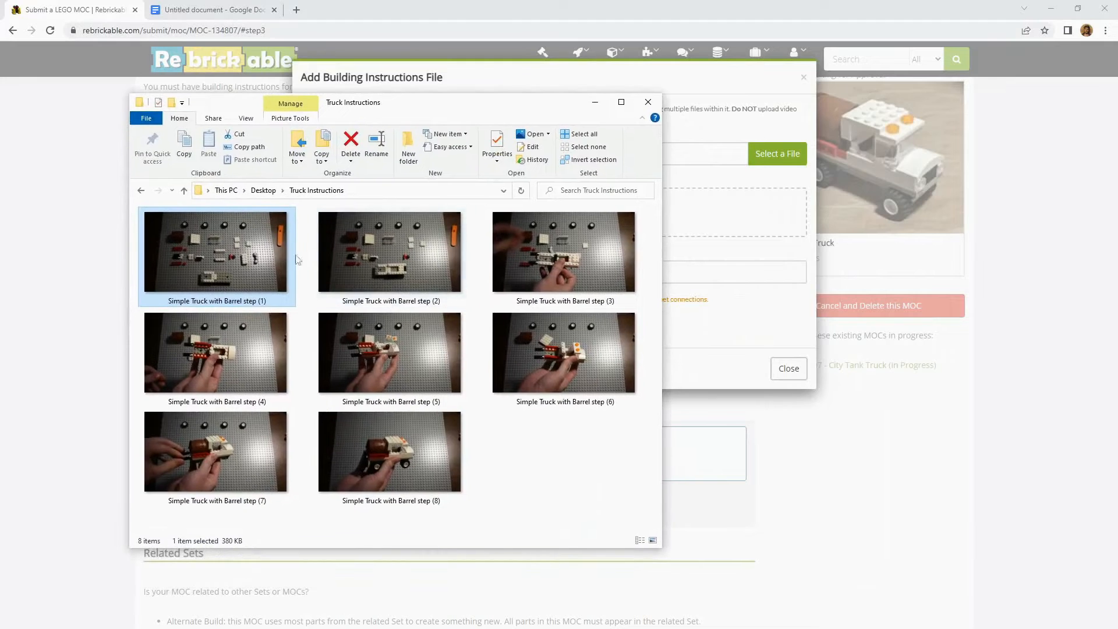
drag(434, 111, 847, 254)
drag(629, 394, 492, 220)
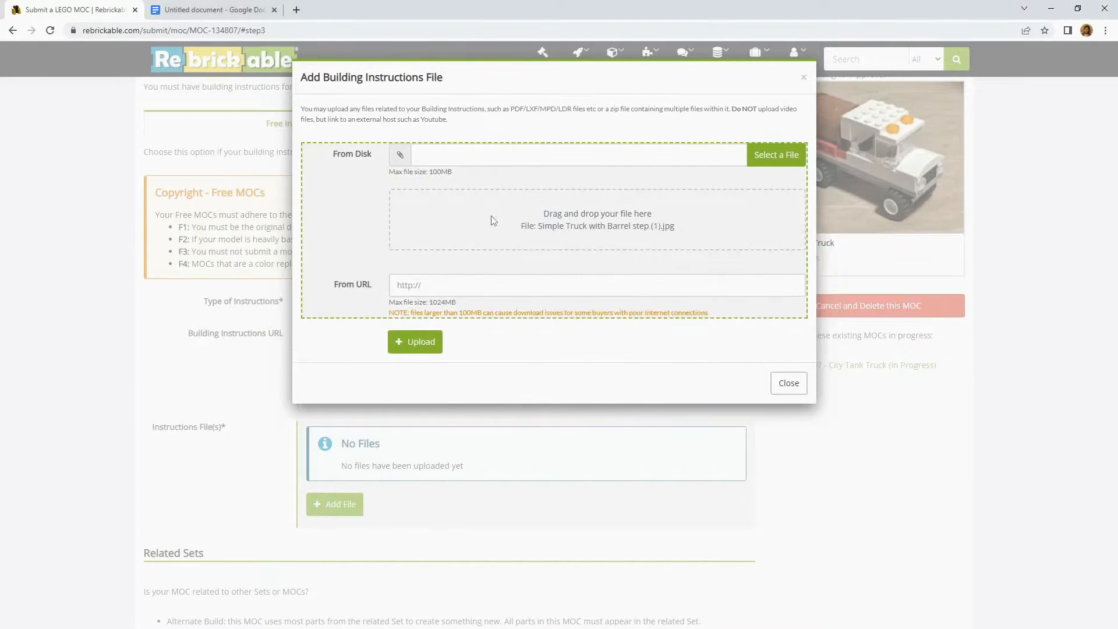
click(423, 349)
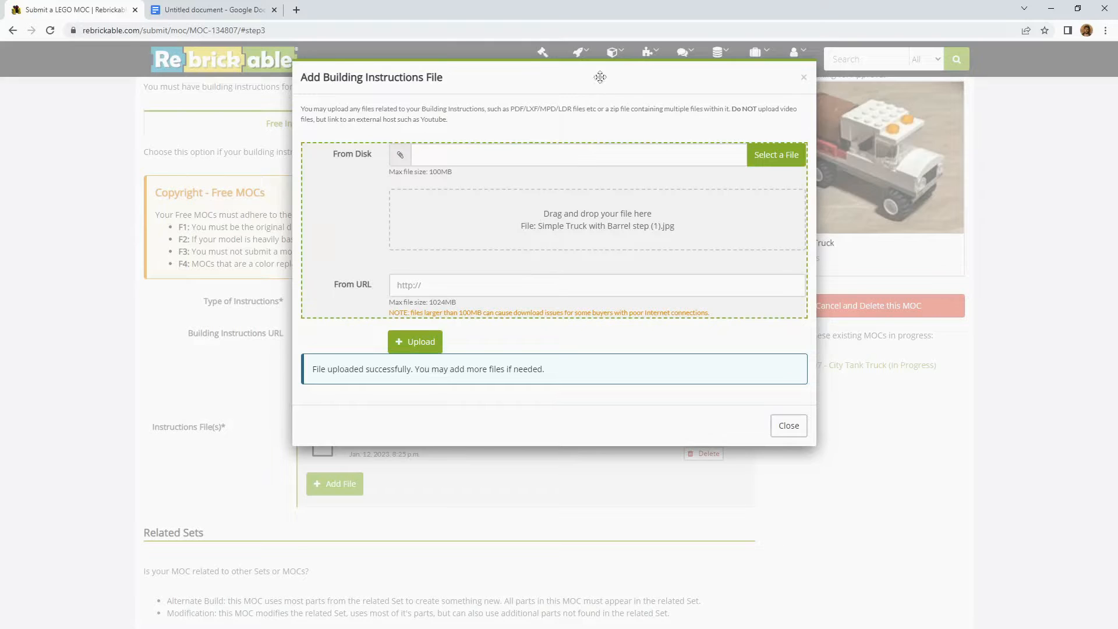
Switch to the untitled Google Docs document and insert the photo Simple Truck with Barrel step (1) from the Truck Instructions folder.
click(226, 5)
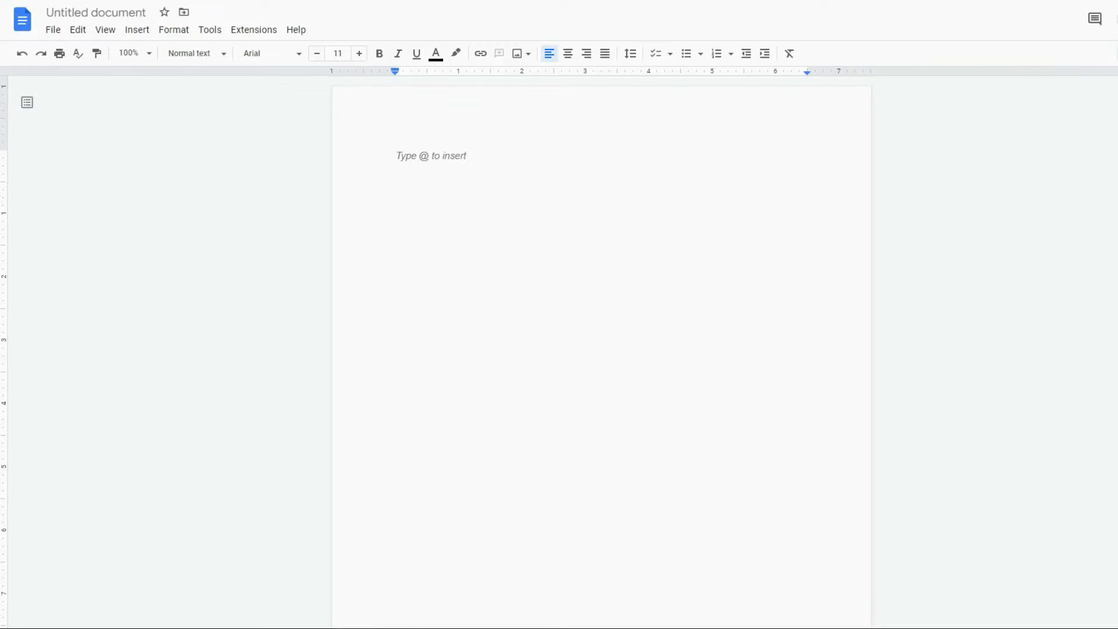
key(alt+Tab)
drag(767, 417, 537, 203)
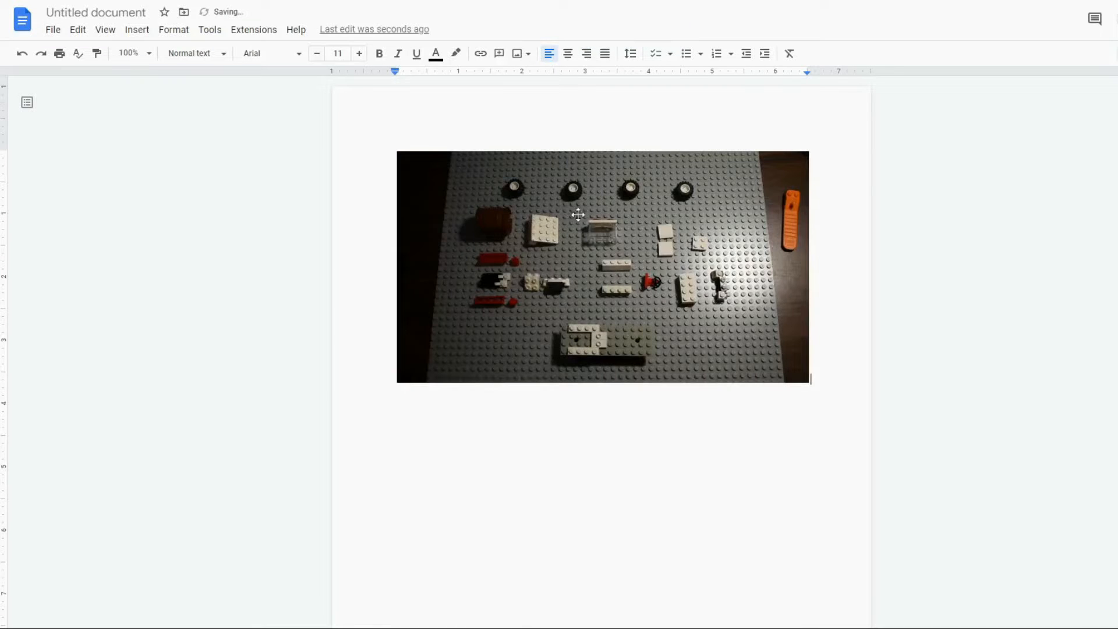
click(482, 376)
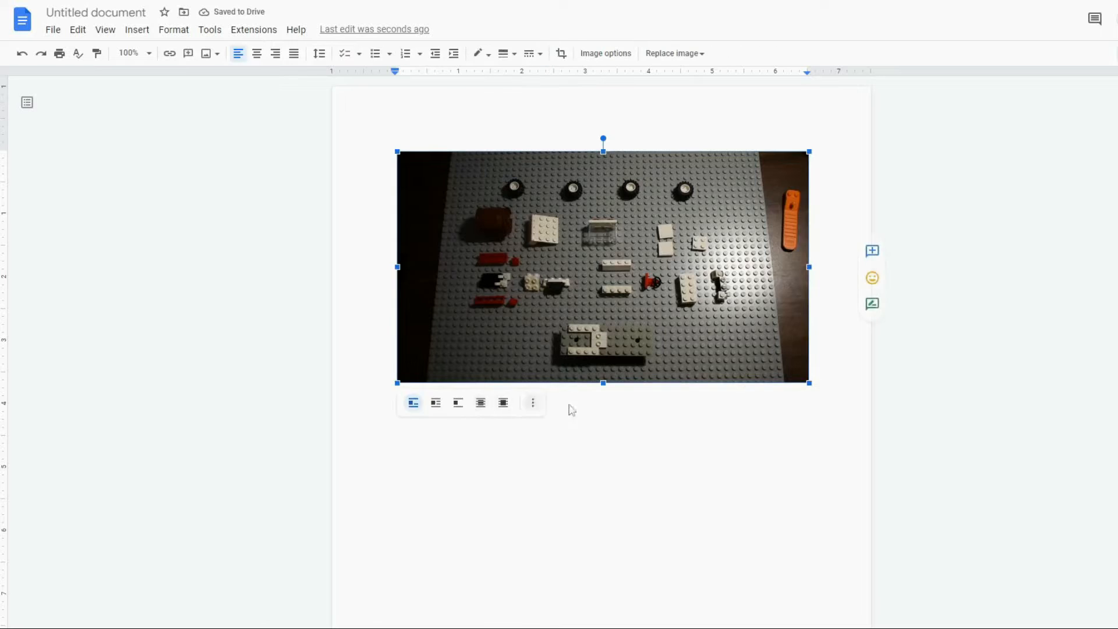
click(658, 409)
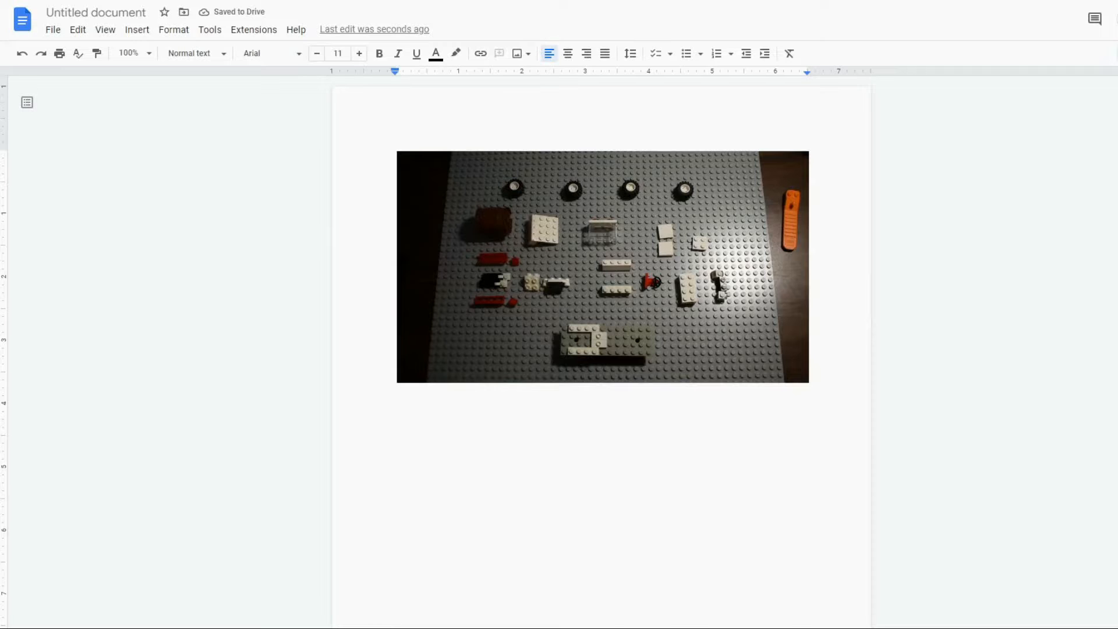
Insert the photo Simple Truck with Barrel step (2) below the first photo in the document.
key(alt+Tab)
drag(932, 402, 487, 442)
scroll(604, 407, down, 1)
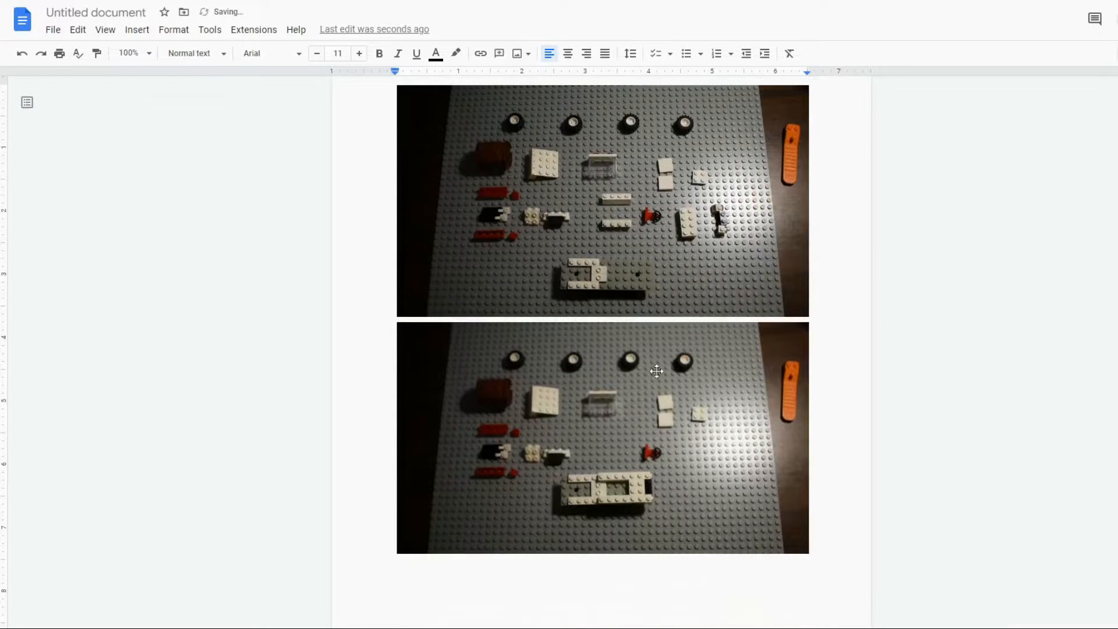
scroll(657, 371, down, 1)
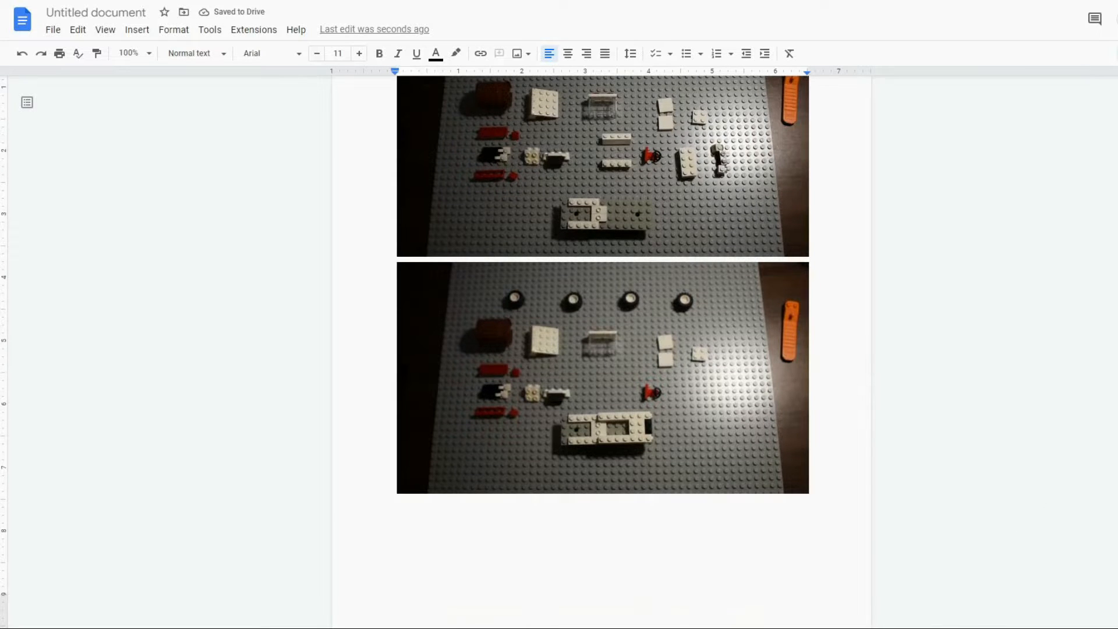
Shrink the first photo in the document very slightly from its corner.
click(697, 236)
scroll(711, 285, up, 2)
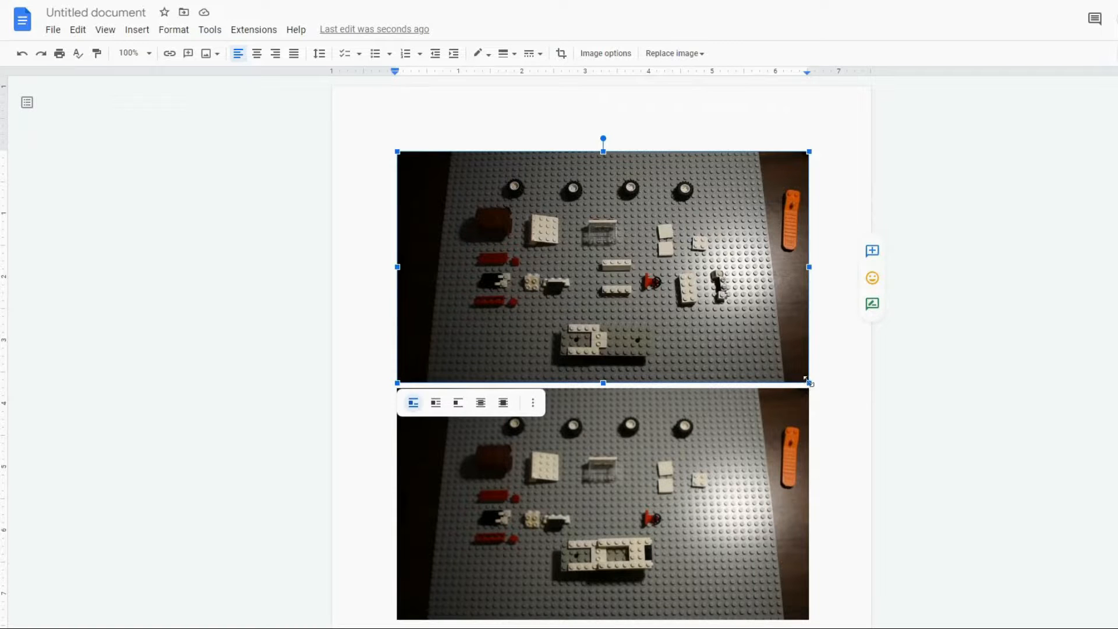
drag(809, 383, 774, 382)
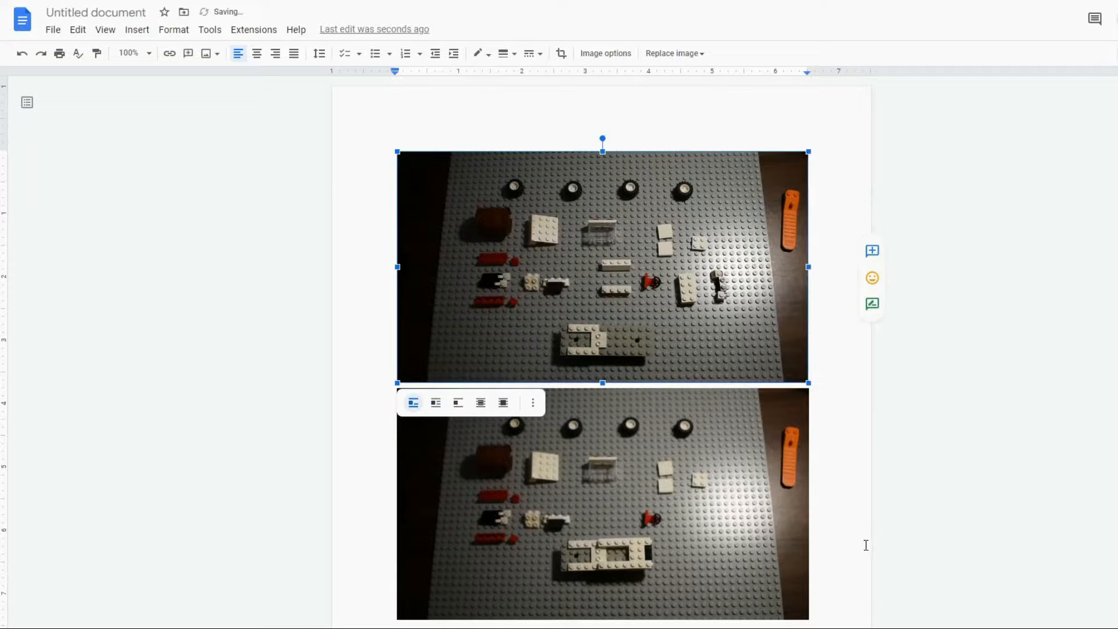
Add a new line after the second photo, insert Simple Truck with Barrel step (3) there, and look over the document.
scroll(866, 545, down, 2)
click(828, 486)
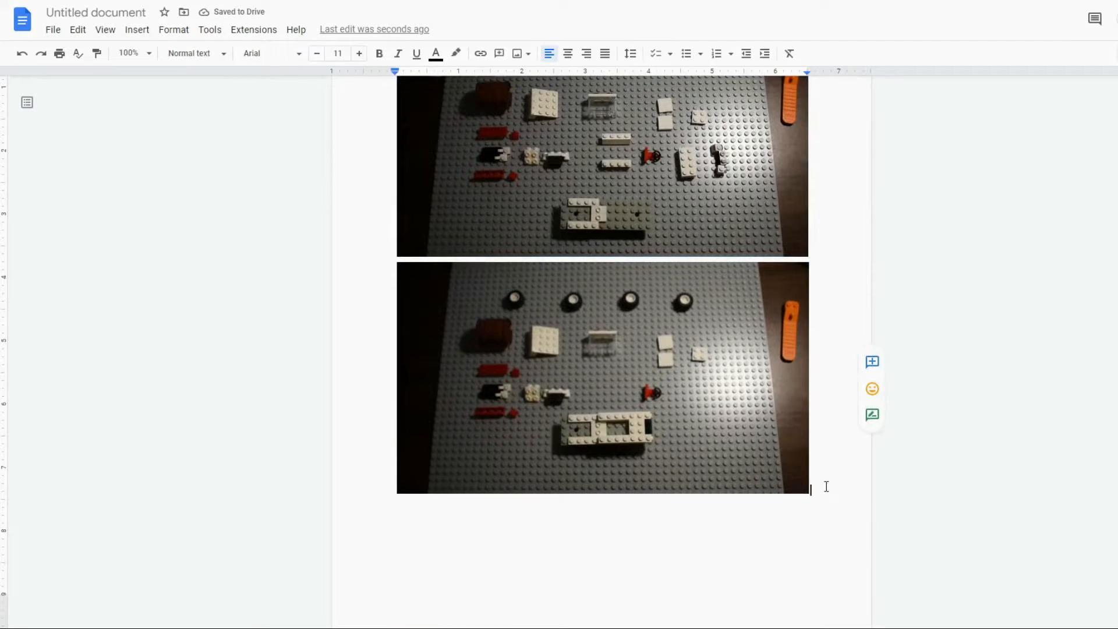
key(Return)
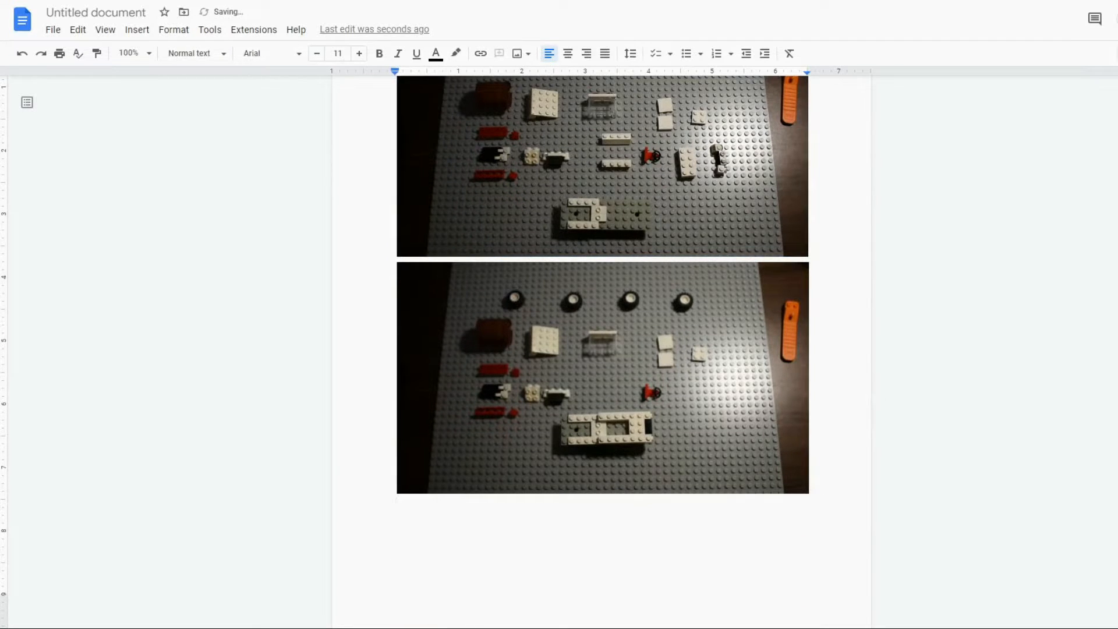
key(alt+Tab)
drag(1032, 428, 499, 568)
scroll(605, 451, up, 10)
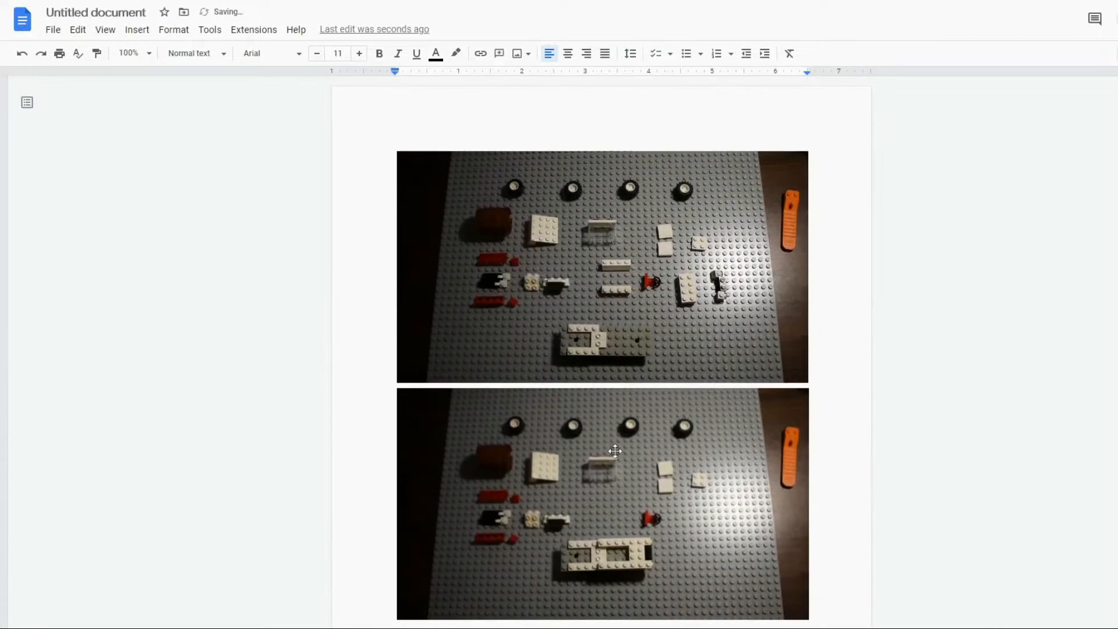
scroll(626, 355, down, 2)
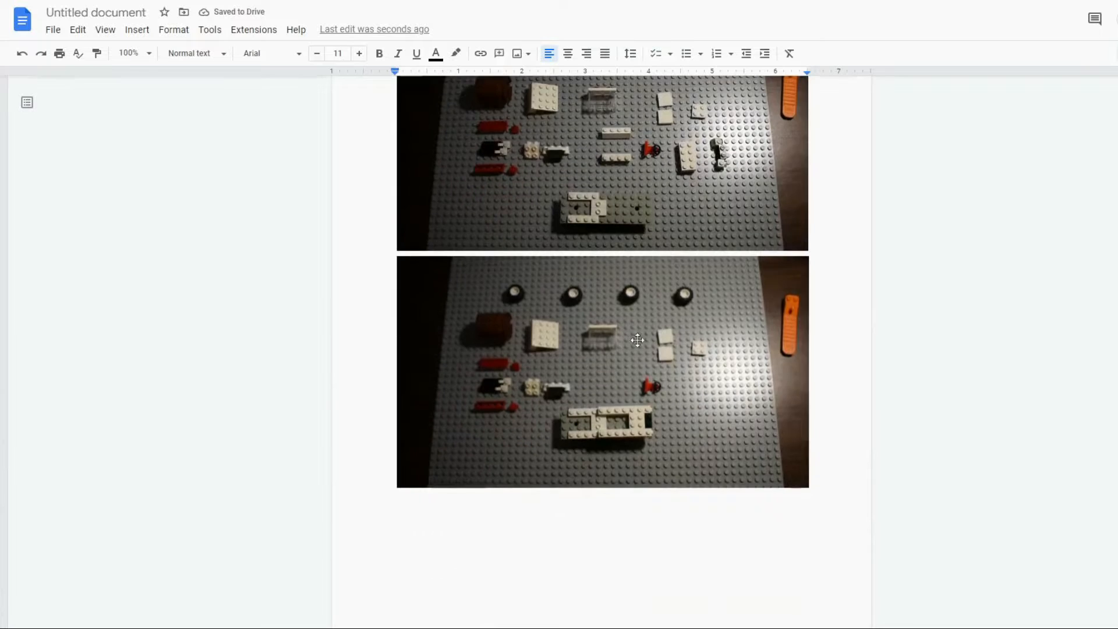
scroll(637, 341, down, 1)
scroll(637, 340, up, 3)
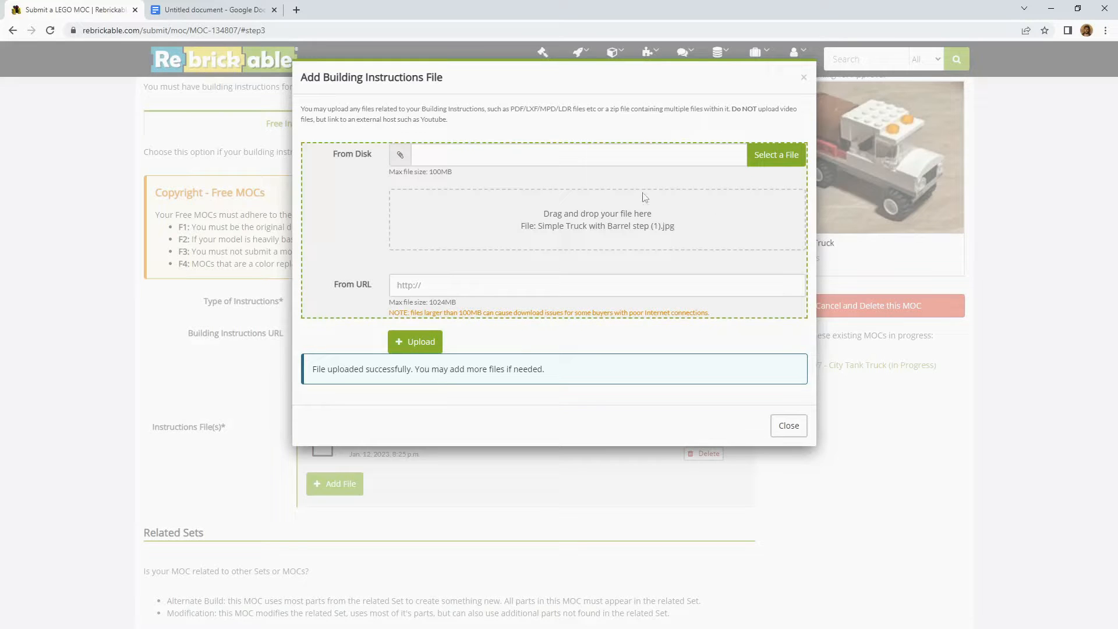
Return to the Rebrickable submission and upload Simple Truck with Barrel step (2).jpg as another instructions file.
key(alt+Tab)
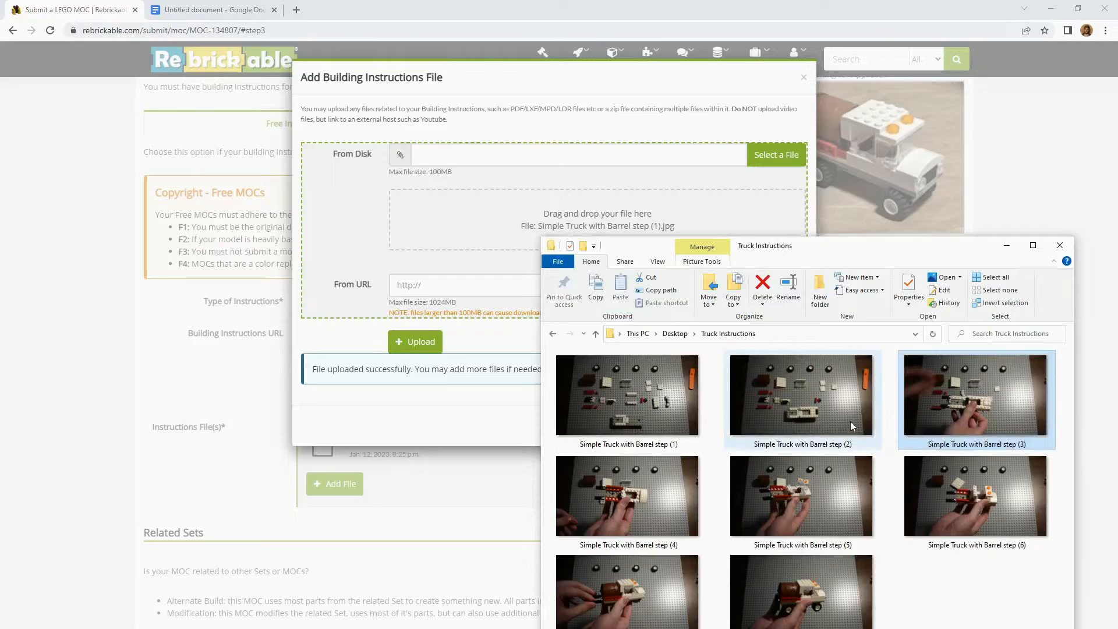
drag(820, 421, 477, 225)
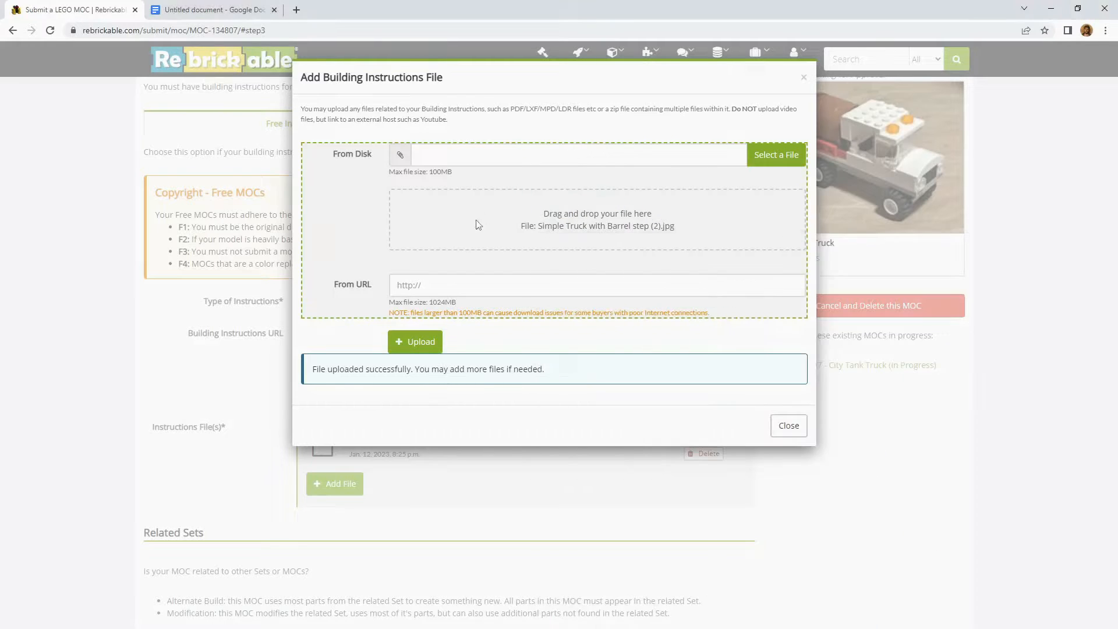
click(418, 342)
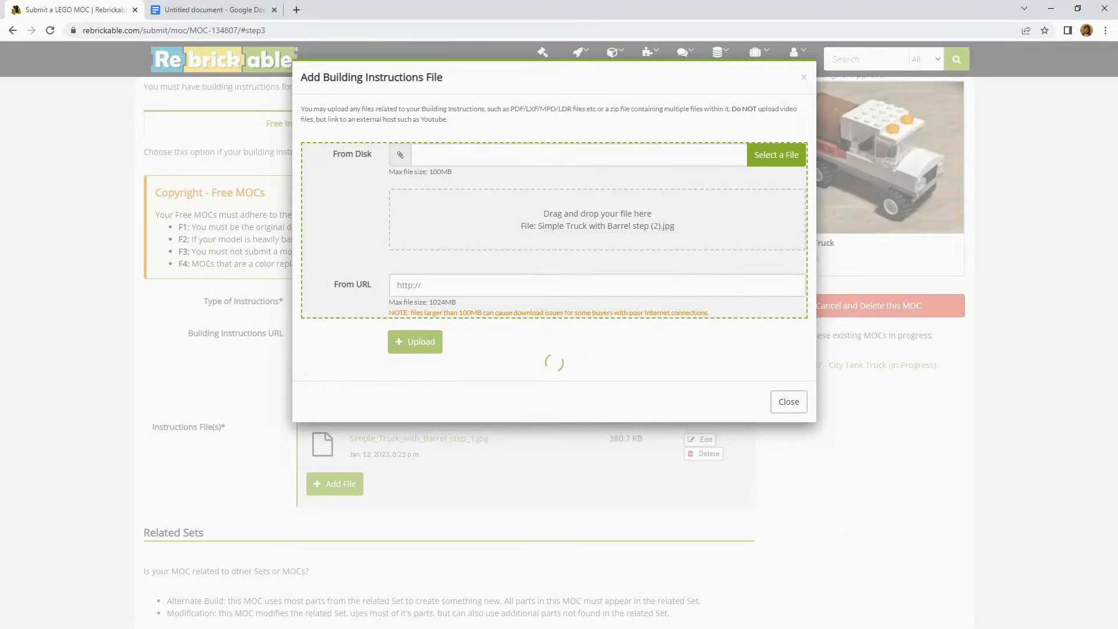
Upload the remaining photos, Simple Truck with Barrel step (3) through step (8), as instructions files and close the upload dialog.
key(alt+Tab)
click(953, 416)
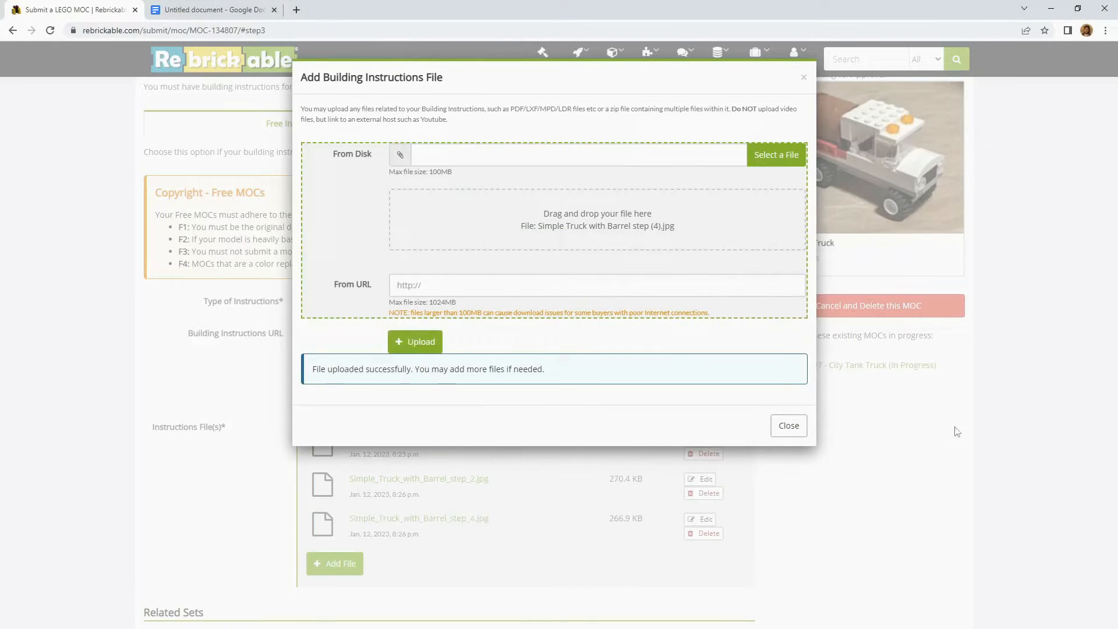
click(415, 342)
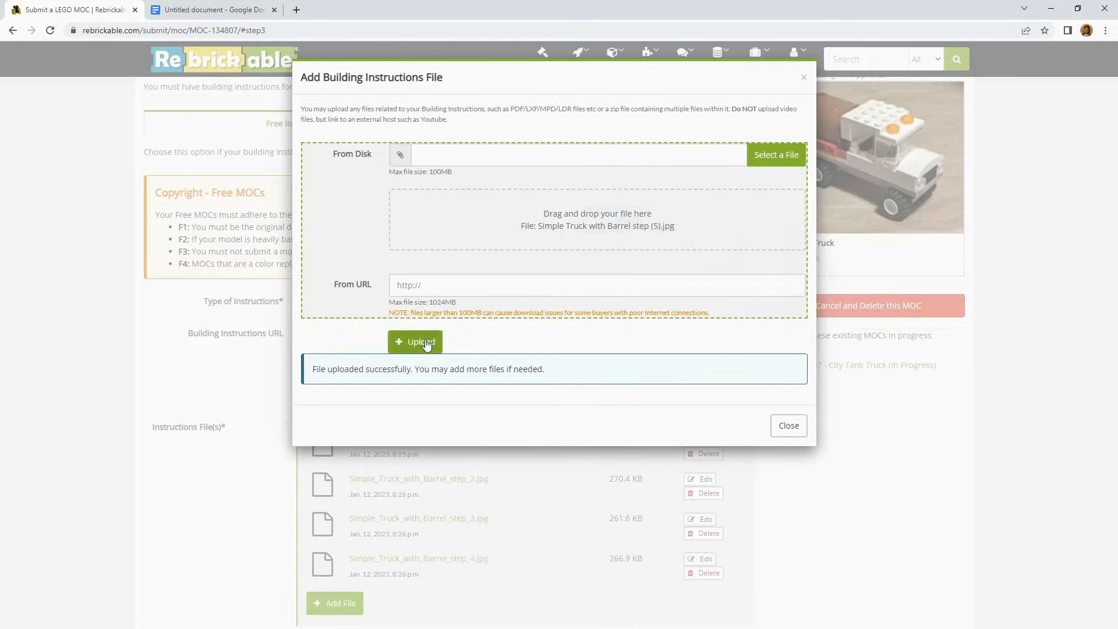
click(789, 425)
Review the list of uploaded instructions files and the available instruction types, keeping Photo Sequence selected.
scroll(519, 368, down, 3)
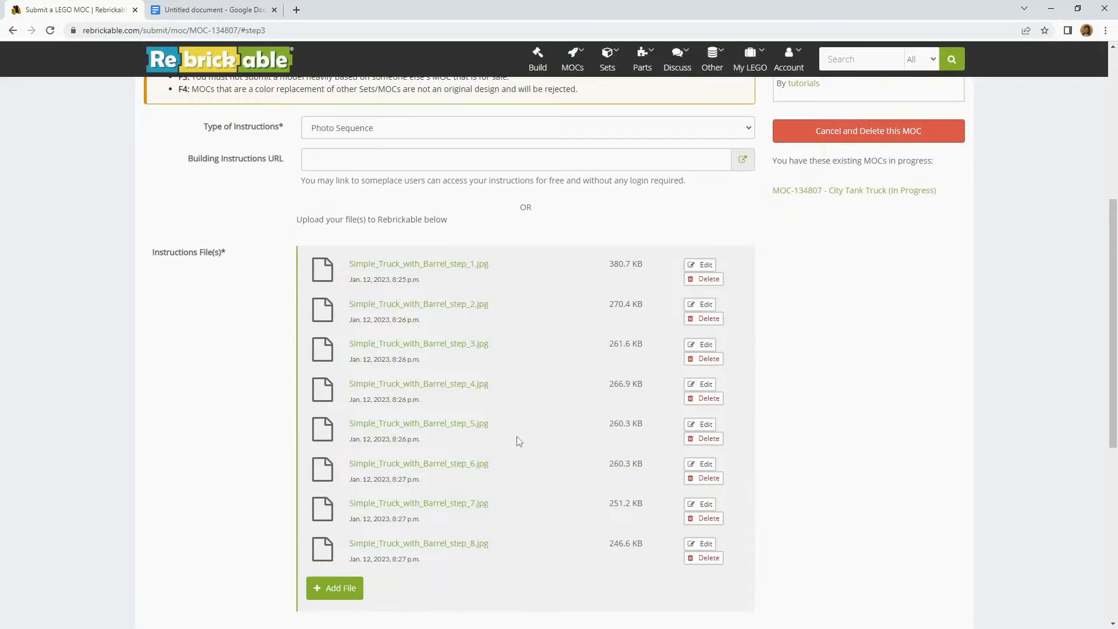
scroll(519, 441, up, 3)
scroll(517, 443, down, 2)
scroll(516, 440, up, 3)
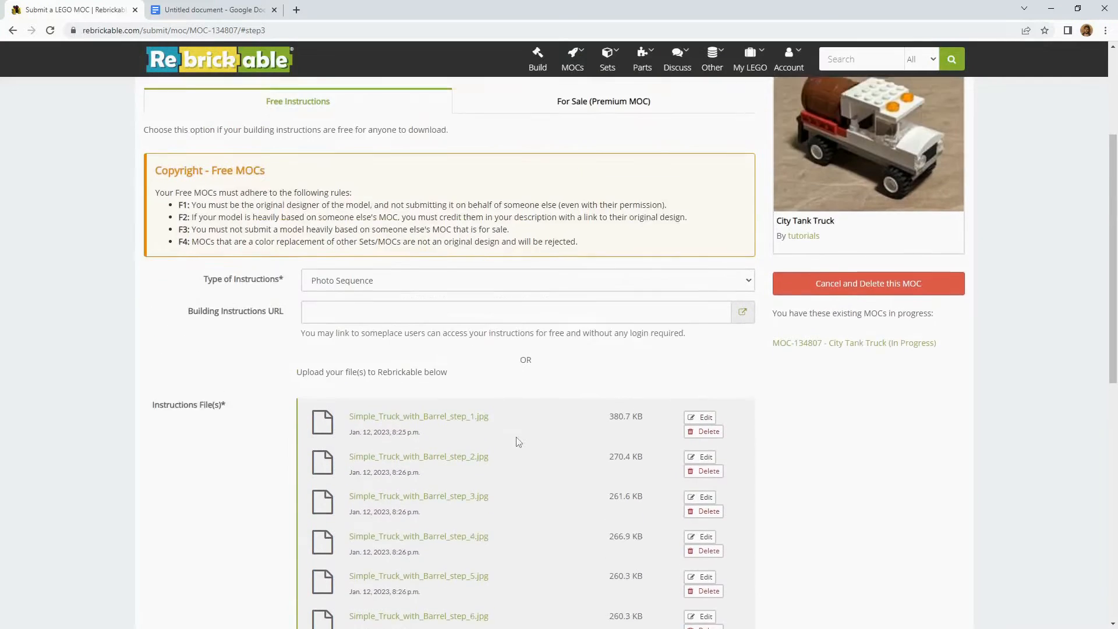
scroll(262, 498, down, 5)
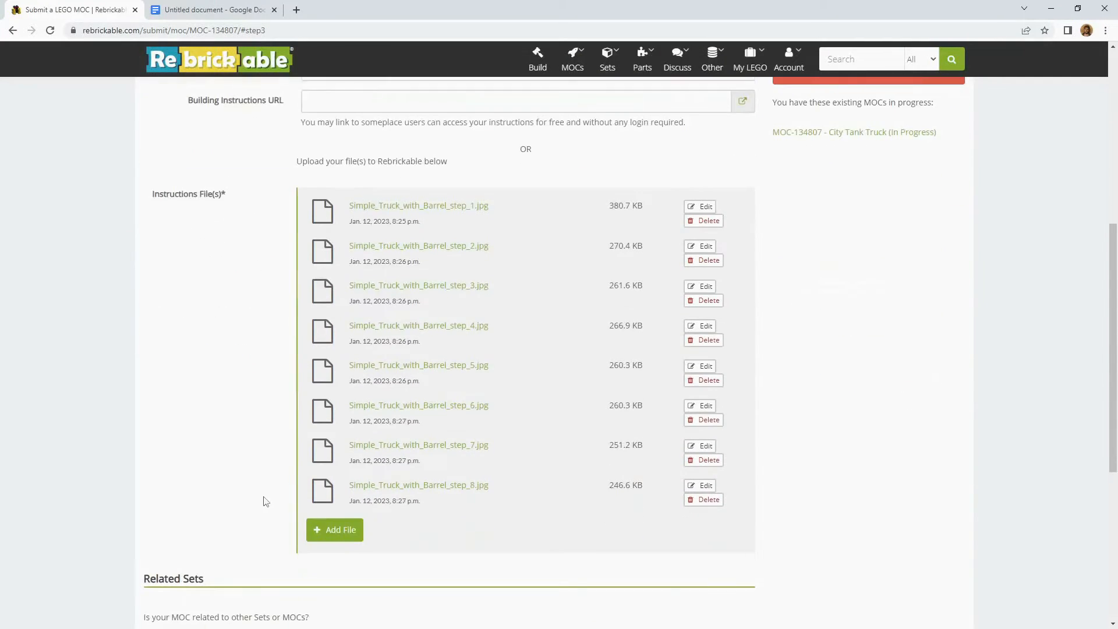
scroll(260, 498, up, 2)
scroll(260, 496, up, 2)
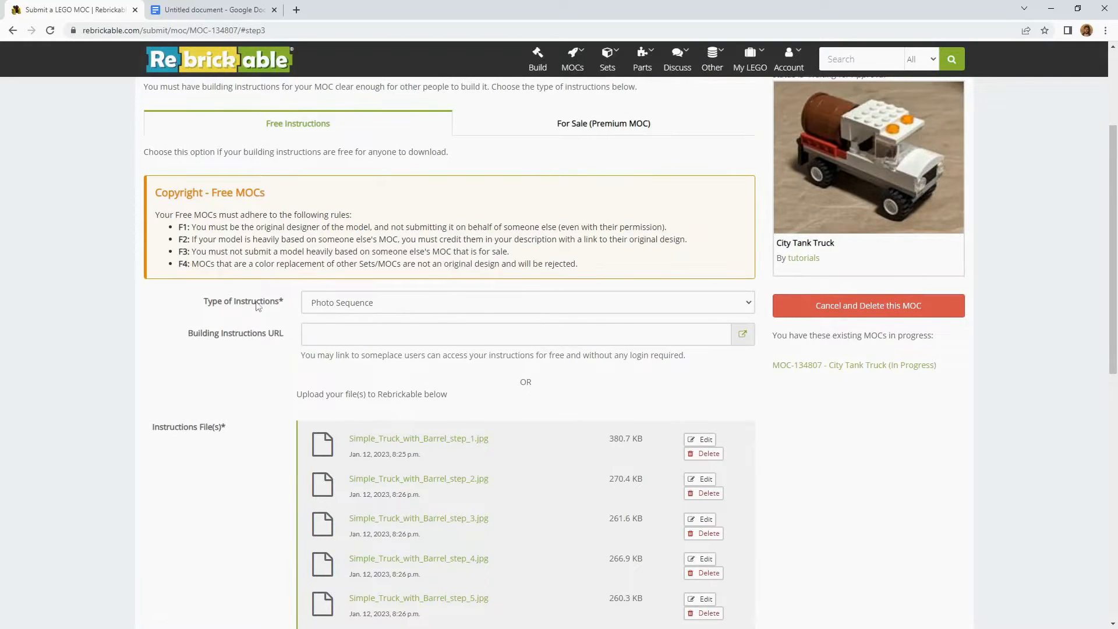
click(352, 310)
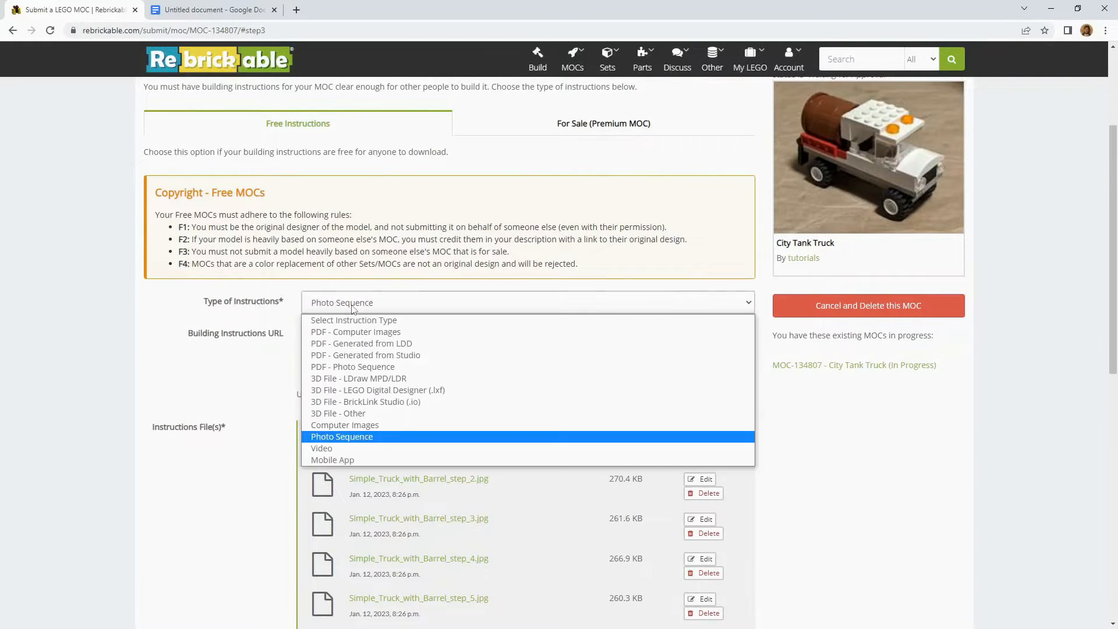
click(205, 507)
scroll(331, 251, down, 4)
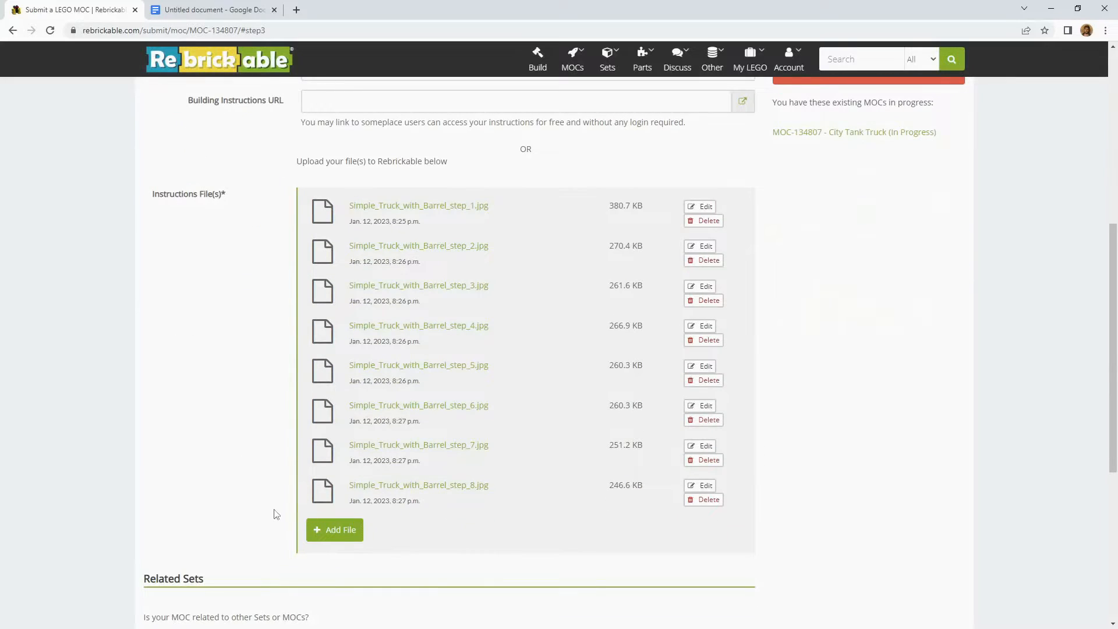
scroll(276, 514, down, 1)
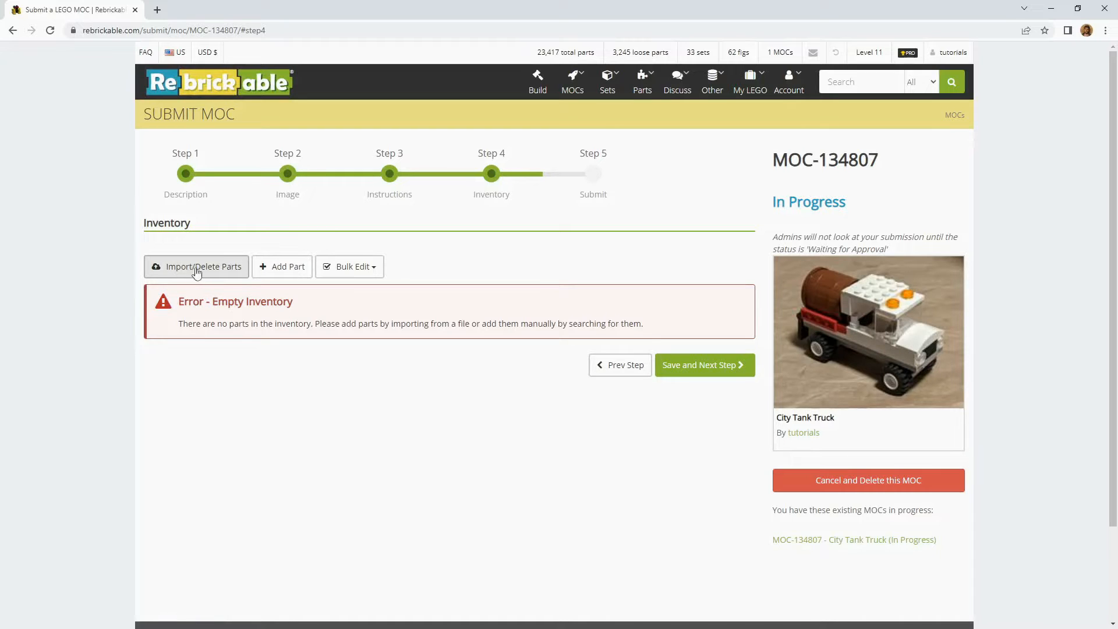
Add one 30139 barrel in Reddish Brown to the MOC inventory, keeping the part form open for more entries.
click(298, 272)
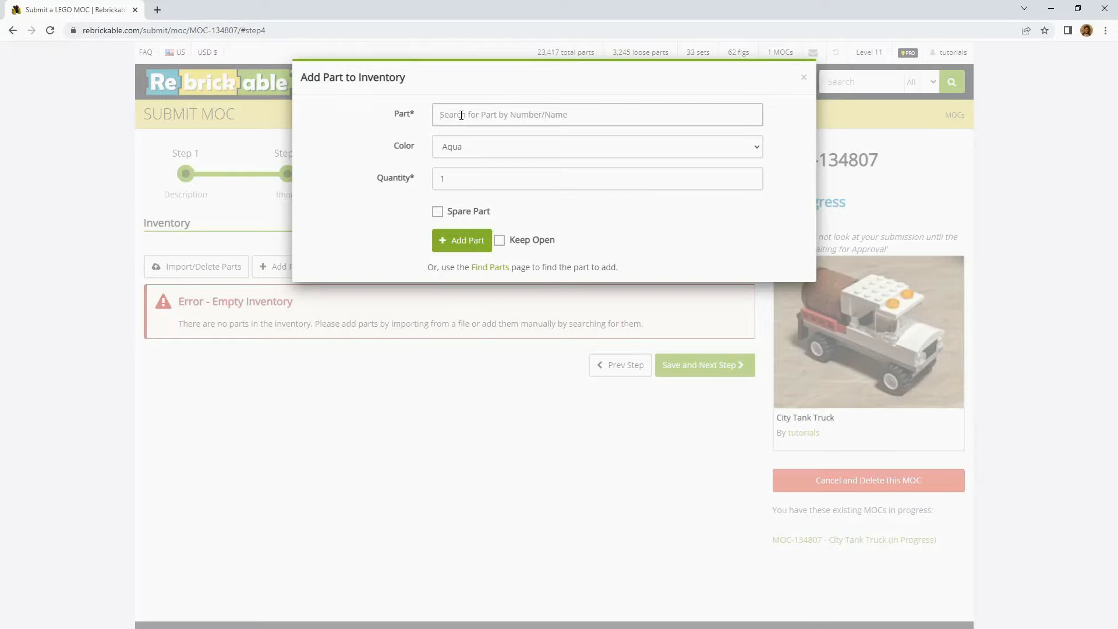
text(30139)
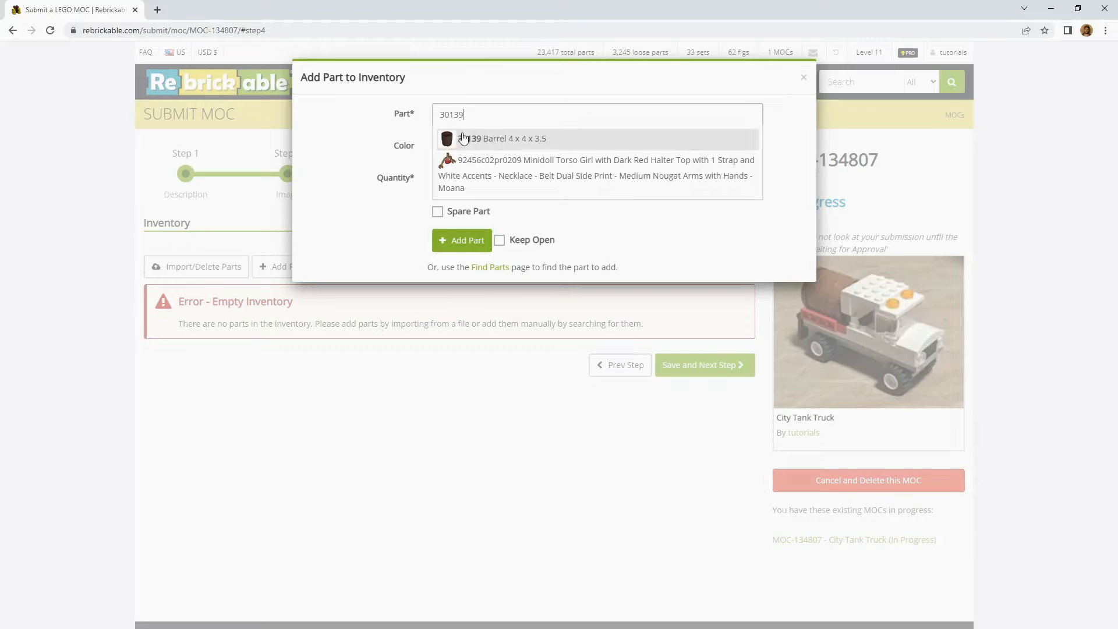
click(466, 140)
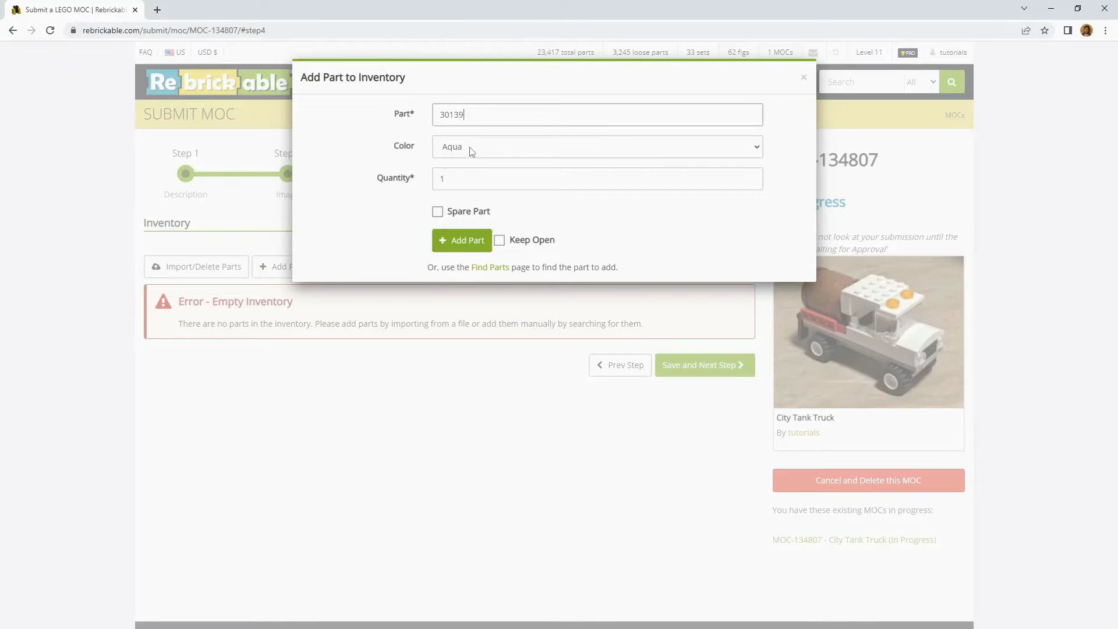
click(472, 151)
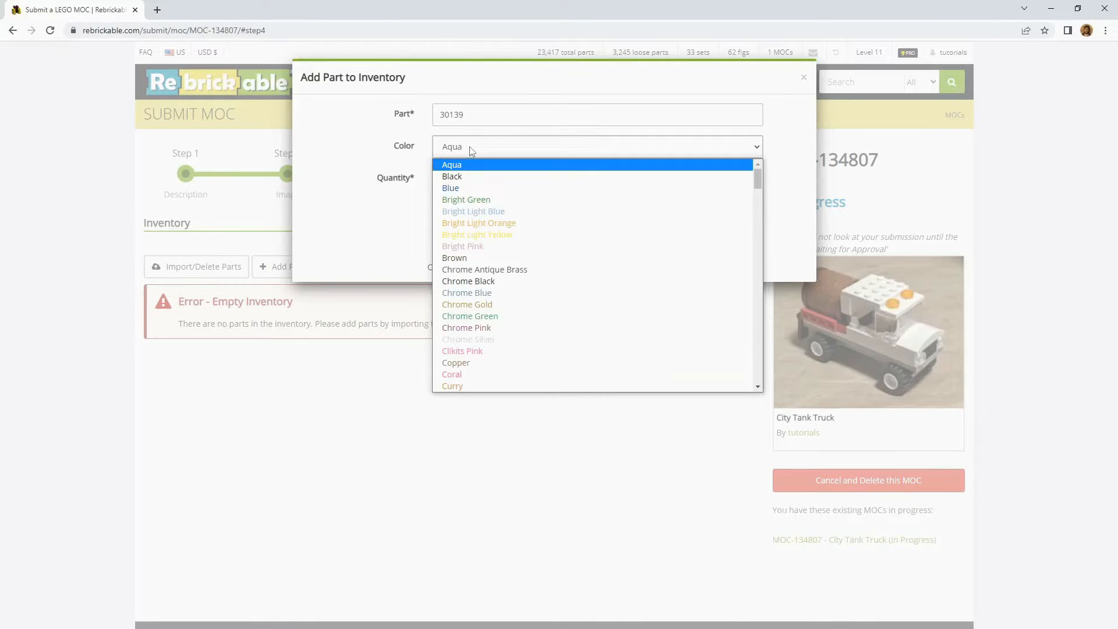
key(r)
key(Down)
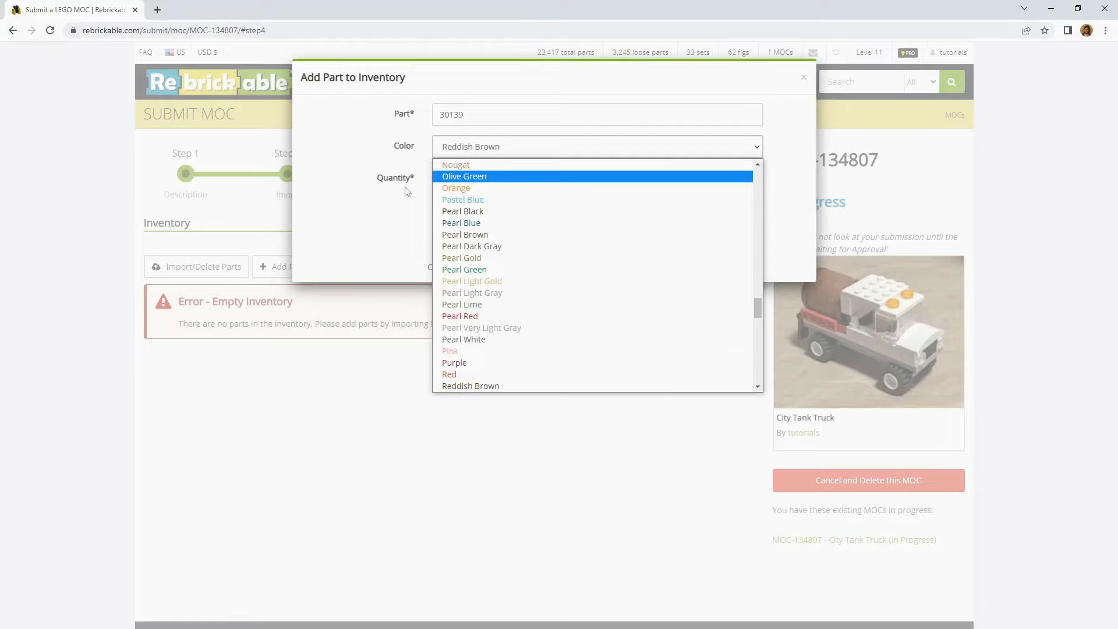
click(473, 387)
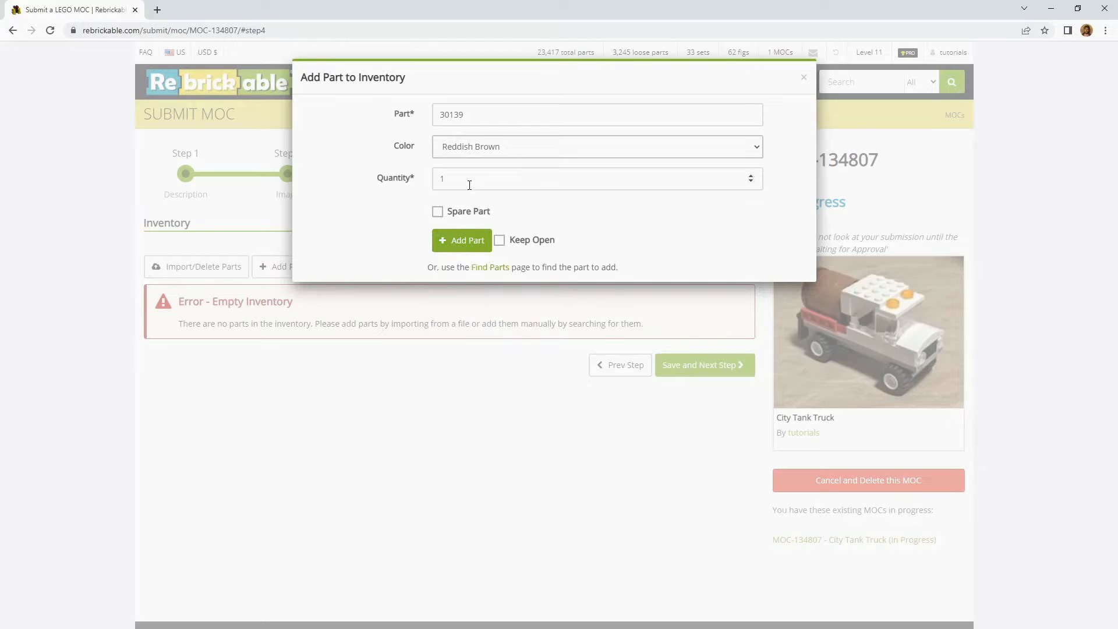
click(500, 241)
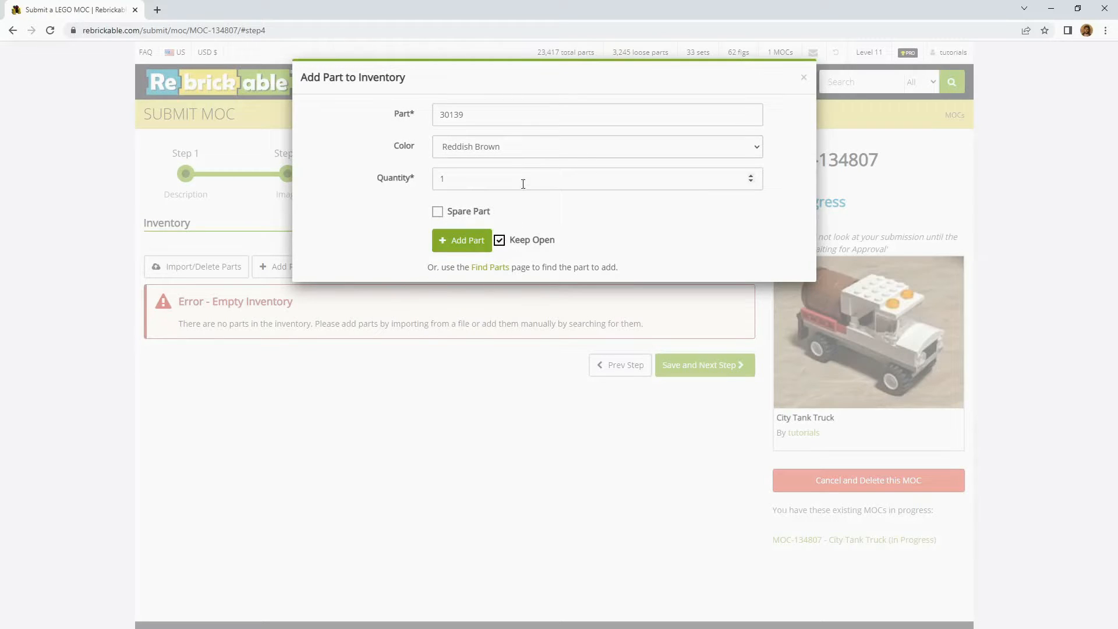
click(472, 244)
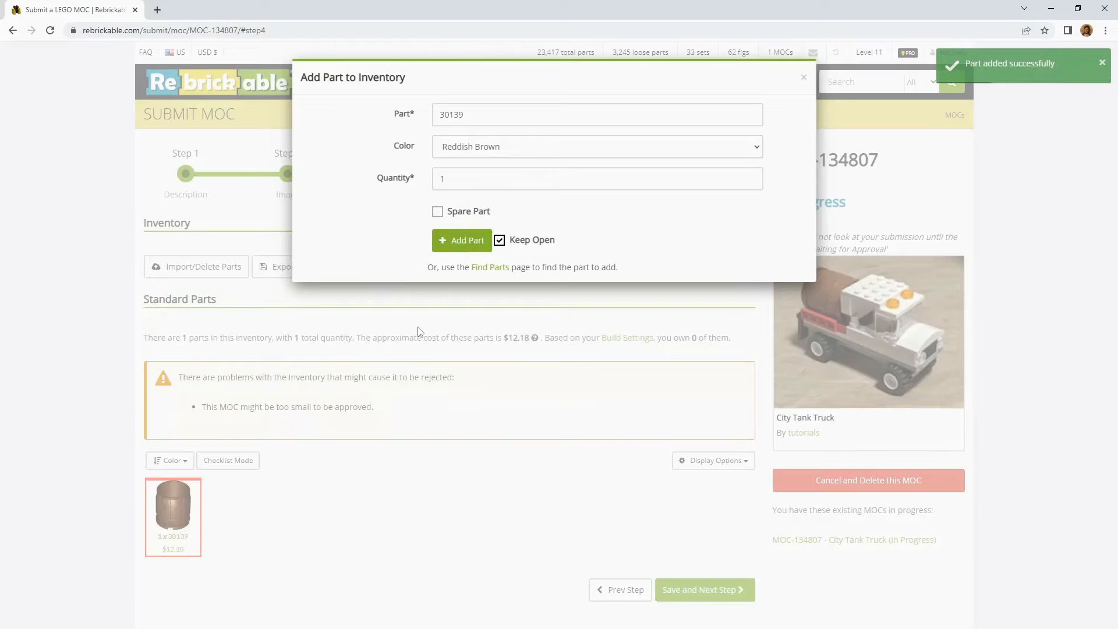
Add one part 3960 in Reddish Brown to the inventory.
double_click(473, 114)
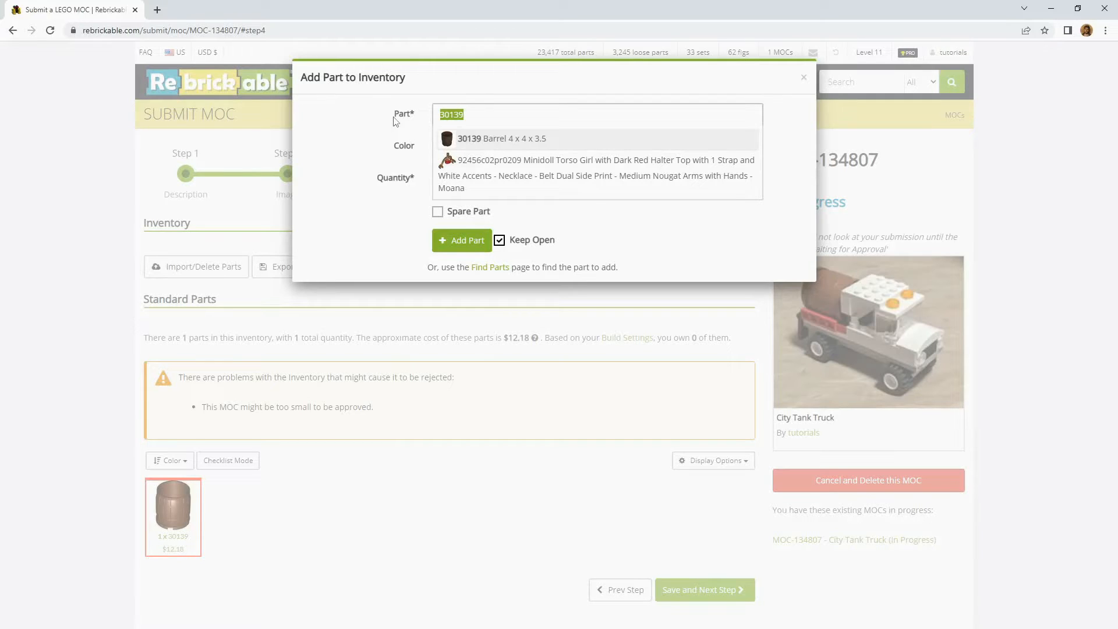
text(3960)
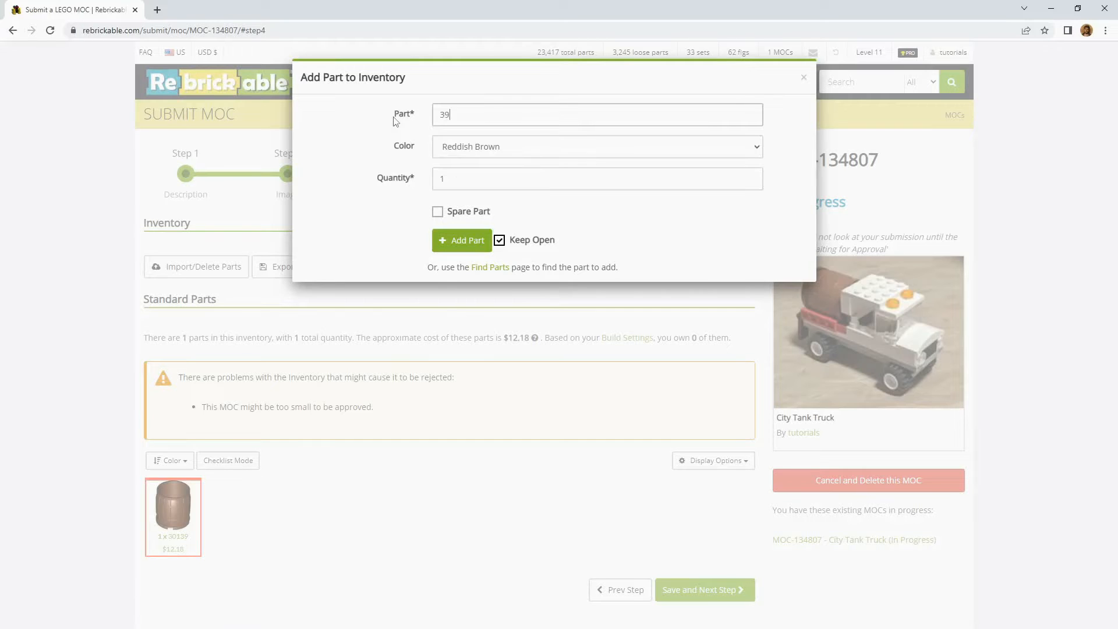
click(453, 138)
click(463, 240)
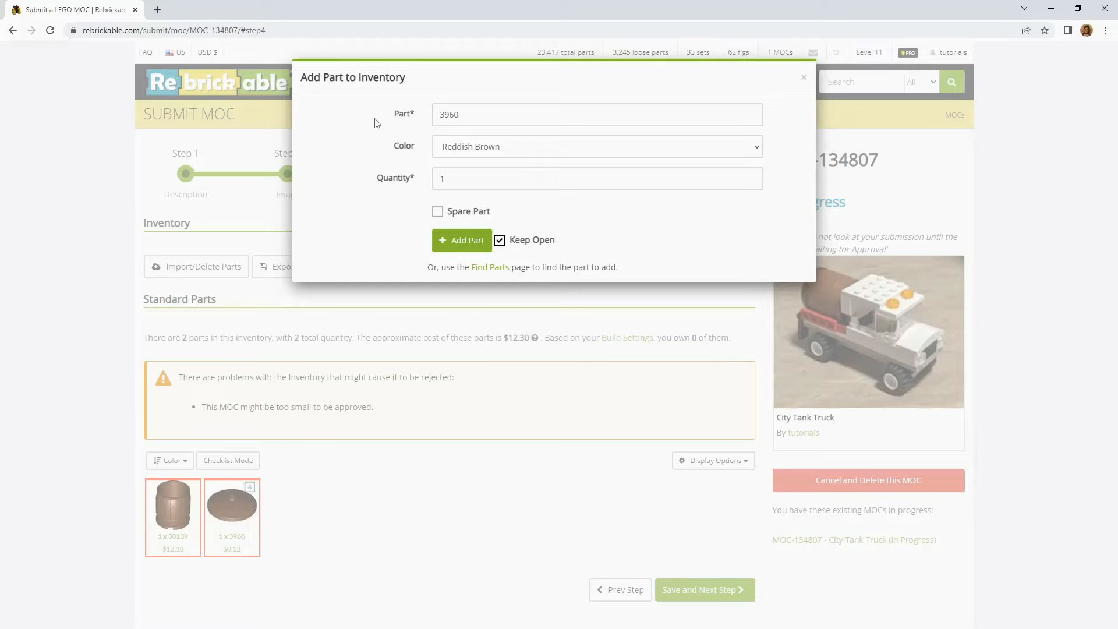
Find the 4x12 vehicle base 30278c01 and add one in Light Gray to the inventory.
click(434, 120)
key(BackSpace)
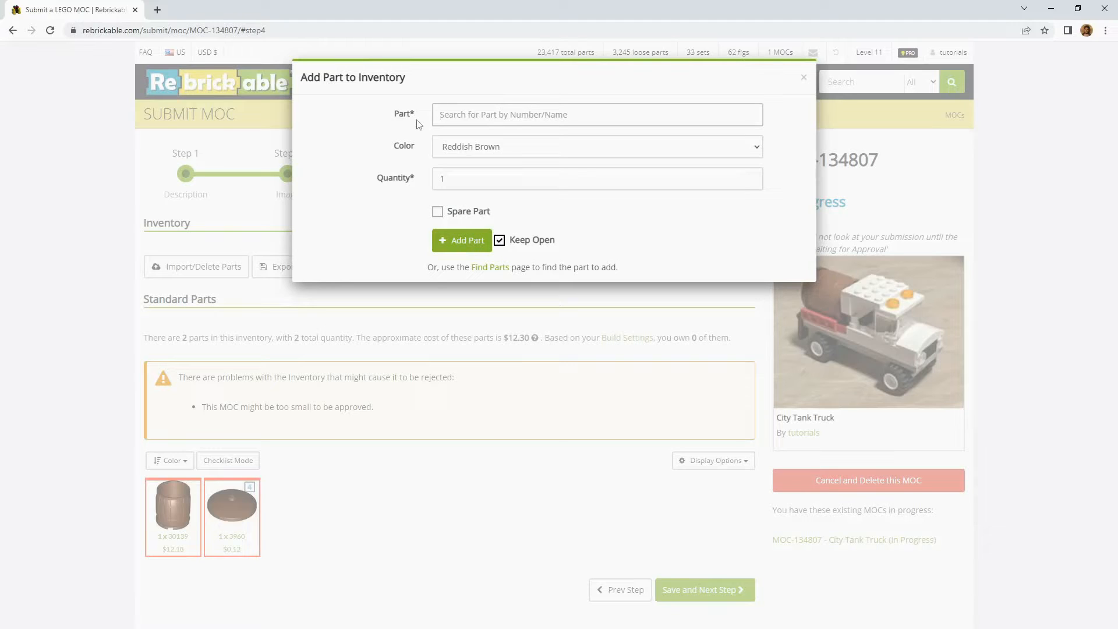
text(4x12 chassis)
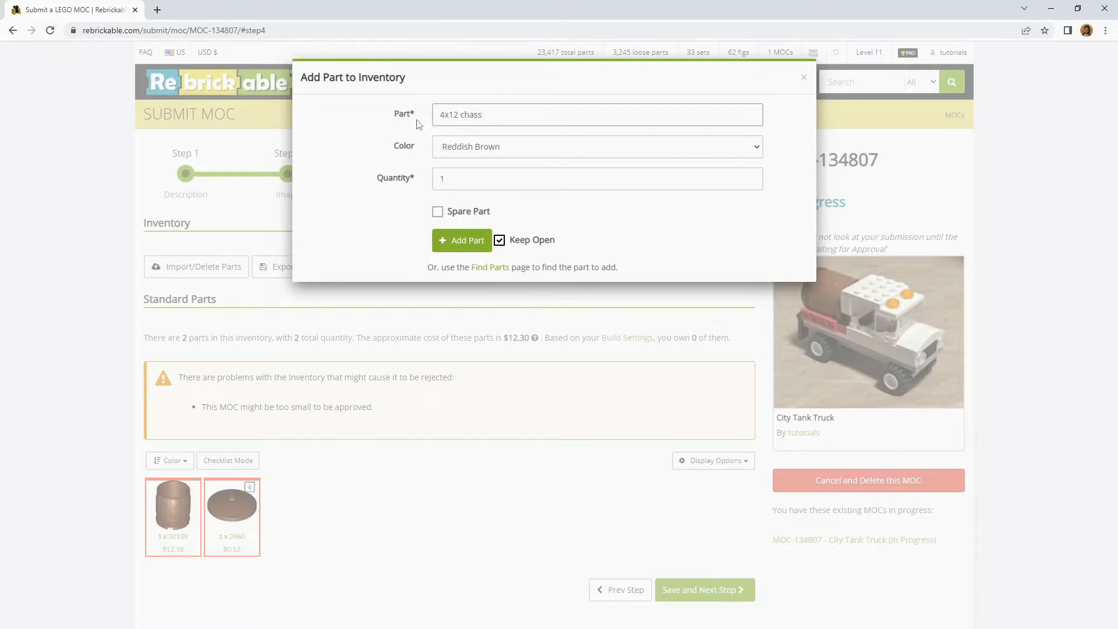
key(BackSpace)
key(BackSpace)
key(BackSpace)
key(BackSpace)
key(BackSpace)
key(BackSpace)
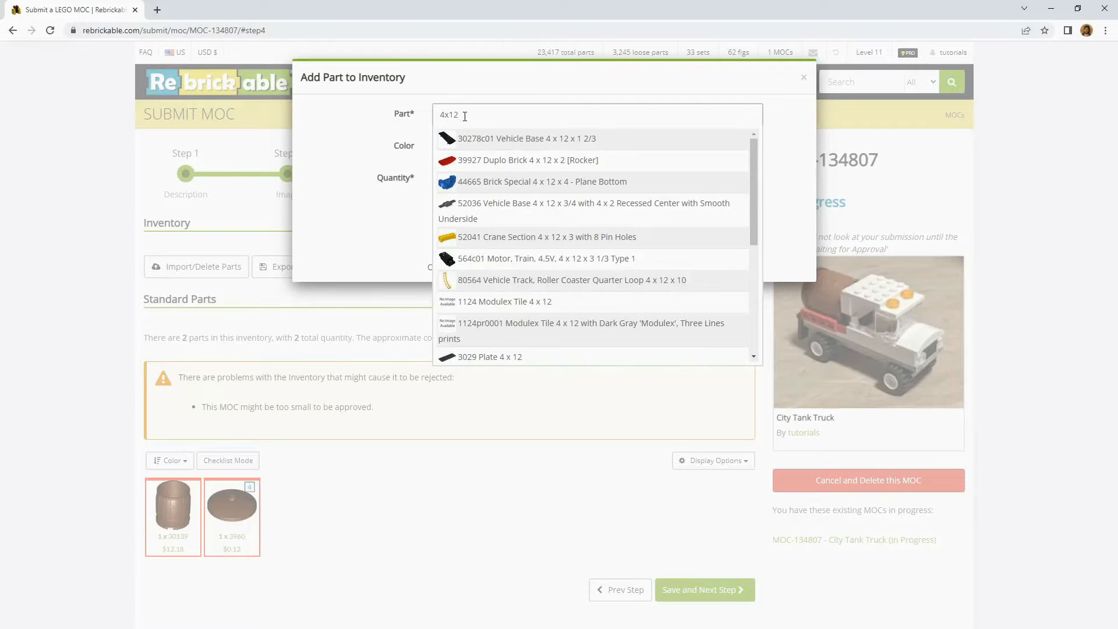
click(506, 140)
click(510, 147)
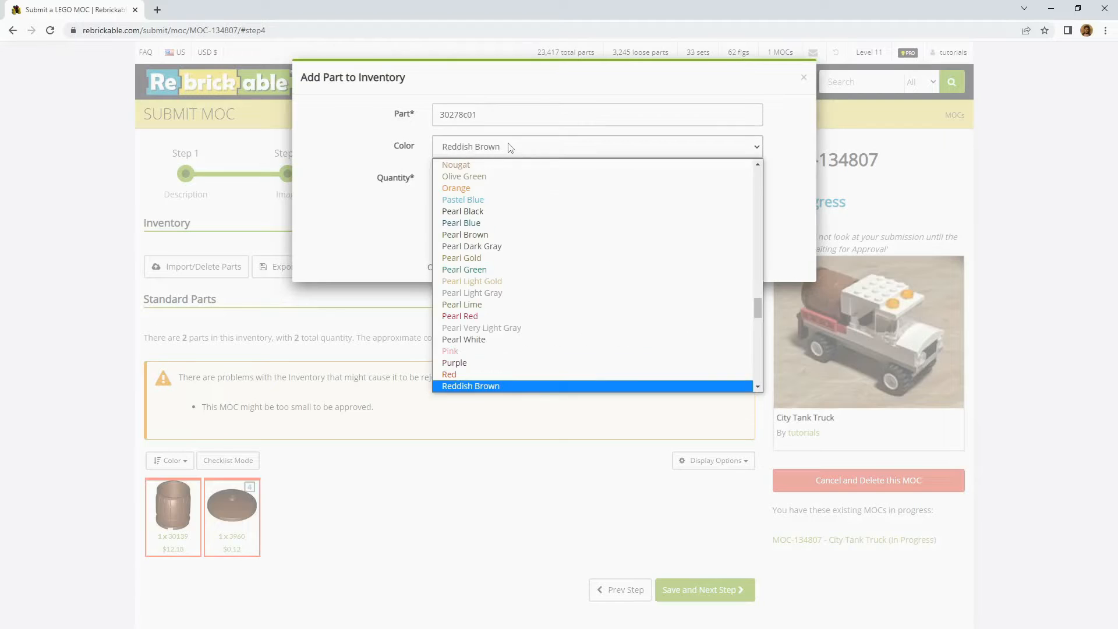
scroll(506, 170, up, 10)
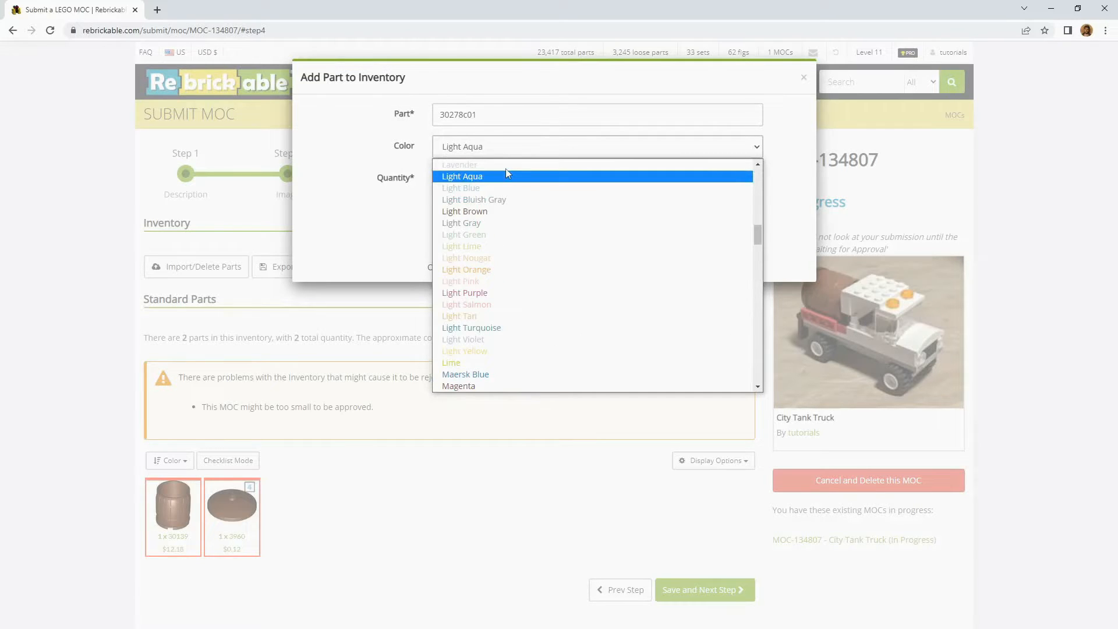
click(473, 223)
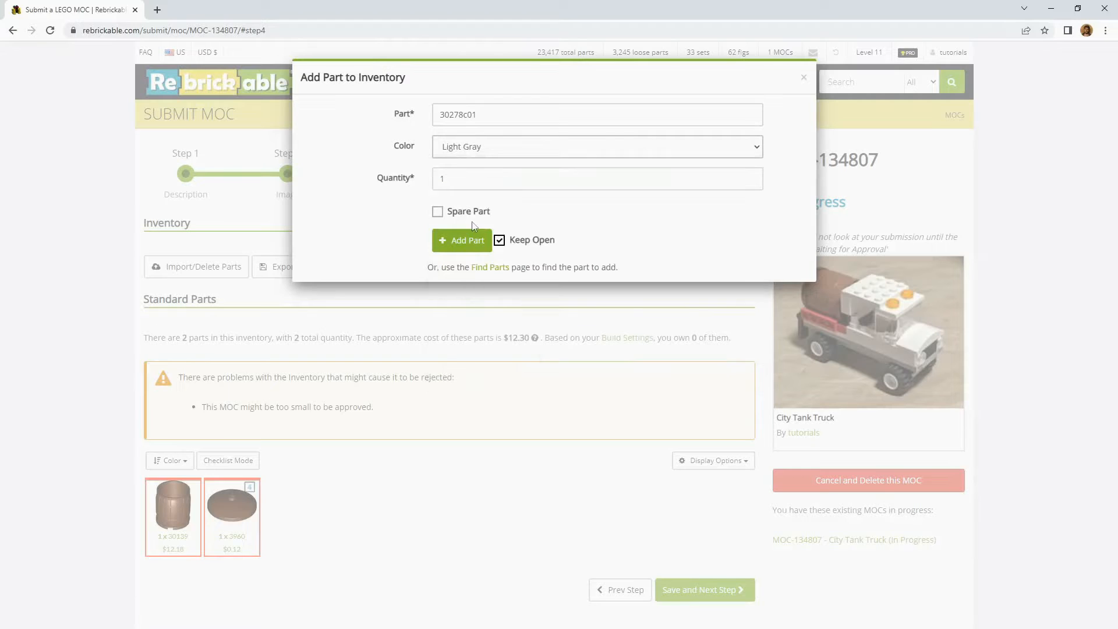
click(463, 240)
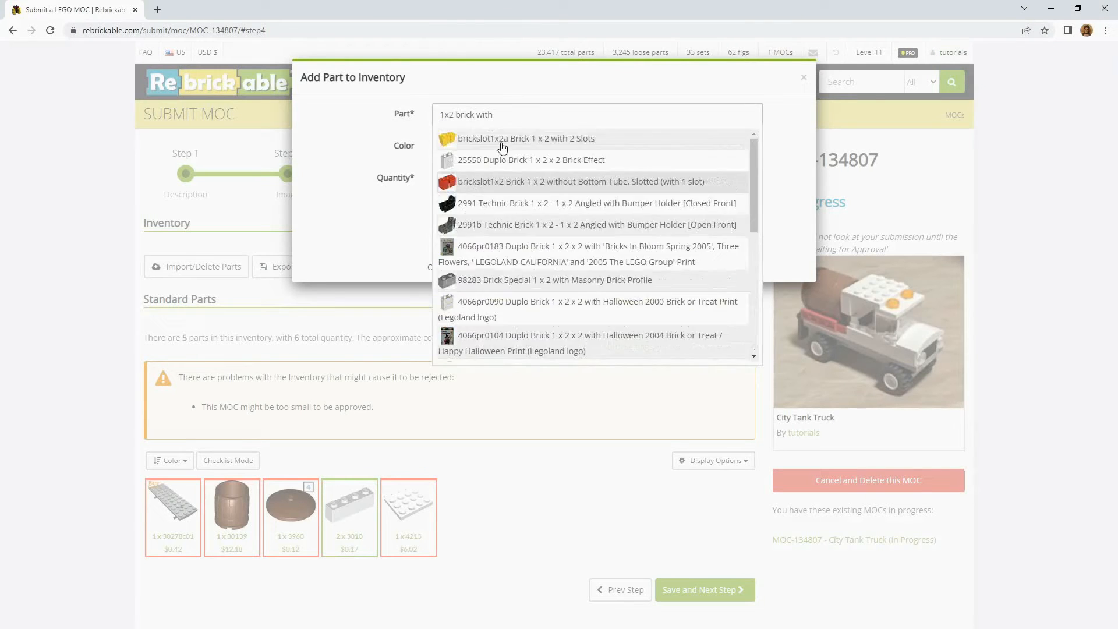
Search for a ridged 1x2 brick using the terms "1x2 brick with ridge", "1x2 ridges" and "1x2 brick".
scroll(493, 167, down, 5)
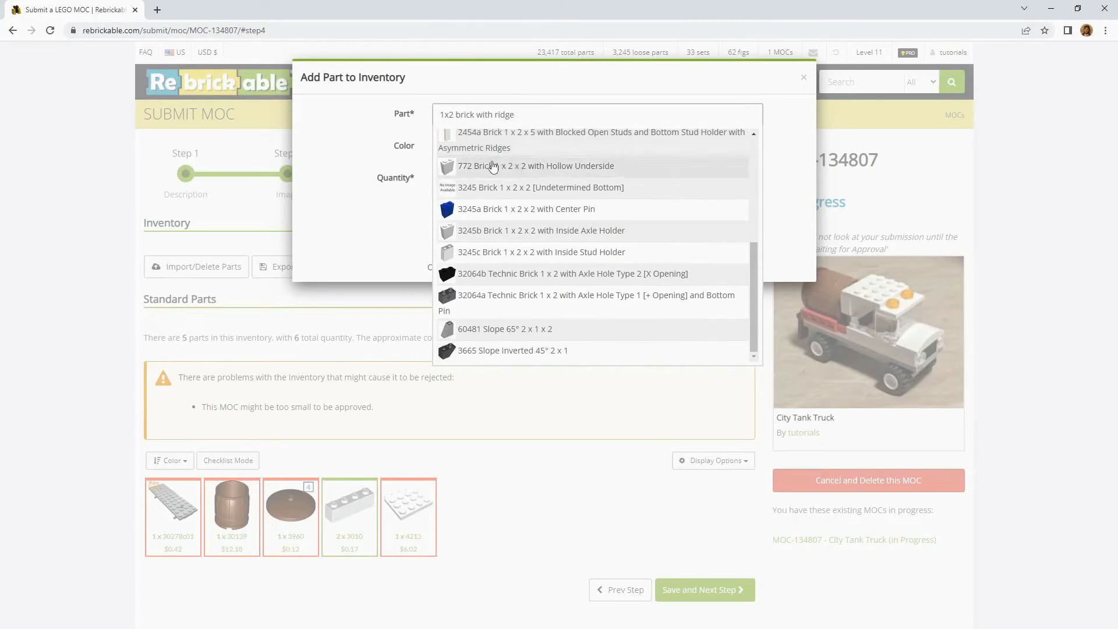
triple_click(481, 111)
text(1x2 ridges)
scroll(506, 177, down, 5)
triple_click(493, 113)
text(1x2 brick)
Find the 1x1 headlight brick with slot, 4070a, and add two in White.
triple_click(493, 115)
text(1x1 headlight)
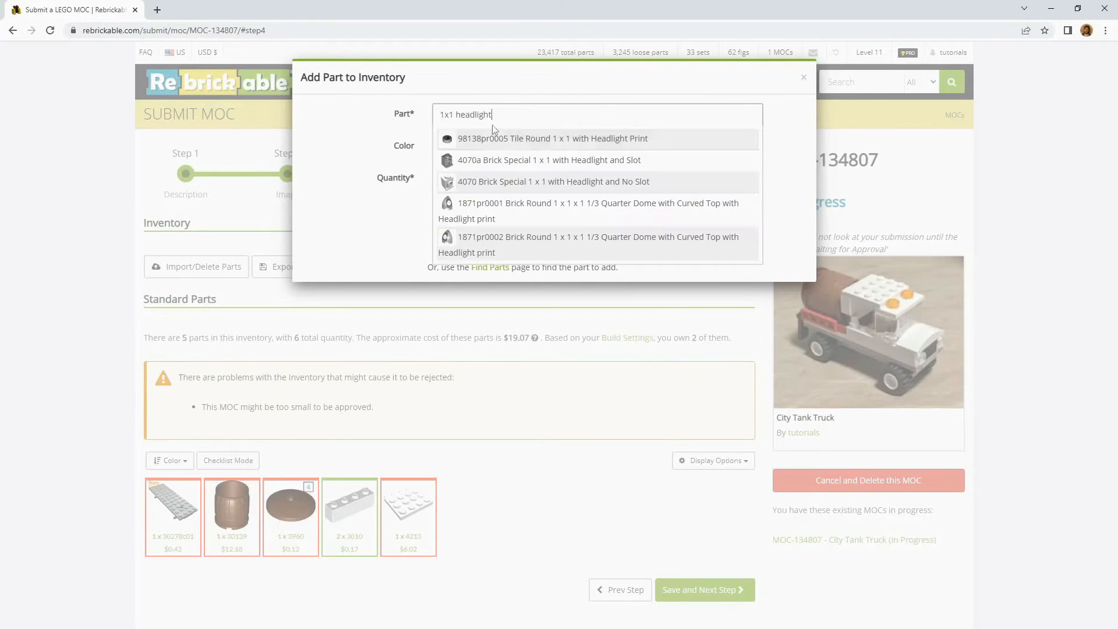
click(493, 160)
click(467, 241)
Add two clear and two orange 98138 round 1x1 tiles, plus two White 87580 2x2 plates with center stud.
triple_click(467, 115)
text(tile 1x1 round)
click(465, 243)
text(2x2 plate)
click(465, 240)
Add one clear 4594 windscreen, two red 3633 fences and two red 54200 cheese slopes to the inventory.
text(2x)
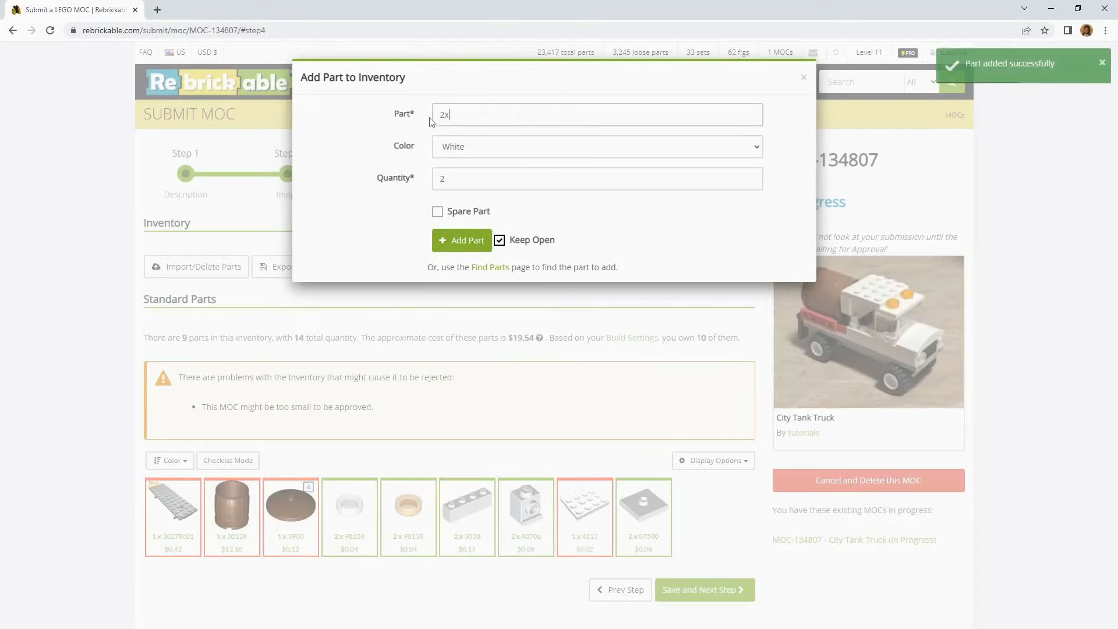
click(462, 240)
drag(463, 115, 428, 120)
click(454, 240)
text(che)
click(462, 241)
Find the 1x1 plate with horizontal thick U clip, 6019, and add two in White.
text(1x1 with clip)
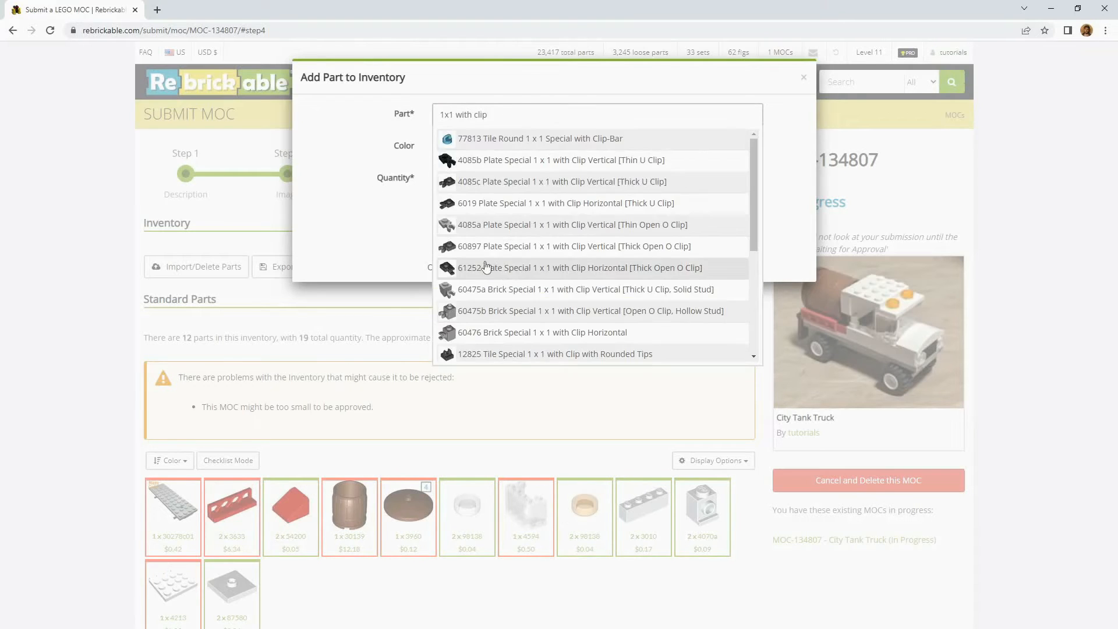
click(487, 204)
click(466, 244)
Search for a 1x2 plate with bar and add two 44302a hinge plates in Black.
click(486, 117)
text(1x2 with bar pla)
scroll(482, 276, down, 5)
click(482, 277)
click(486, 147)
click(465, 240)
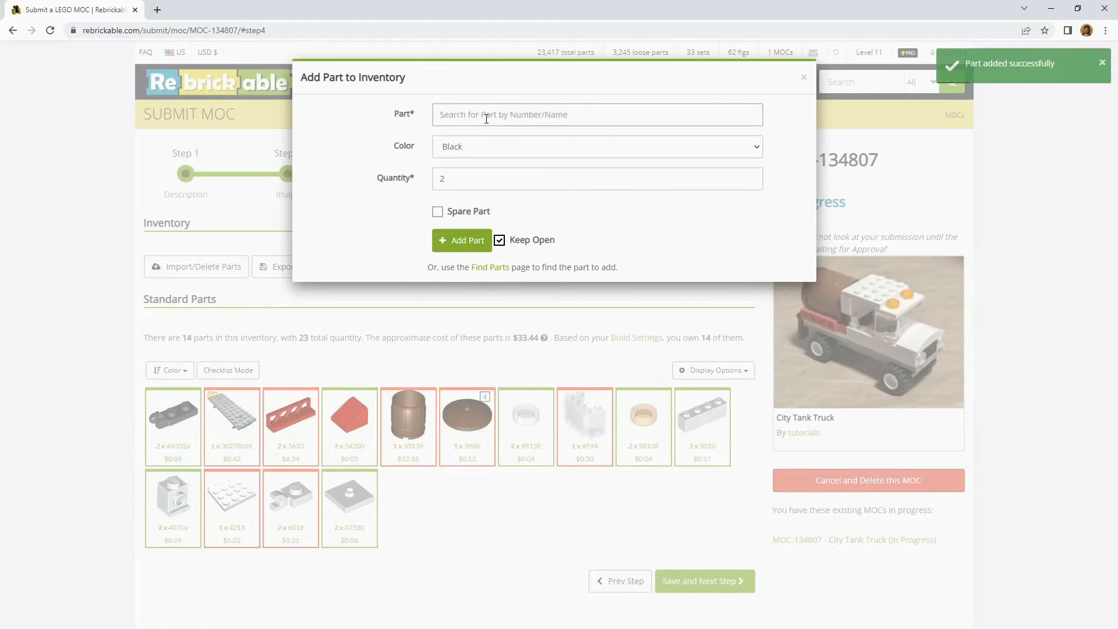
Find the 1x2 plate with handle on end, 60478, and add two in Black.
text(1x2 plate with)
scroll(484, 225, down, 1)
text(clip)
drag(496, 115, 421, 118)
text(handle)
click(484, 165)
click(462, 240)
Add two 15573 1x2 jumper plates, one 4590 1x4 offset plate and one 44728 bracket, all in White.
text(1x2 jumpe)
click(462, 241)
text(1x4 with offset)
click(462, 240)
text(1x2 bracket)
click(518, 259)
click(462, 240)
Add one 3022 2x2 plate and two 15068 2x2 slopes in White to the inventory.
text(2x2 plate)
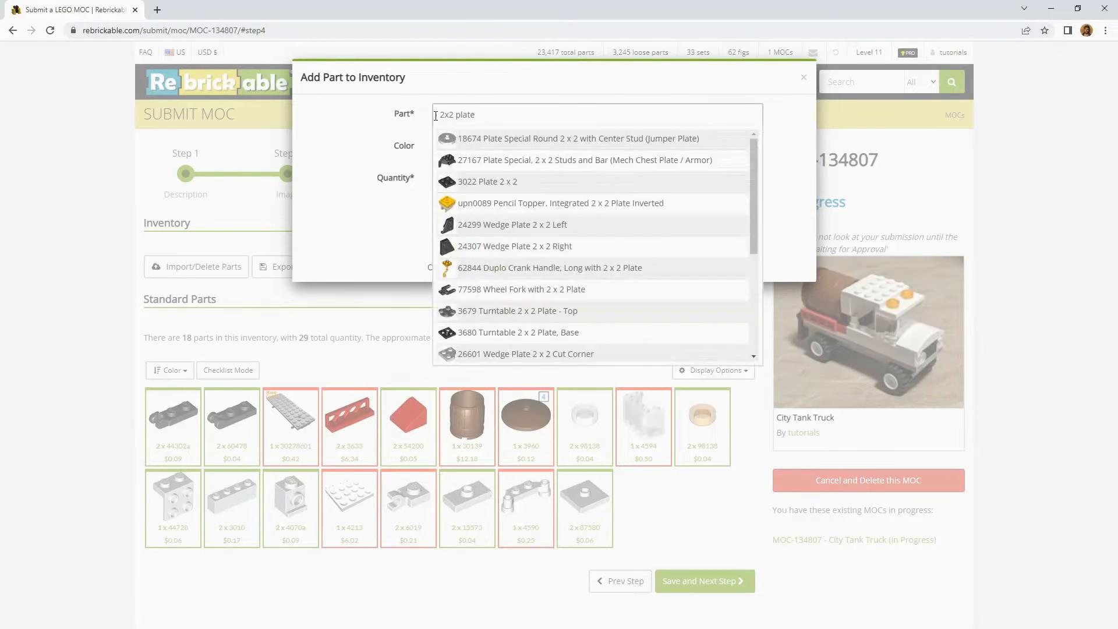
click(488, 182)
click(462, 241)
text(2x2 slope)
scroll(512, 194, down, 3)
click(512, 203)
click(462, 241)
Add one 3829c01 steering stand with black steering wheel in Red.
text(1x2 steering)
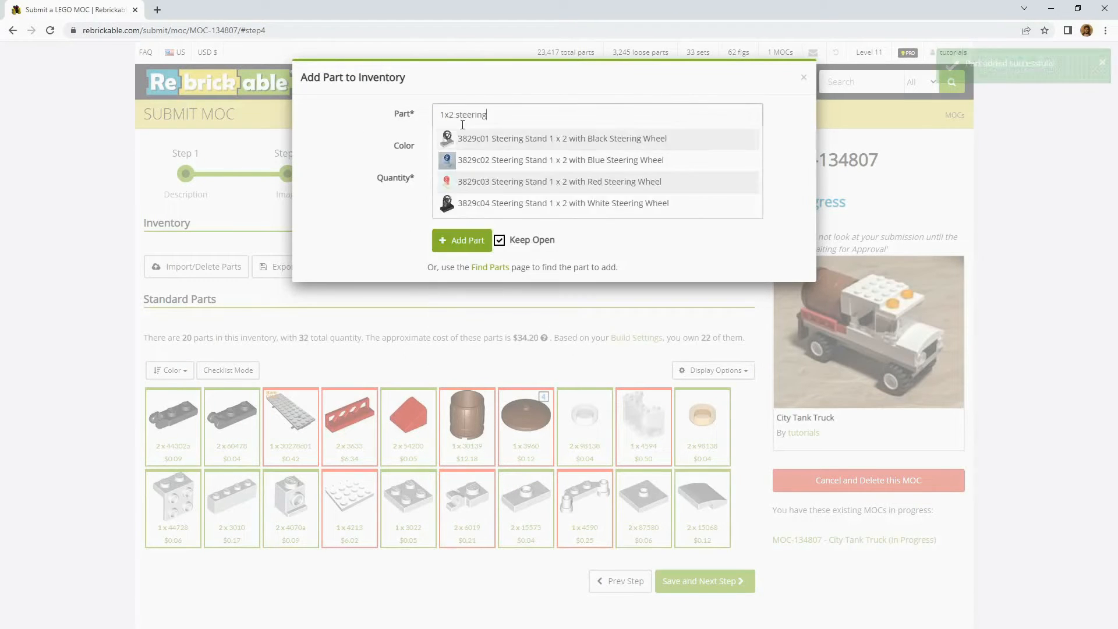
click(488, 139)
click(462, 241)
Add one 3001 2x4 brick and two 3710 1x4 plates in White, and close the part form.
drag(471, 115, 427, 117)
text(2x4 brick)
click(459, 241)
text(1x4 plate2)
drag(653, 78, 652, 80)
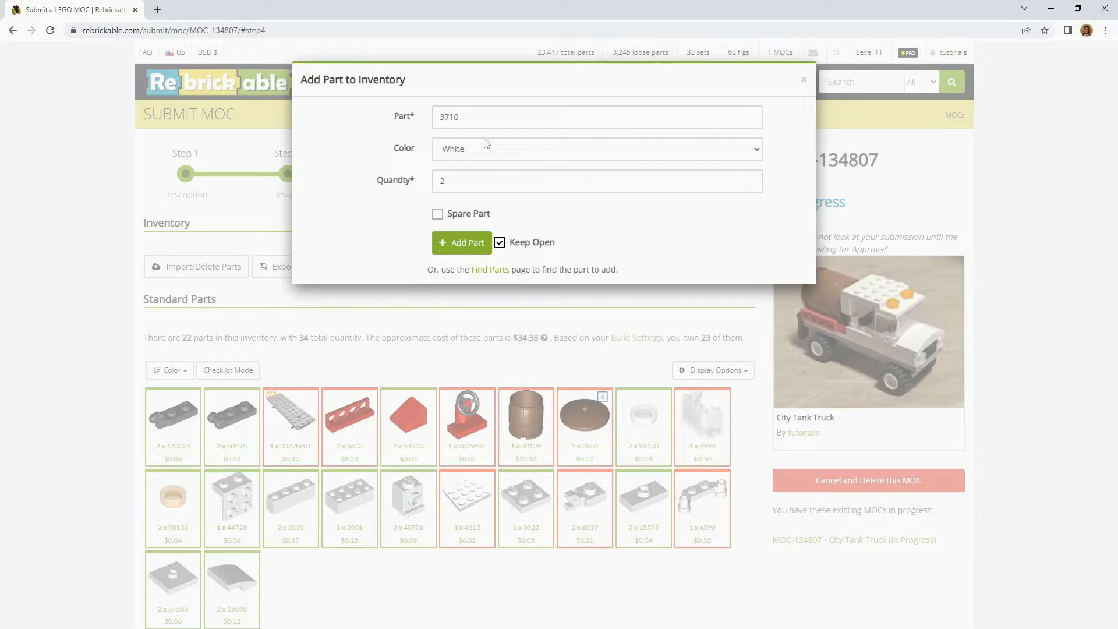
click(462, 242)
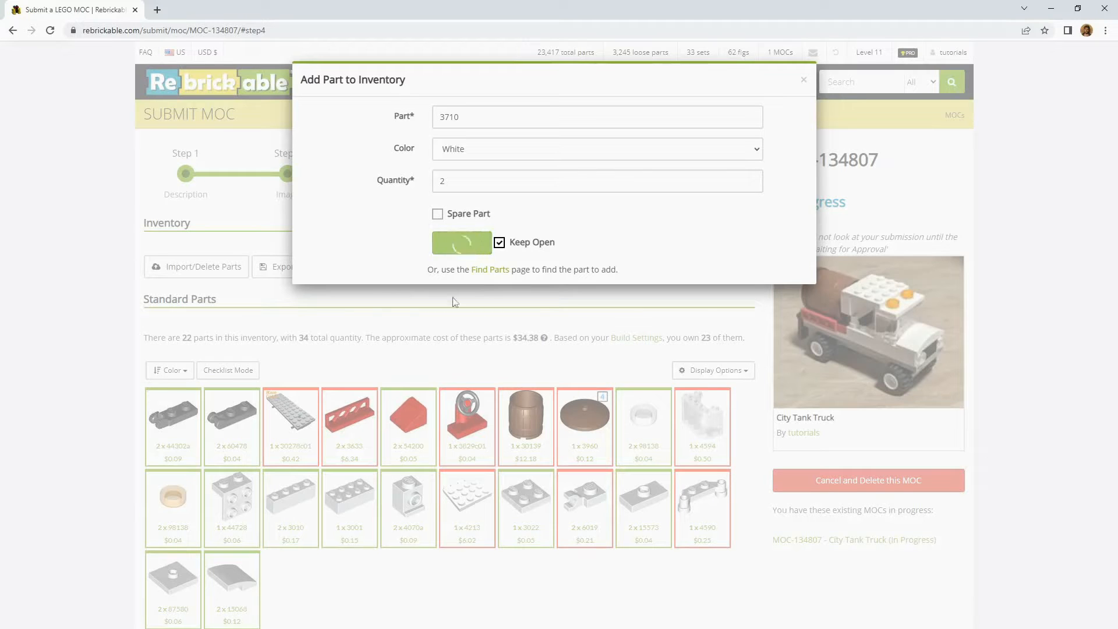
click(805, 82)
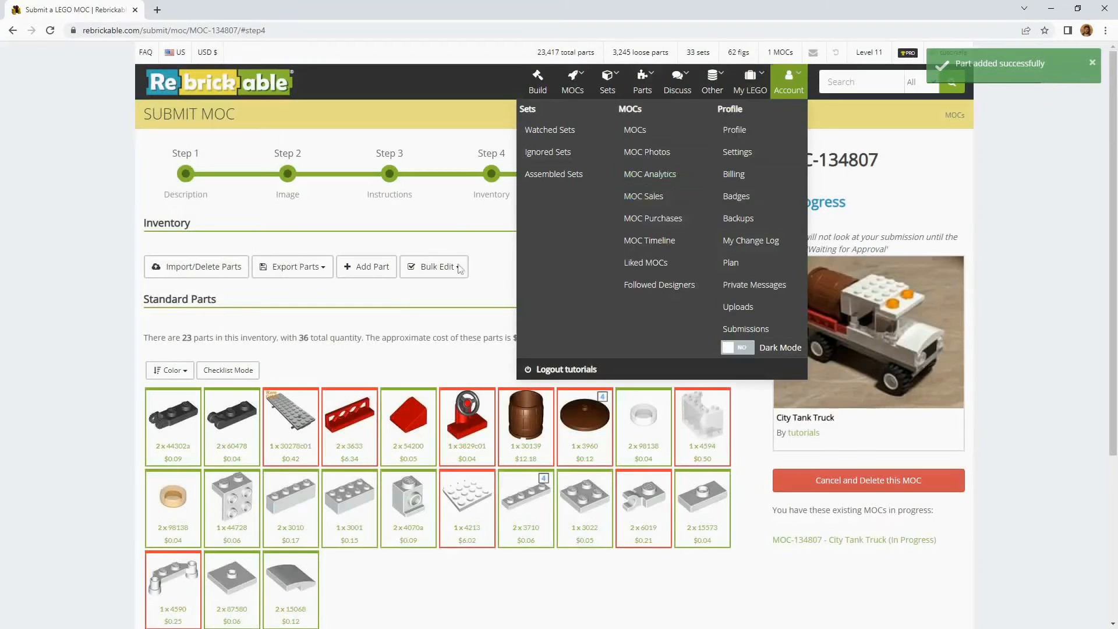
Delete the black 44302a hinge plate entry from the inventory.
scroll(583, 233, down, 1)
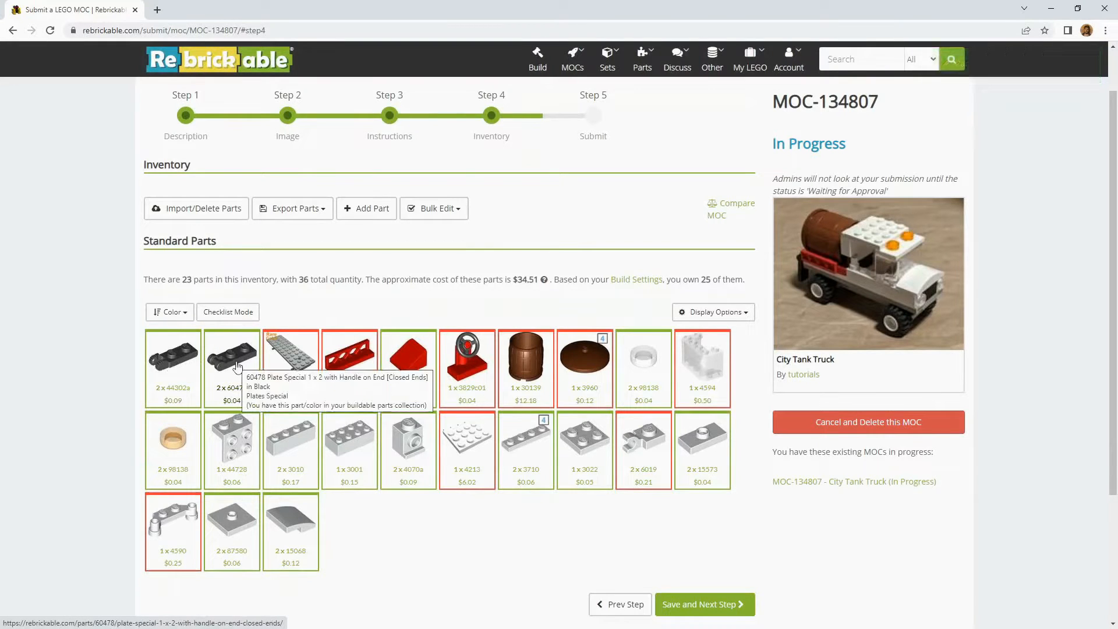
click(167, 357)
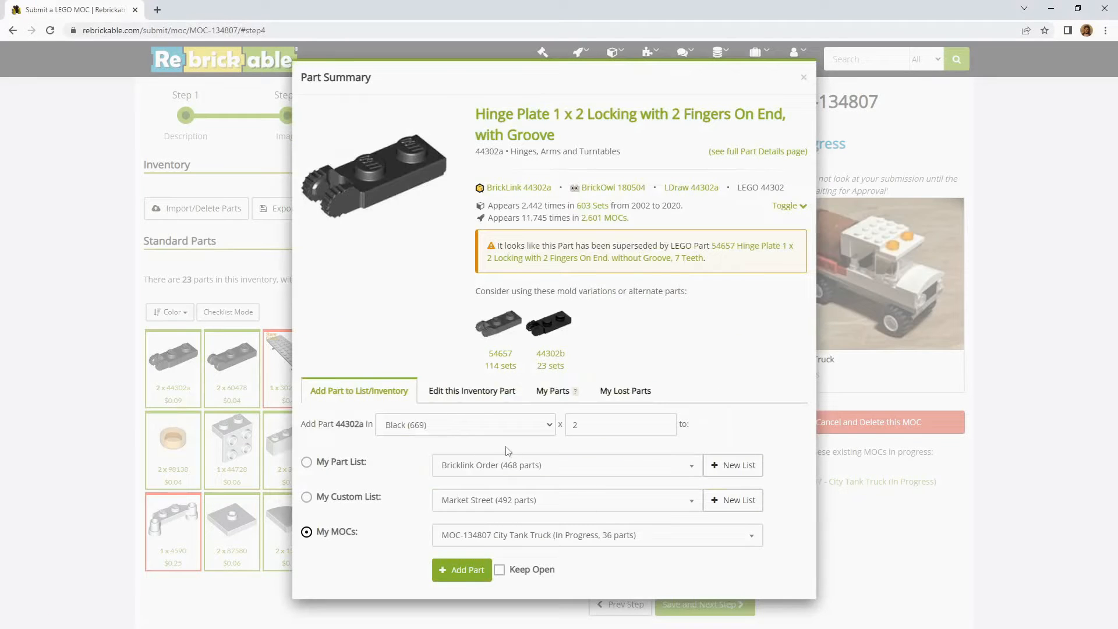
click(472, 391)
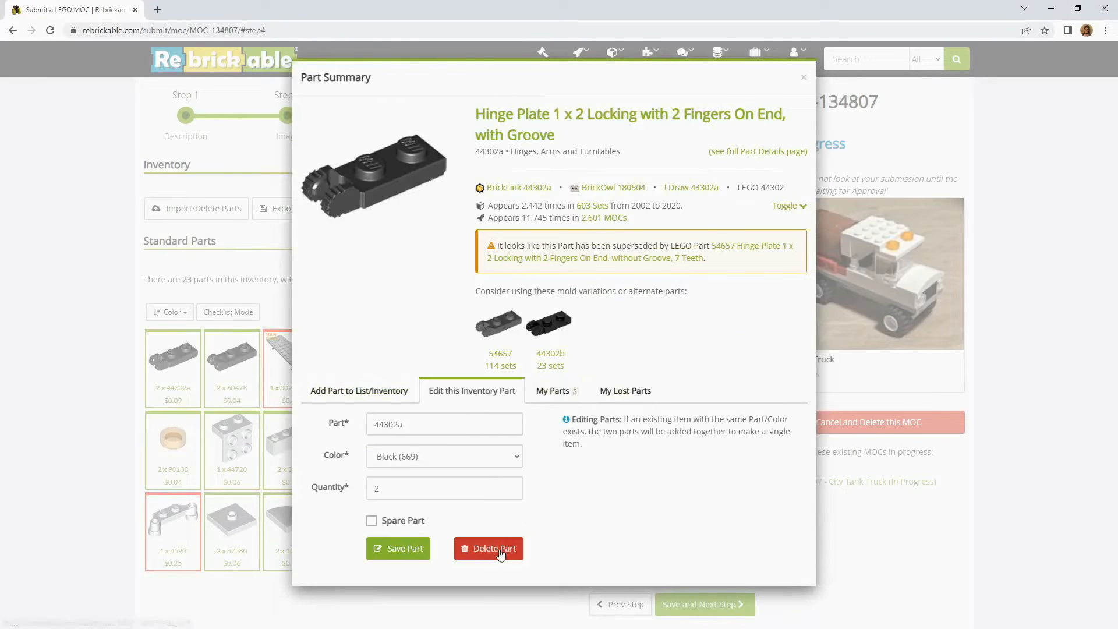
click(496, 549)
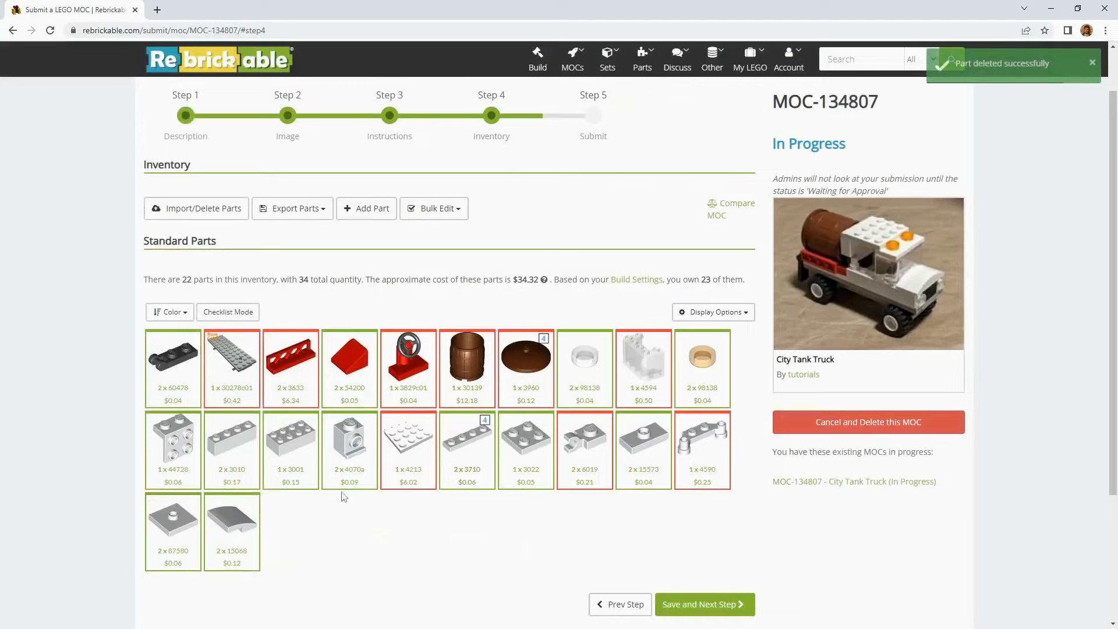
Set the quantity of the white 3010 1x4 brick to 3 and save the inventory part.
click(235, 450)
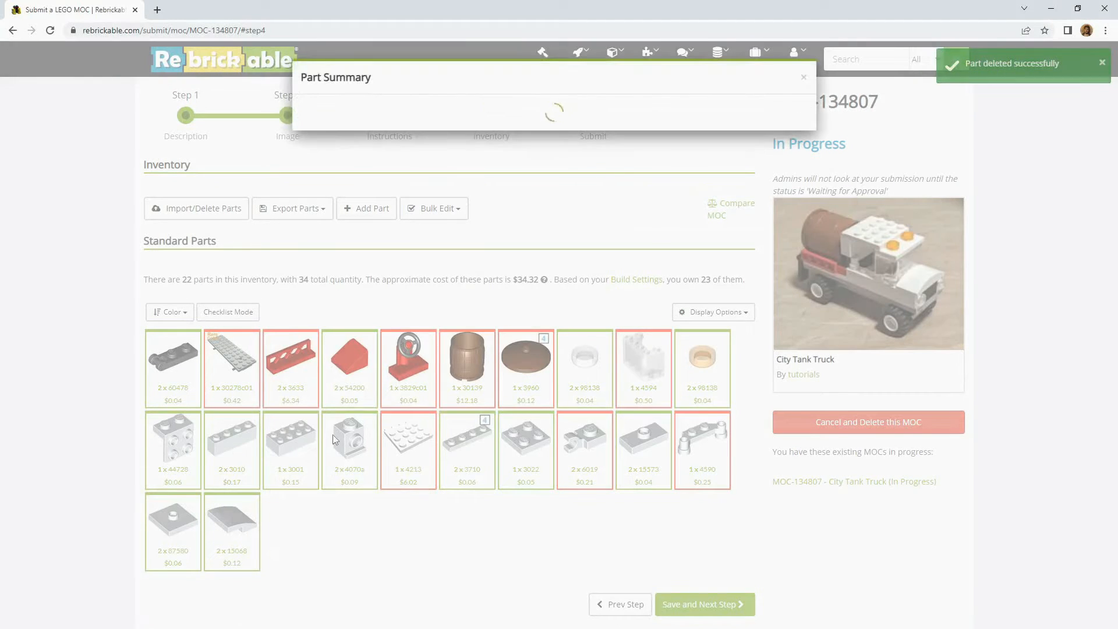
click(436, 415)
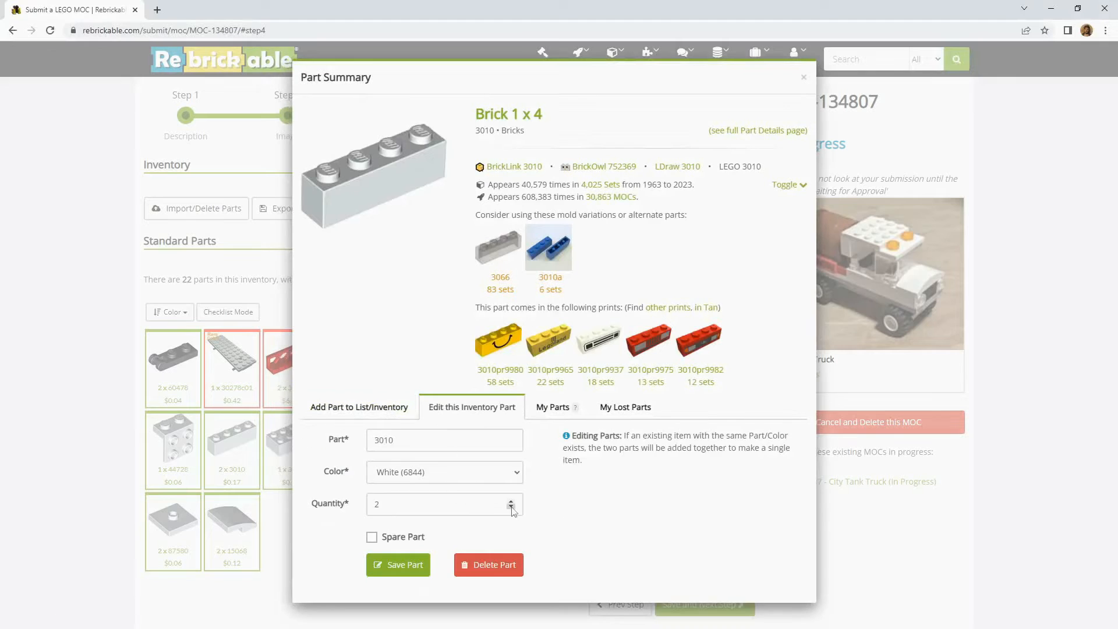
click(511, 501)
click(401, 565)
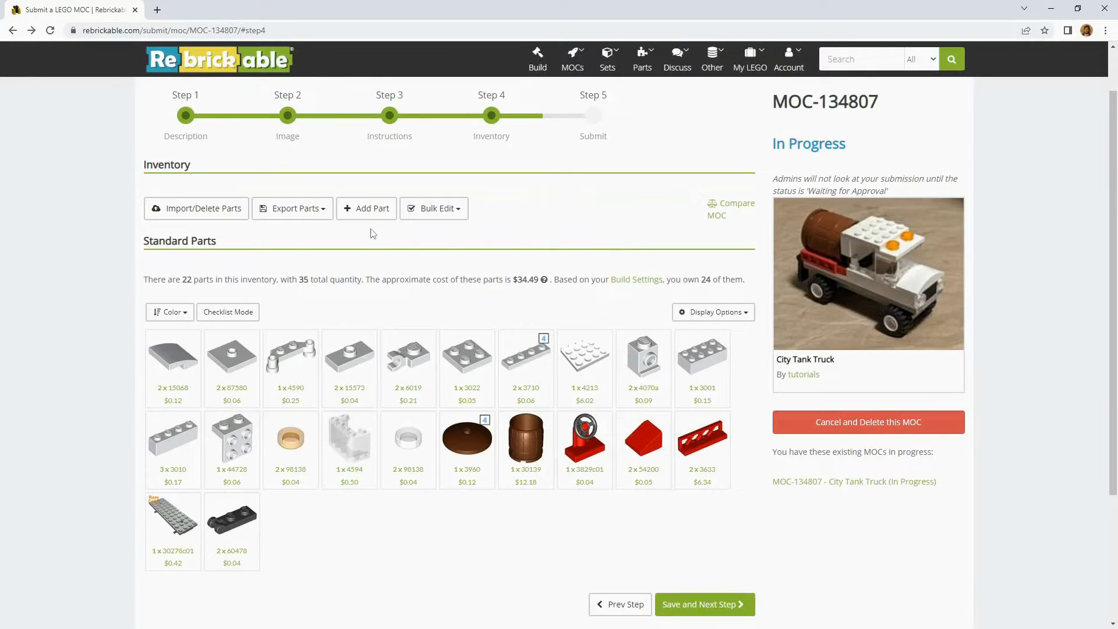
Search the parts catalogue for "1x2 brick" with printed parts excluded.
click(377, 215)
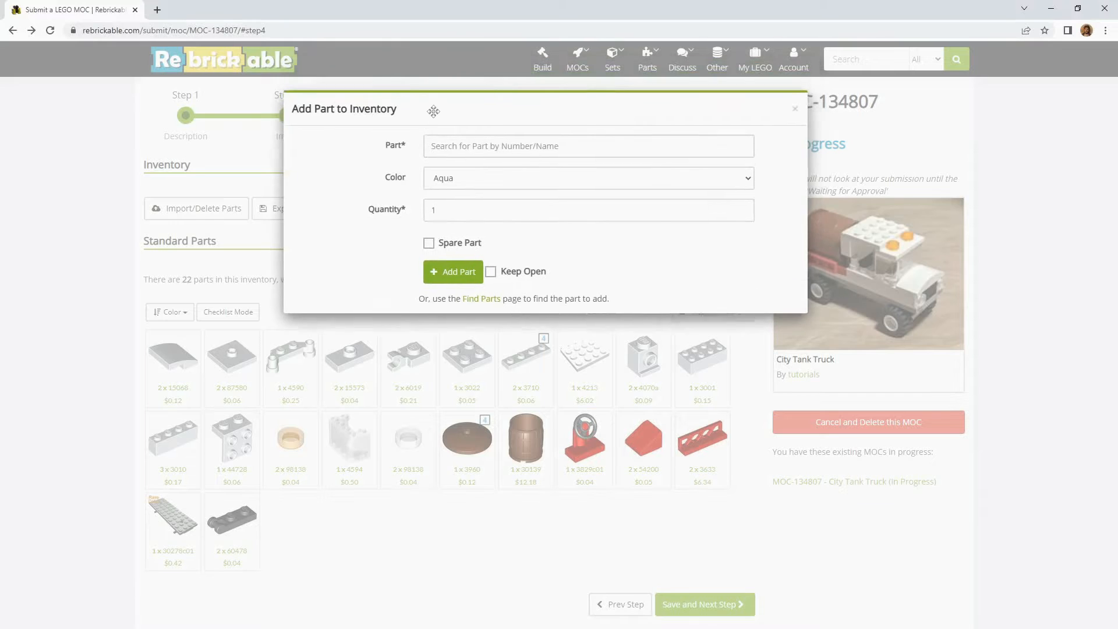
click(796, 111)
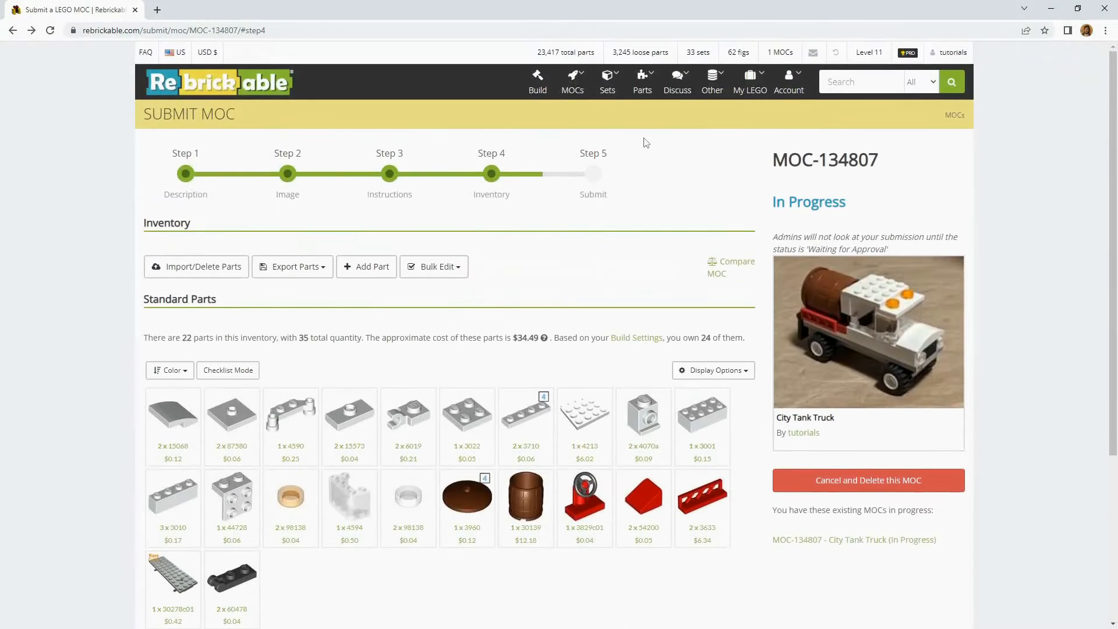
mouse_move(645, 96)
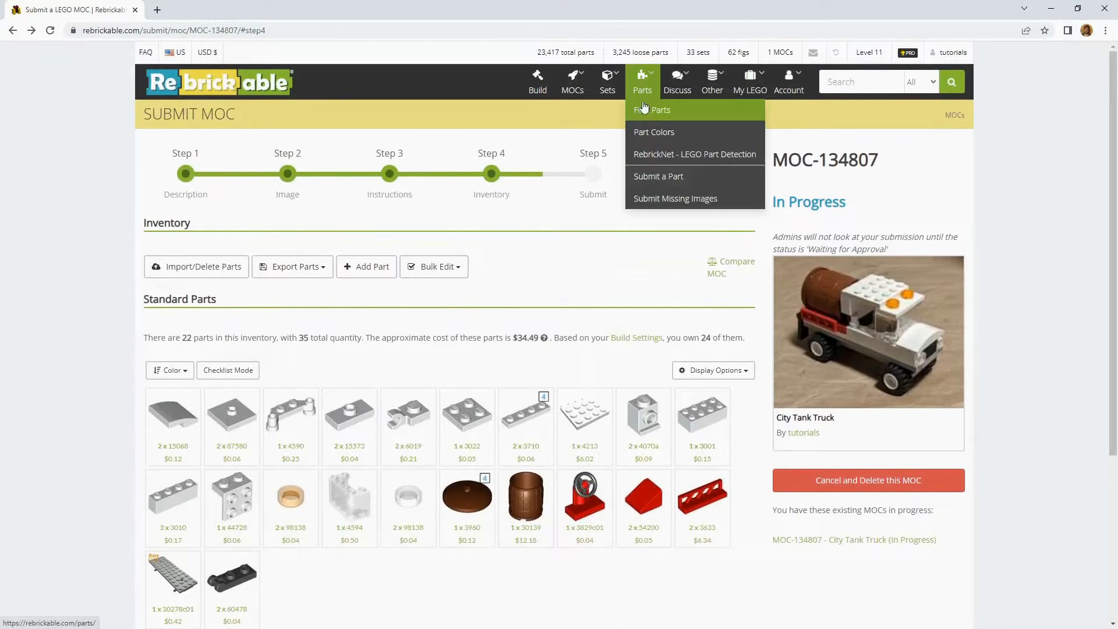
click(643, 111)
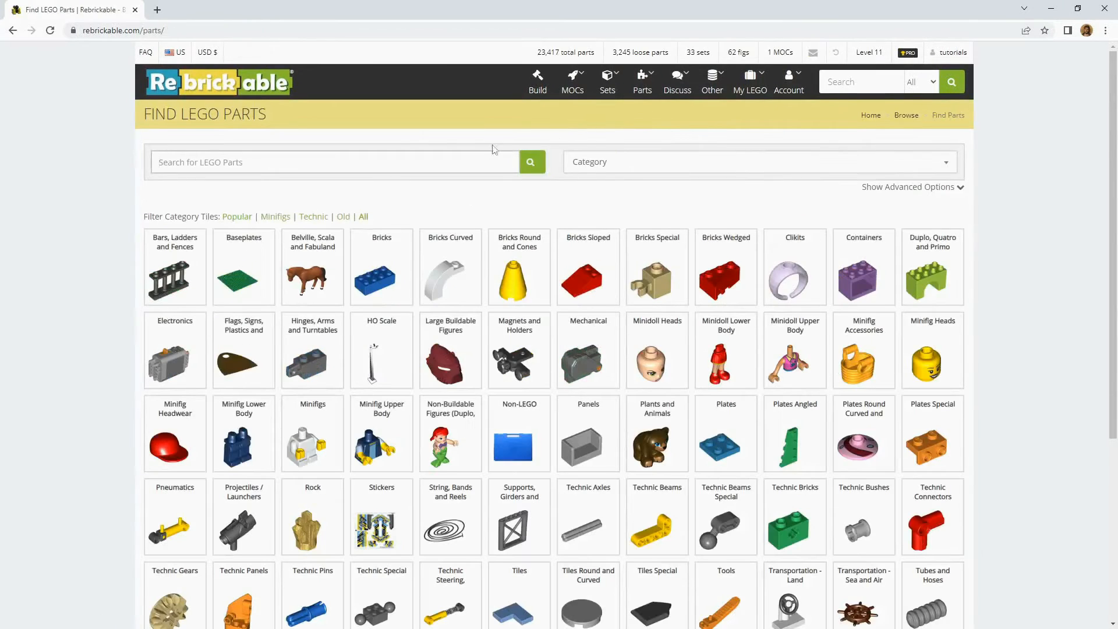
click(288, 161)
text(1x2 brick)
key(Return)
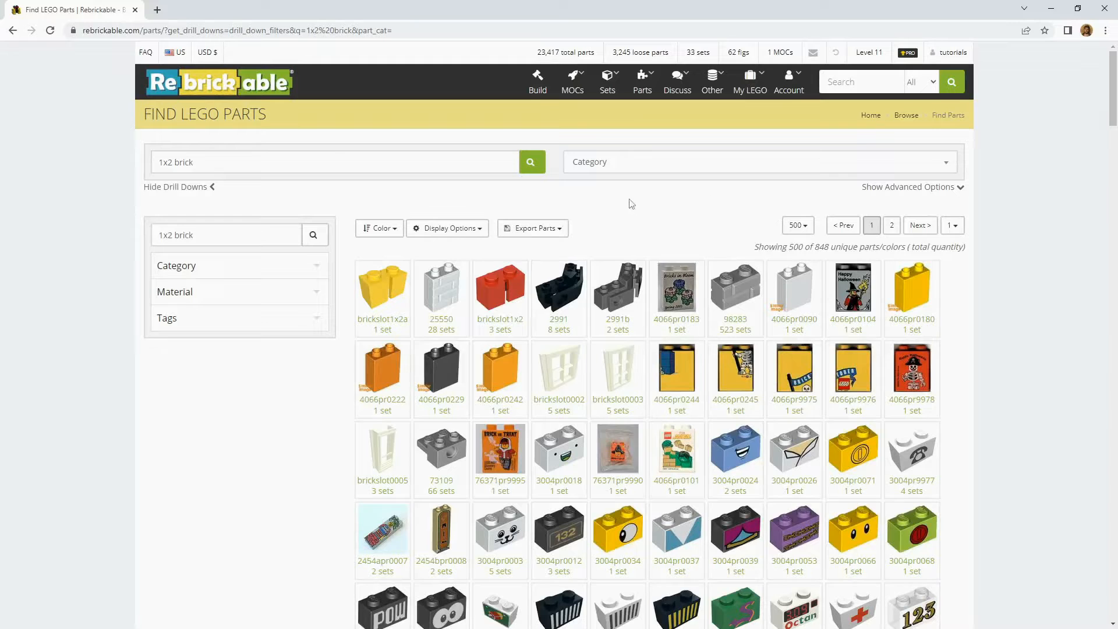
click(897, 187)
click(362, 231)
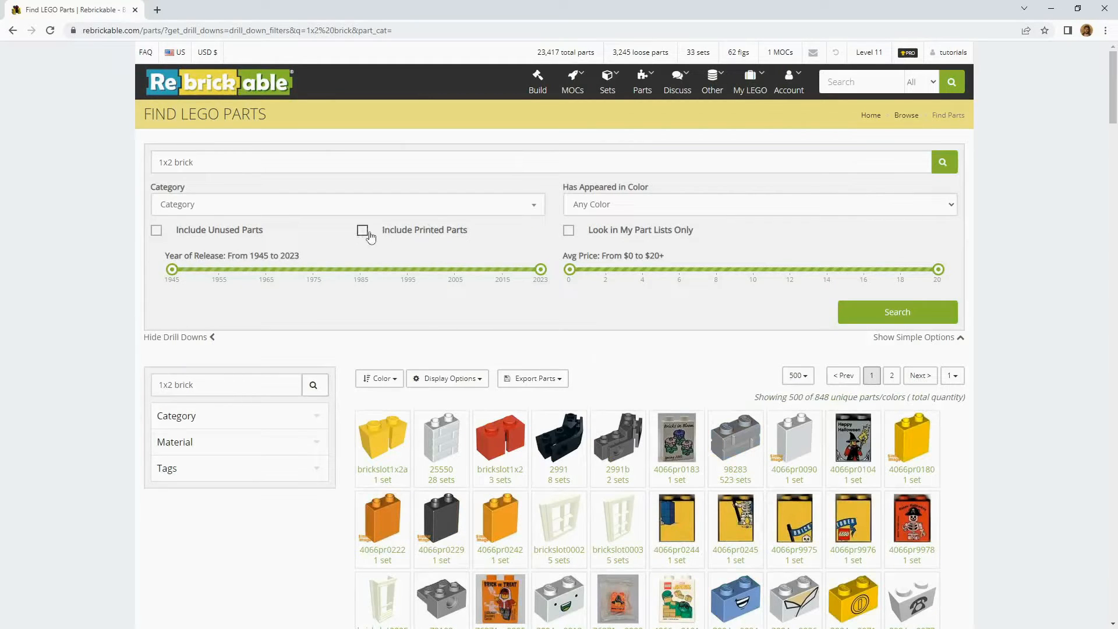
click(897, 312)
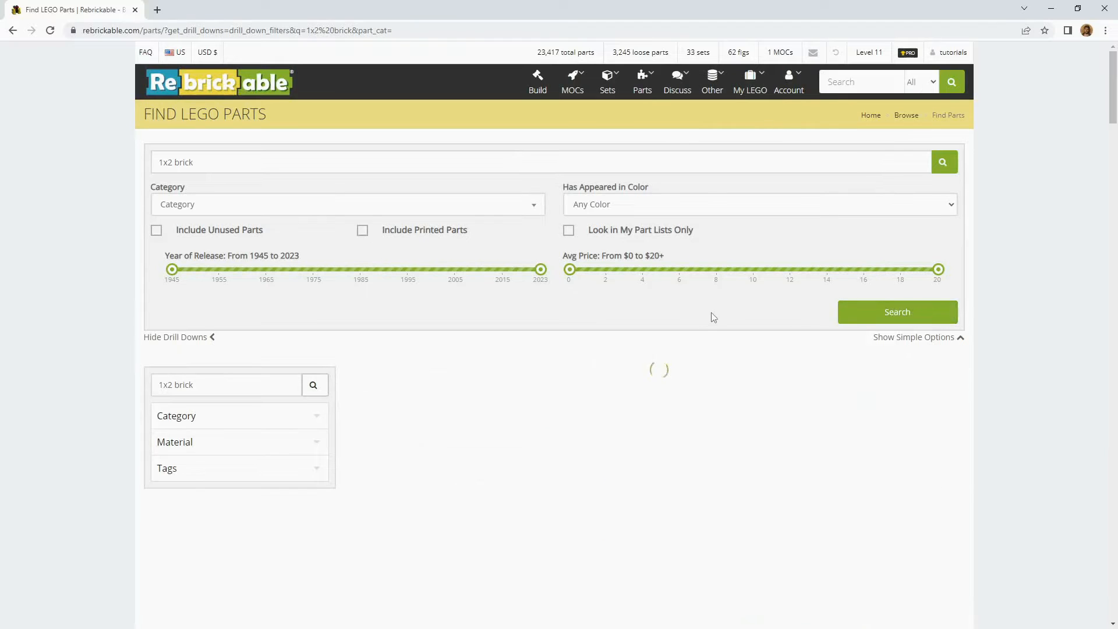
Add two 2877 Brick Special 1 x 2 with Grill in Black to the MOC-134807 City Tank Truck inventory.
scroll(708, 321, down, 2)
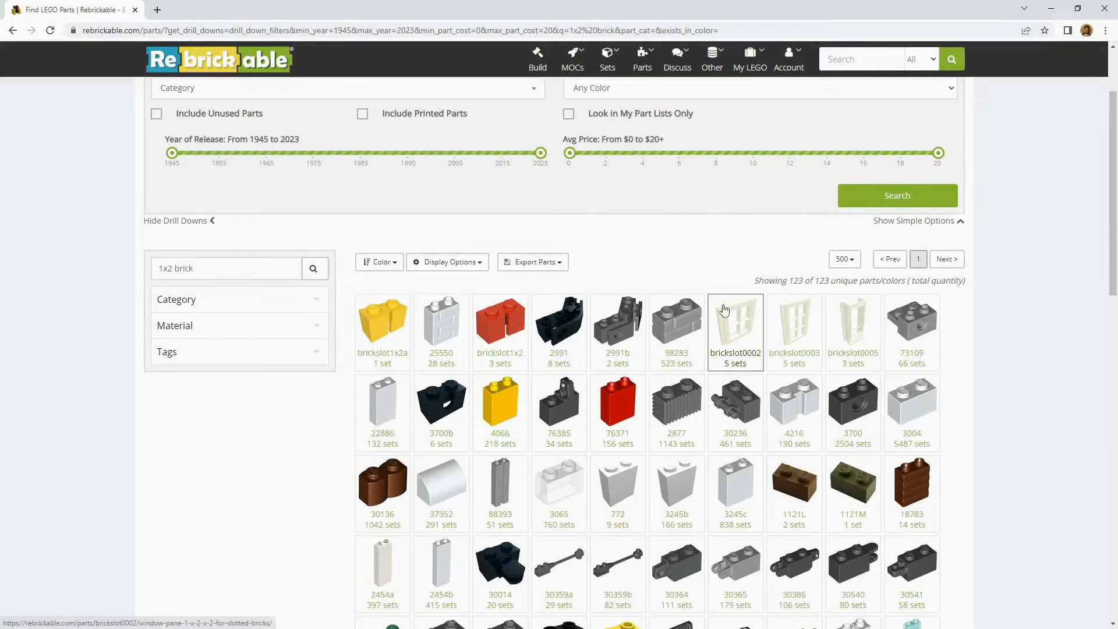
scroll(683, 340, down, 1)
click(684, 347)
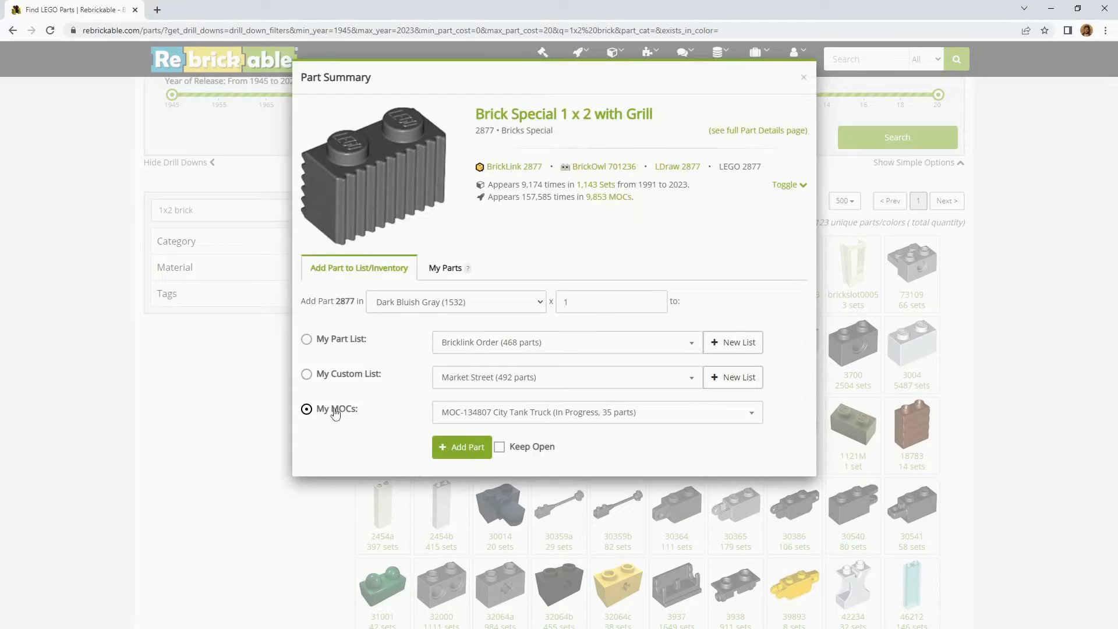
click(555, 416)
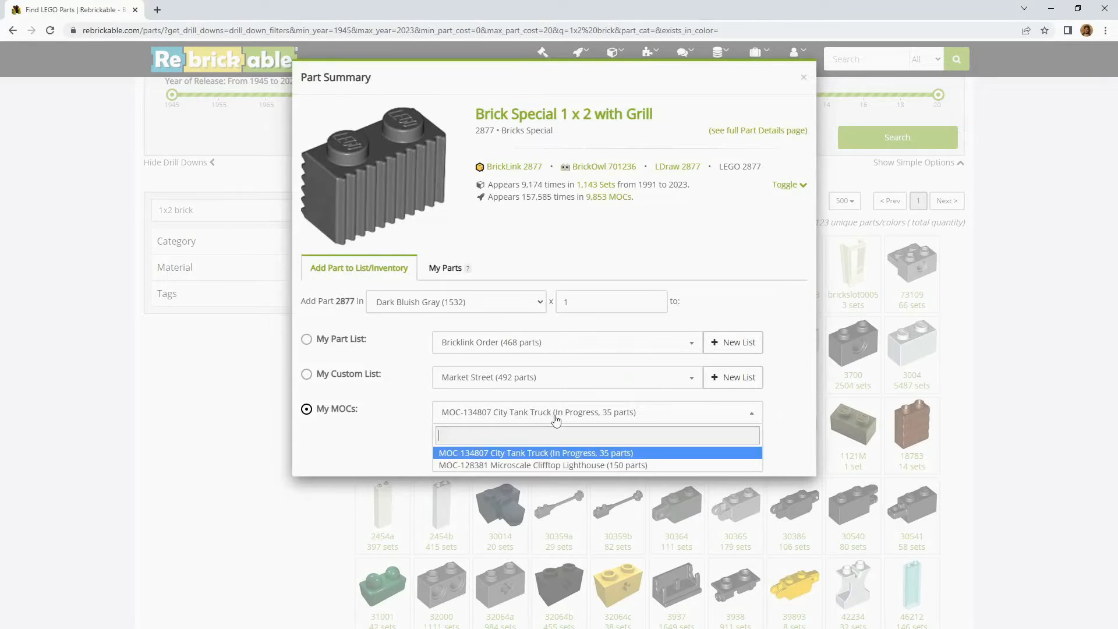
click(523, 460)
click(521, 308)
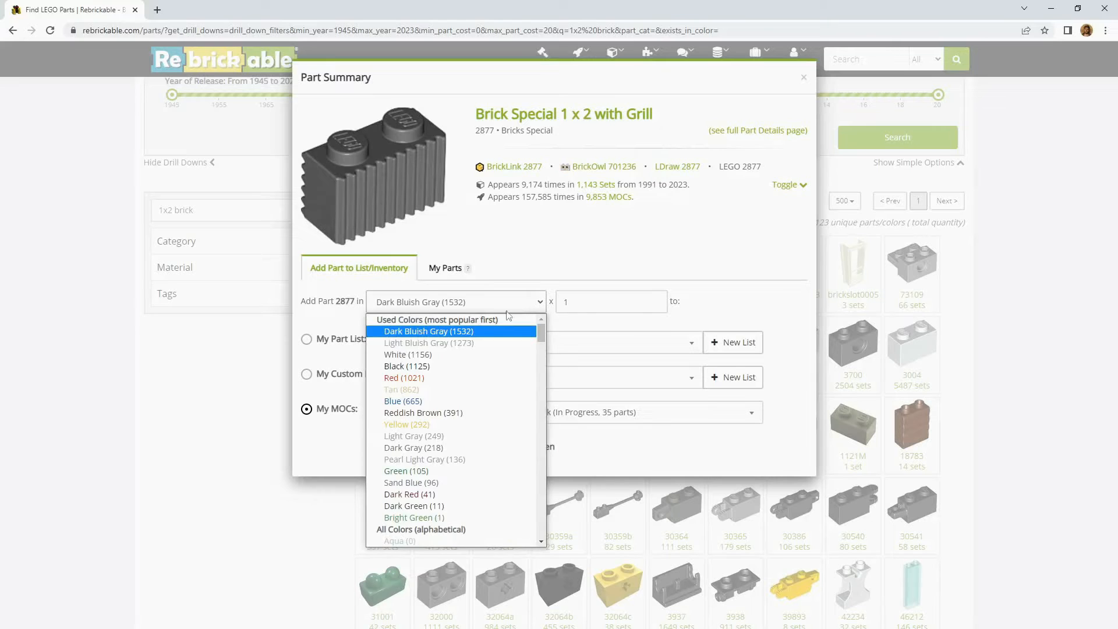
click(430, 371)
click(483, 307)
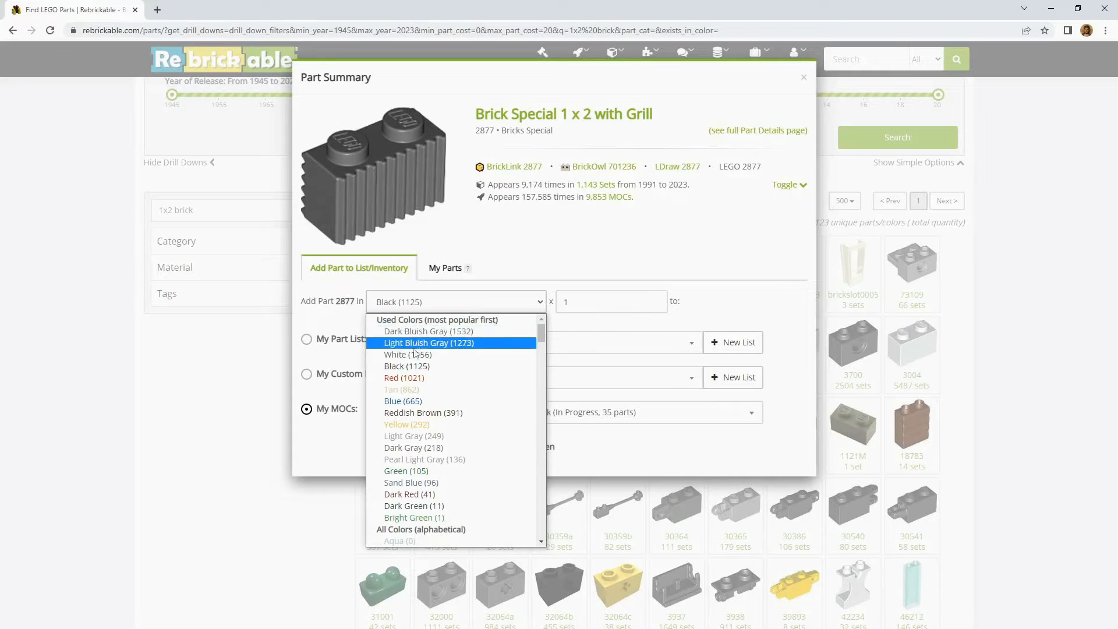
click(415, 366)
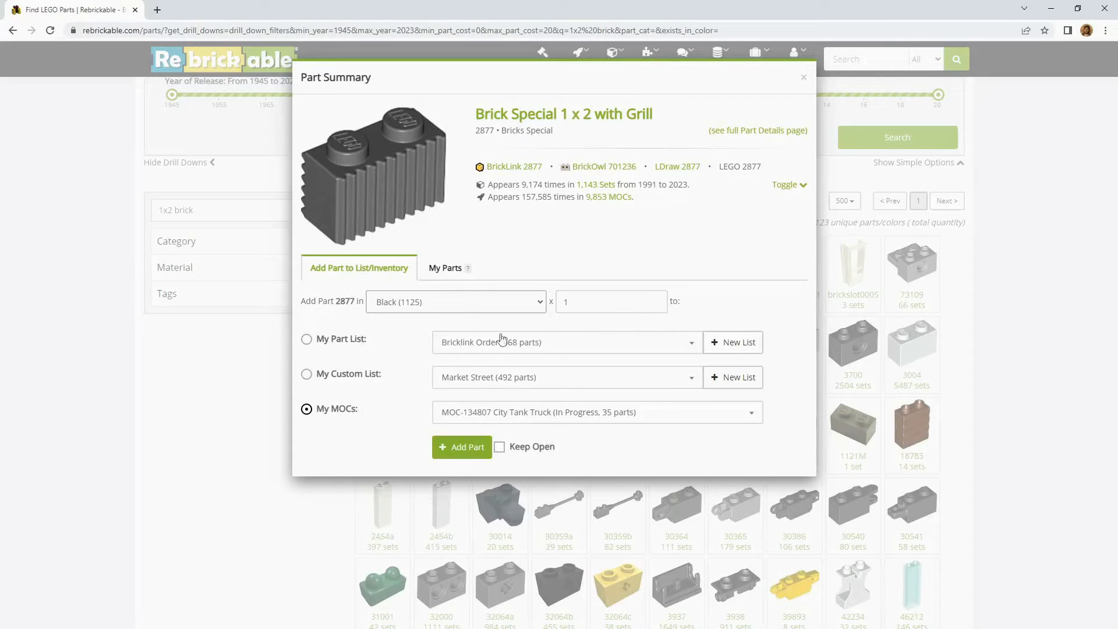
double_click(559, 303)
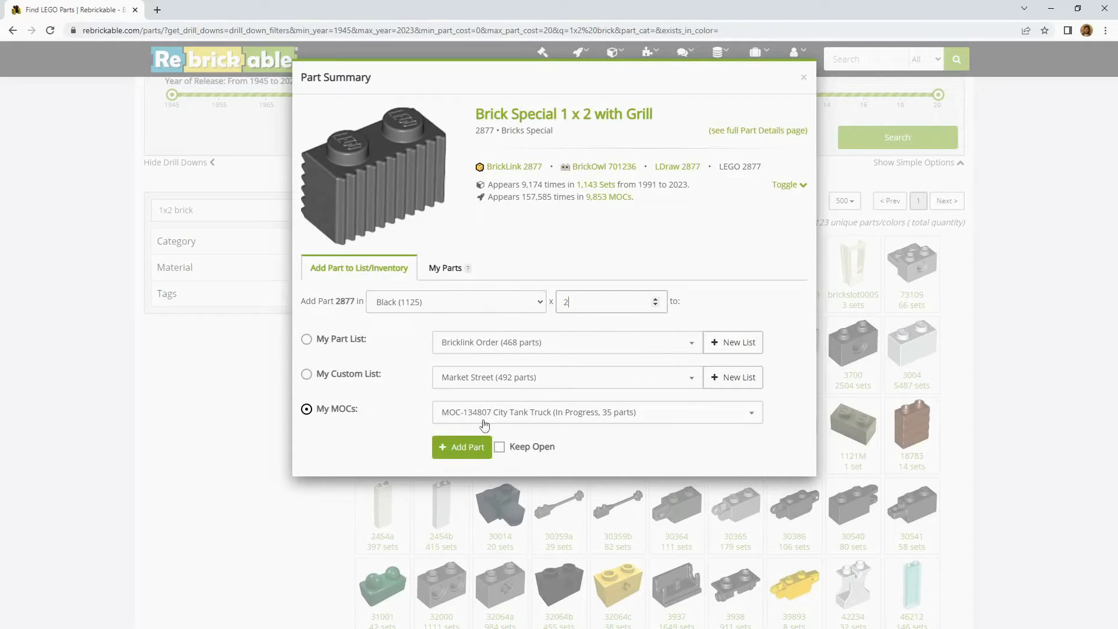
click(477, 446)
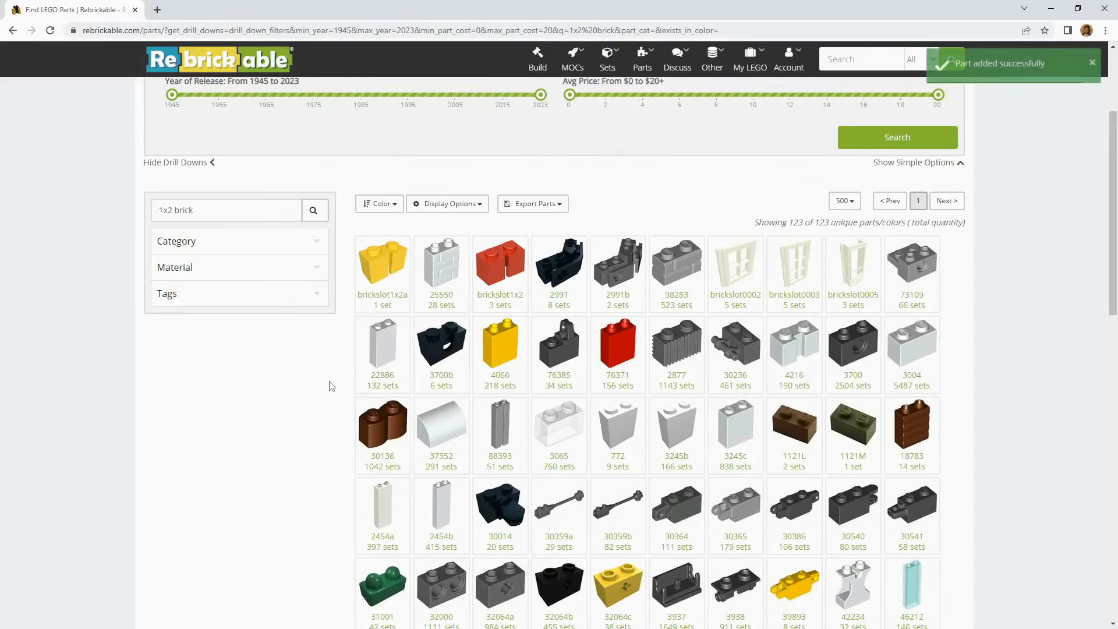
Search the parts catalogue for "tire" in place of the brick search.
scroll(330, 386, up, 2)
scroll(218, 142, up, 1)
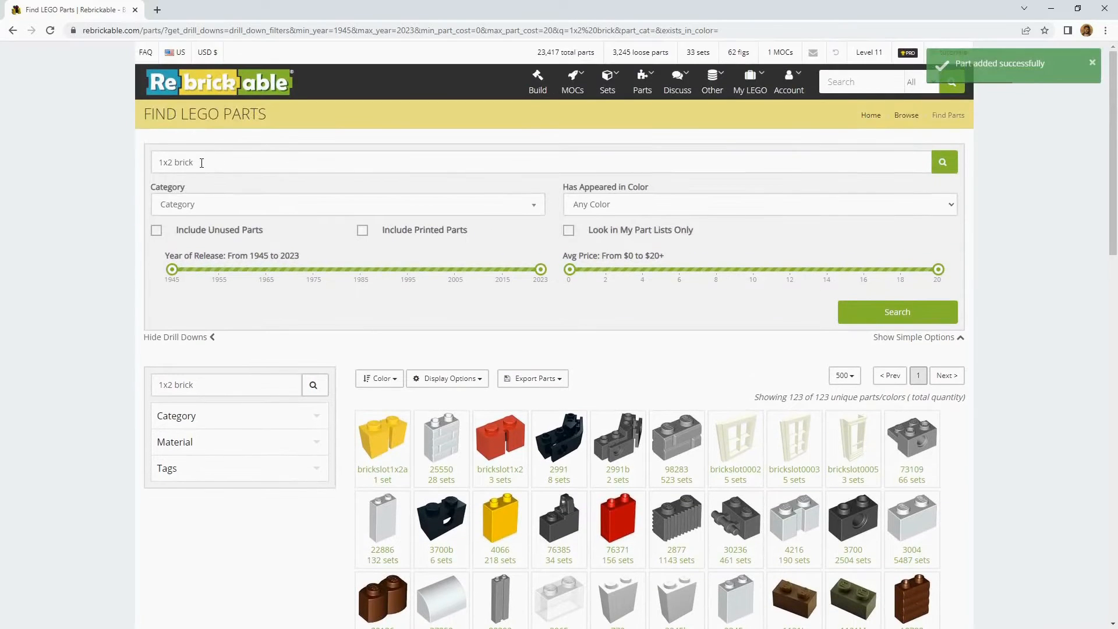
drag(197, 163, 152, 167)
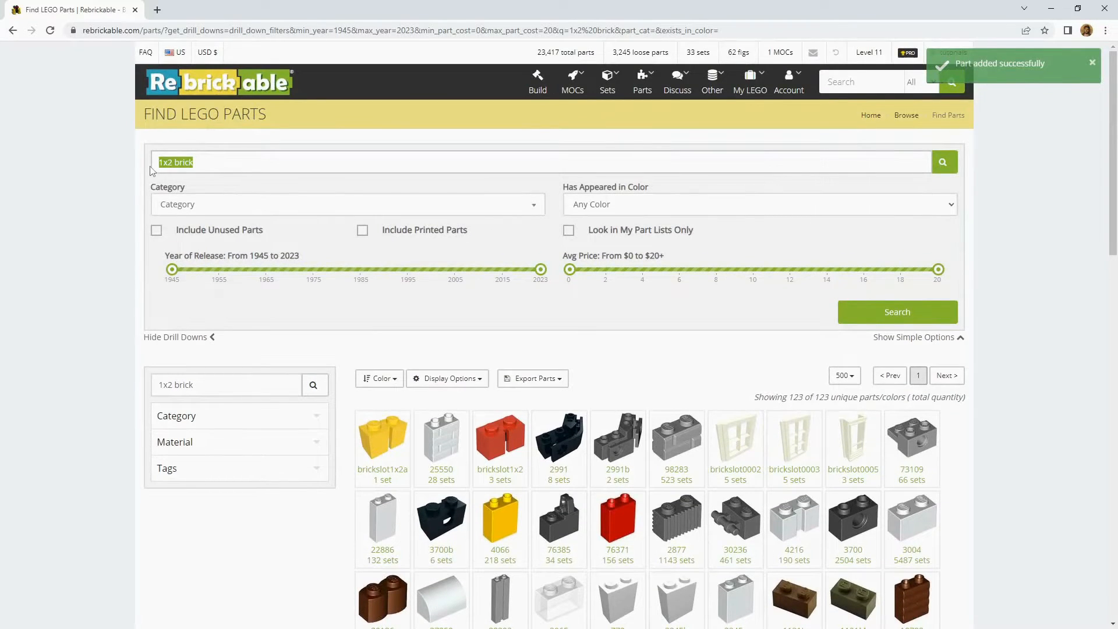
text(tire)
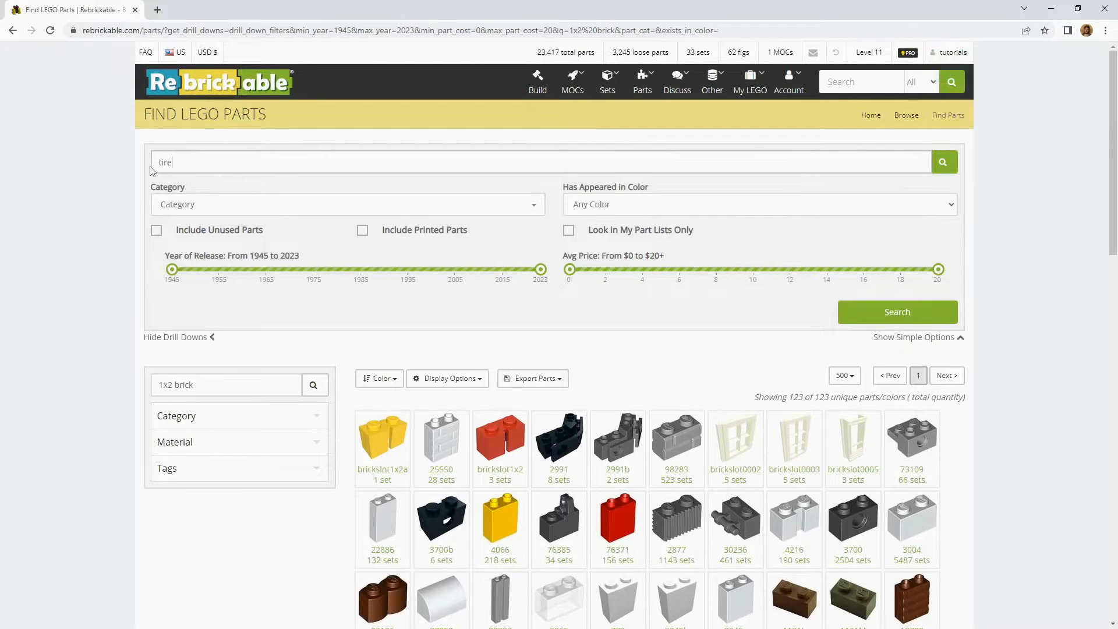
key(Return)
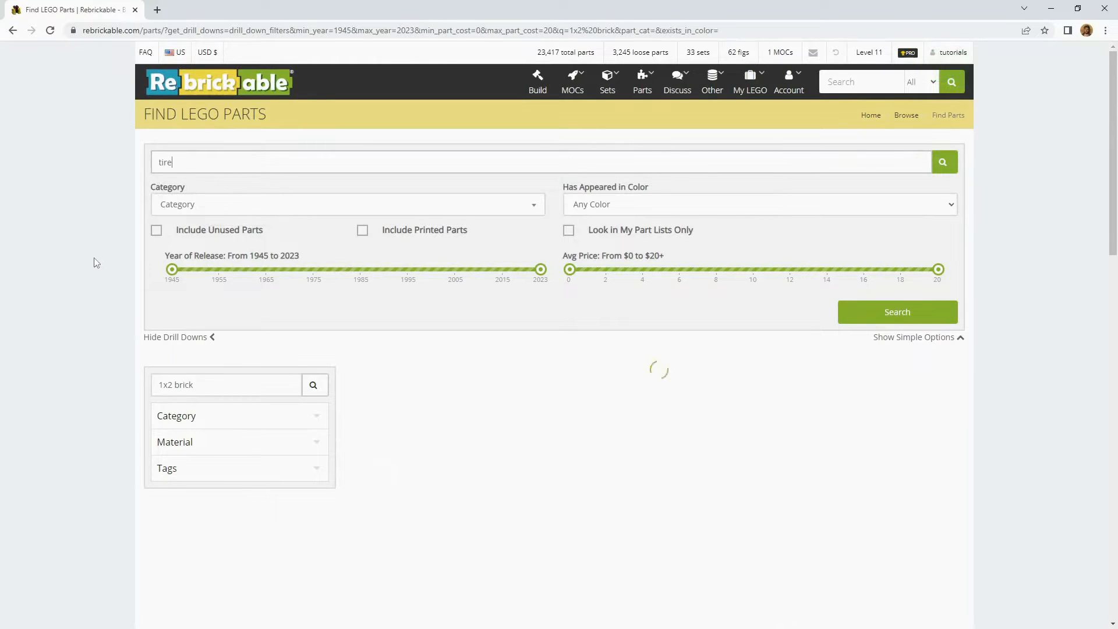
Add four 6015 Tyre 21 x 12 with Offset Tread Small Wide in Black to the City Tank Truck MOC, keeping the part summary open.
scroll(99, 265, down, 2)
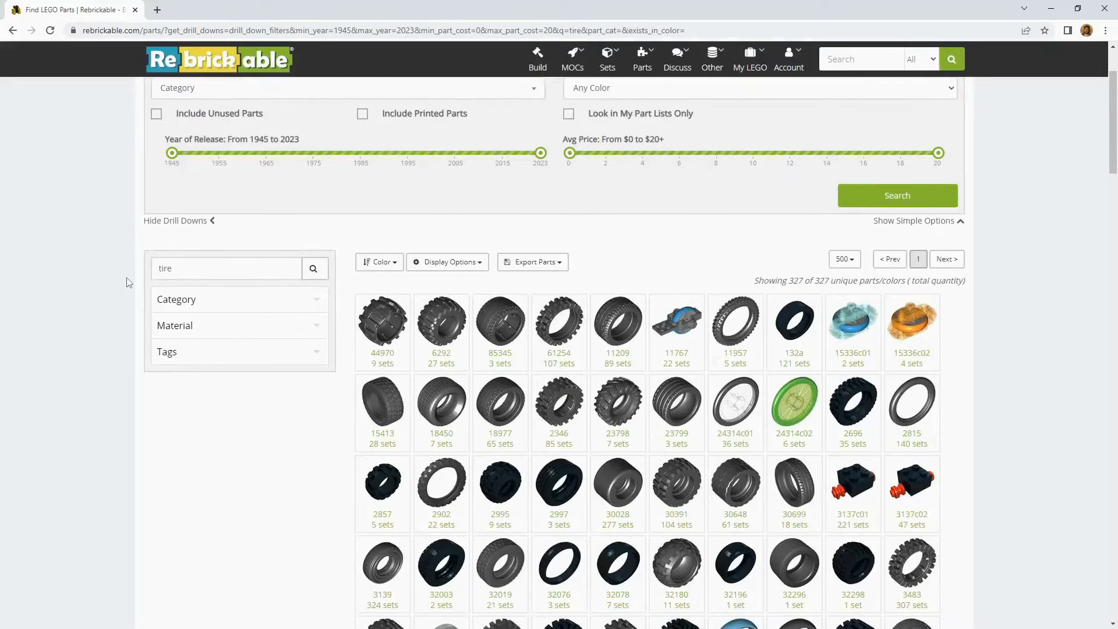
scroll(979, 327, down, 8)
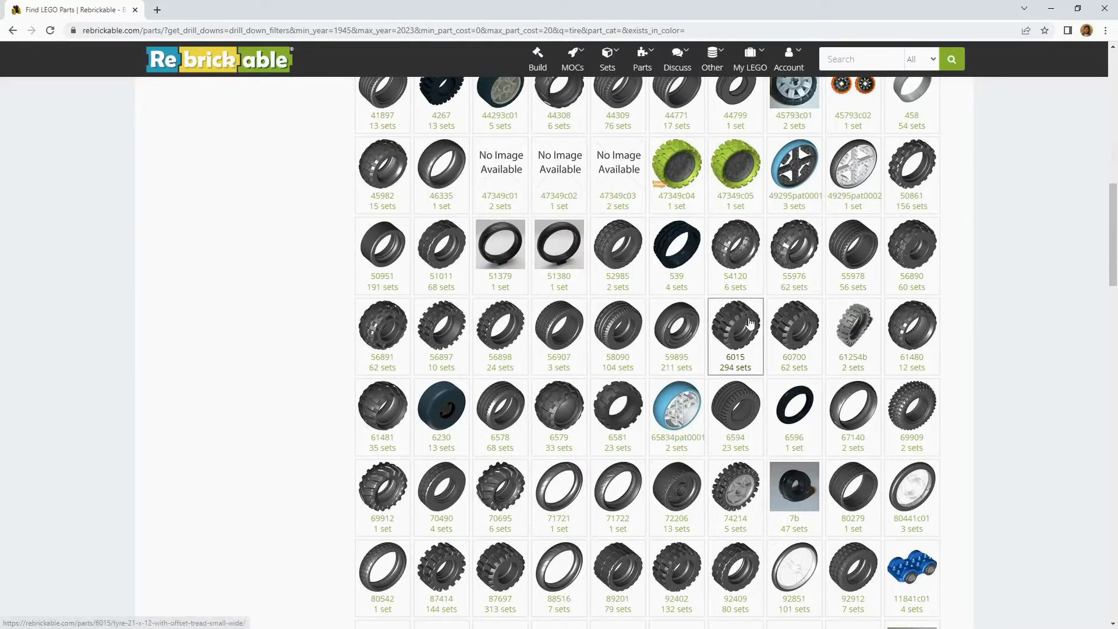
click(750, 323)
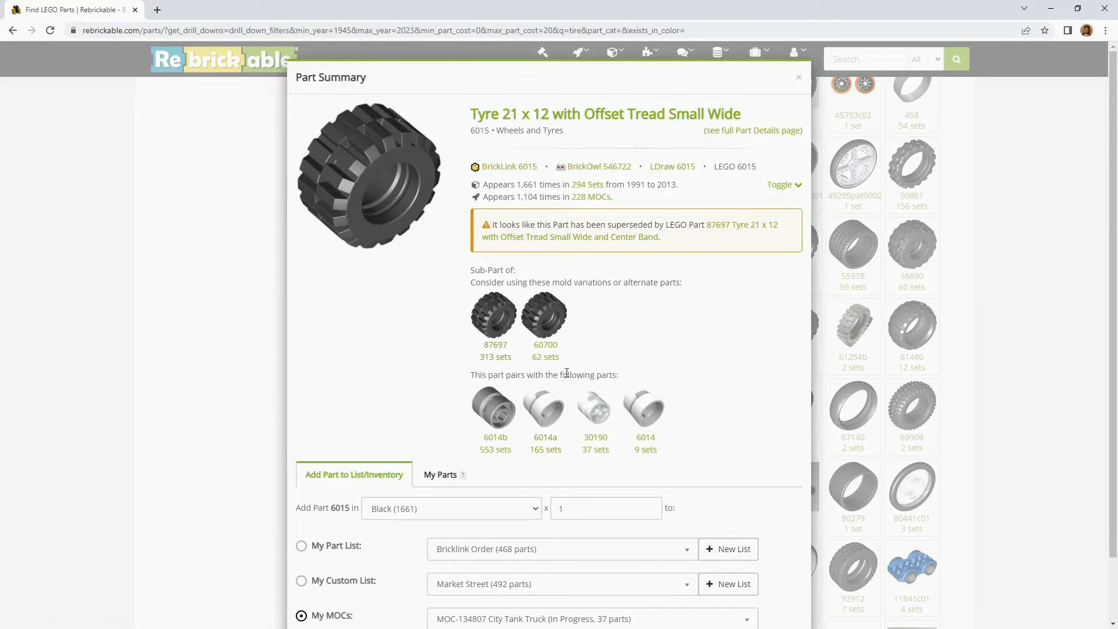
scroll(670, 392, down, 1)
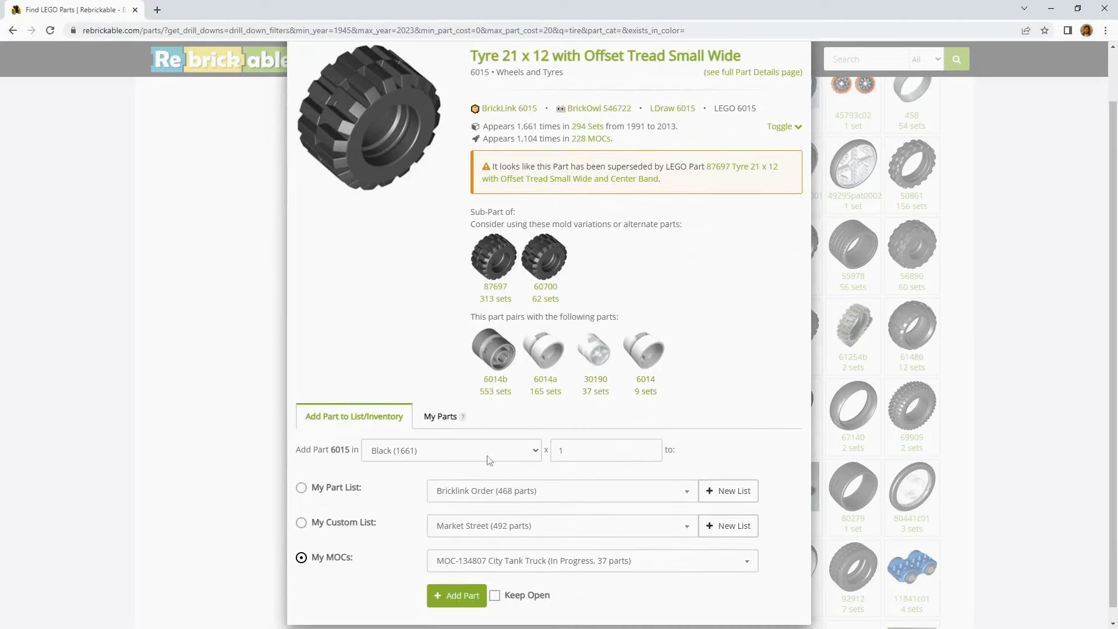
scroll(381, 574, down, 1)
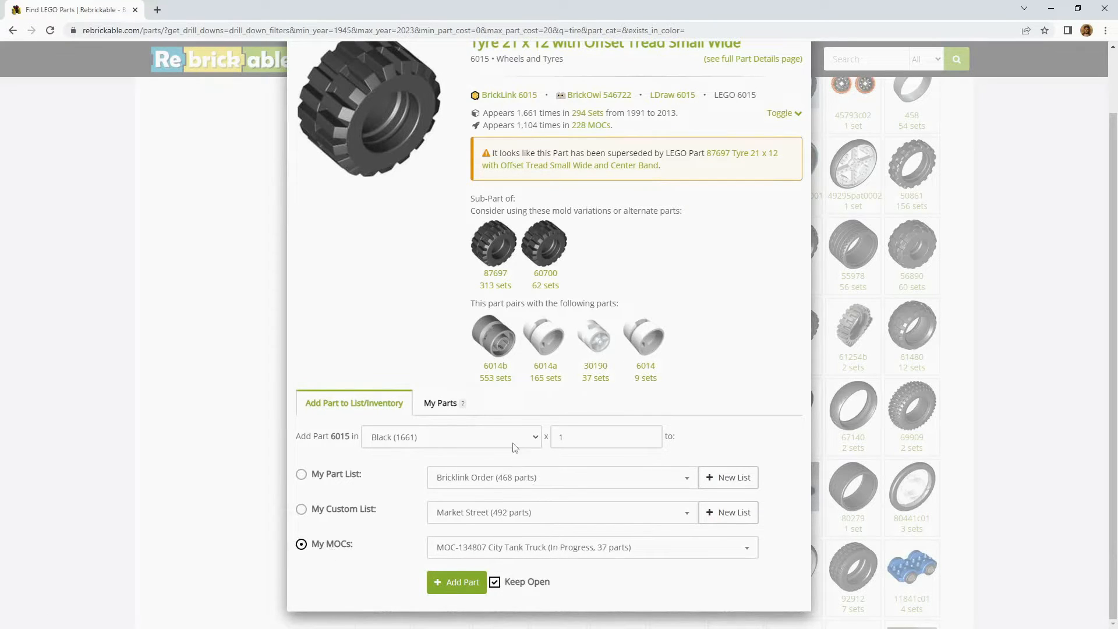
drag(615, 438, 550, 439)
click(458, 582)
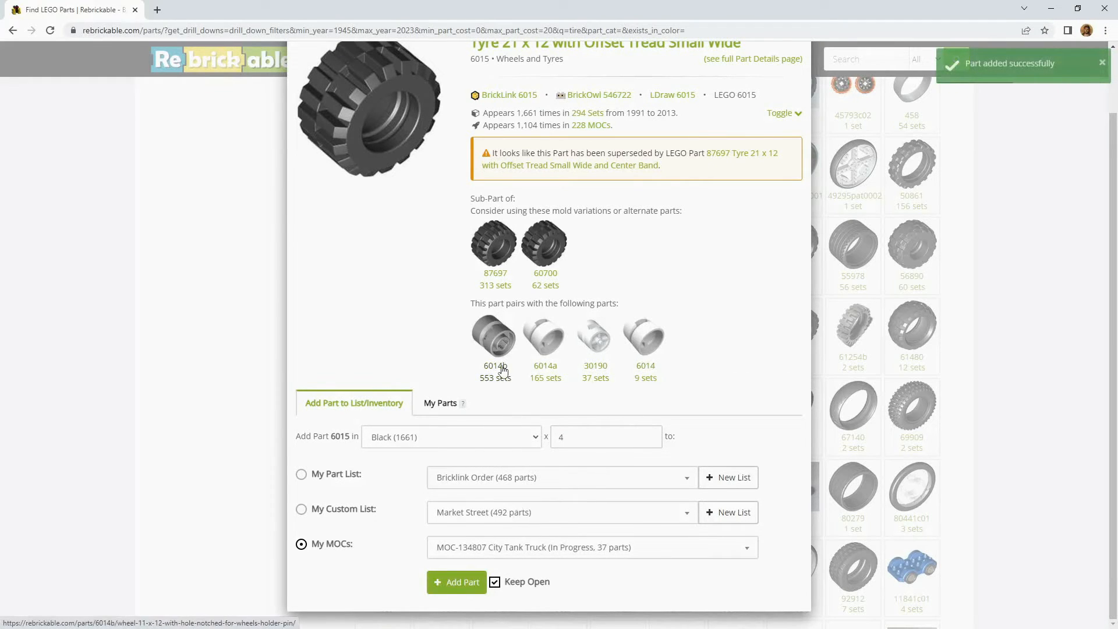
Add four of the tyre's paired part, 6014 Wheel 11 x 12, in White to the City Tank Truck MOC.
click(647, 367)
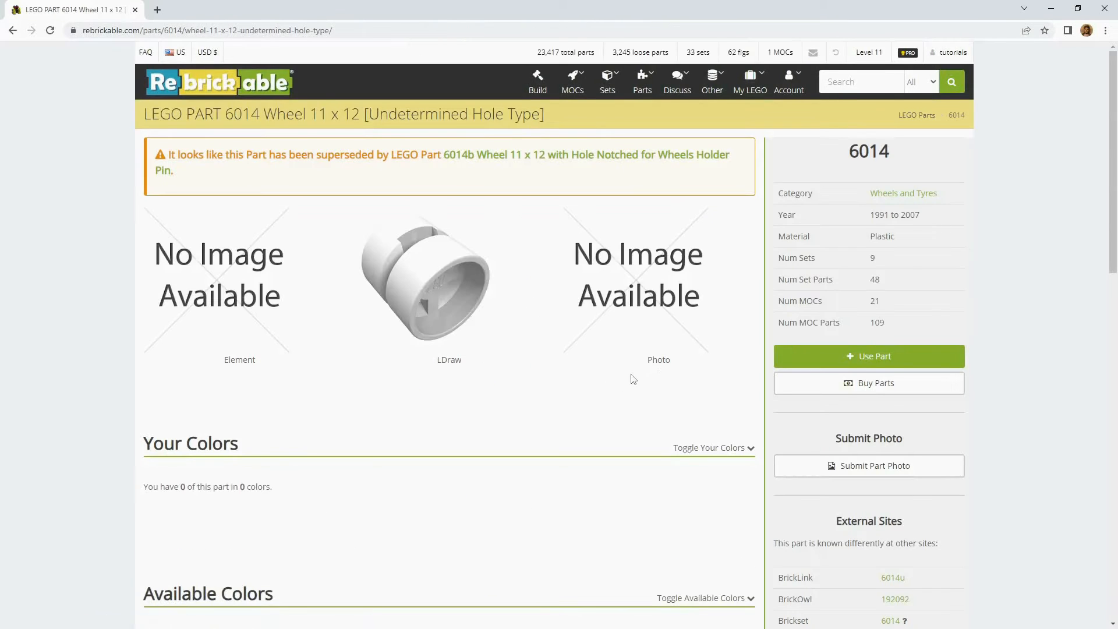
click(867, 360)
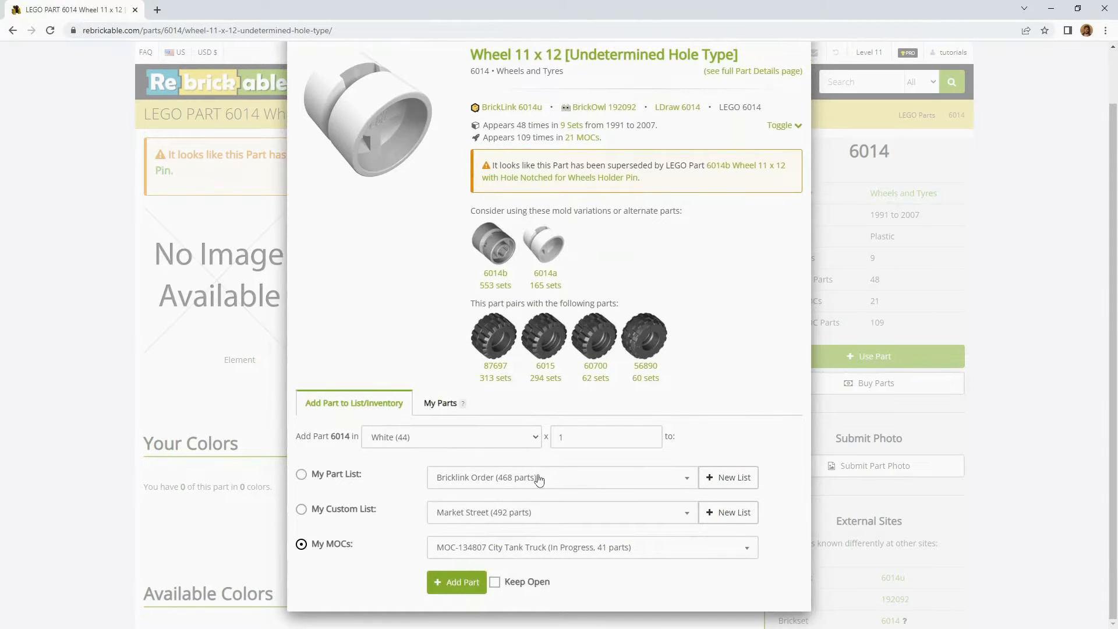
click(530, 443)
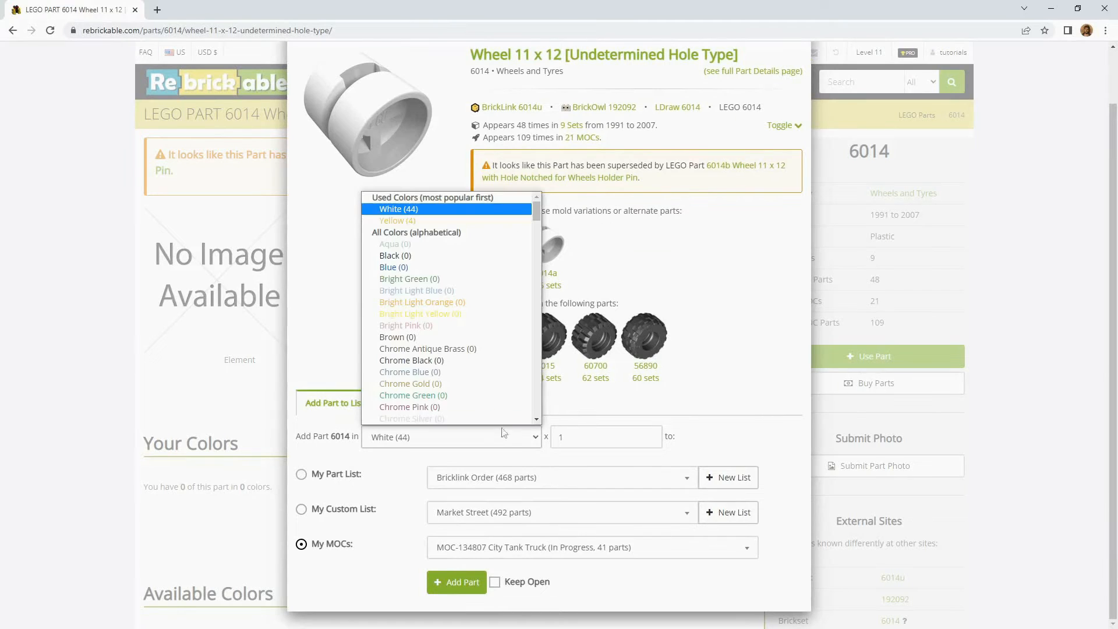
click(416, 211)
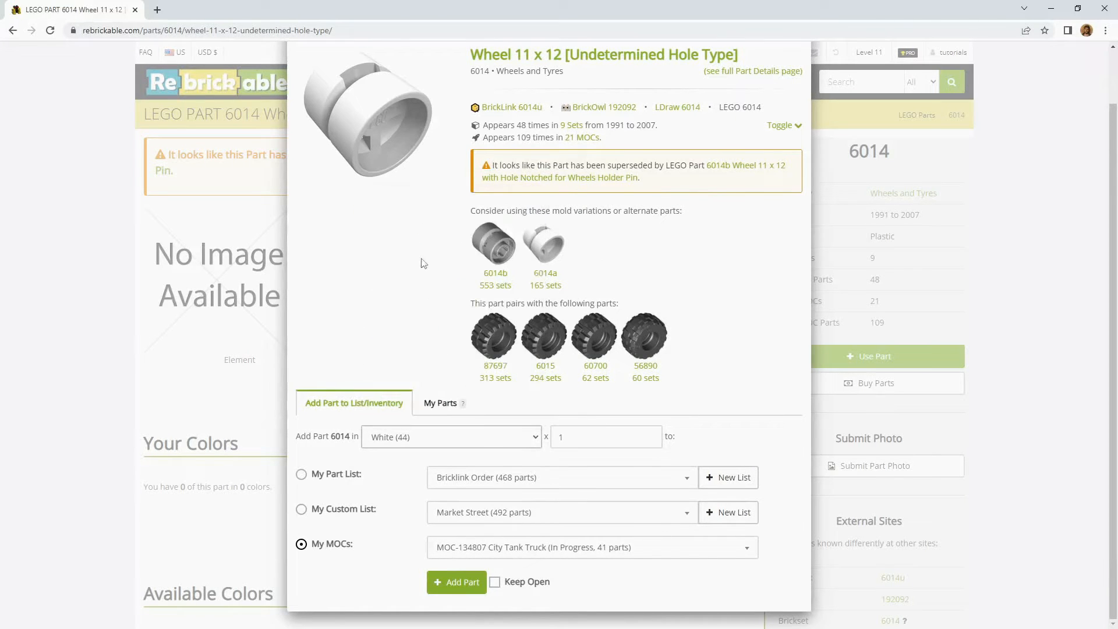
click(463, 437)
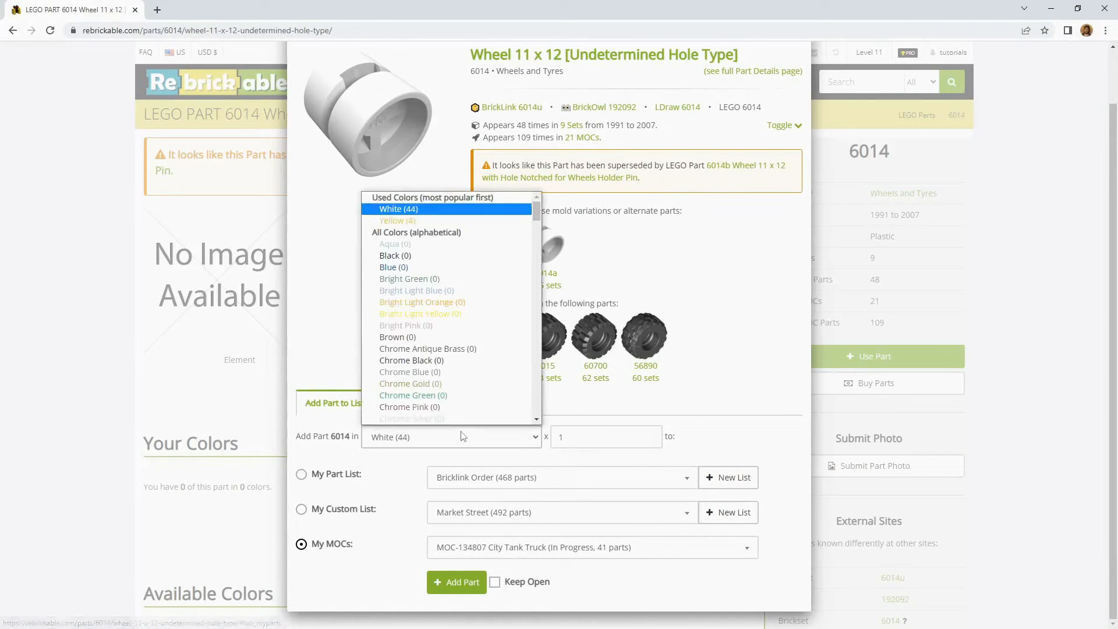
click(404, 214)
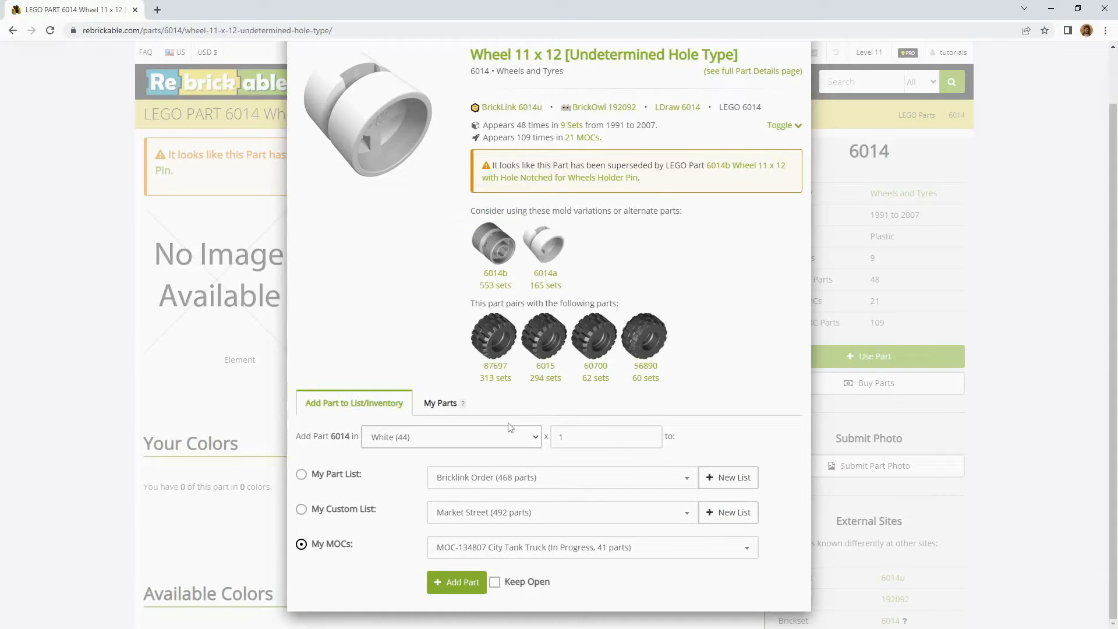
double_click(558, 438)
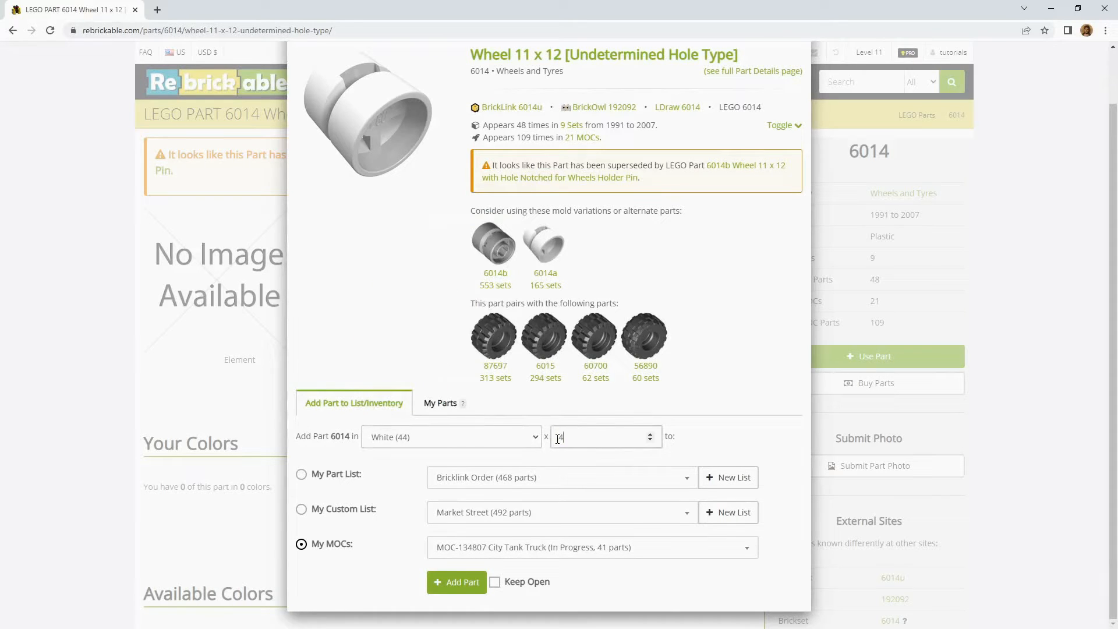
click(456, 582)
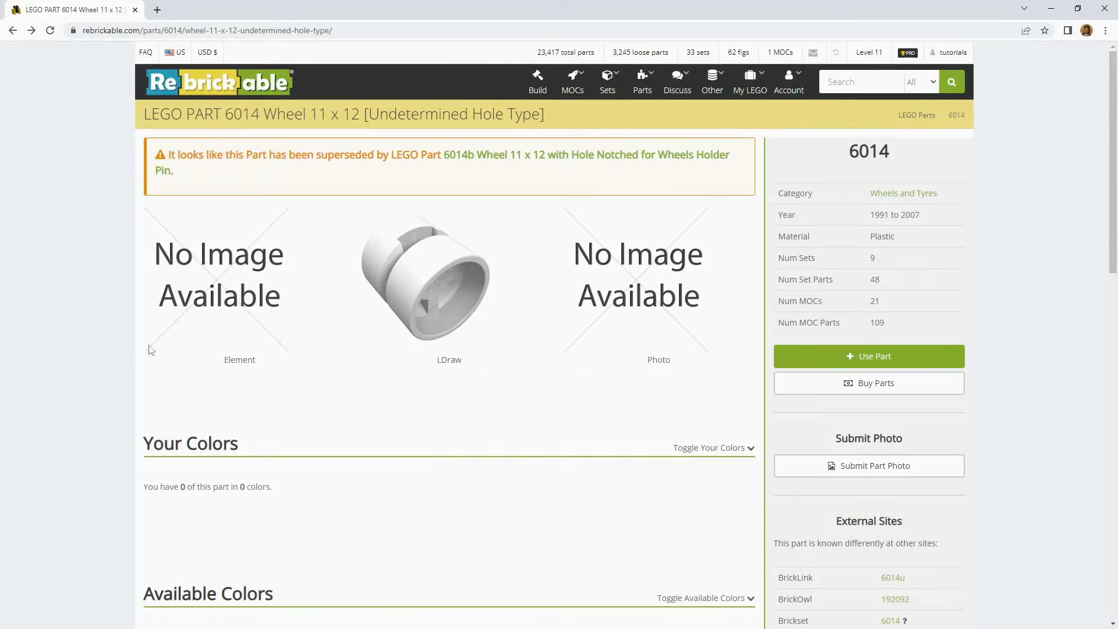
Open the account's list of pending submissions.
click(789, 81)
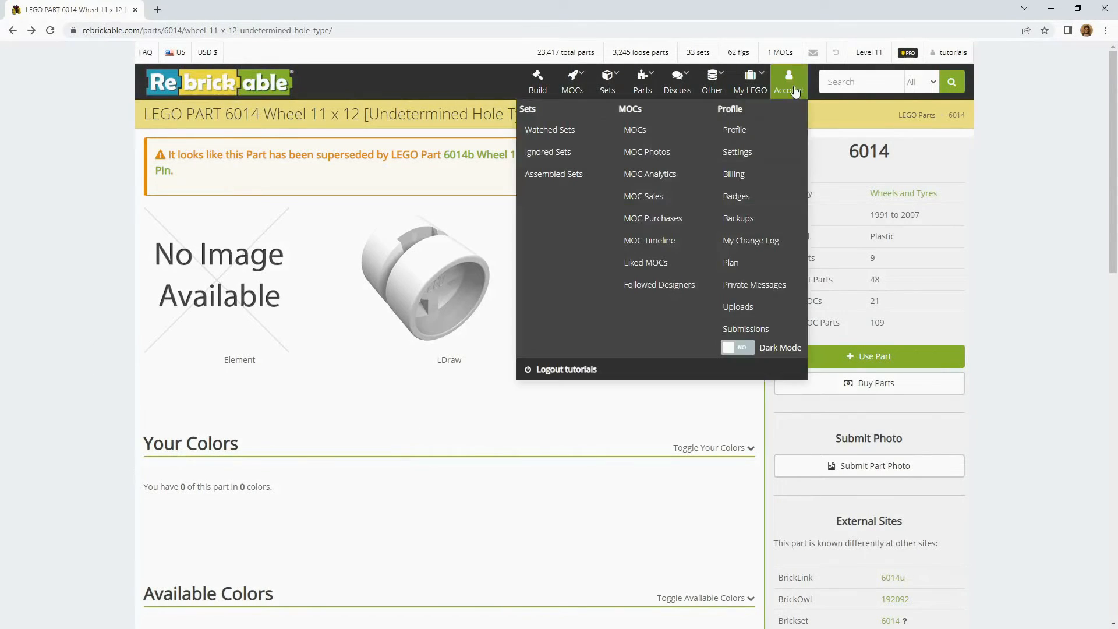
click(766, 329)
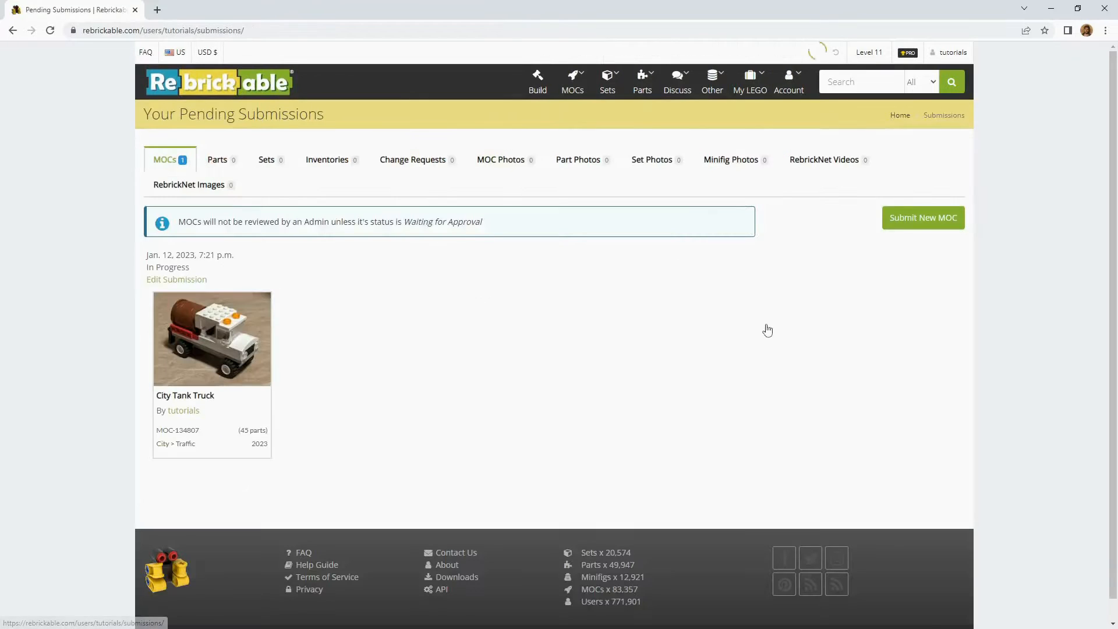
Open the City Tank Truck submission for editing at its inventory step.
click(193, 280)
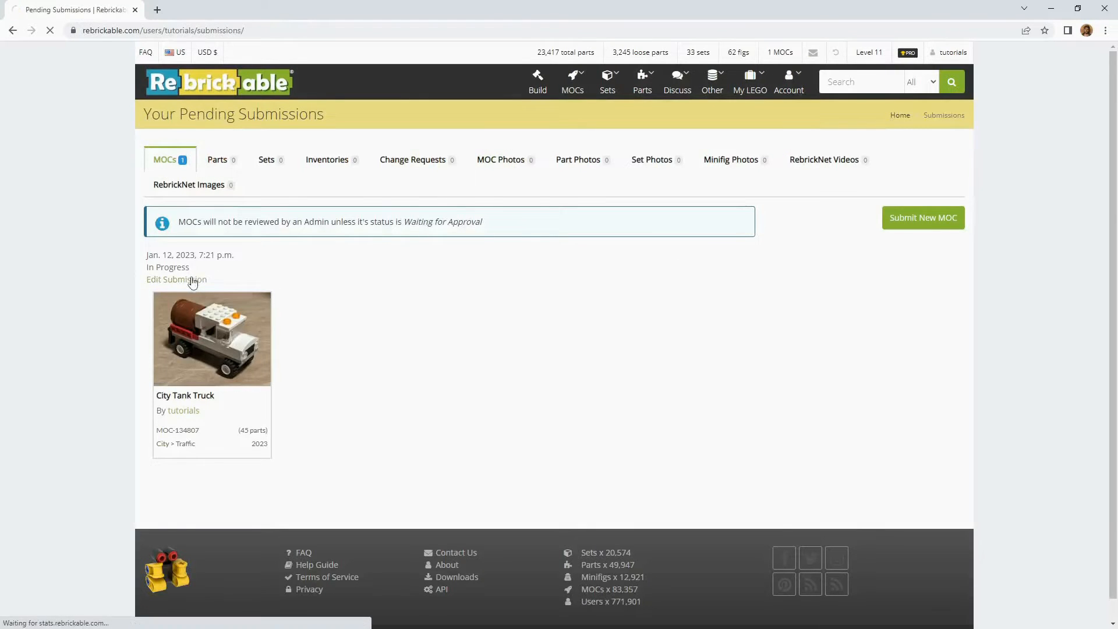
click(492, 175)
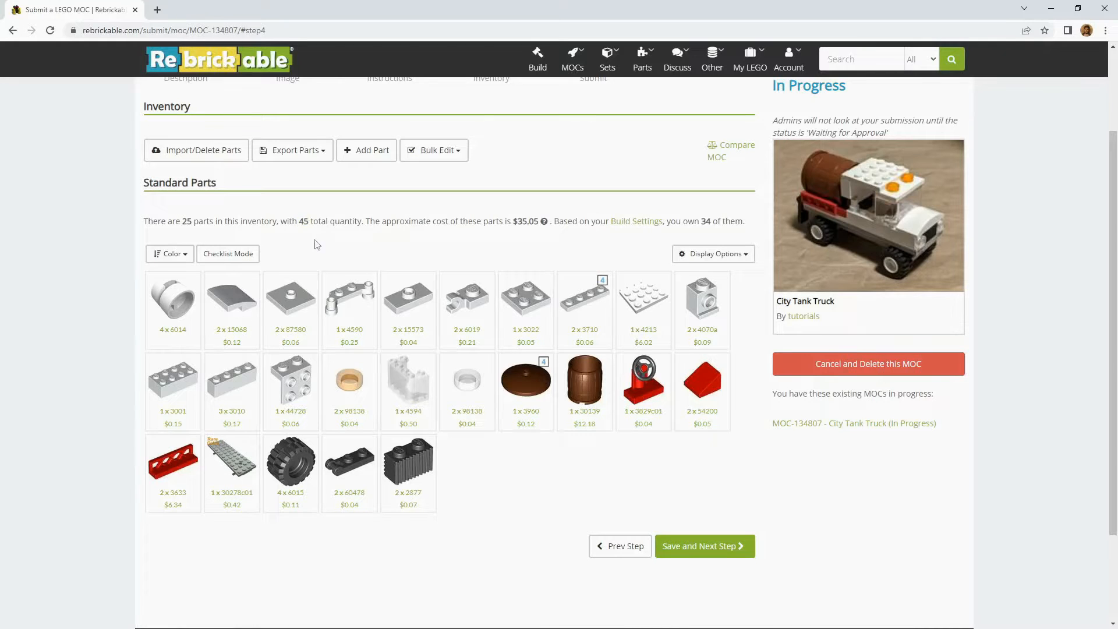
scroll(345, 276, up, 1)
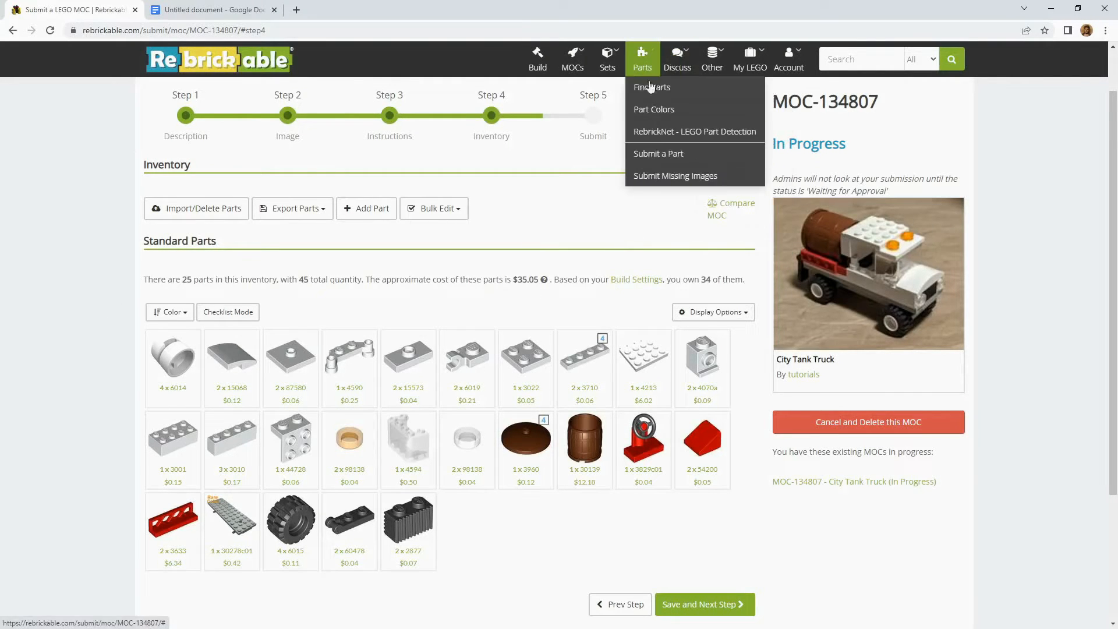
Add one 4625 Hinge Tile 1 x 4 in White, paired with the 4213 vehicle roof, to the City Tank Truck MOC.
click(638, 359)
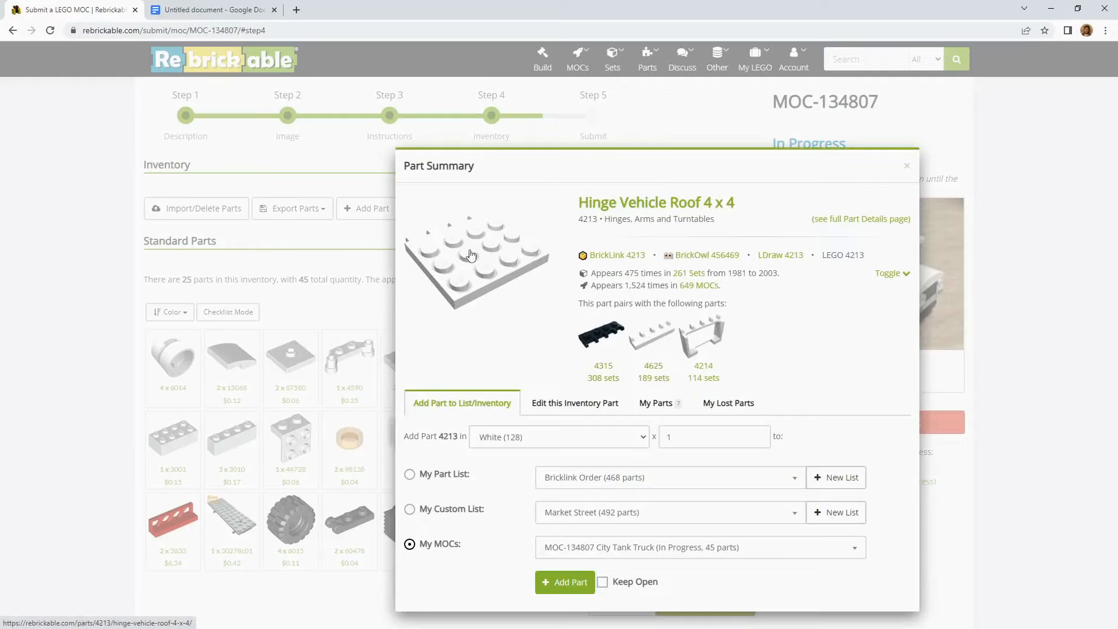
click(651, 340)
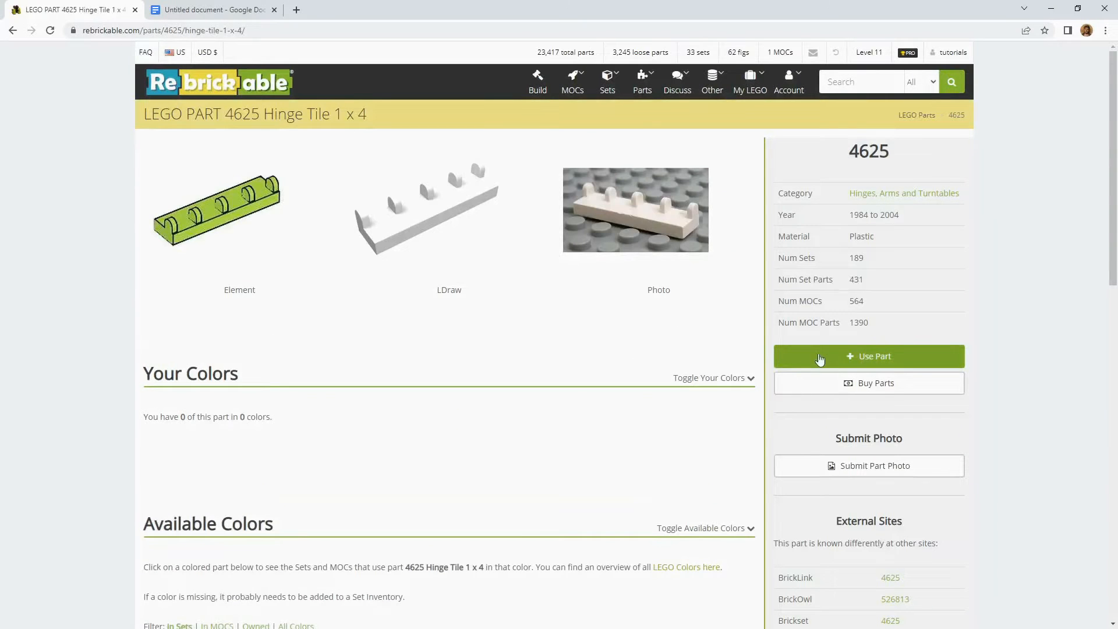
click(781, 355)
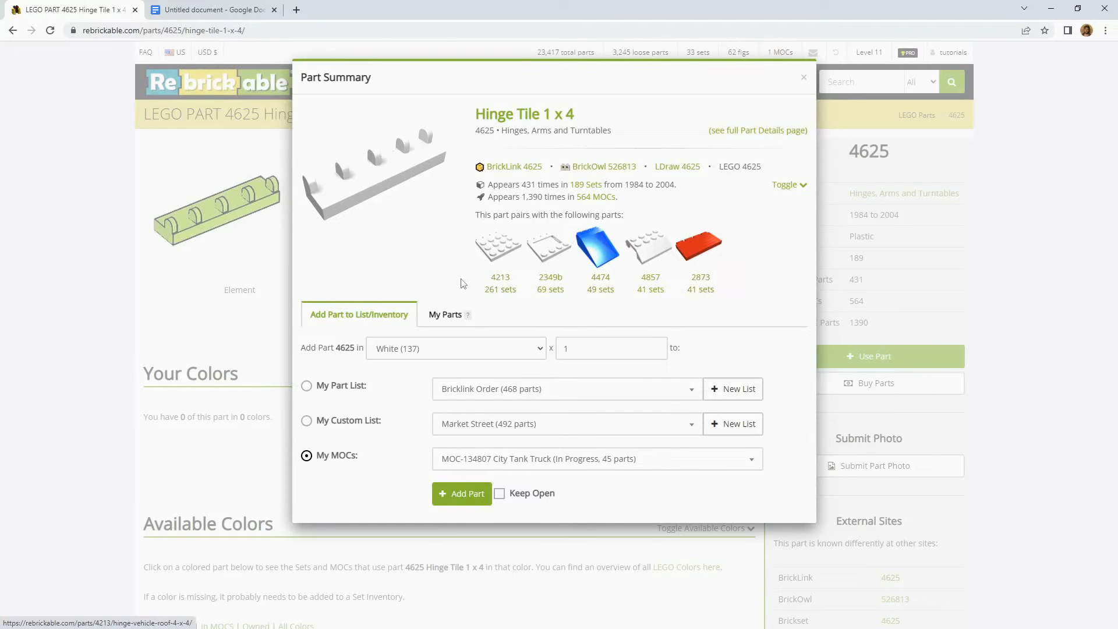
click(467, 494)
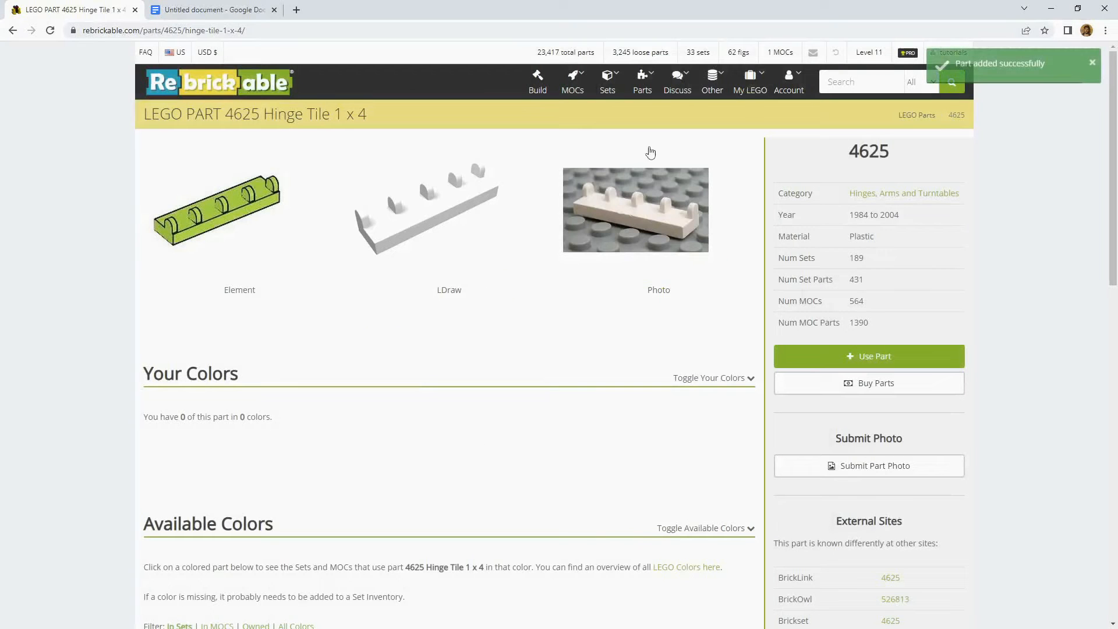
Open the City Tank Truck's MOC page from the pending submissions and examine its photo, instruction files and description.
mouse_move(788, 88)
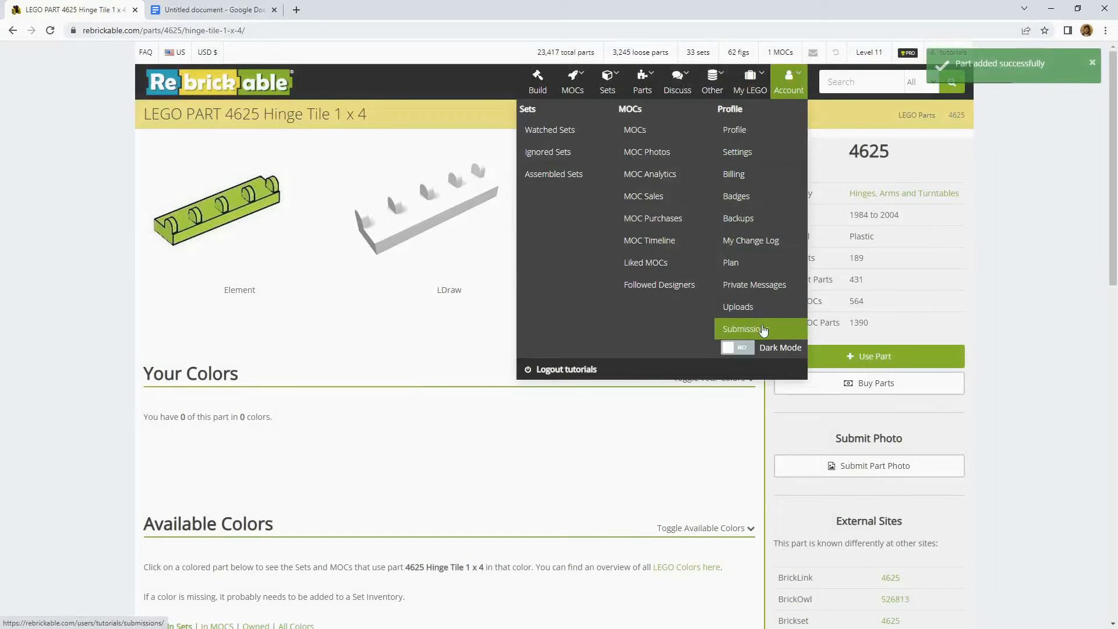
click(764, 330)
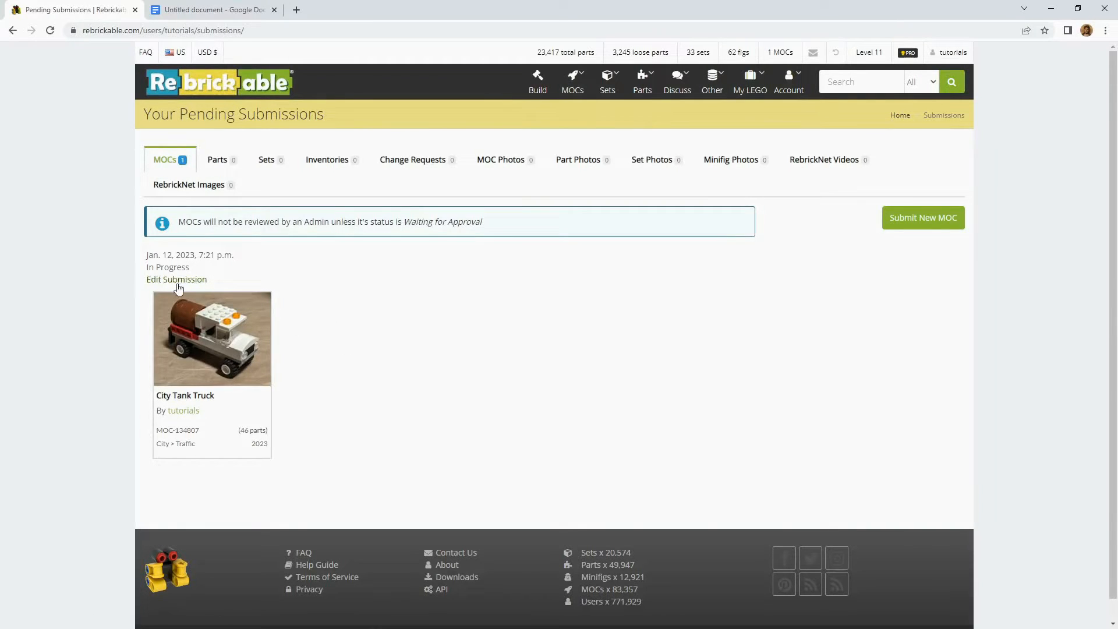
click(213, 355)
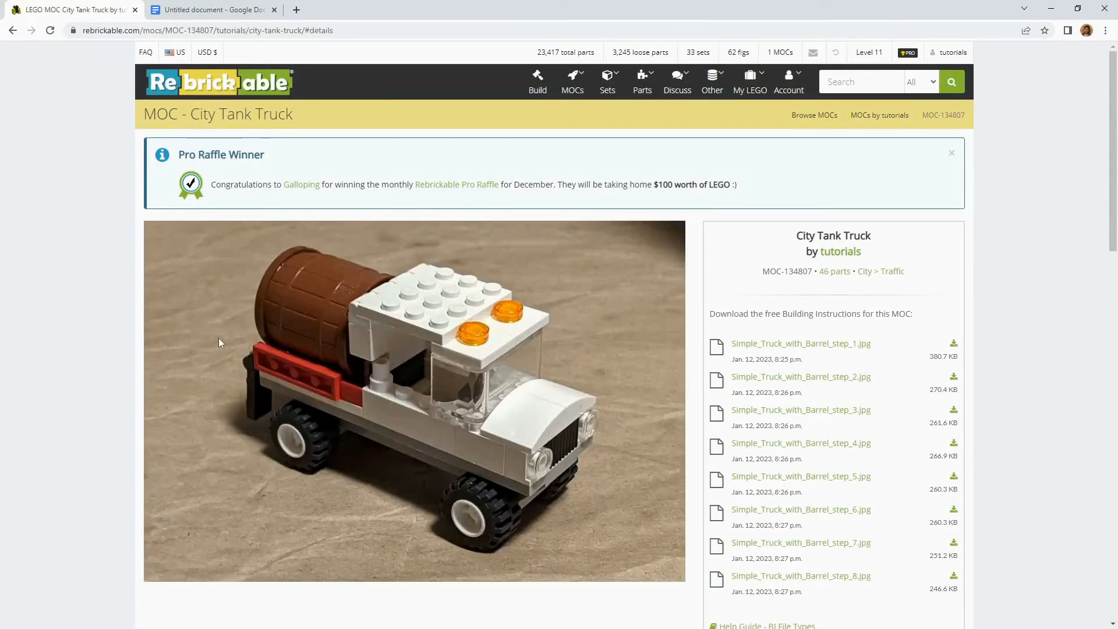
scroll(120, 284, down, 2)
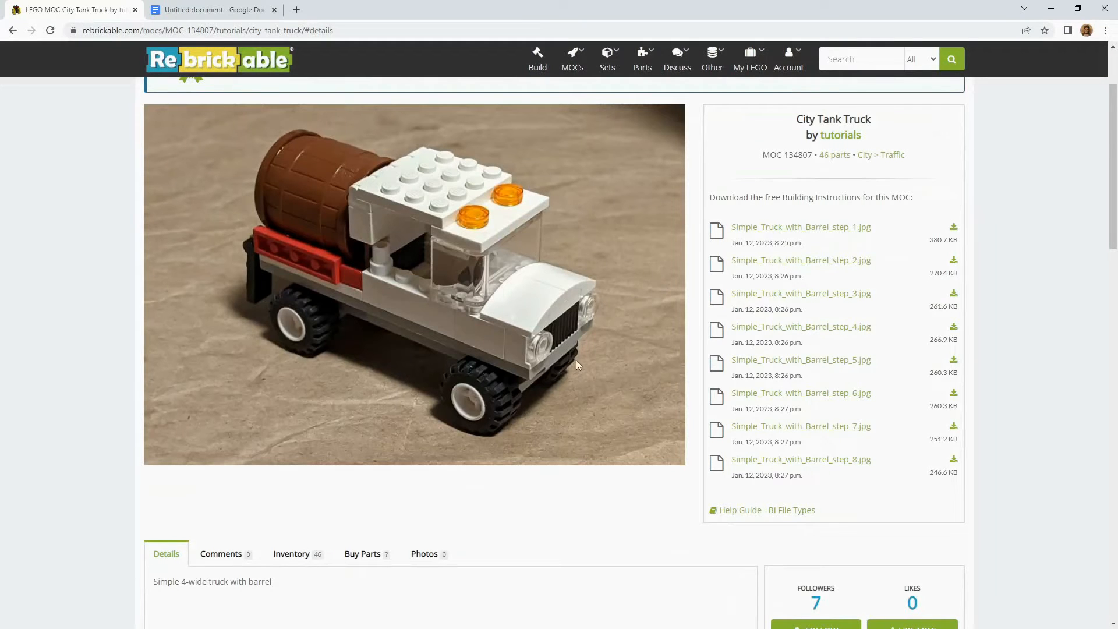
scroll(610, 371, up, 1)
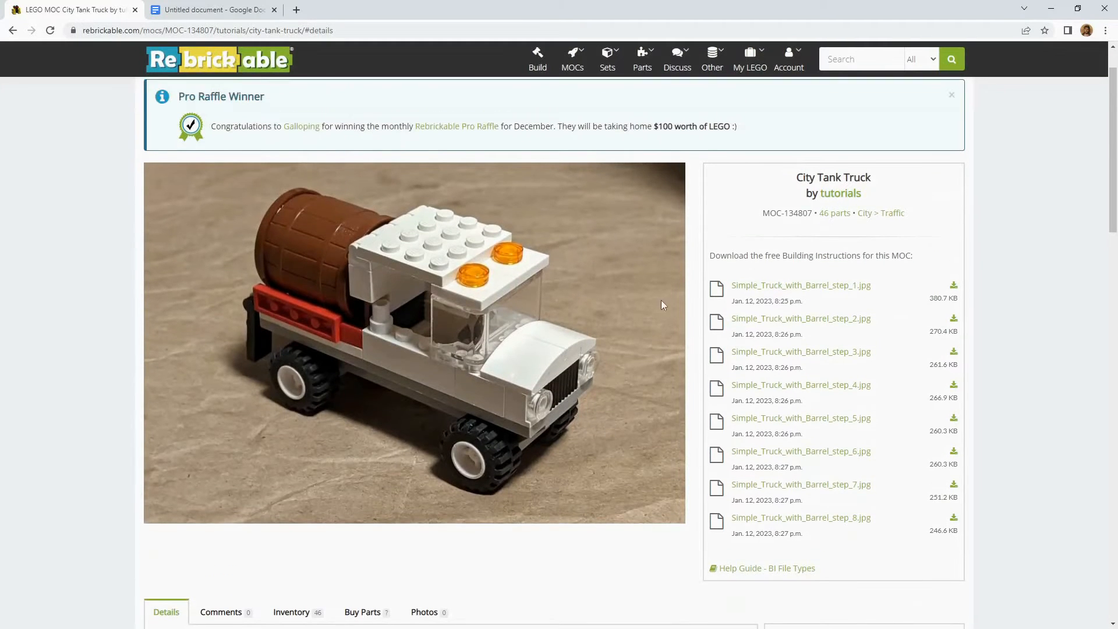
scroll(763, 395, down, 1)
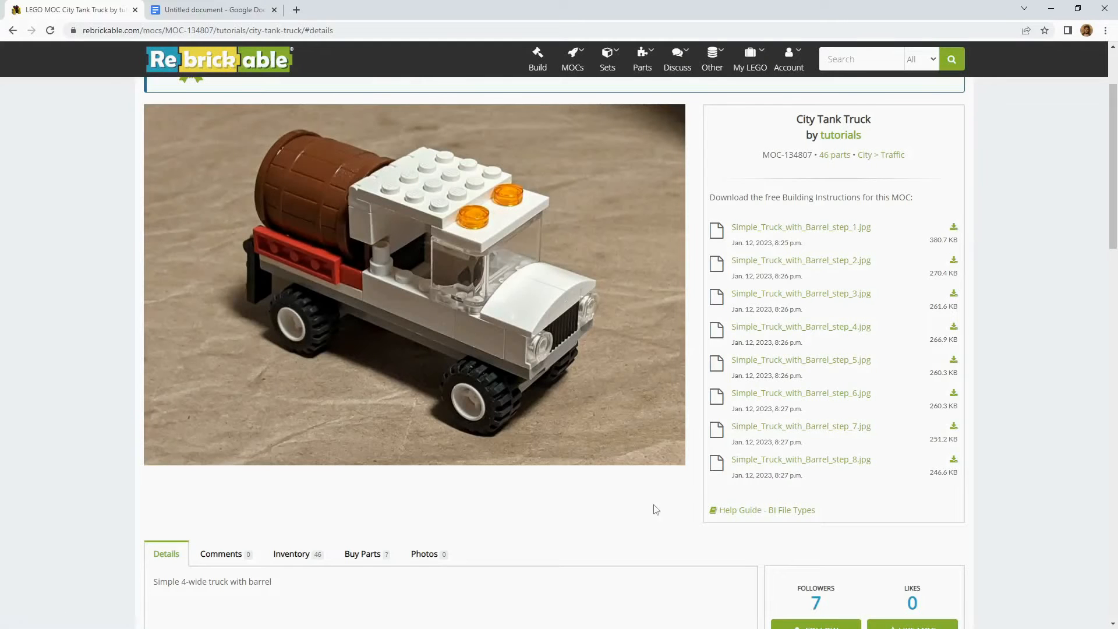
scroll(684, 522, up, 1)
scroll(679, 522, down, 1)
scroll(643, 389, down, 1)
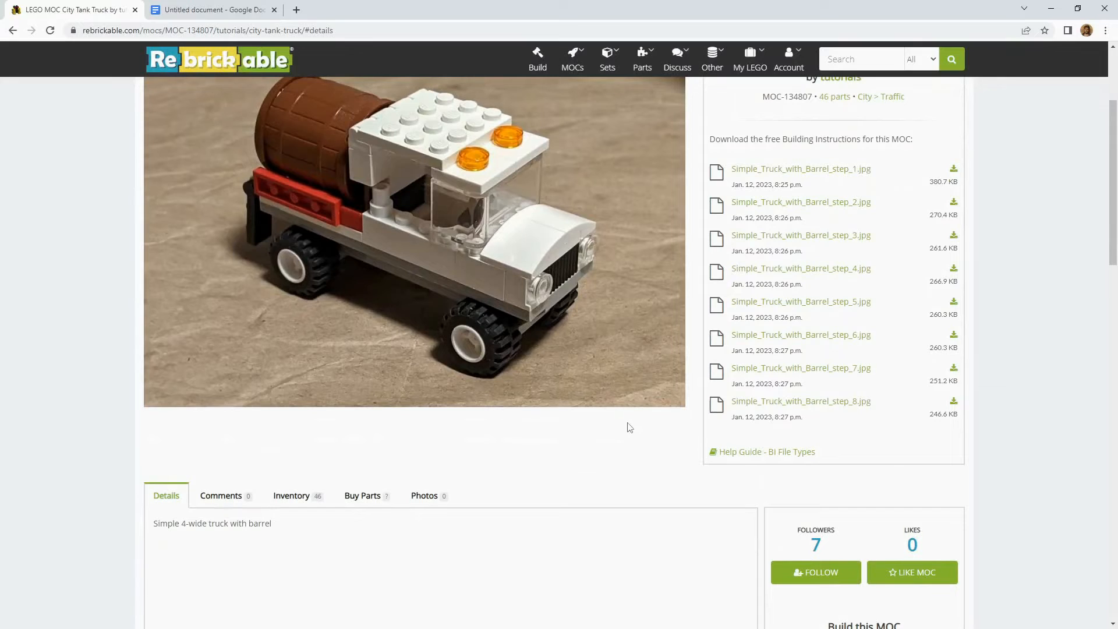
scroll(628, 428, up, 1)
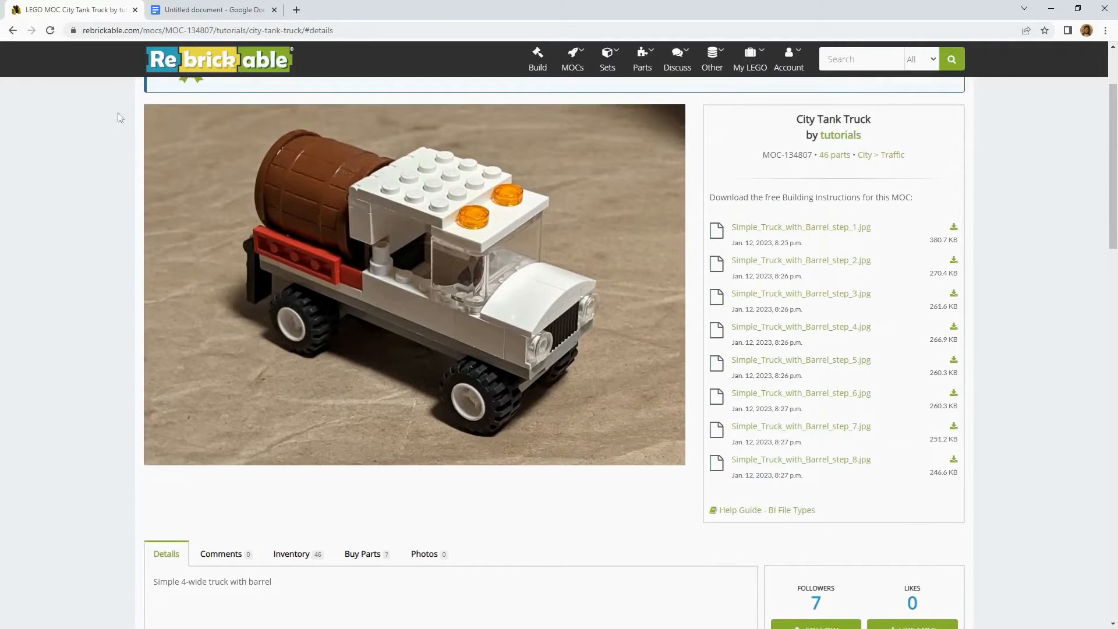
Return to the pending submissions, reopen the City Tank Truck for editing and review its name, theme and description.
click(12, 30)
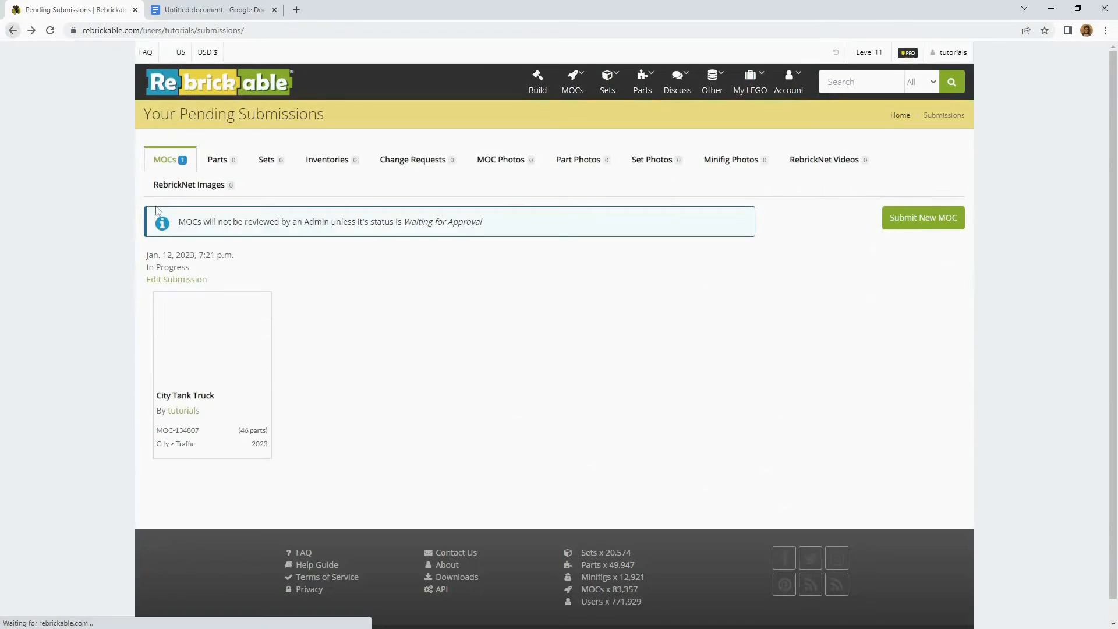
click(175, 279)
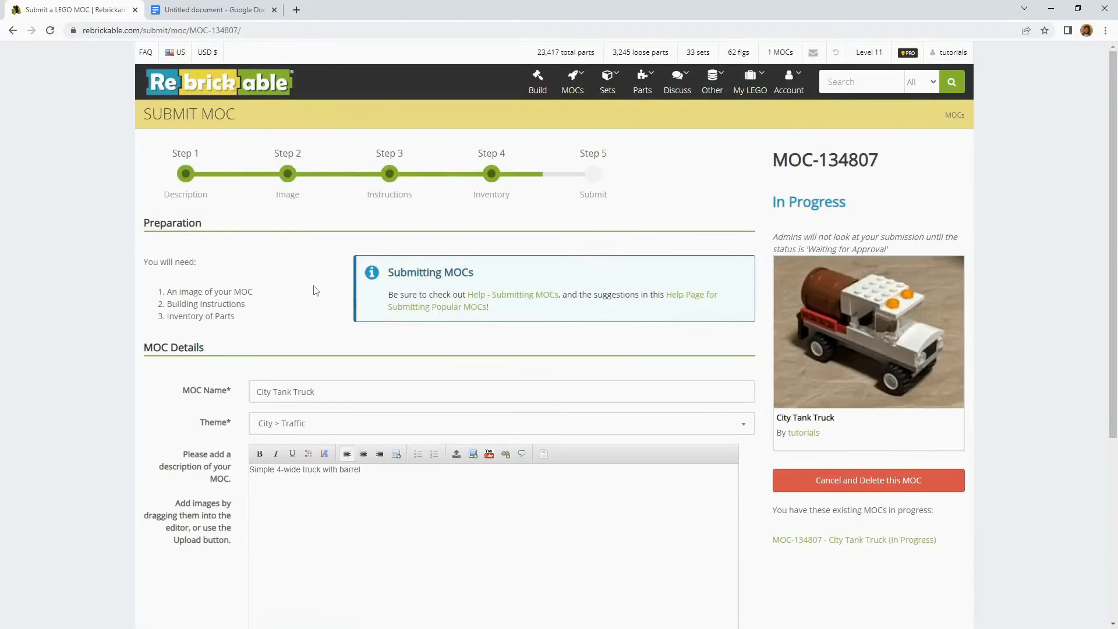
scroll(315, 294, down, 2)
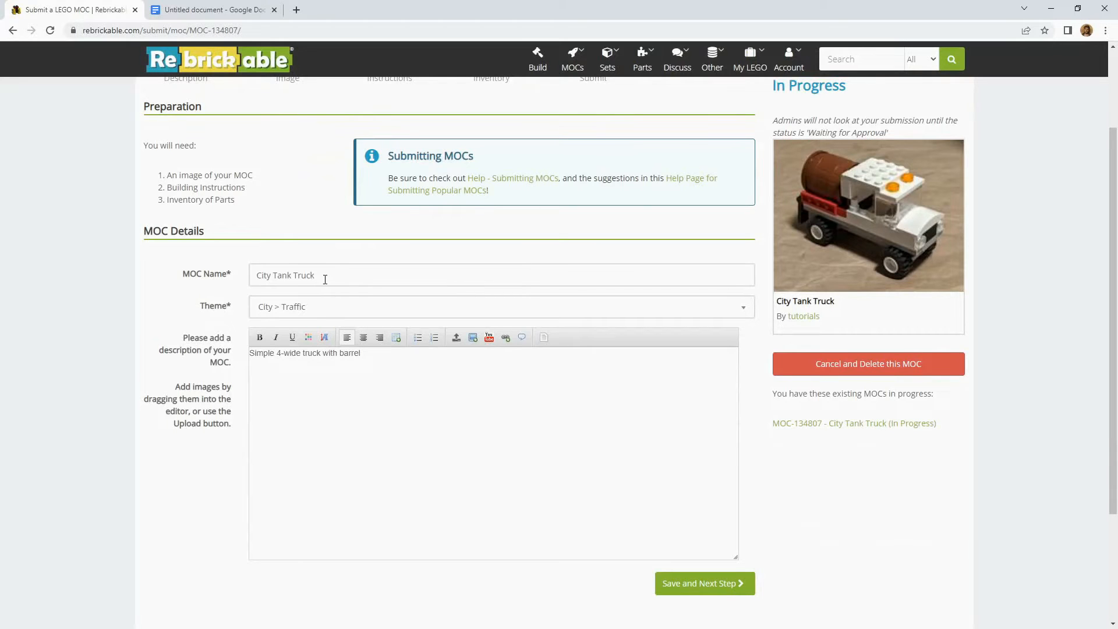
scroll(327, 321, up, 2)
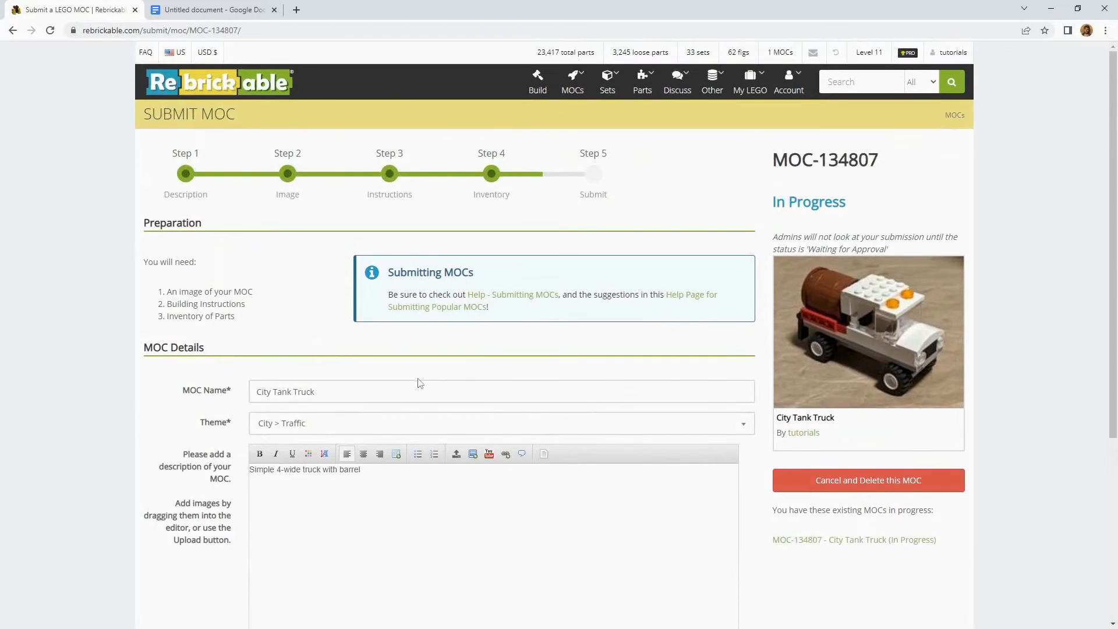
scroll(420, 388, down, 2)
scroll(413, 402, up, 2)
Review the submission's image step, checking the full-size main image, both thumbnails and the optional slideshow section.
click(288, 173)
scroll(349, 291, down, 1)
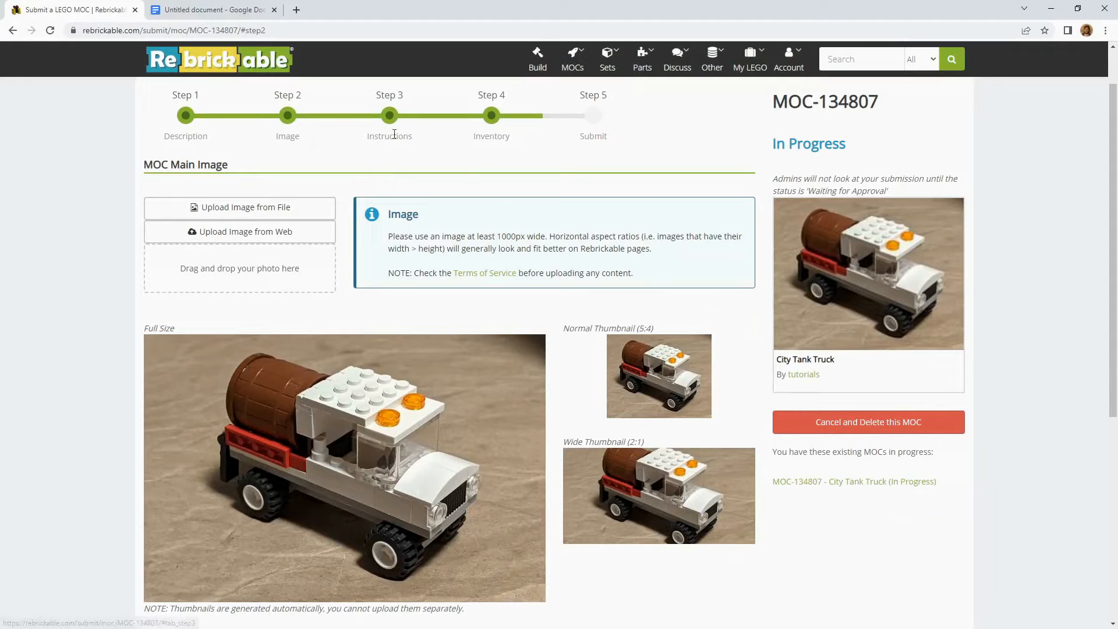
scroll(498, 205, down, 3)
scroll(499, 213, up, 2)
scroll(500, 218, up, 2)
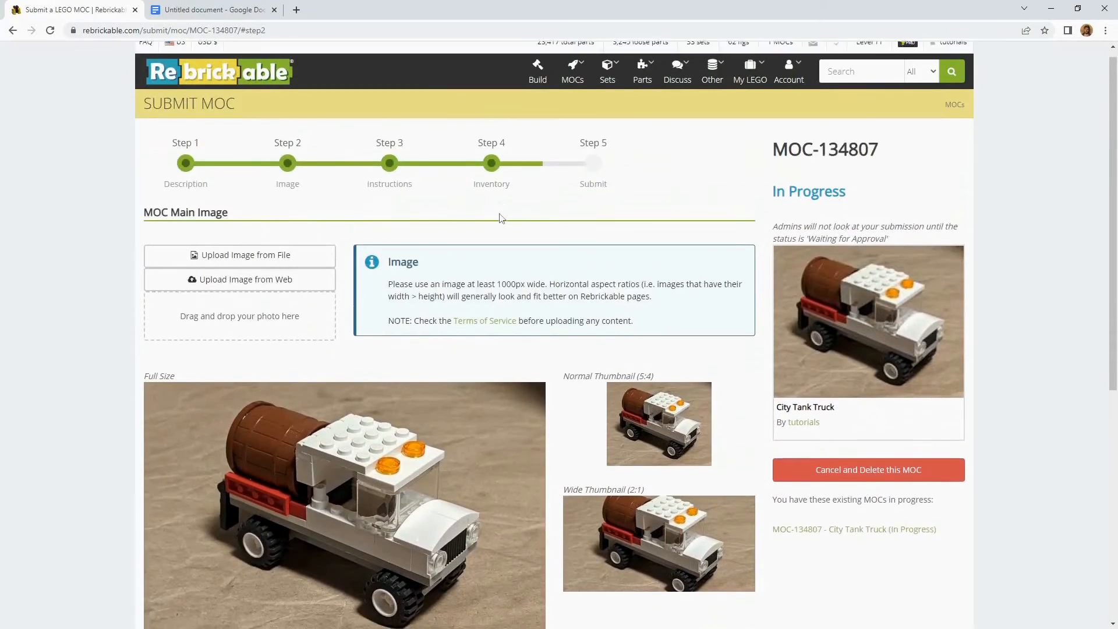
scroll(498, 213, down, 6)
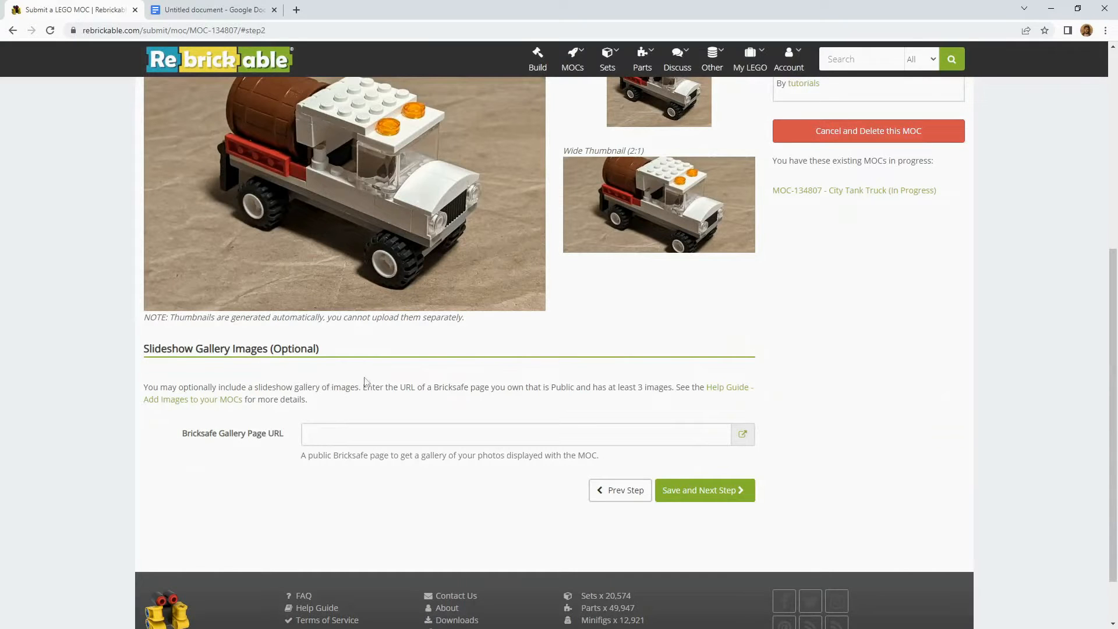
scroll(456, 344, up, 2)
scroll(456, 317, up, 1)
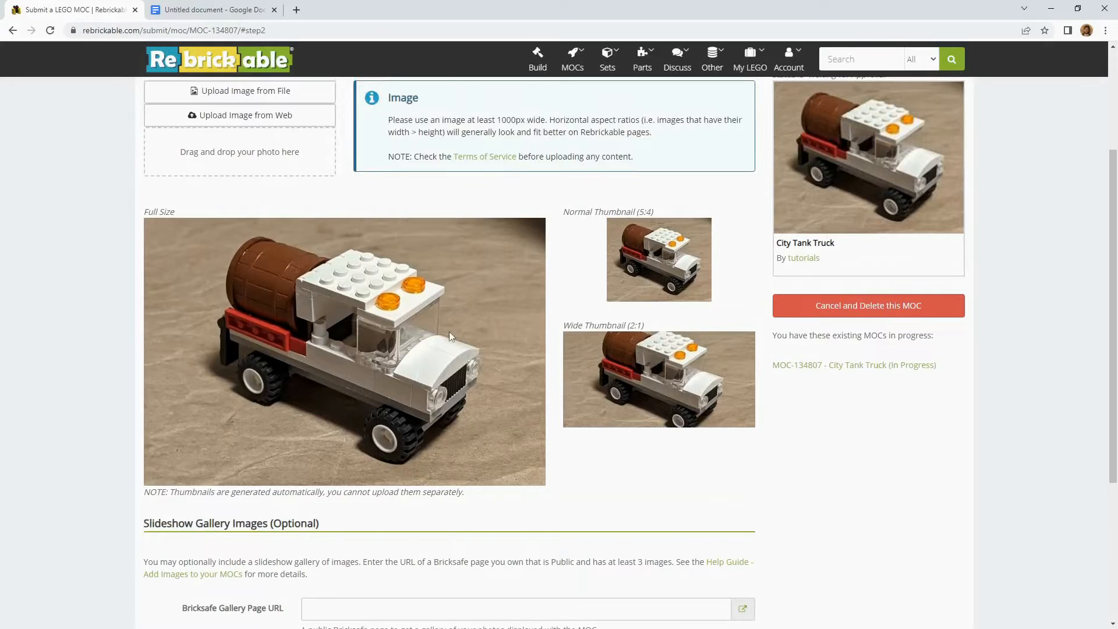
Examine the optional Bricksafe Gallery Page URL setting for slideshow images, leaving it empty.
scroll(449, 335, down, 2)
drag(181, 493, 223, 493)
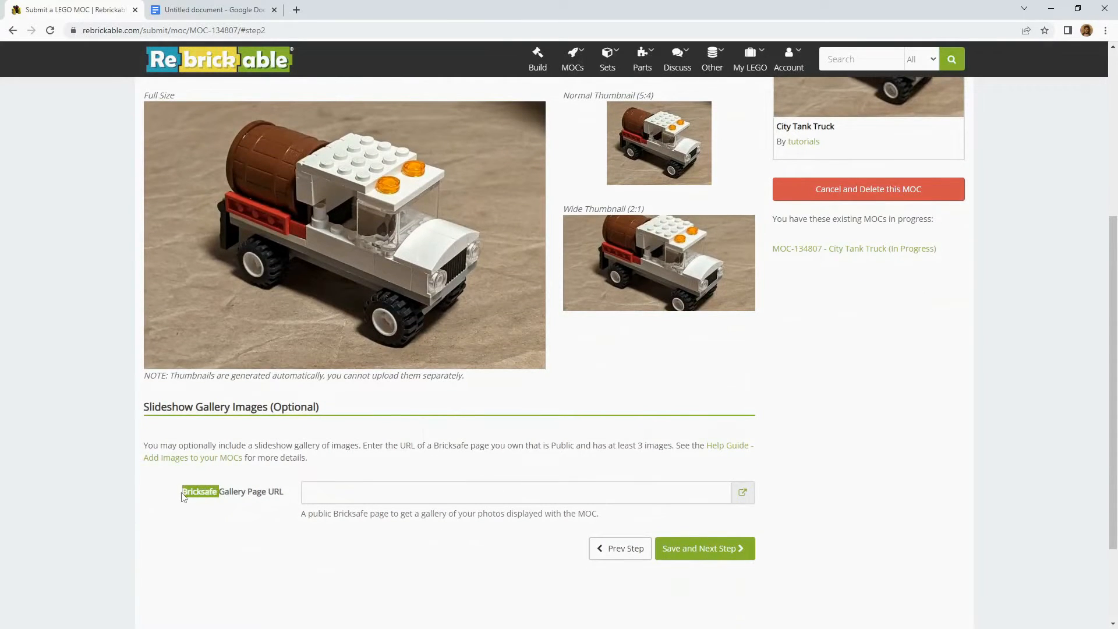
click(311, 491)
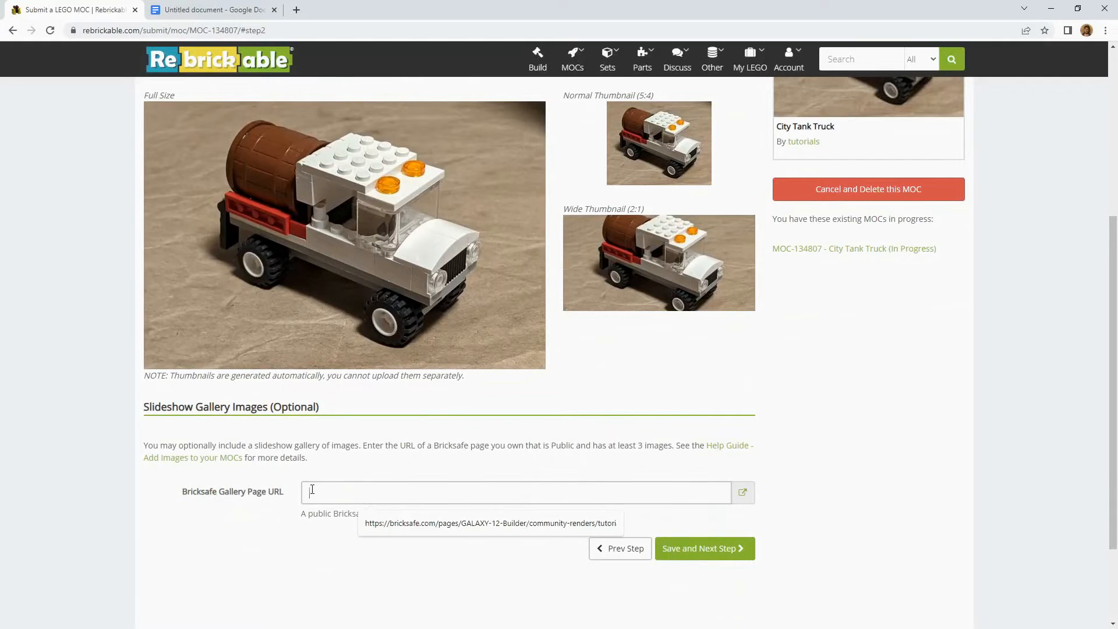
click(278, 524)
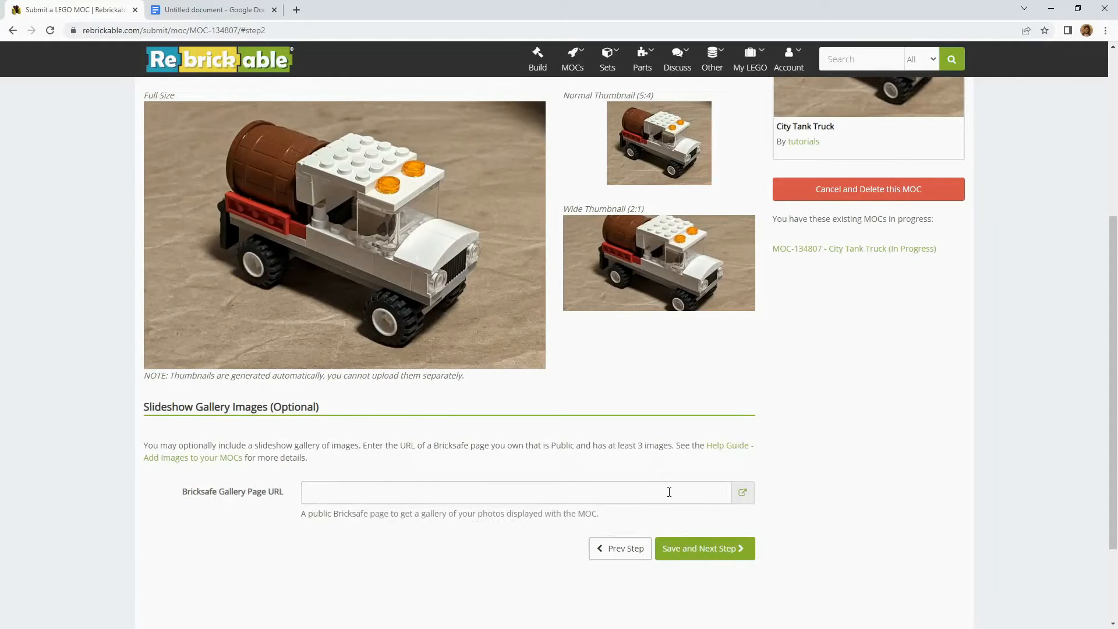
scroll(548, 488, up, 2)
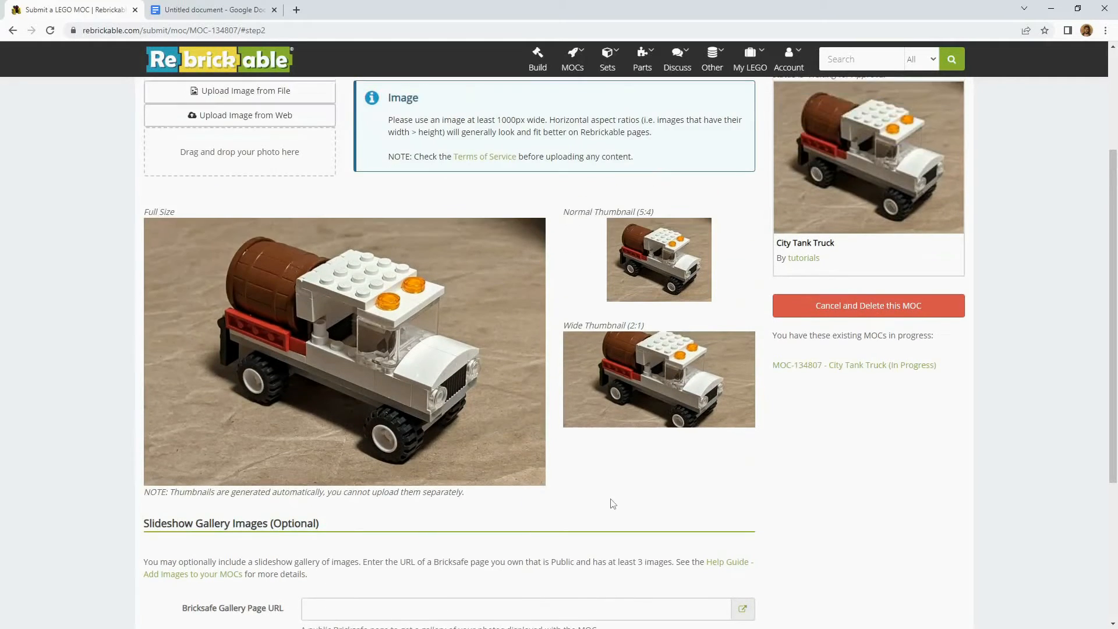
scroll(639, 474, down, 1)
scroll(672, 507, up, 1)
scroll(563, 412, up, 1)
scroll(564, 411, up, 3)
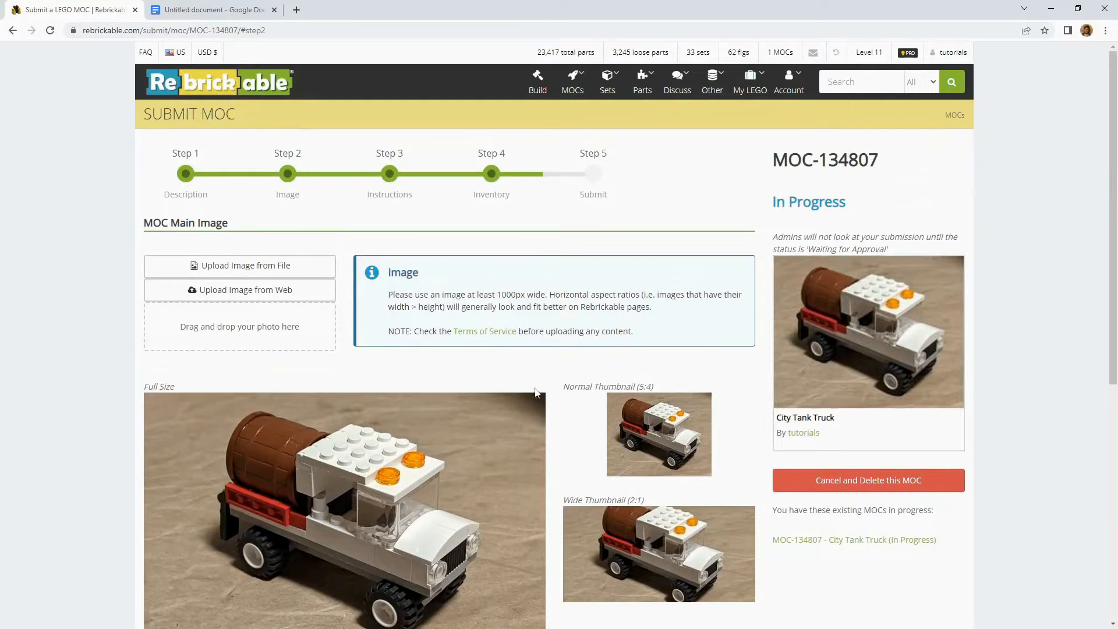
Review the submission's instructions step, including the free MOC rules, instruction type and uploaded files.
click(393, 176)
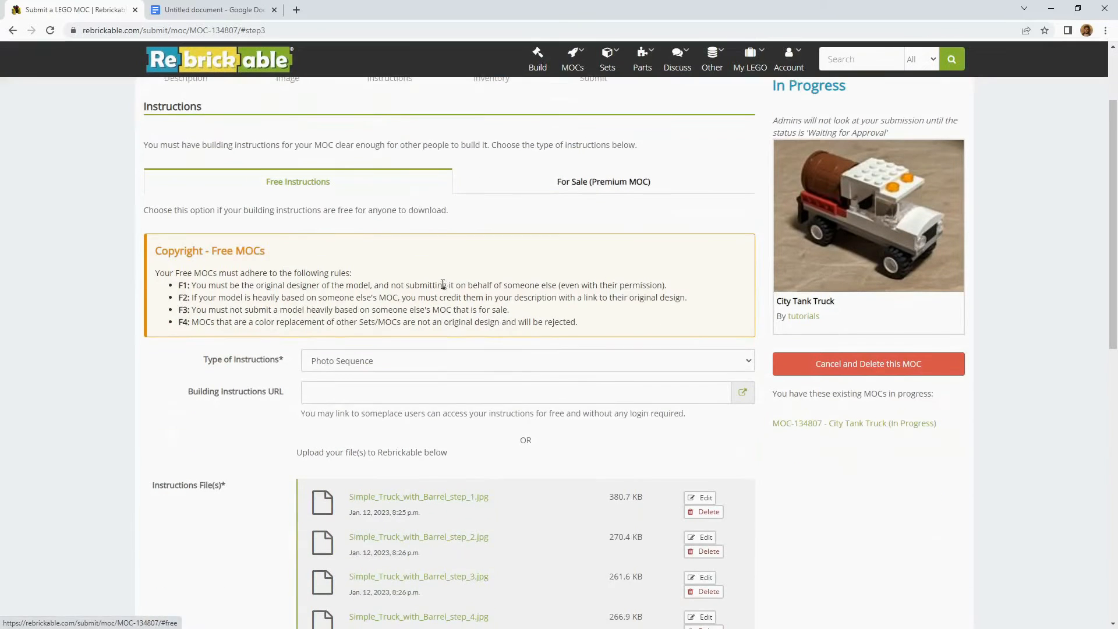
scroll(373, 375, down, 3)
scroll(374, 376, up, 5)
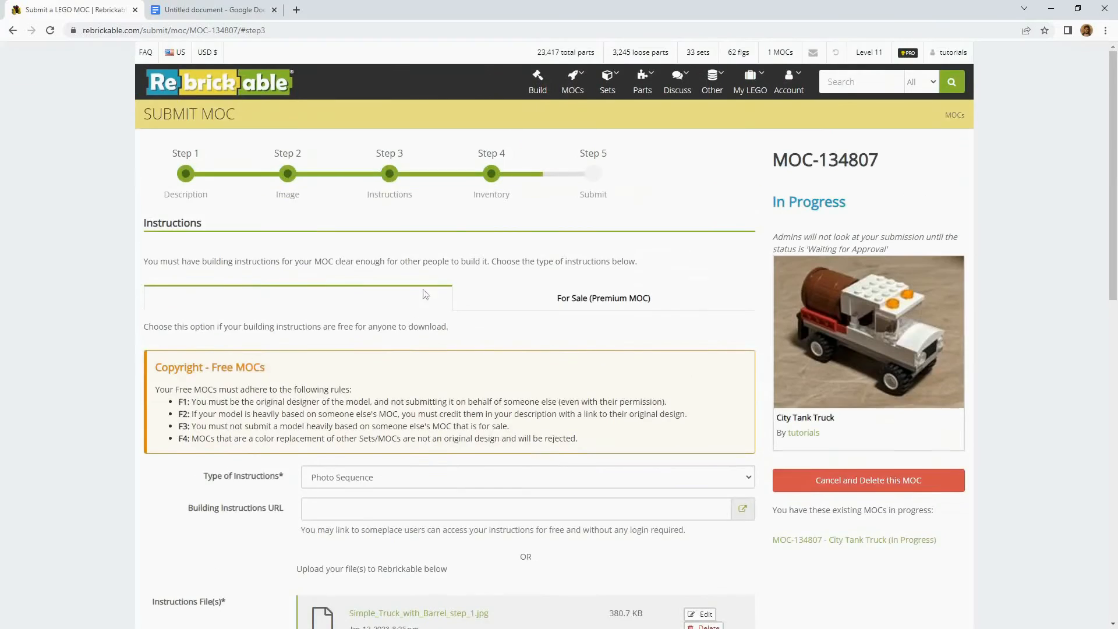
Check the City Tank Truck's parts inventory, save it and continue to the final Submit step.
click(490, 176)
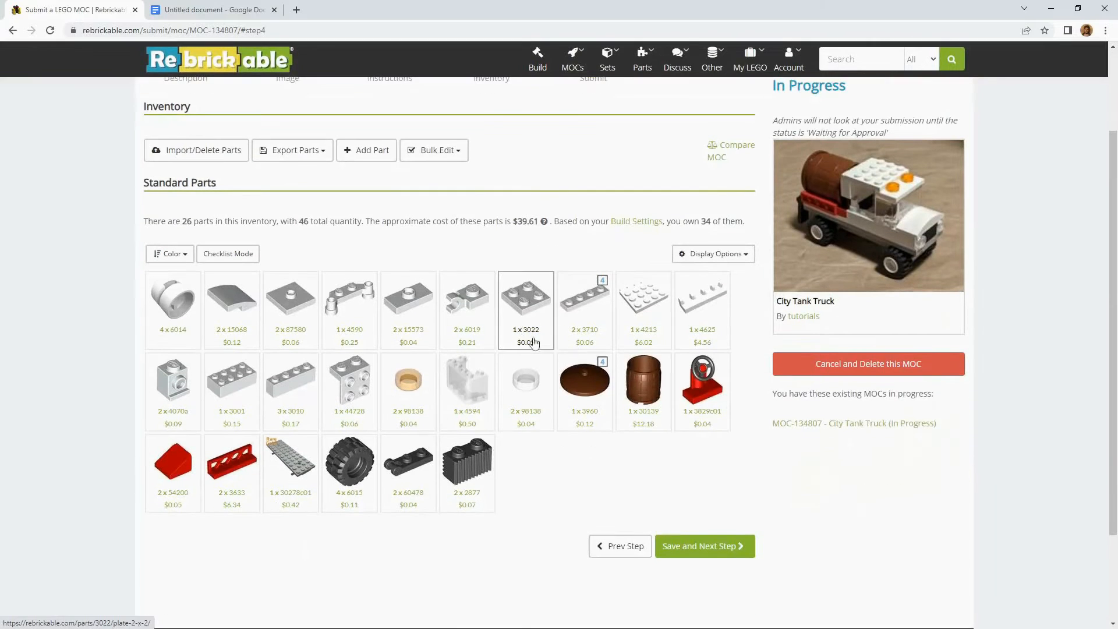
scroll(512, 315, up, 2)
scroll(641, 413, down, 4)
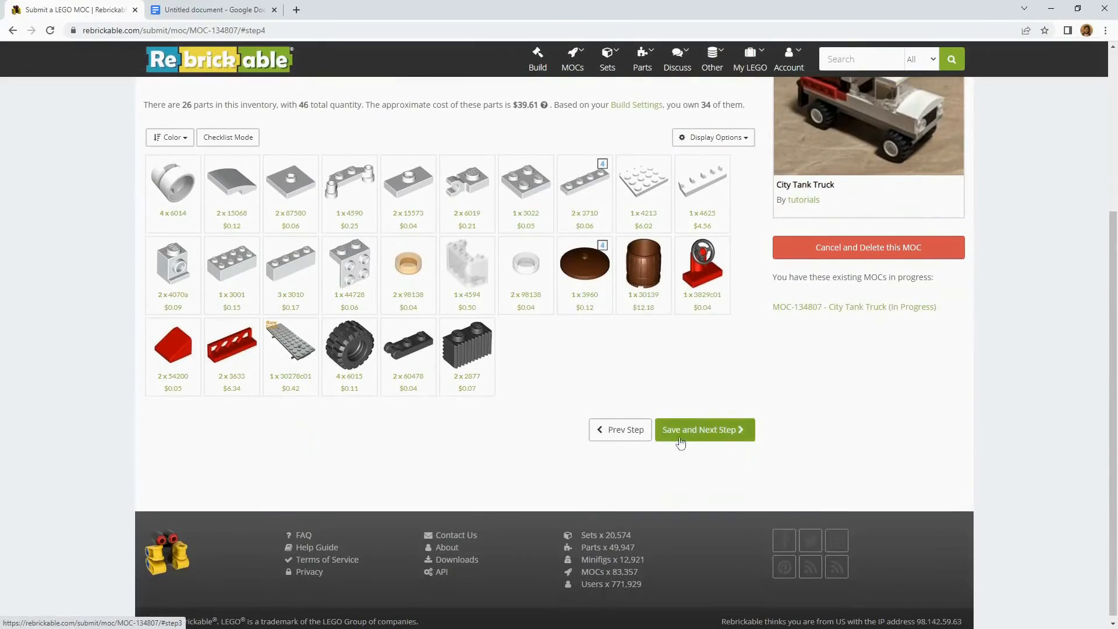
click(680, 441)
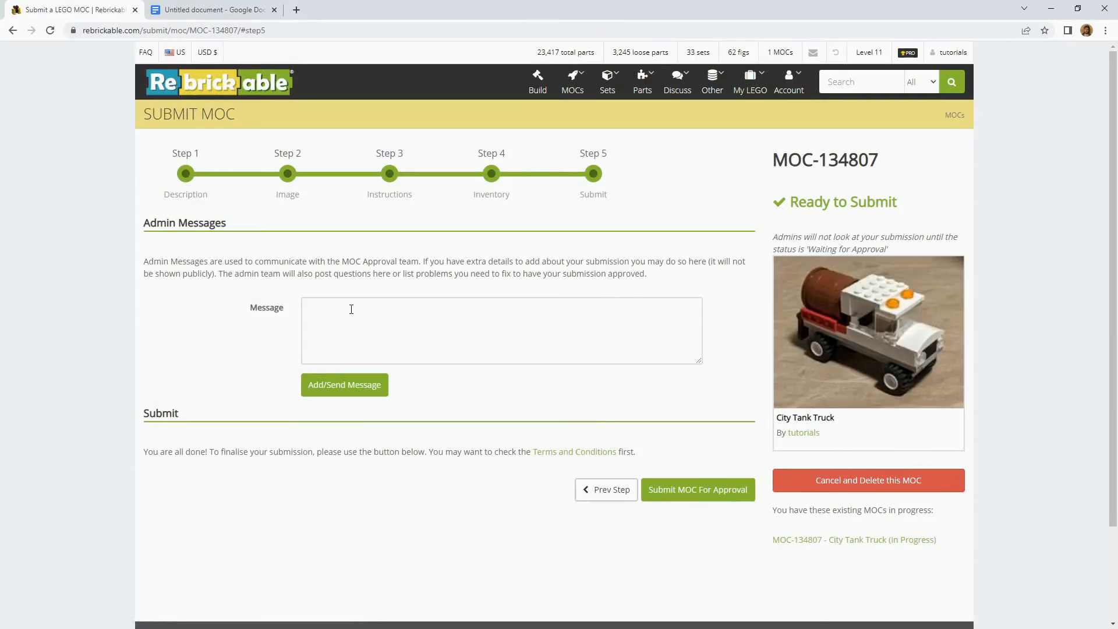
Leave the admin message empty and go back to the submission's image step.
click(347, 310)
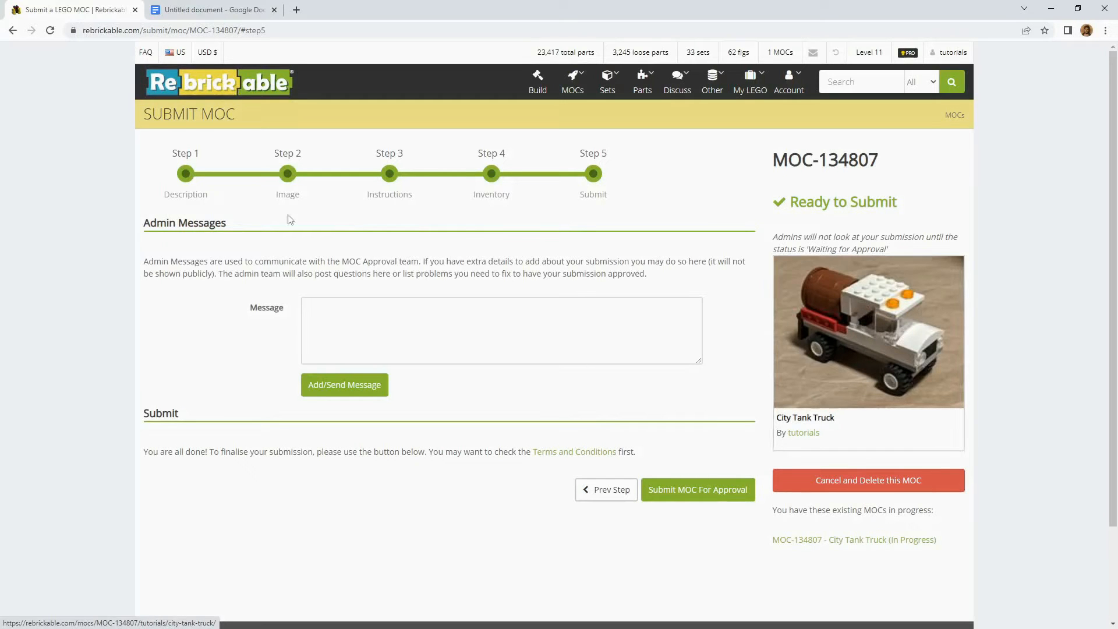
click(288, 175)
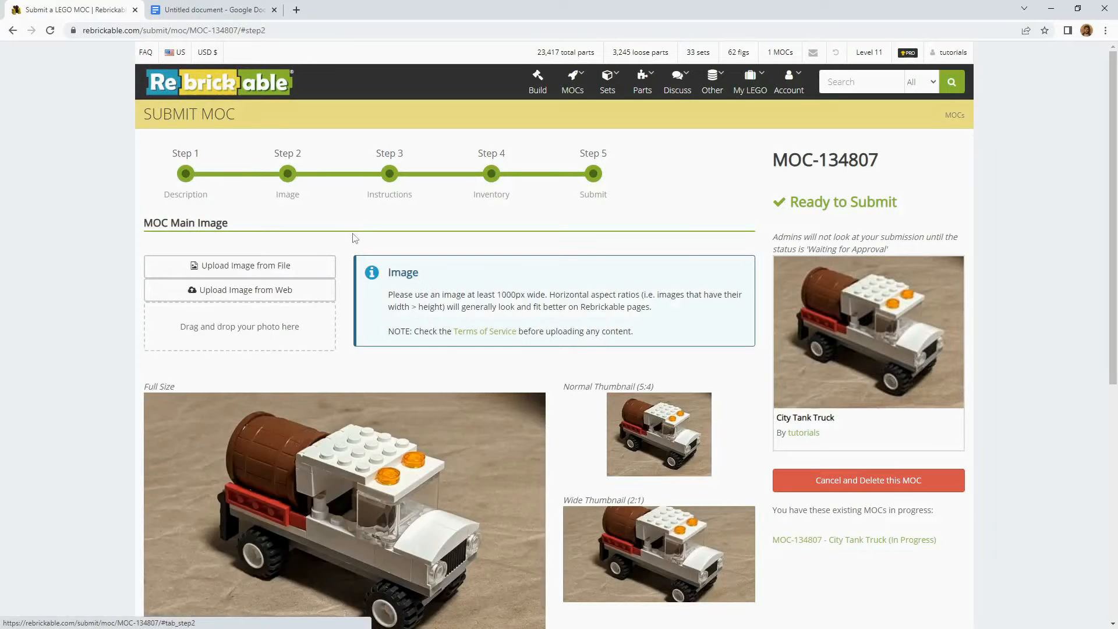
Open the submission's instructions step and delete the uploaded truck photo Simple_Truck_with_Barrel_step_1.jpg from the instruction files.
click(389, 180)
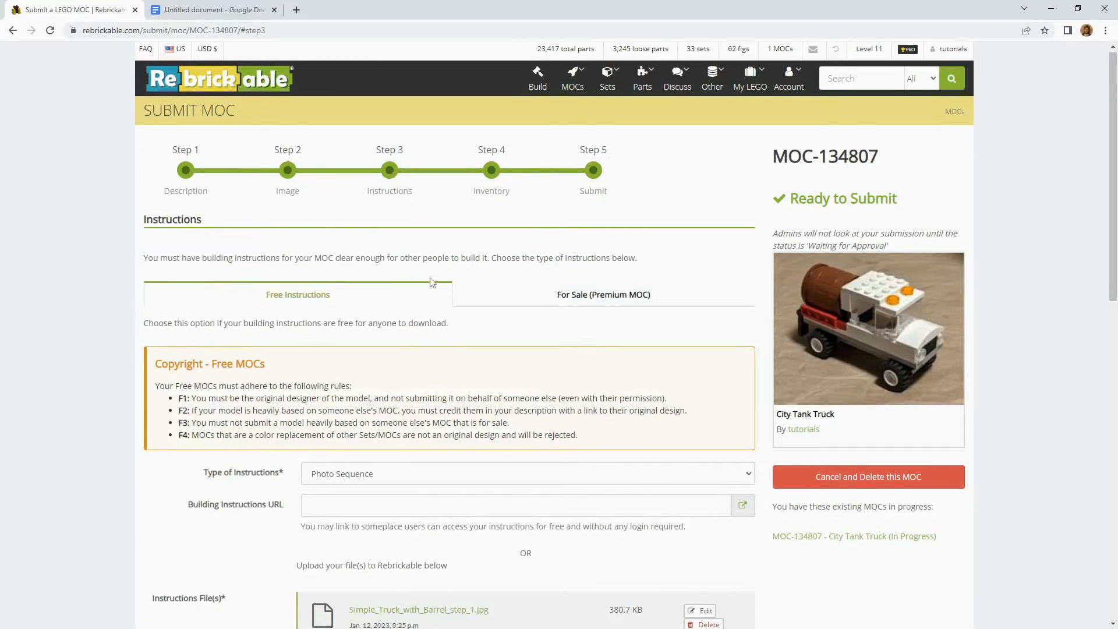
scroll(433, 301, down, 4)
click(706, 250)
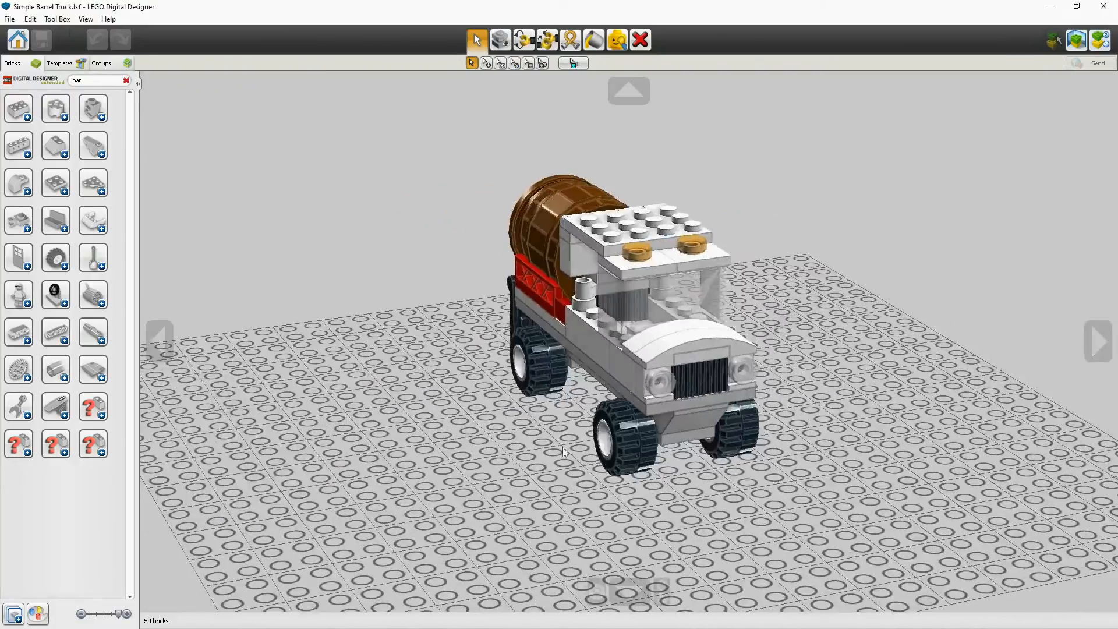
Switch to LEGO Digital Designer and inspect the Simple Barrel Truck model from the side, rear and underside.
drag(562, 448, 633, 494)
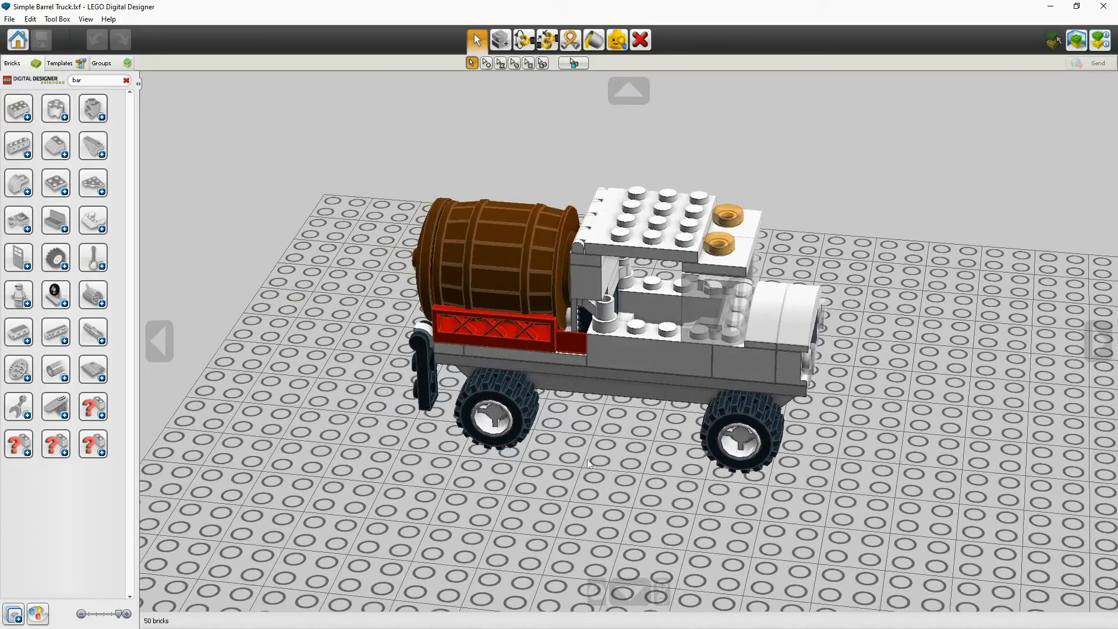
click(522, 338)
drag(520, 358, 628, 394)
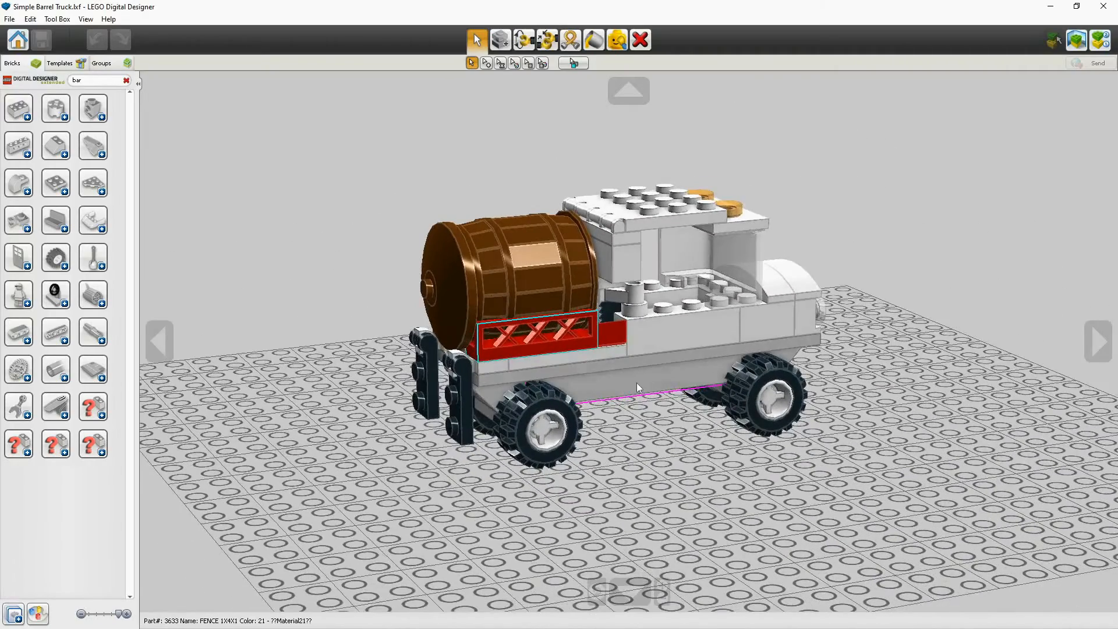
scroll(636, 442, up, 4)
drag(637, 442, 656, 382)
scroll(641, 406, up, 2)
scroll(657, 382, down, 5)
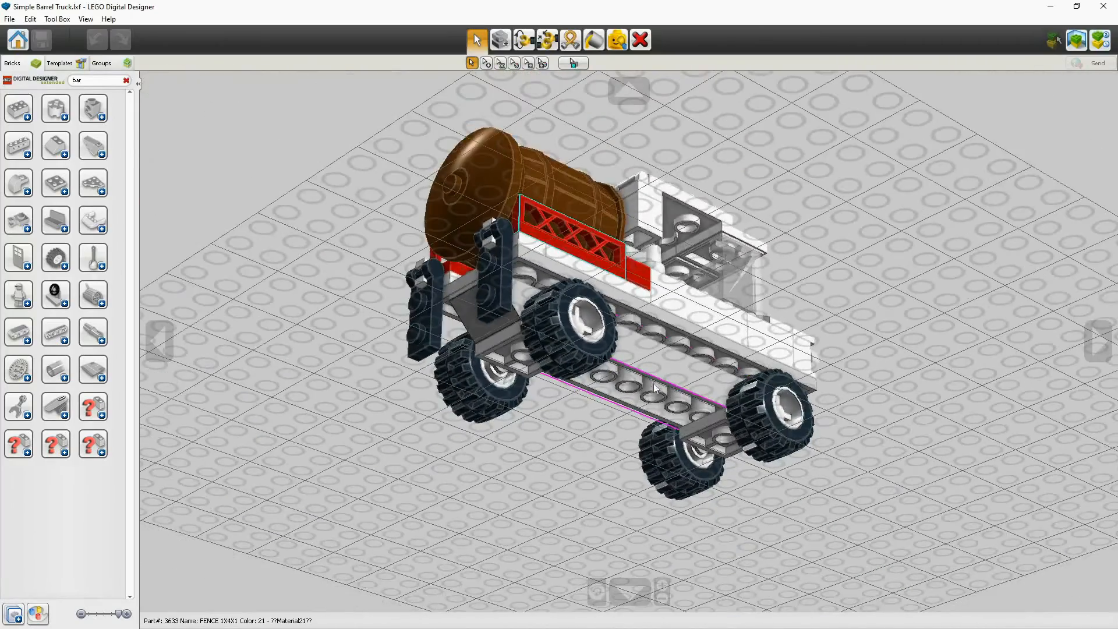
click(657, 377)
scroll(653, 375, down, 4)
click(787, 319)
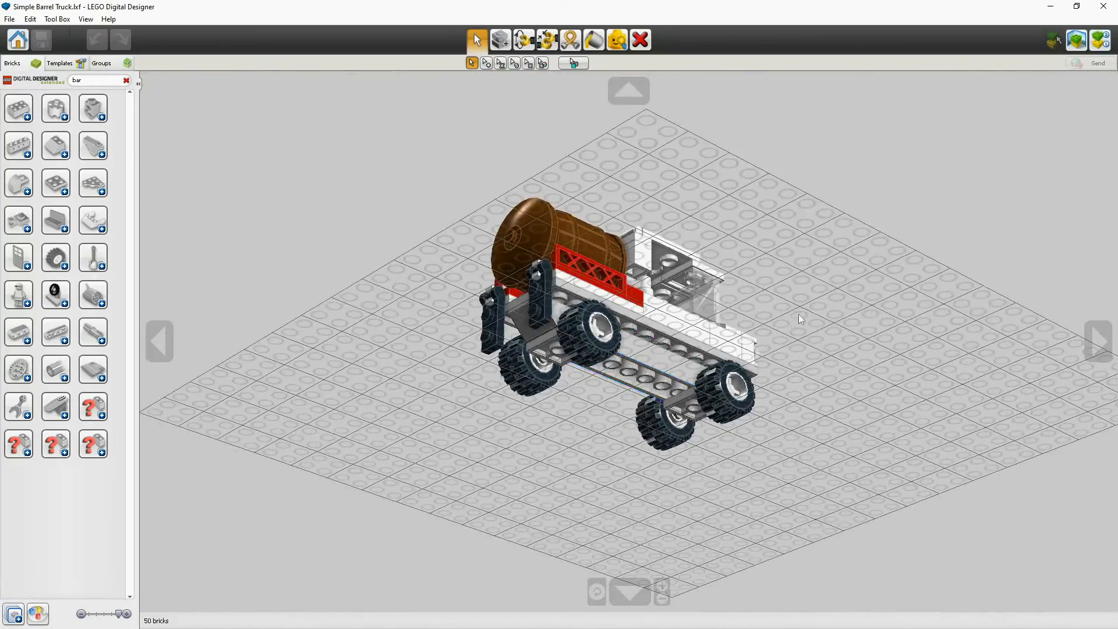
drag(800, 314, 628, 470)
scroll(613, 471, up, 3)
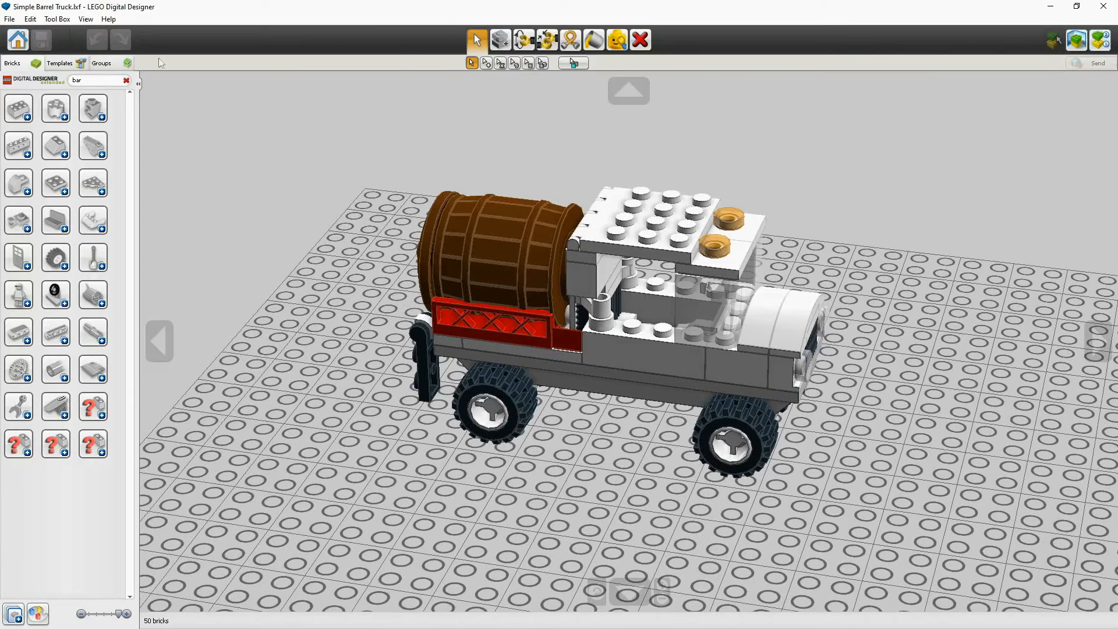
Switch the Simple Barrel Truck model to building guide mode.
click(85, 19)
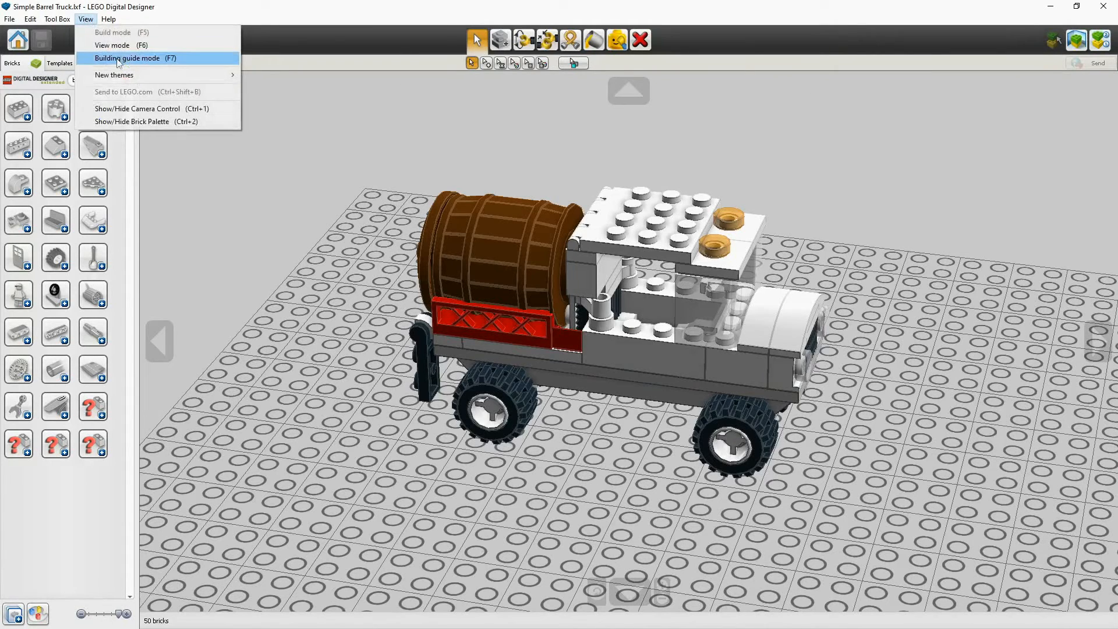
click(344, 114)
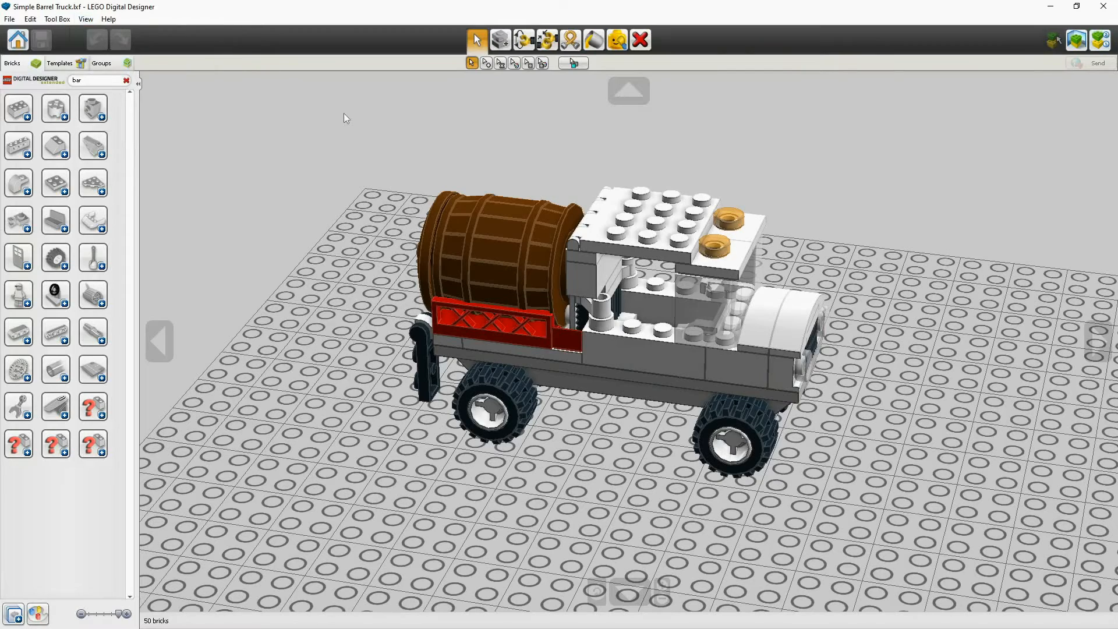
key(F7)
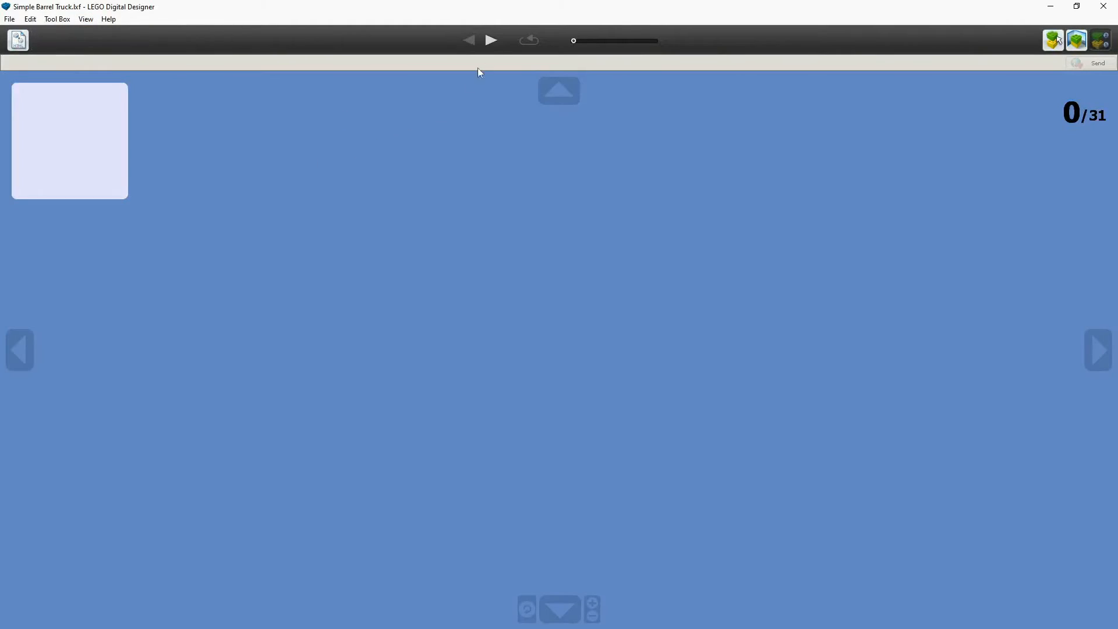
Page through the building guide's first four steps, then advance to its final step, 31.
click(494, 42)
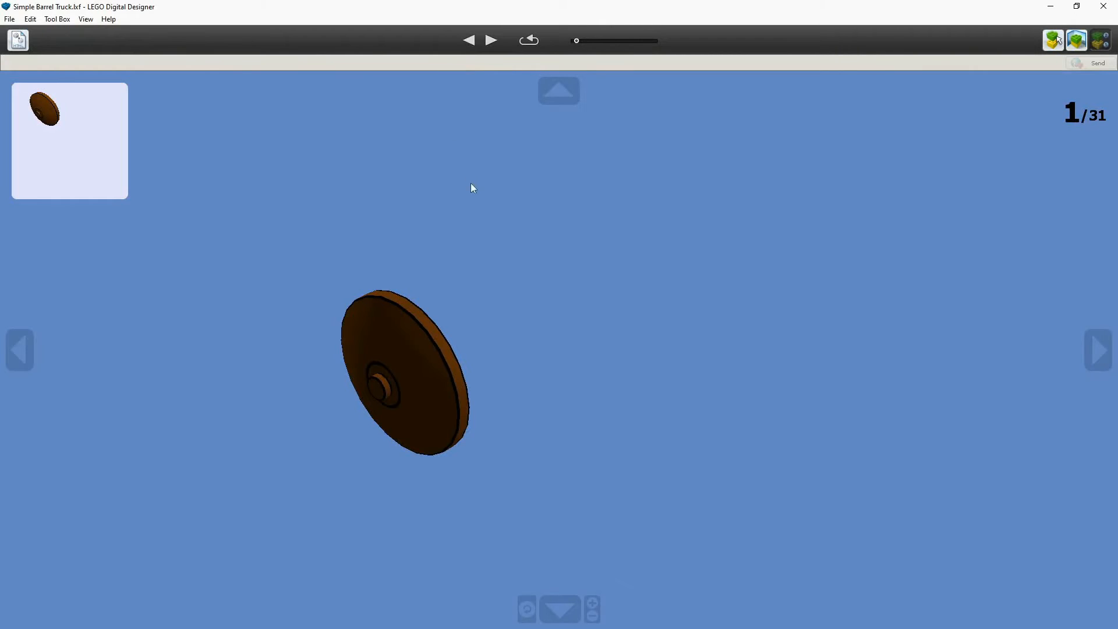
click(494, 44)
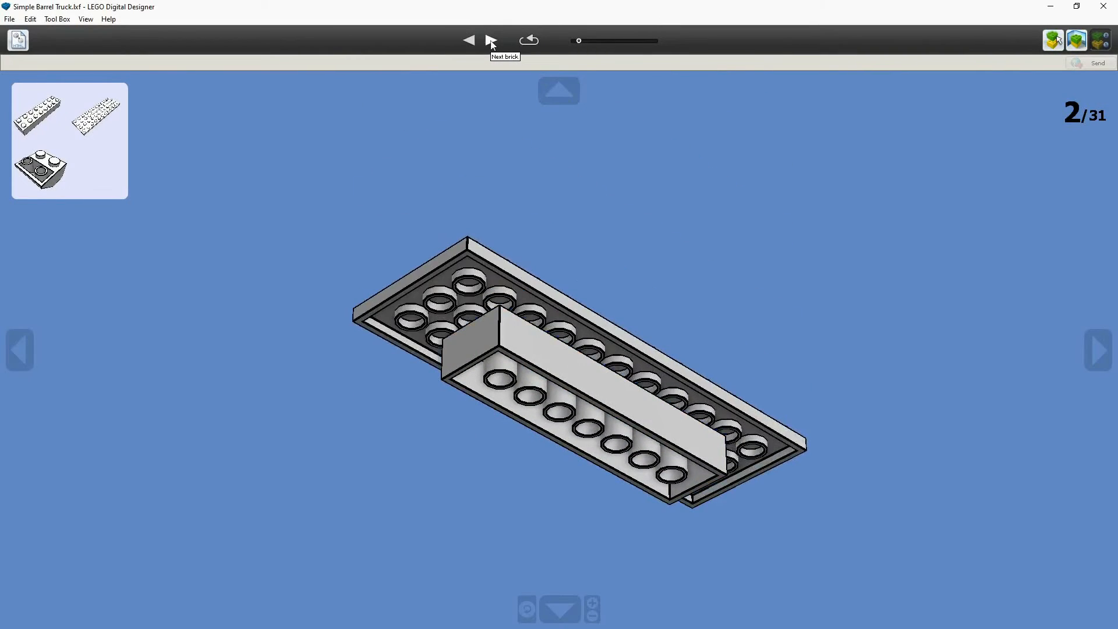
click(492, 46)
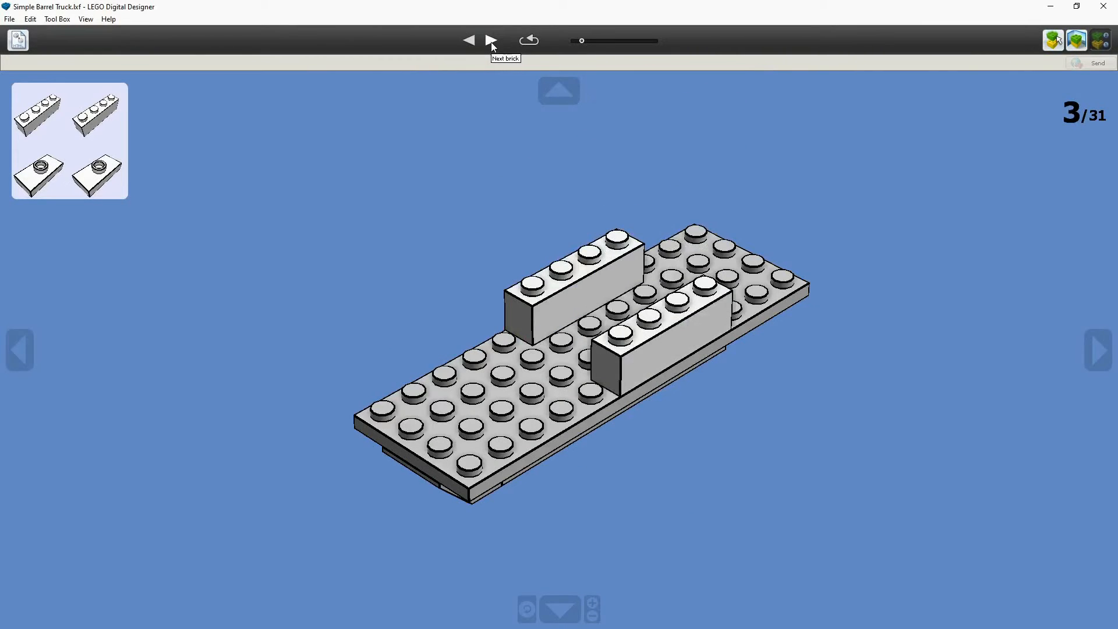
click(491, 42)
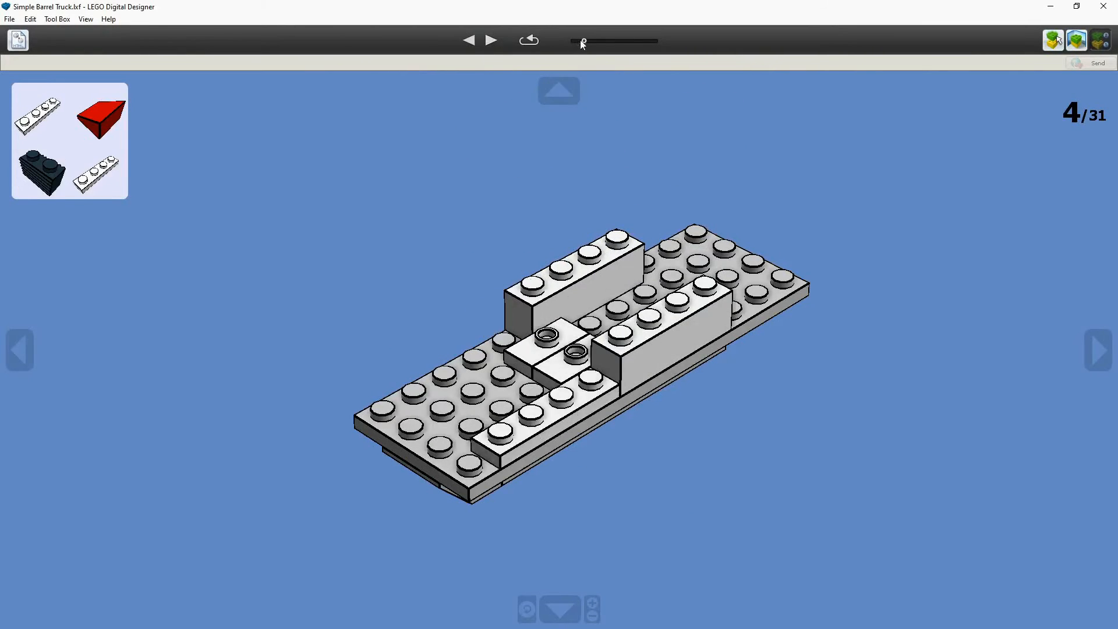
drag(580, 40, 656, 50)
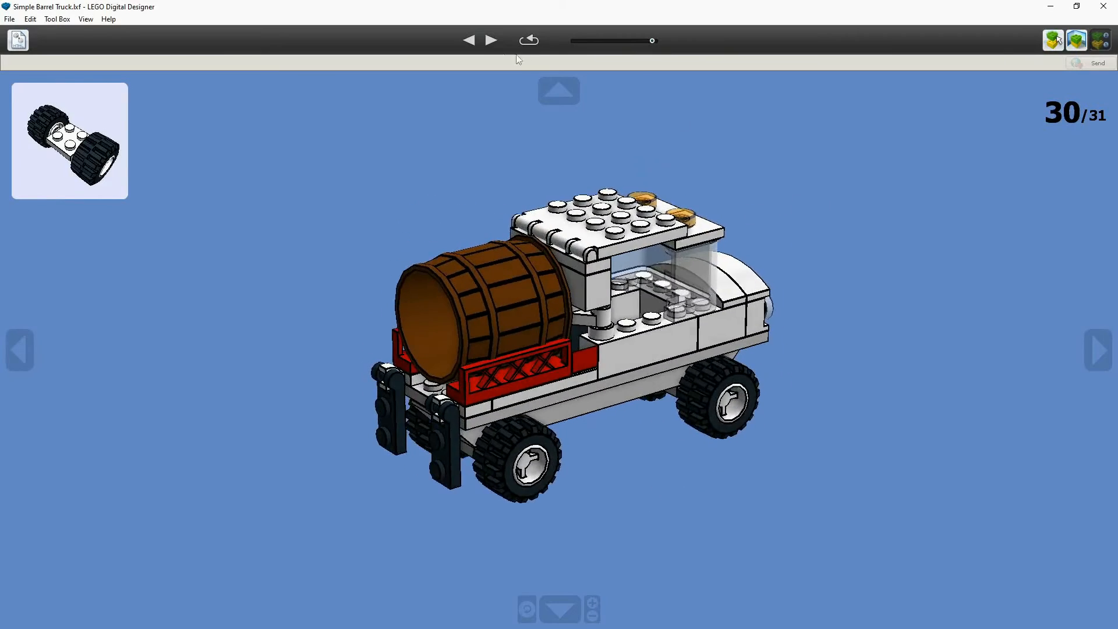
click(490, 40)
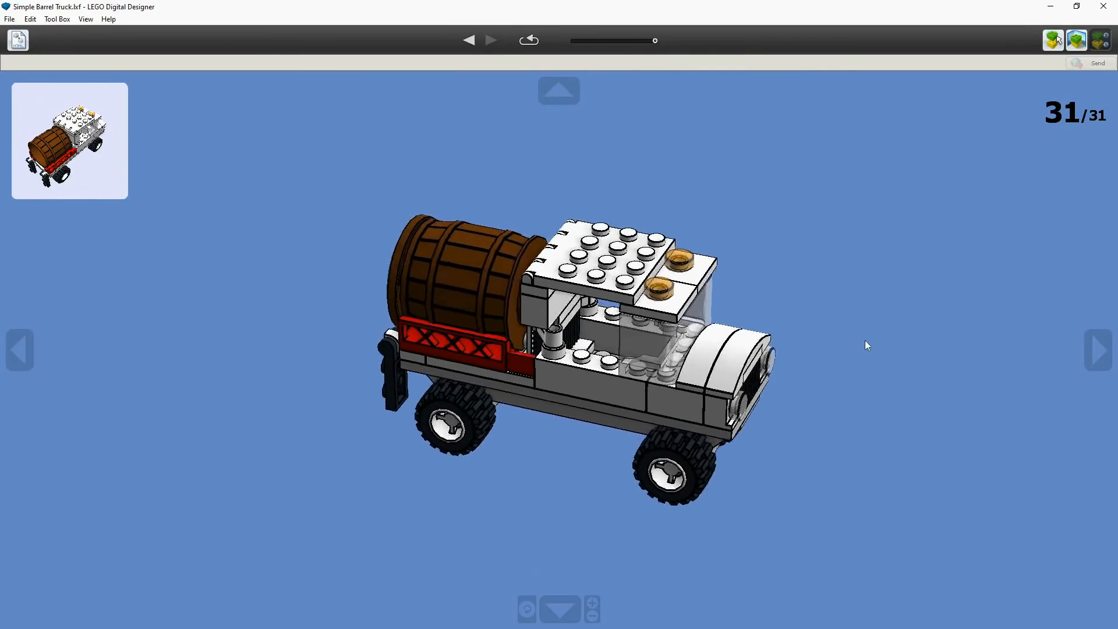
Export the building guide as HTML to the Truck Instructions folder on the Desktop, overriding the existing file.
click(18, 39)
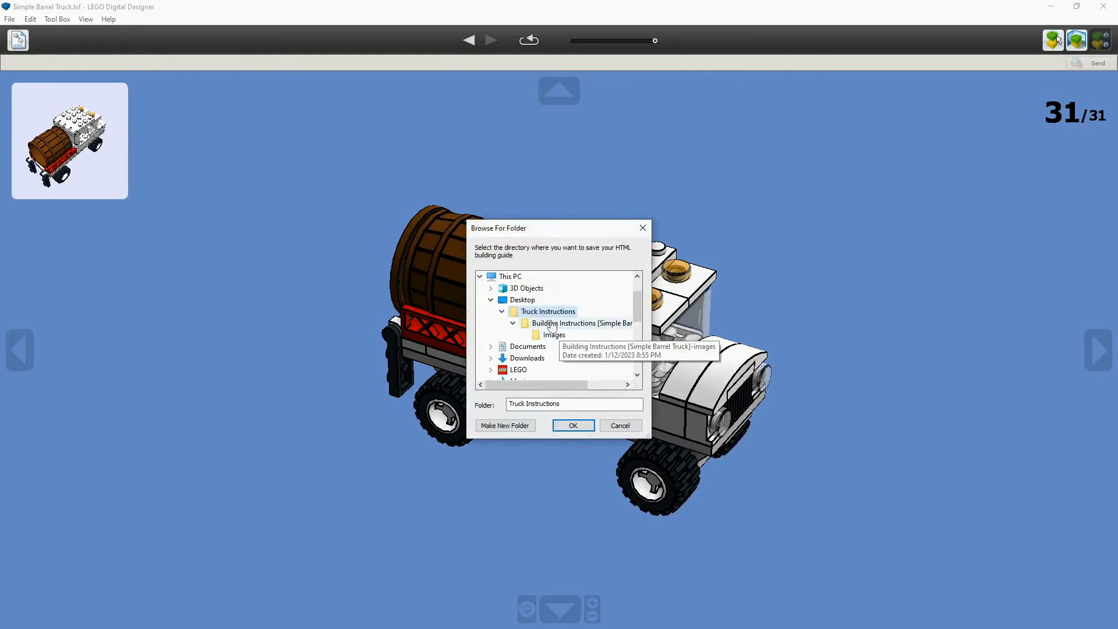
click(573, 425)
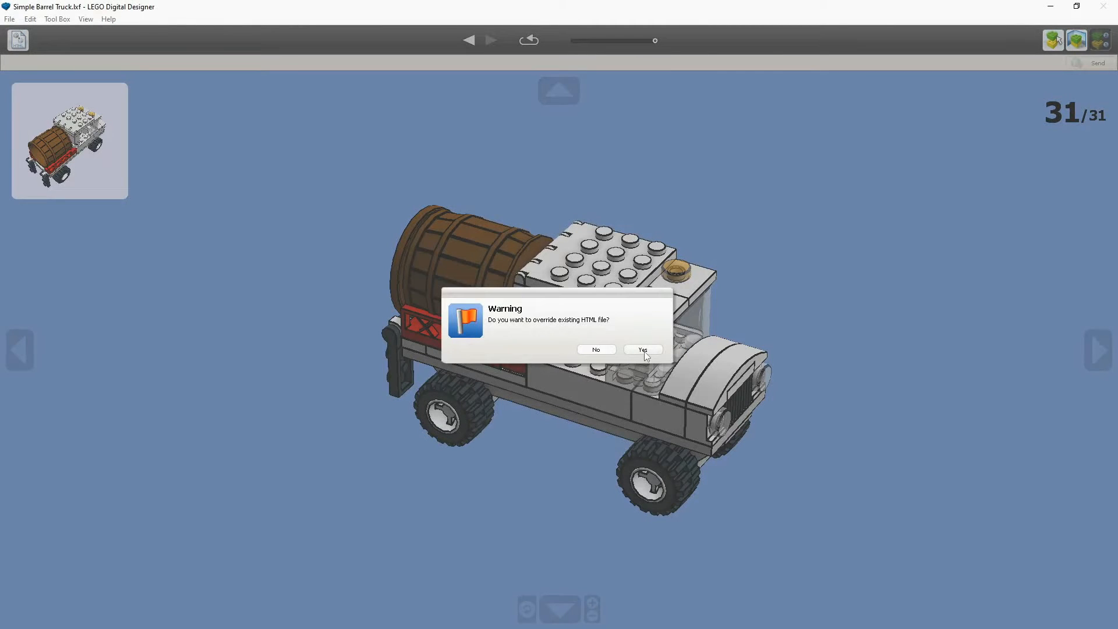
click(644, 351)
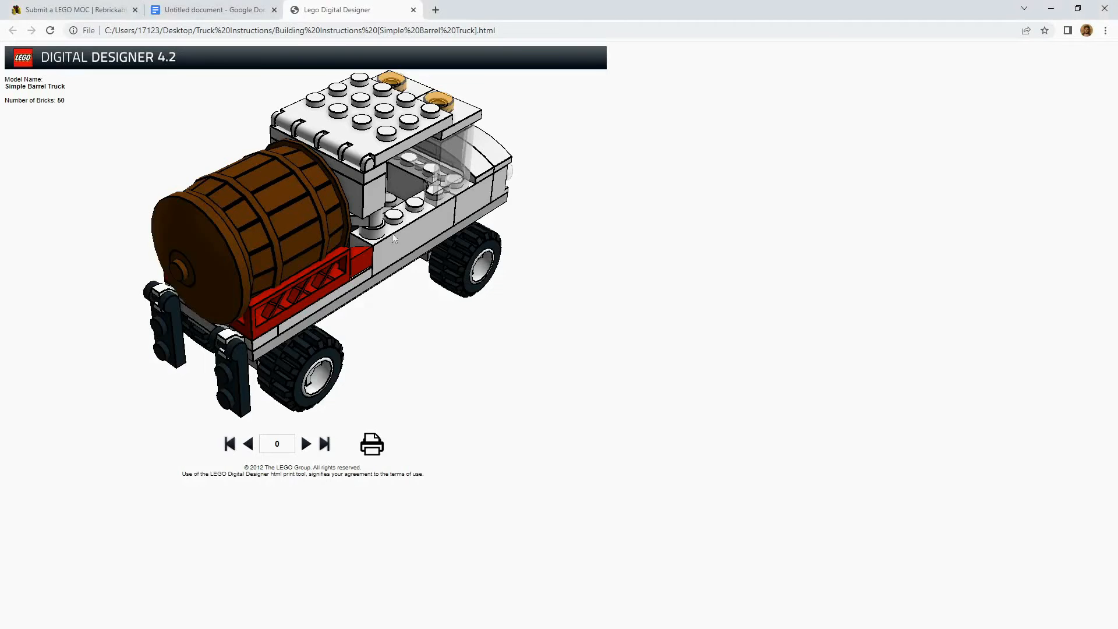
Print all pages of the exported HTML building guide in portrait layout to a PDF file named Simple Truck.
right_click(412, 321)
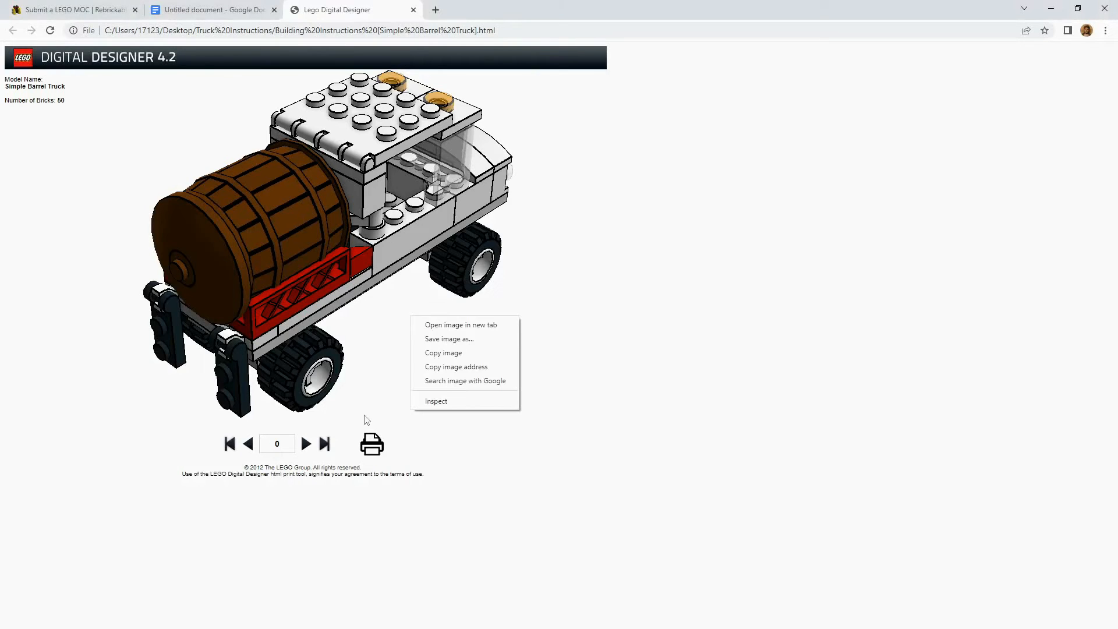
click(397, 530)
click(373, 445)
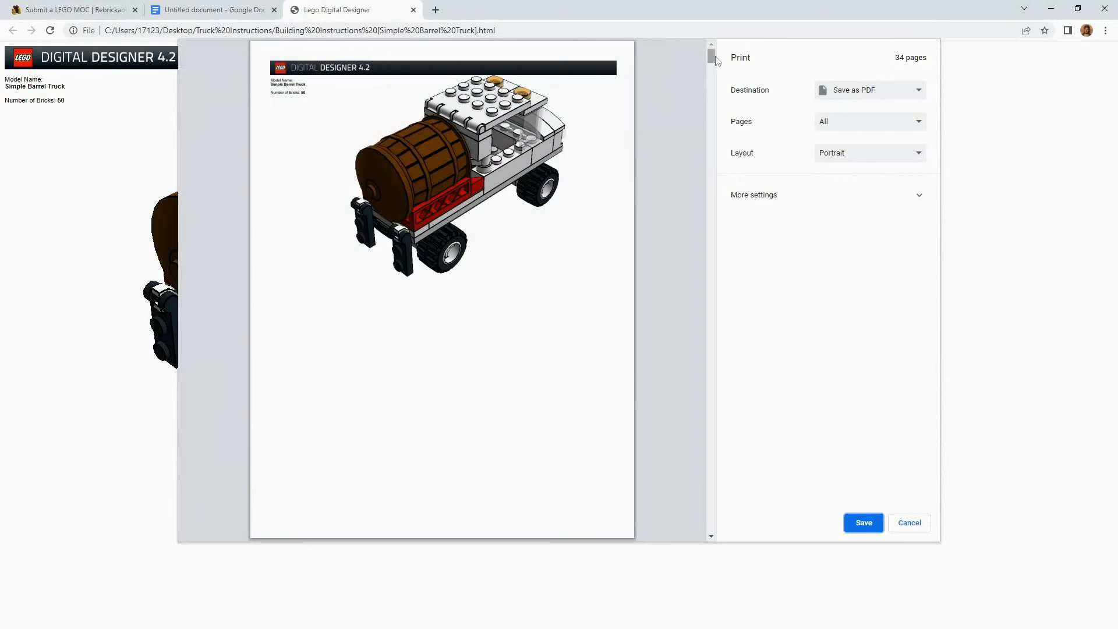
drag(713, 58, 716, 271)
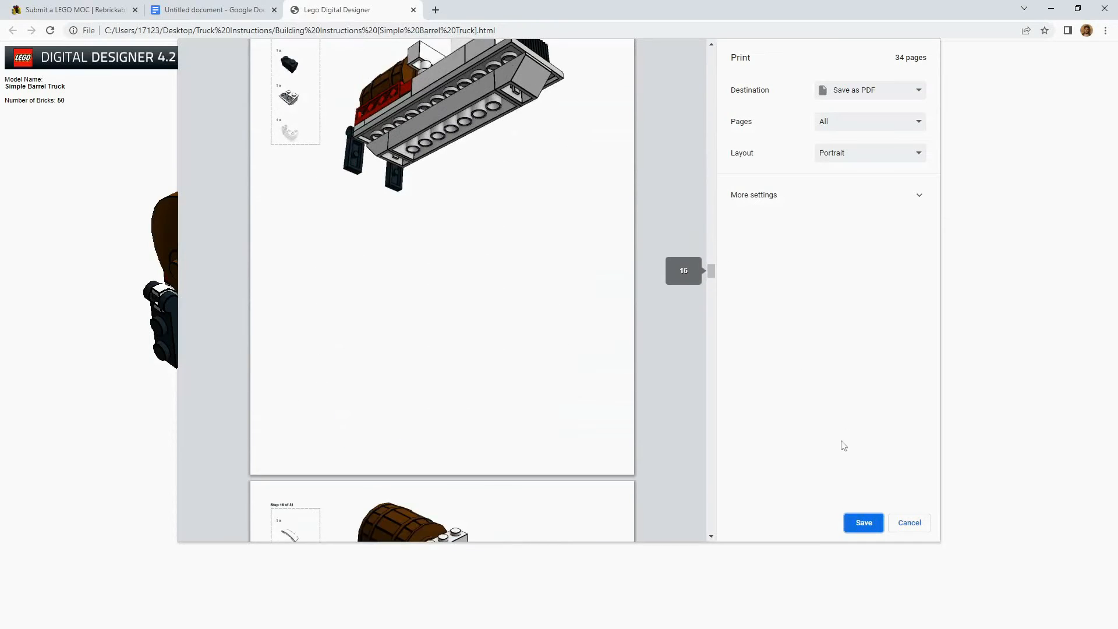
click(870, 526)
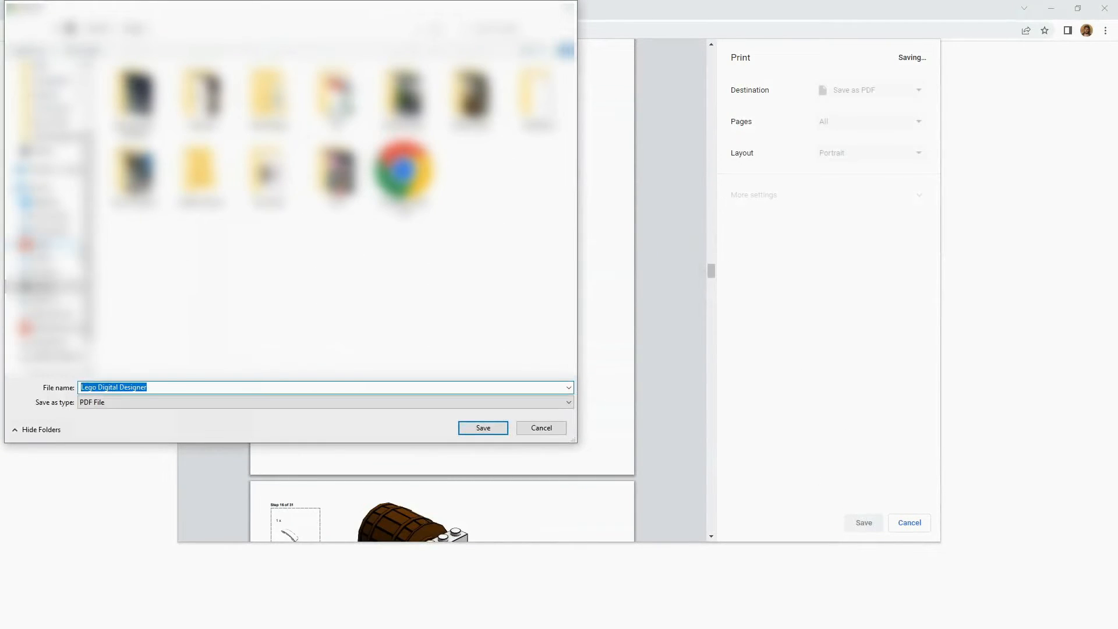
click(44, 217)
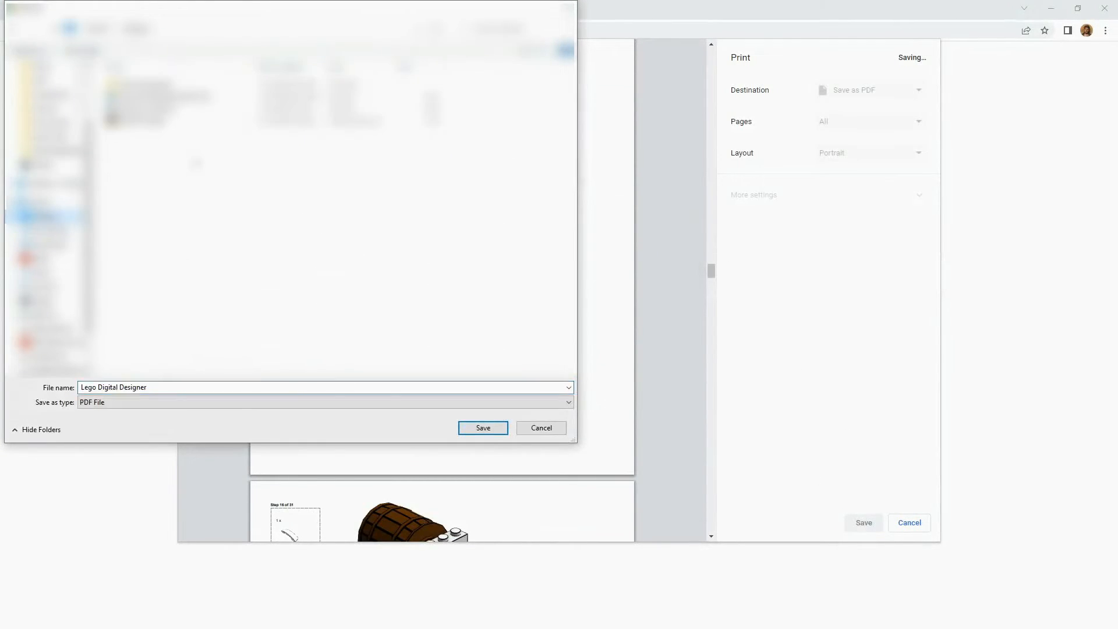
click(189, 388)
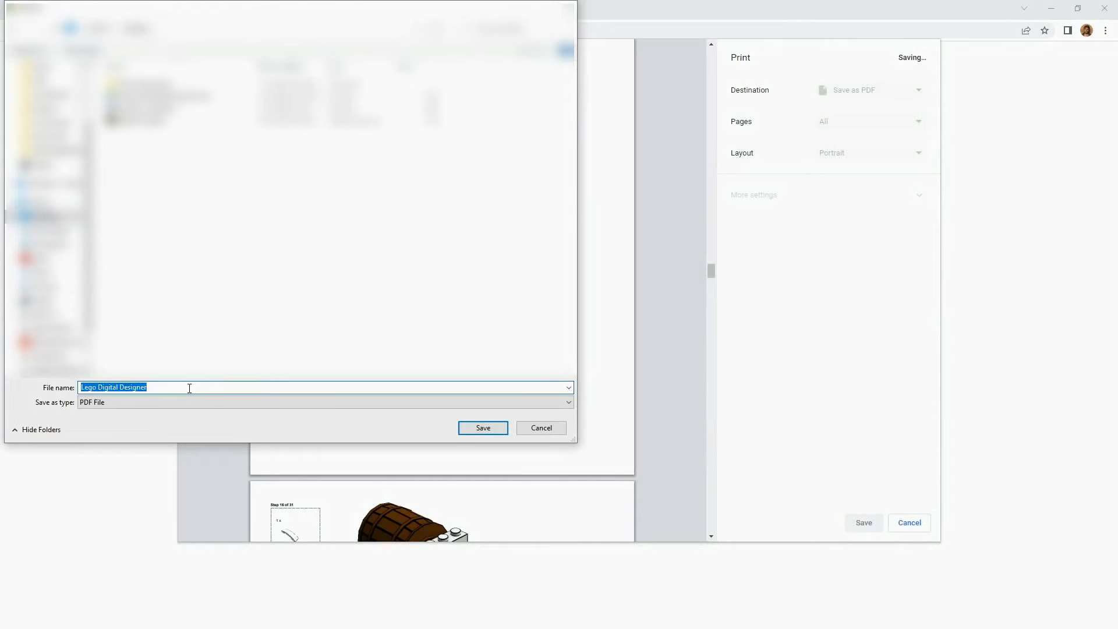
text(Simple Truck)
click(461, 429)
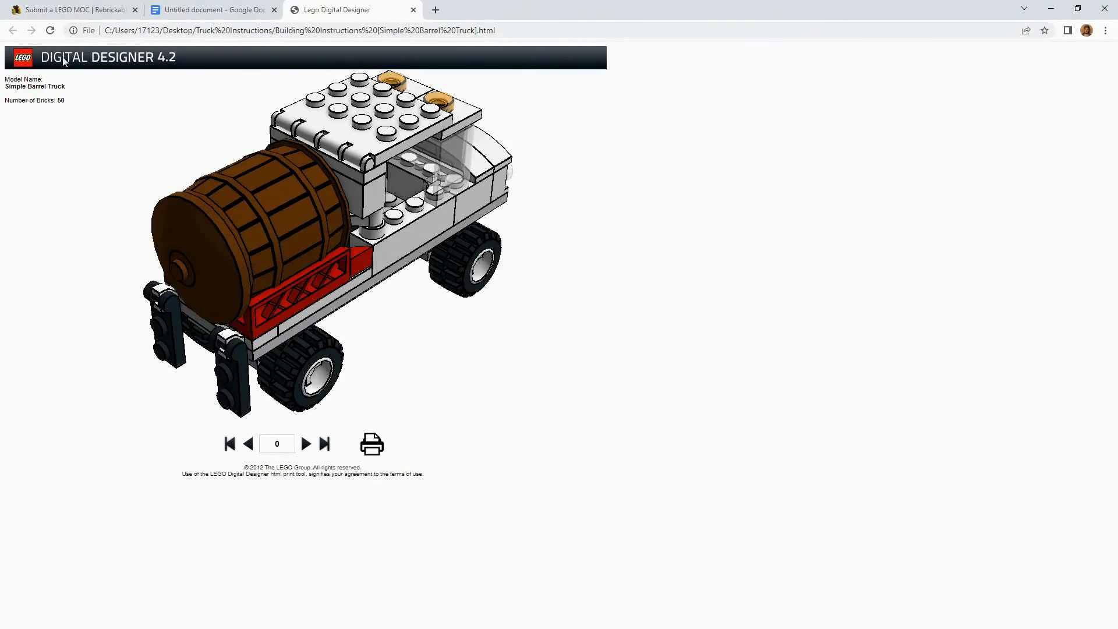
Return to the Rebrickable submission and set the type of instructions to PDF - Generated from LDD.
click(61, 7)
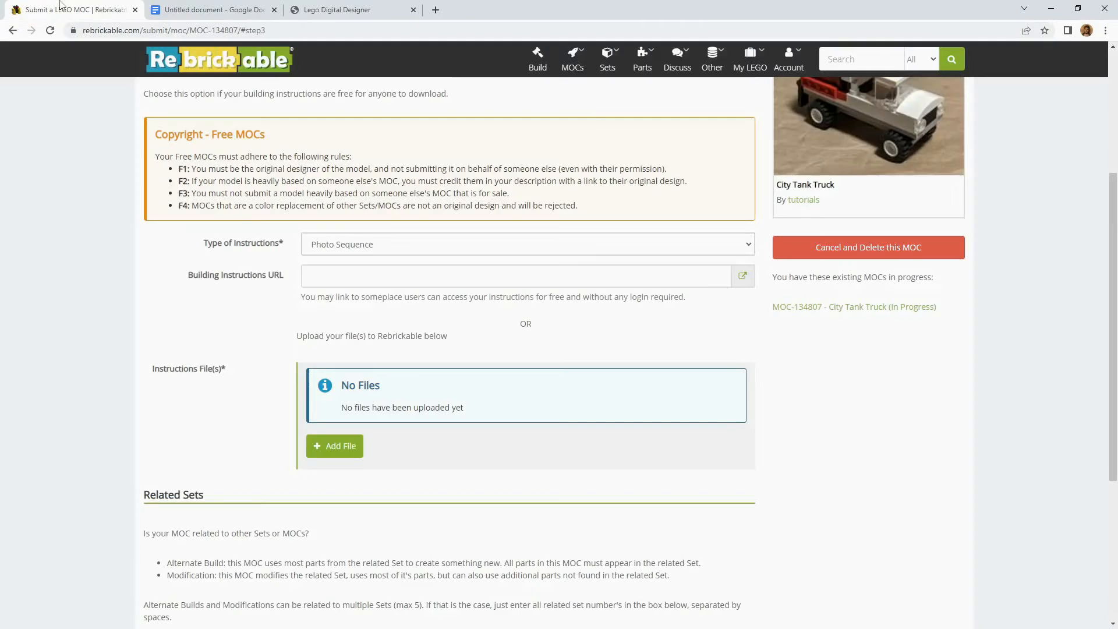
click(405, 249)
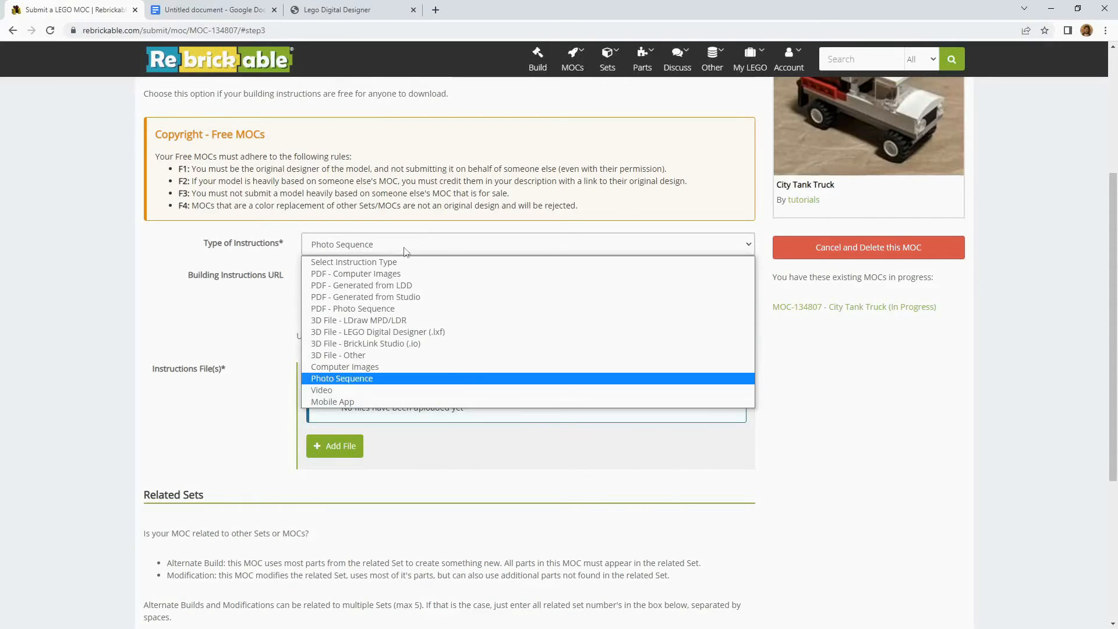
click(421, 286)
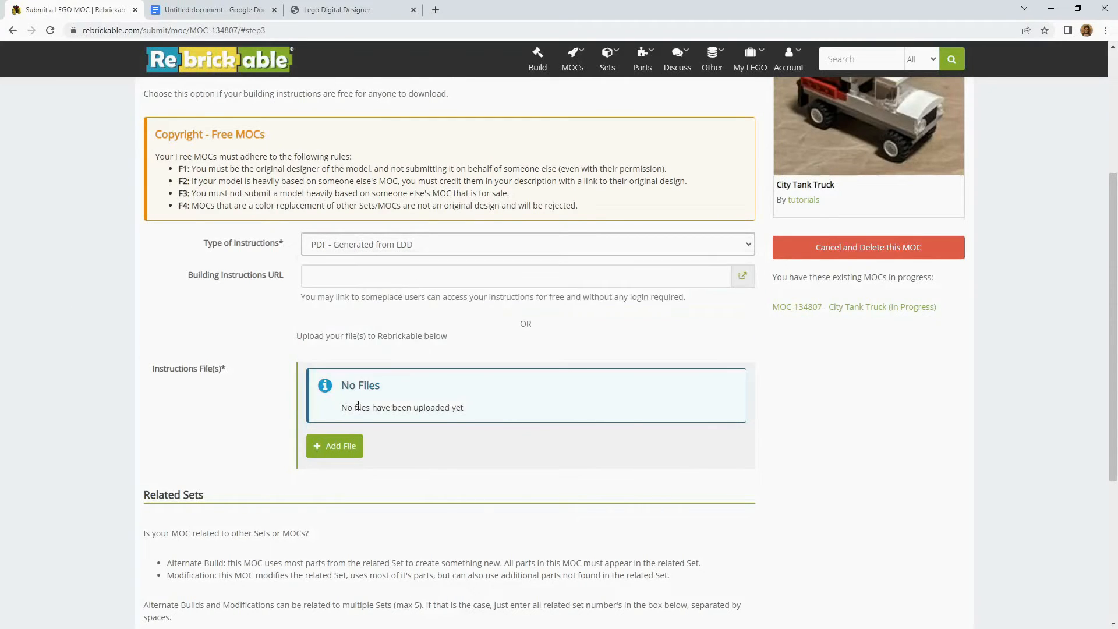
Upload Simple Truck.pdf as the MOC's building instructions file and check the rest of the instructions step.
click(354, 447)
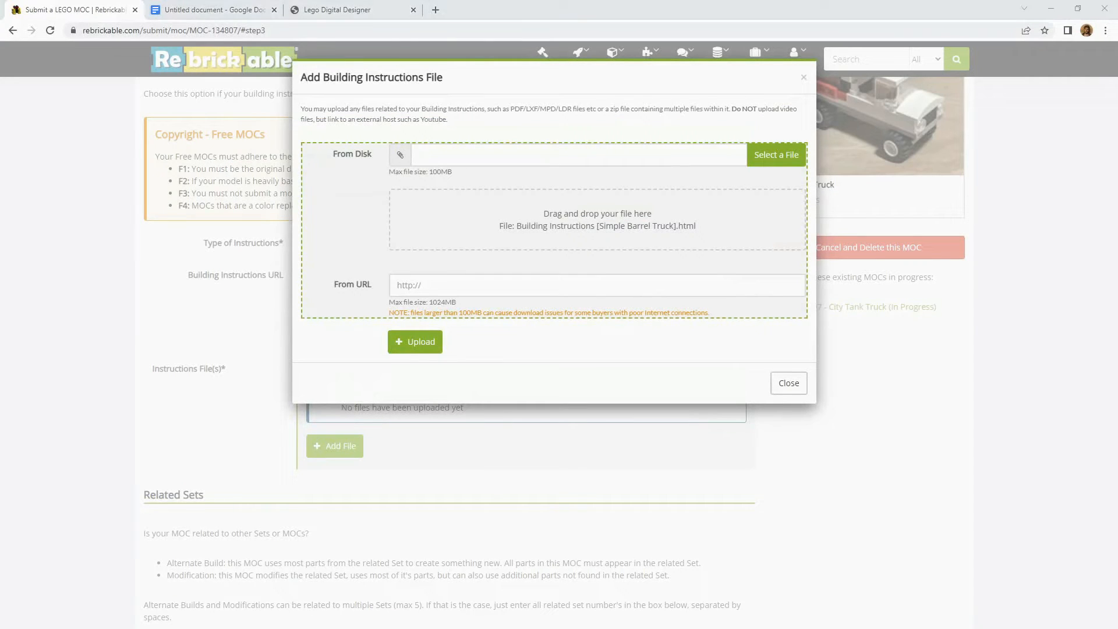
drag(1117, 204, 699, 205)
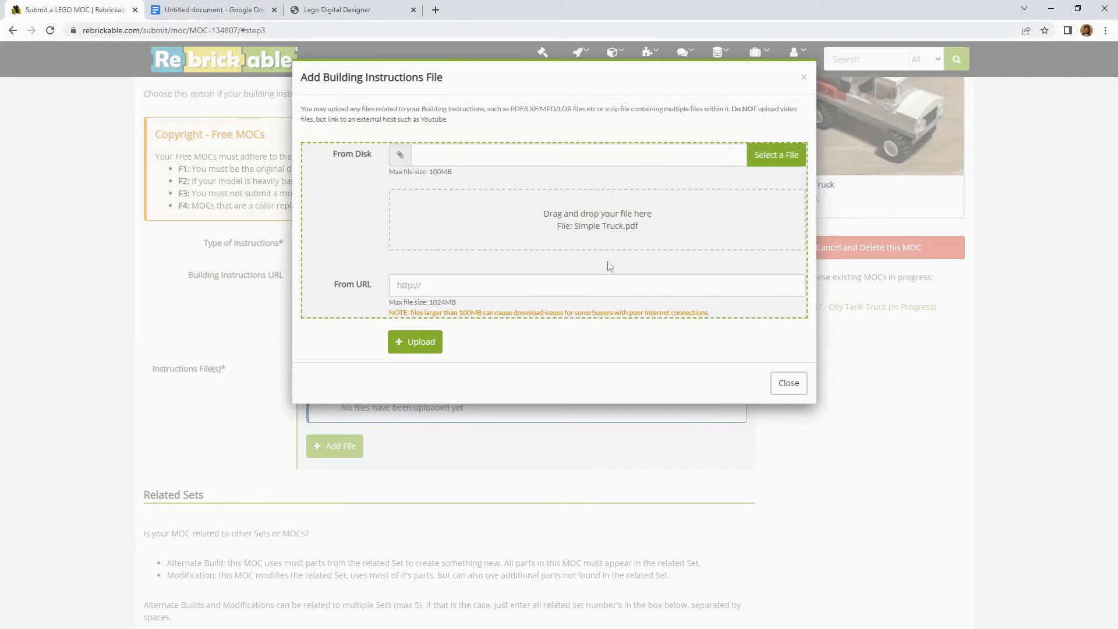
click(403, 342)
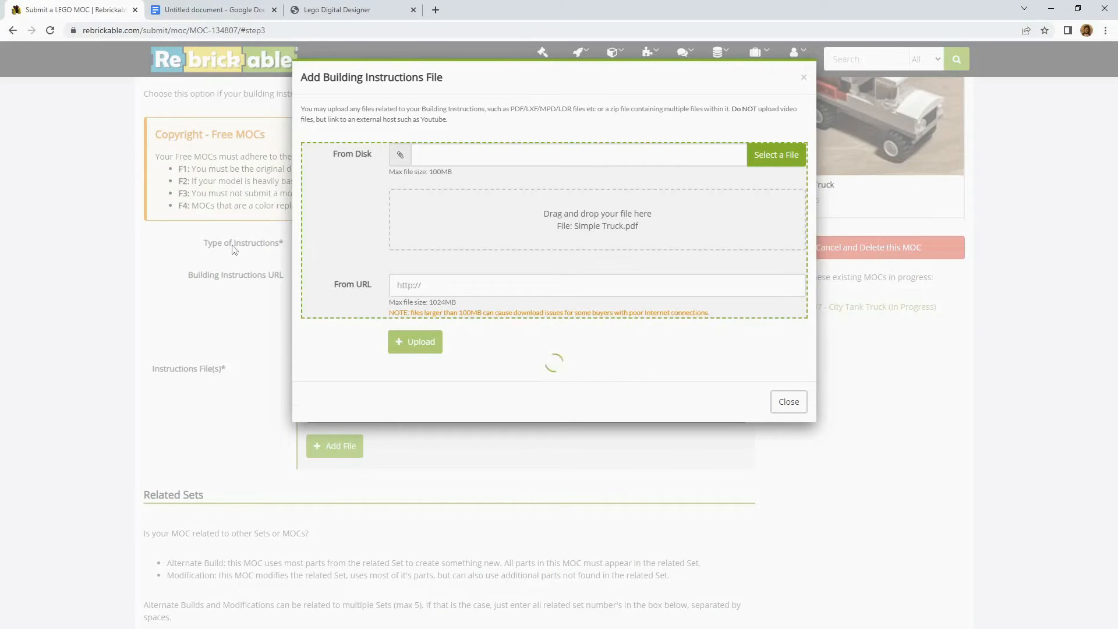
click(789, 428)
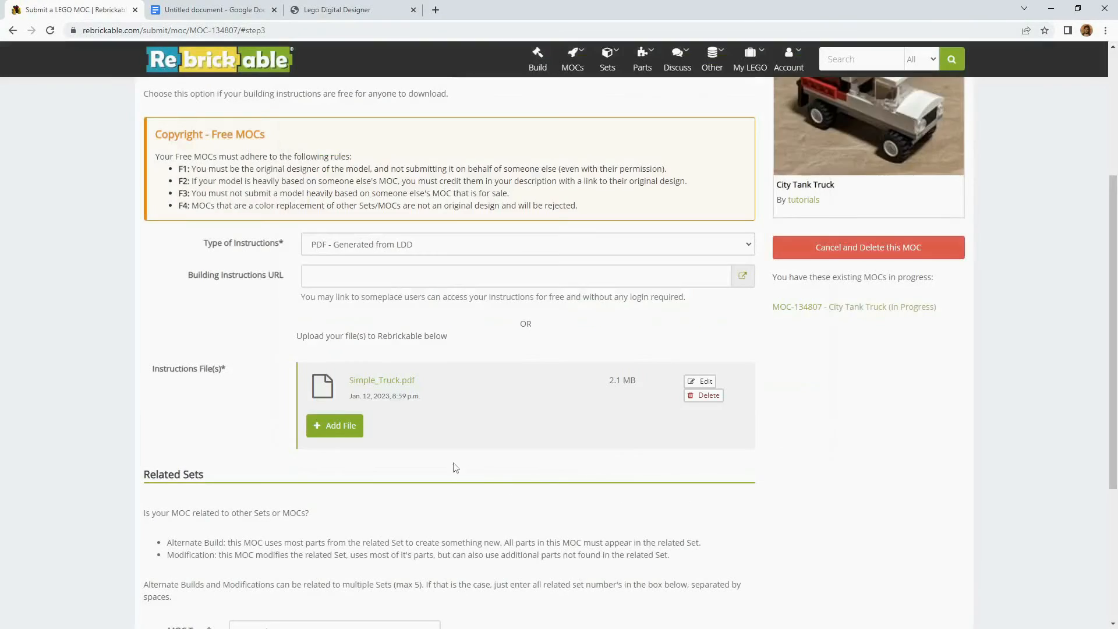
scroll(424, 477, up, 3)
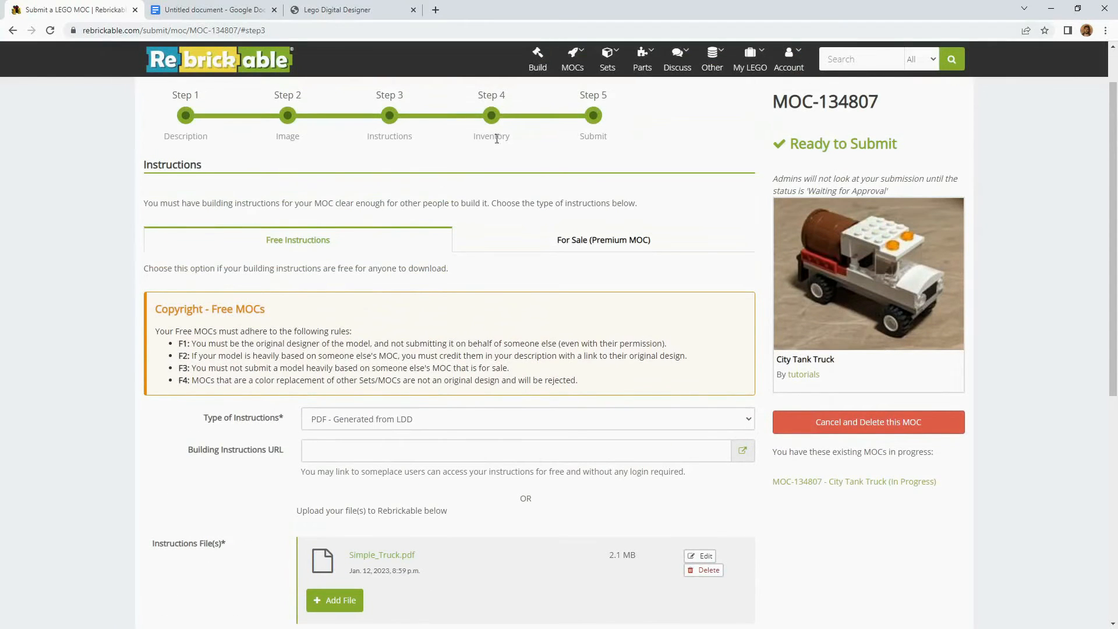
scroll(577, 437, down, 6)
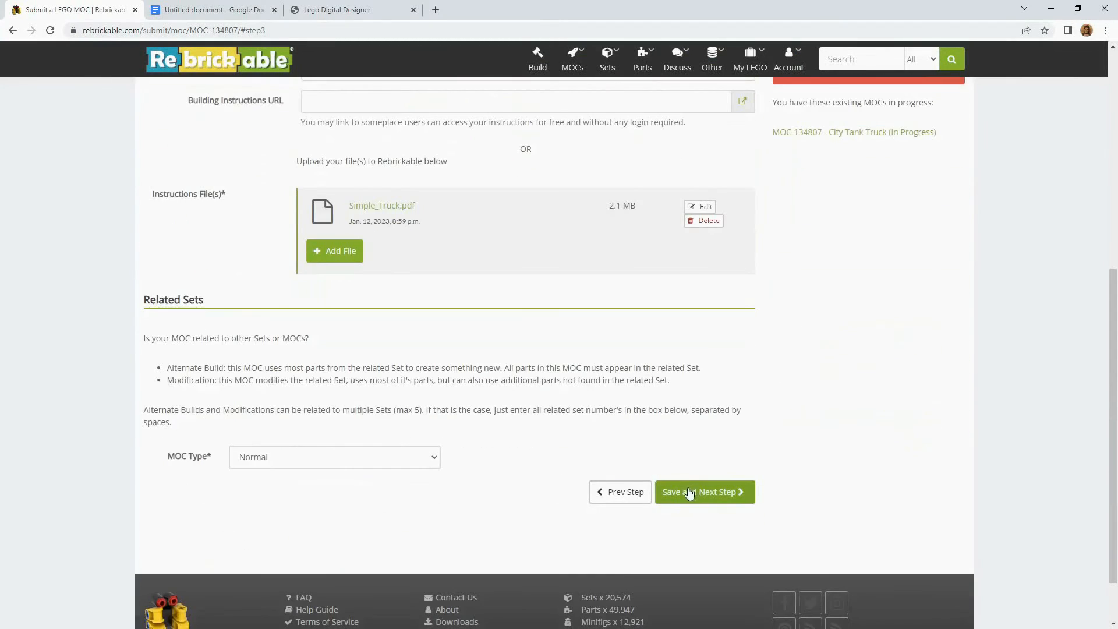
Save the instructions step and delete all existing parts from the MOC's inventory.
click(690, 493)
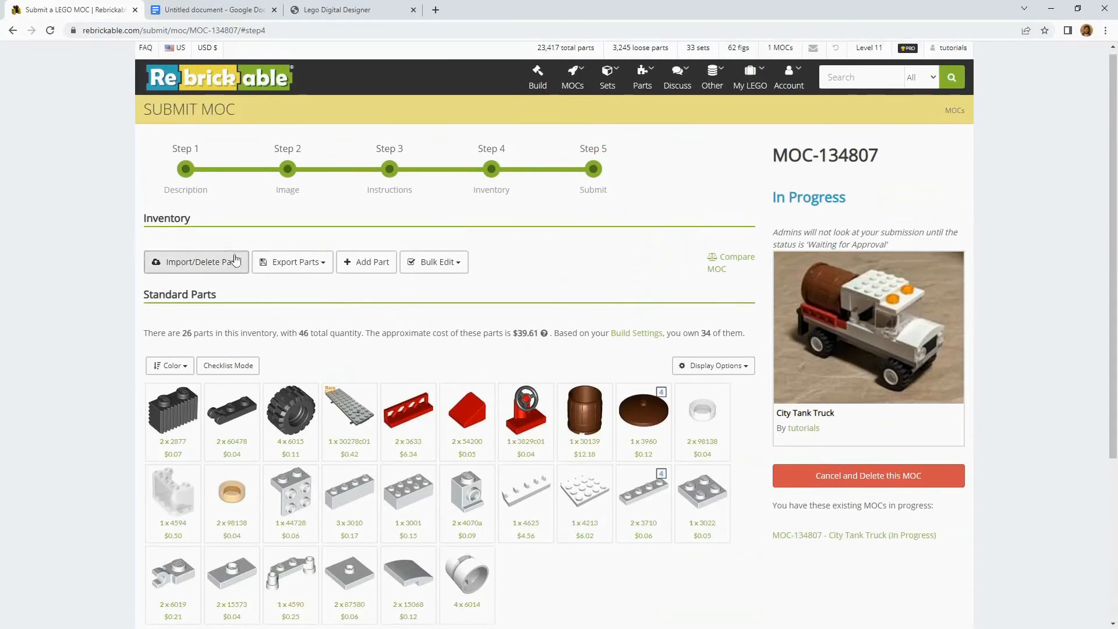
scroll(220, 275, down, 1)
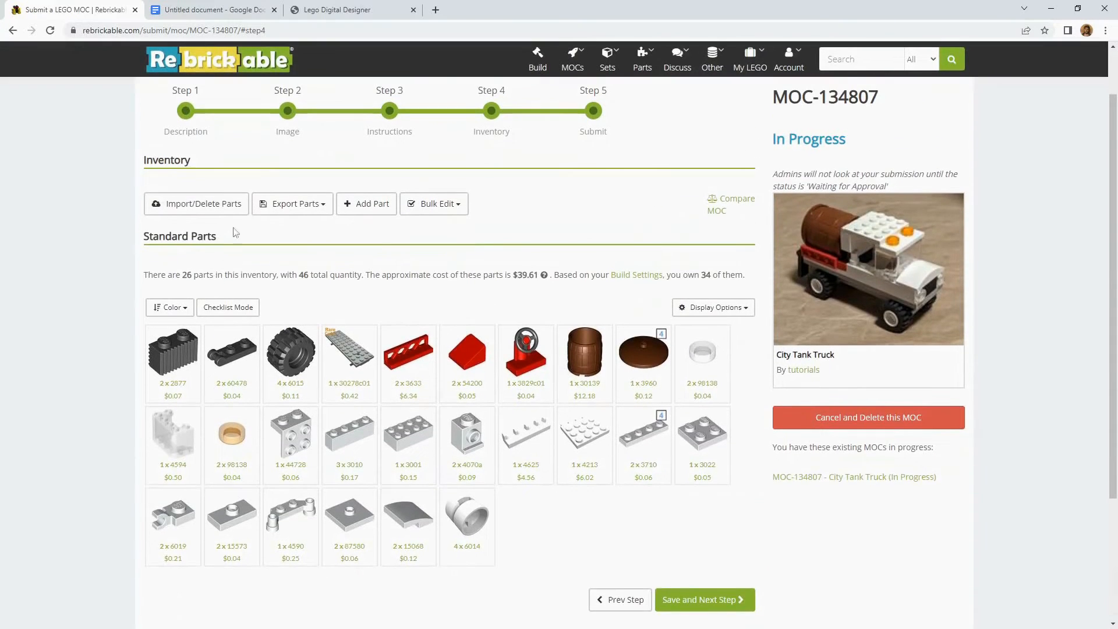
click(428, 204)
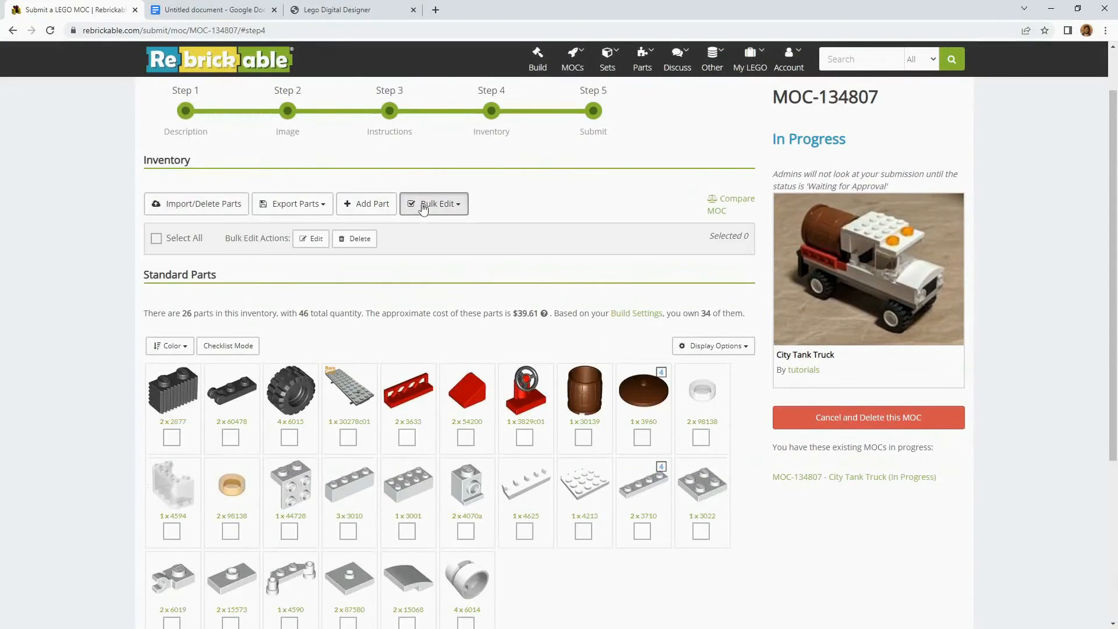
click(156, 240)
click(355, 239)
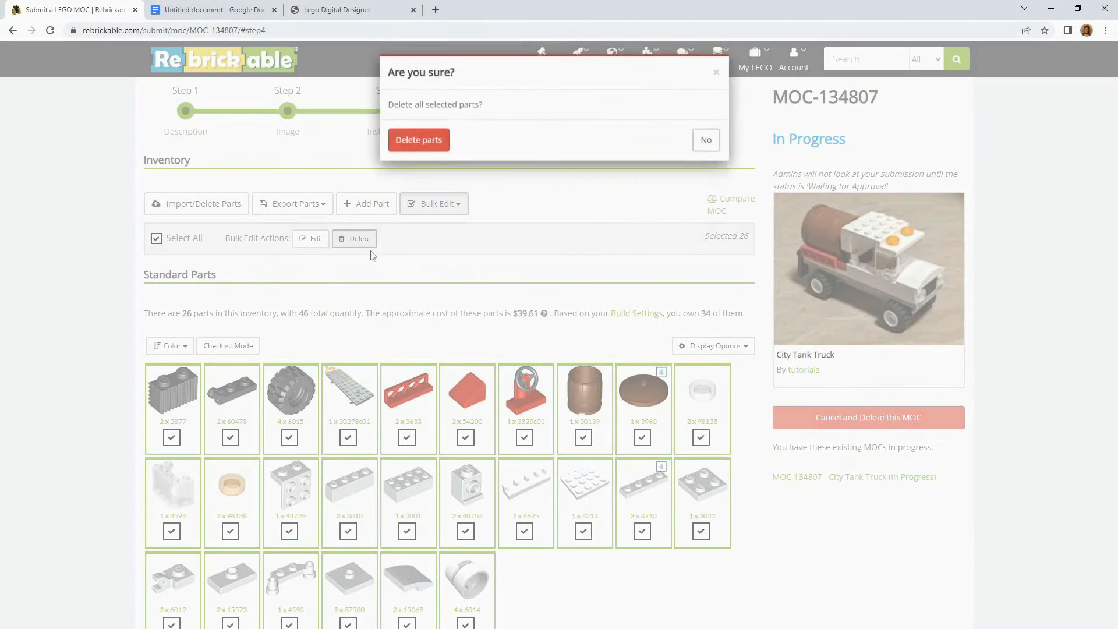
click(419, 145)
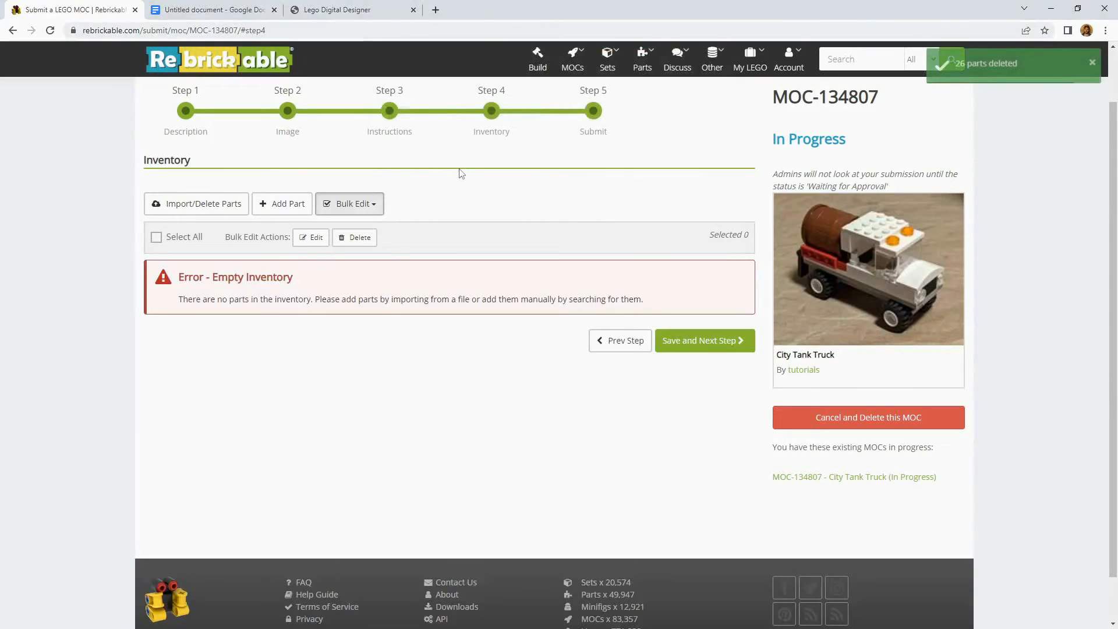
Import Simple Barrel Truck.lxf into the inventory by appending its parts, and review the import results.
click(211, 204)
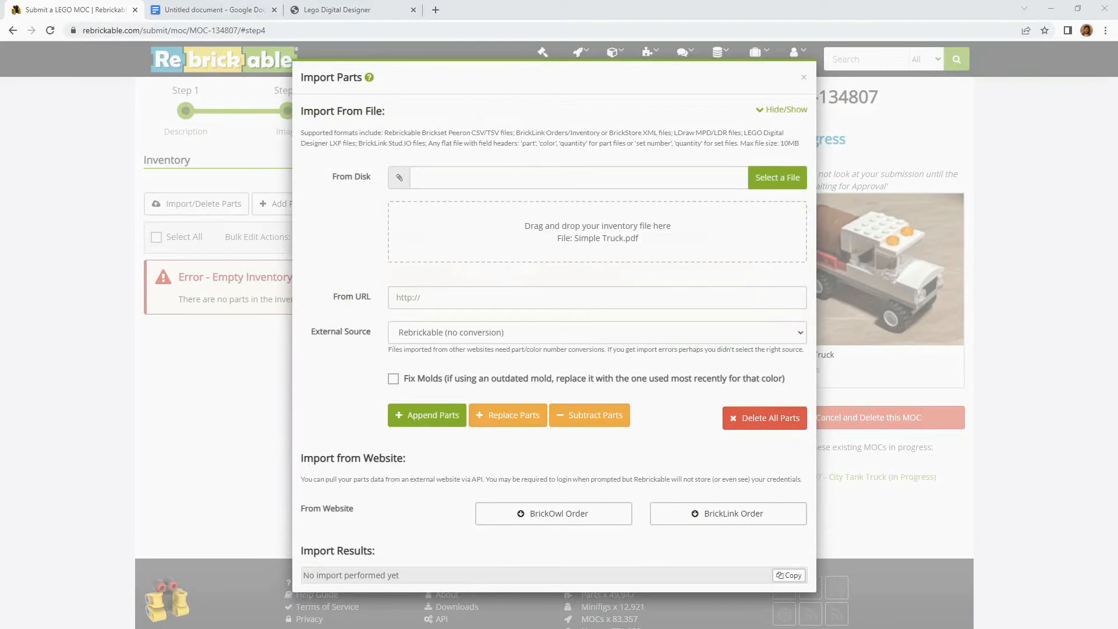
drag(1116, 287, 668, 243)
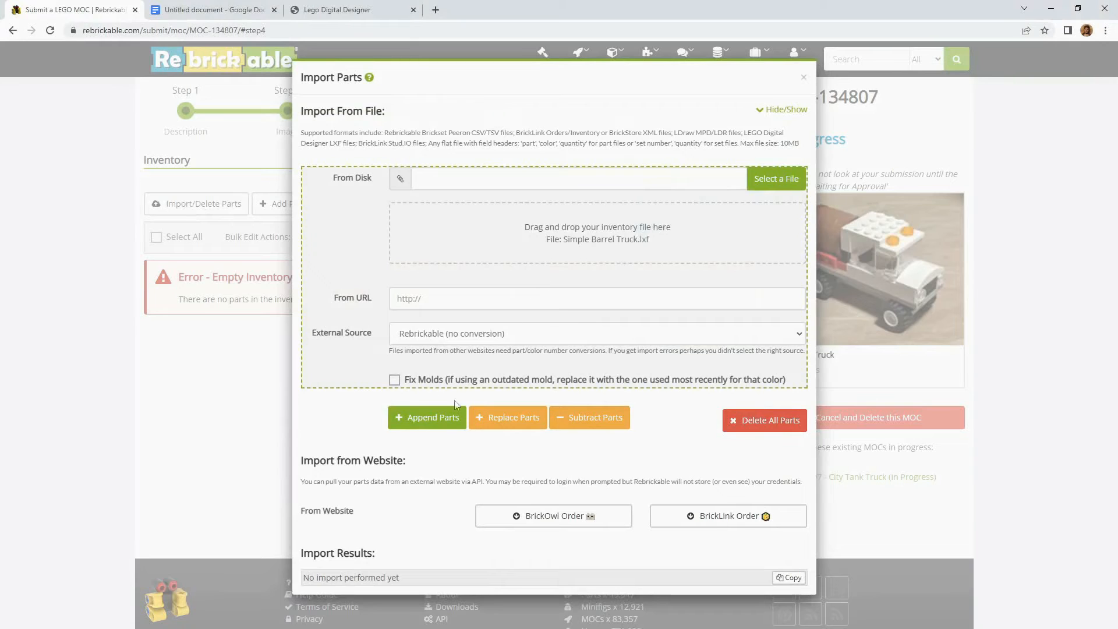
click(429, 418)
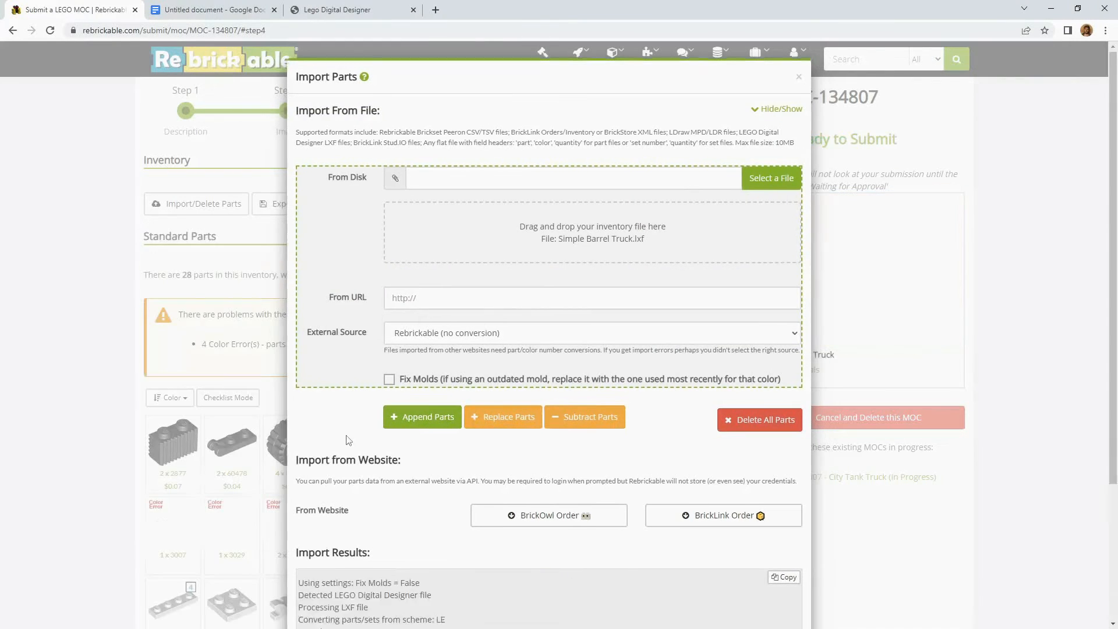
scroll(348, 440, down, 3)
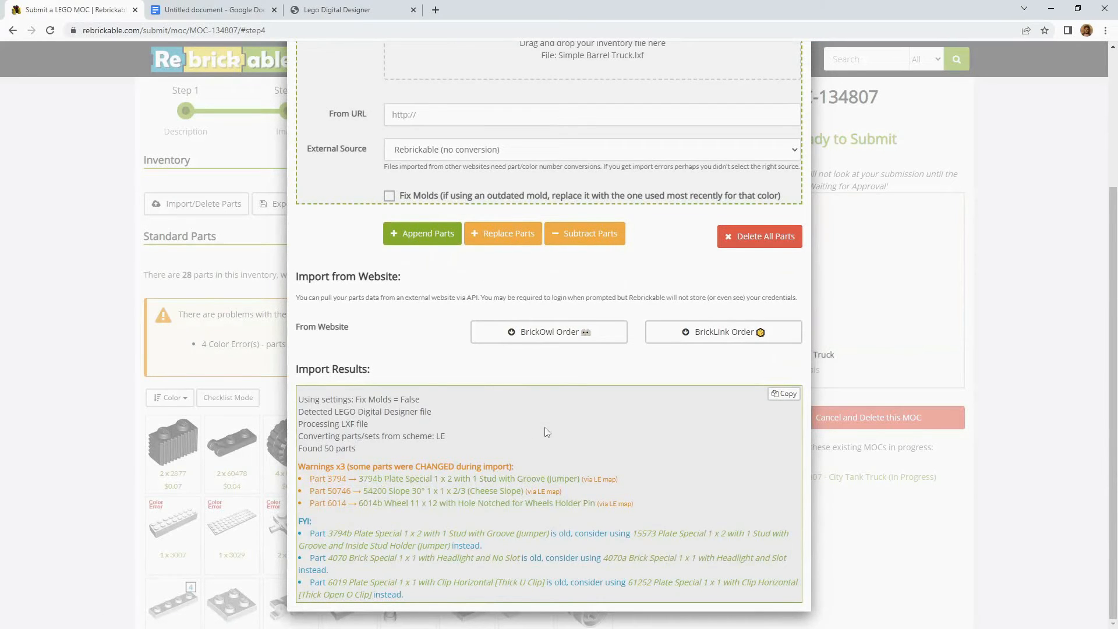
scroll(662, 220, up, 3)
click(799, 79)
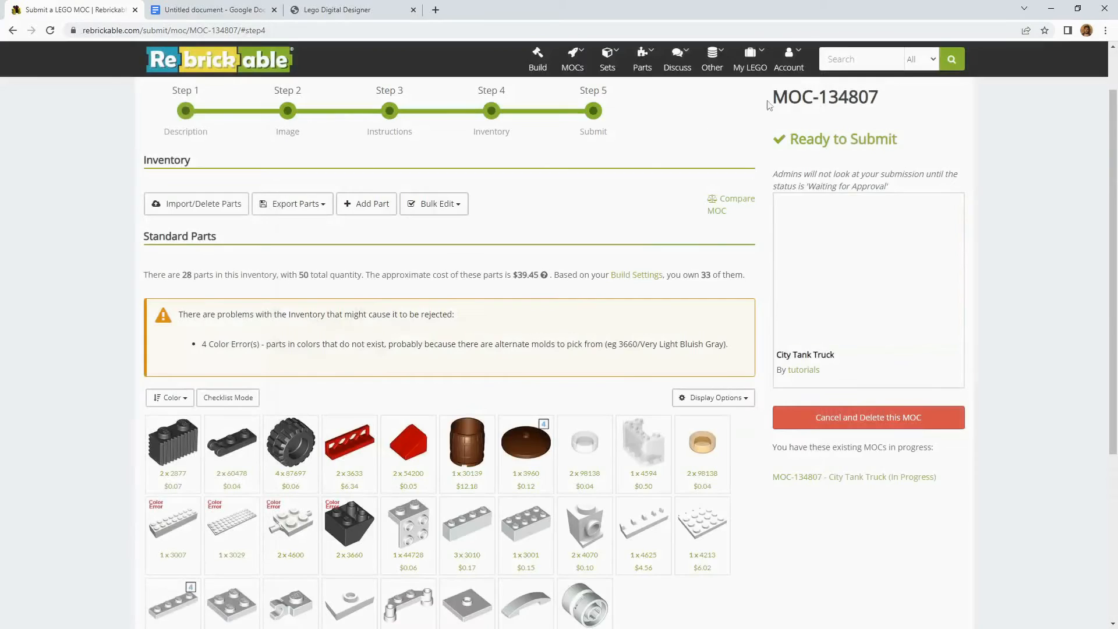
Bulk-edit the four parts marked with color errors (3007, 3029, 4600 and 3660) to Light Bluish Gray.
scroll(287, 392, down, 2)
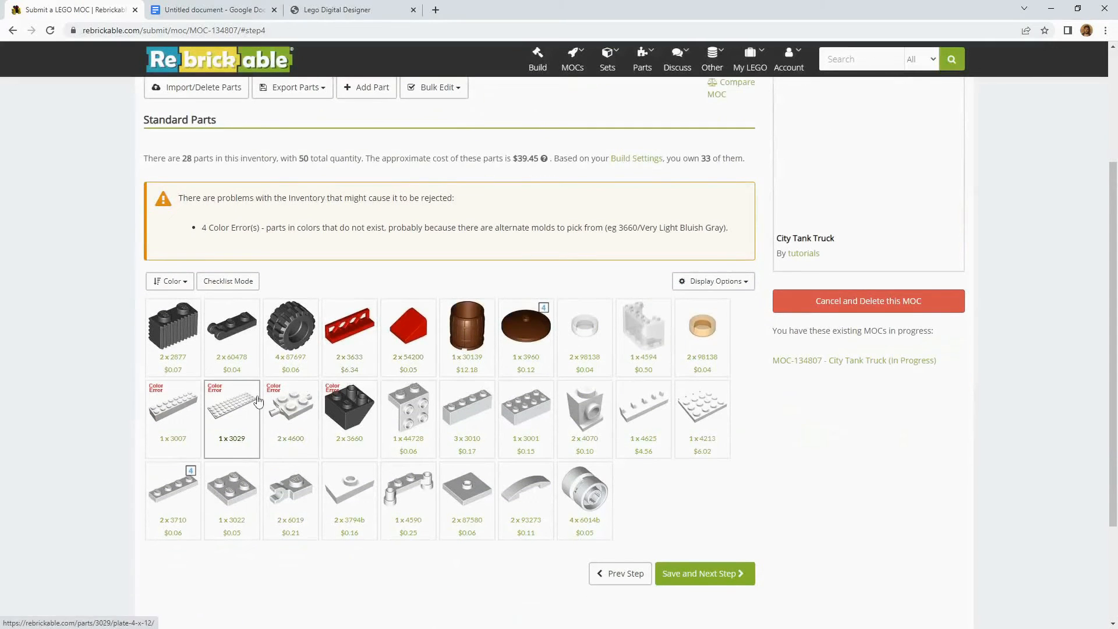
mouse_move(171, 411)
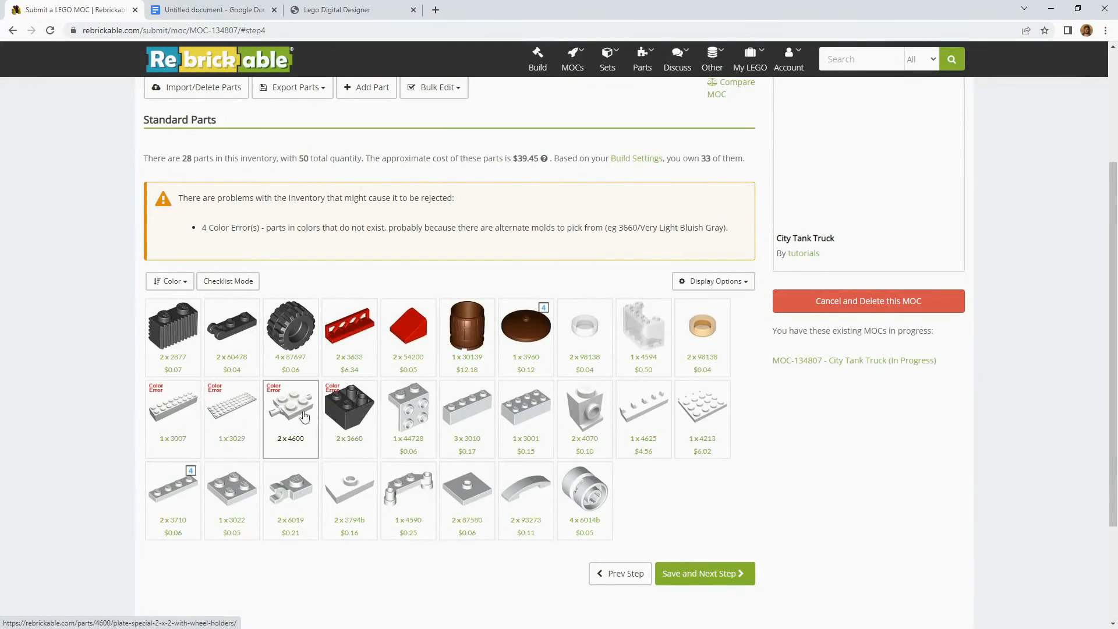
mouse_move(305, 411)
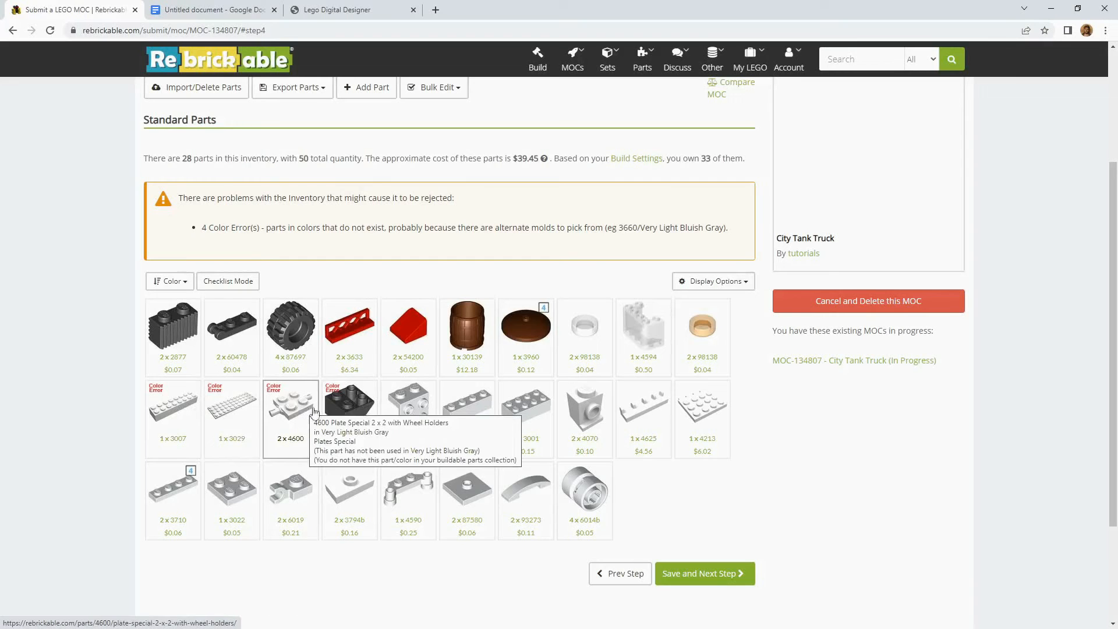
scroll(456, 194, up, 1)
click(437, 146)
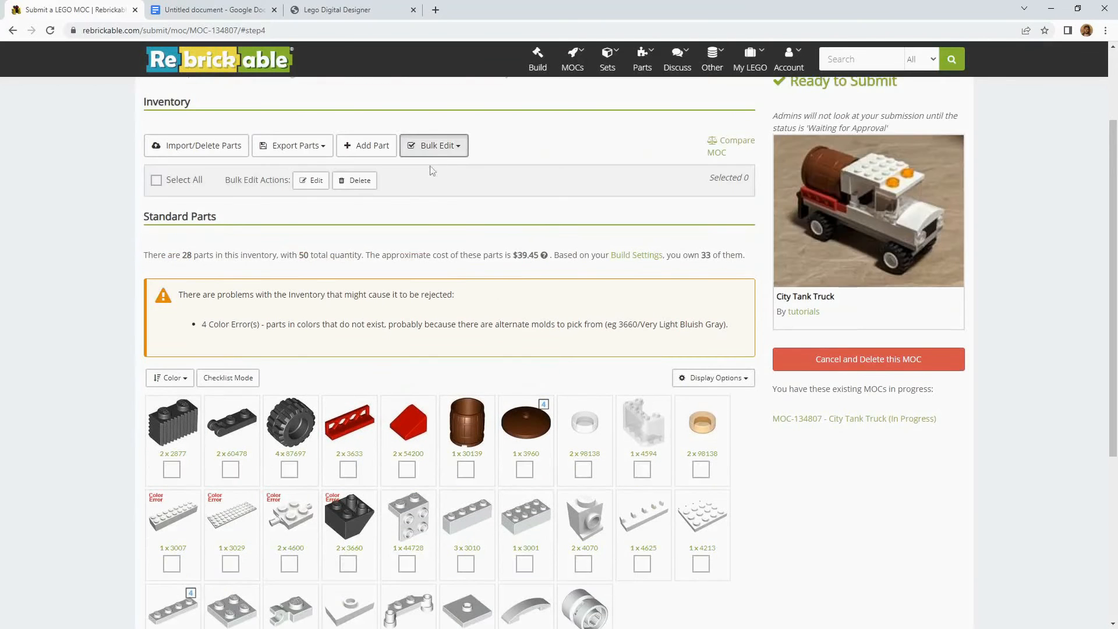
scroll(423, 221, down, 3)
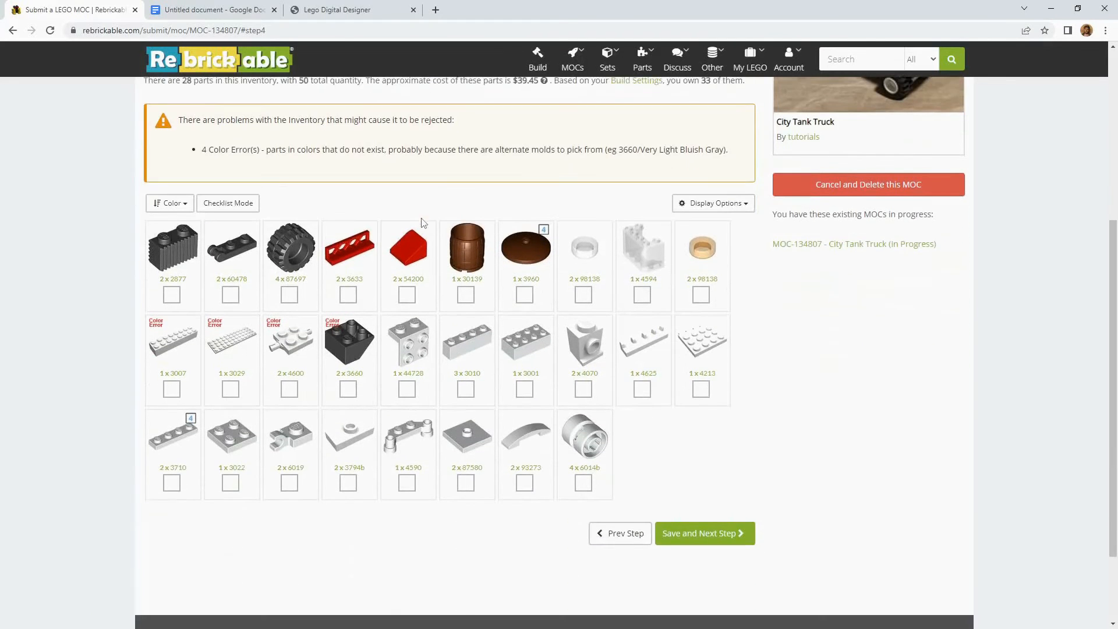
click(172, 389)
click(231, 389)
click(290, 389)
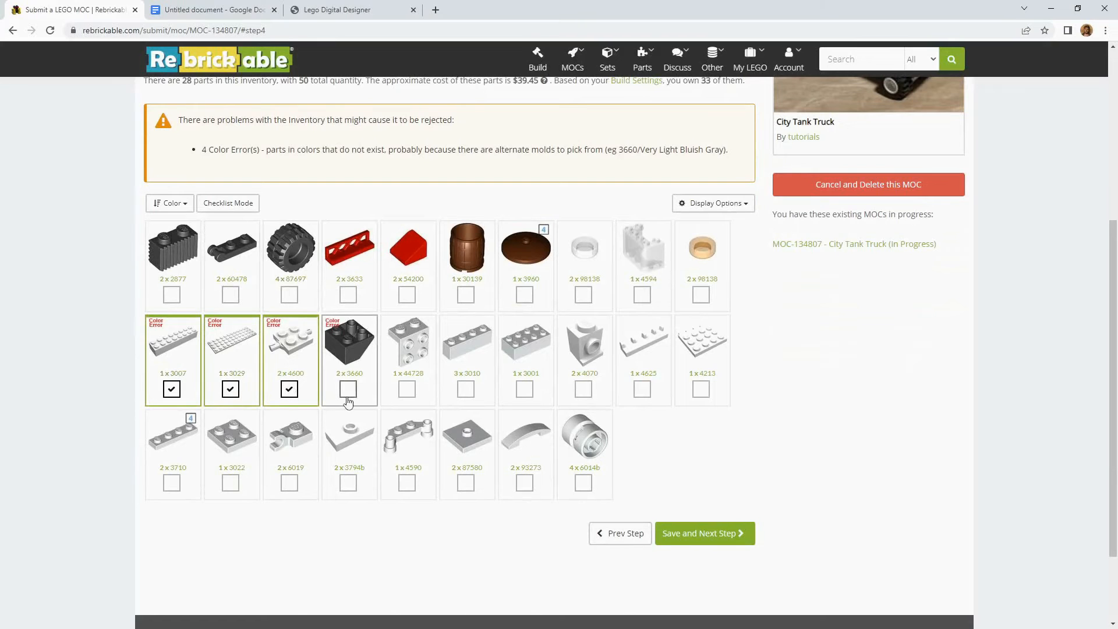
click(349, 390)
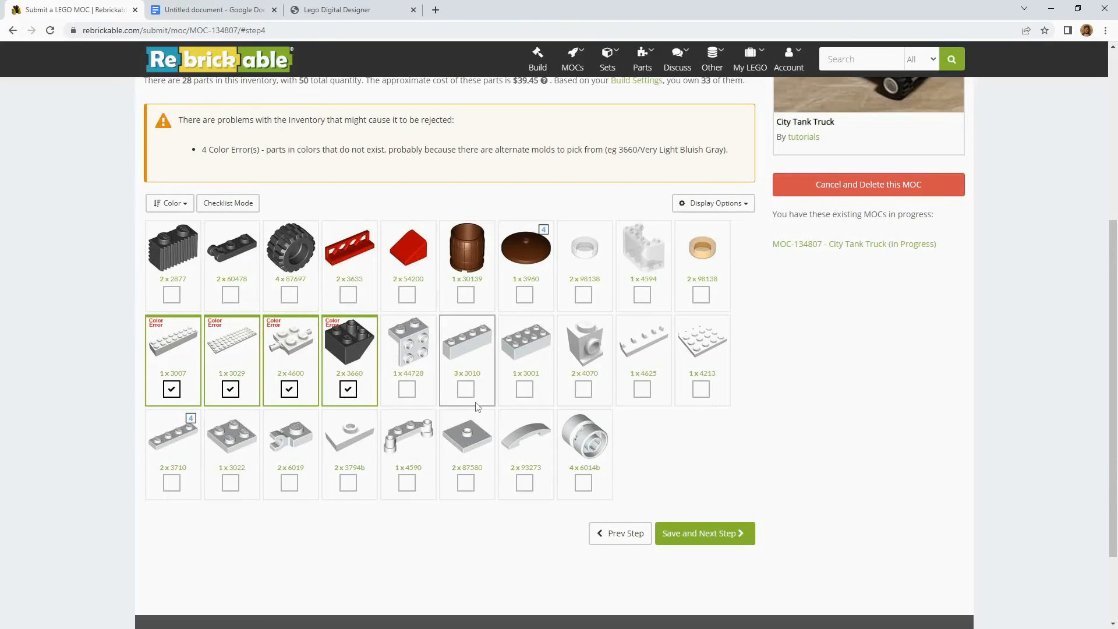
scroll(478, 406, up, 3)
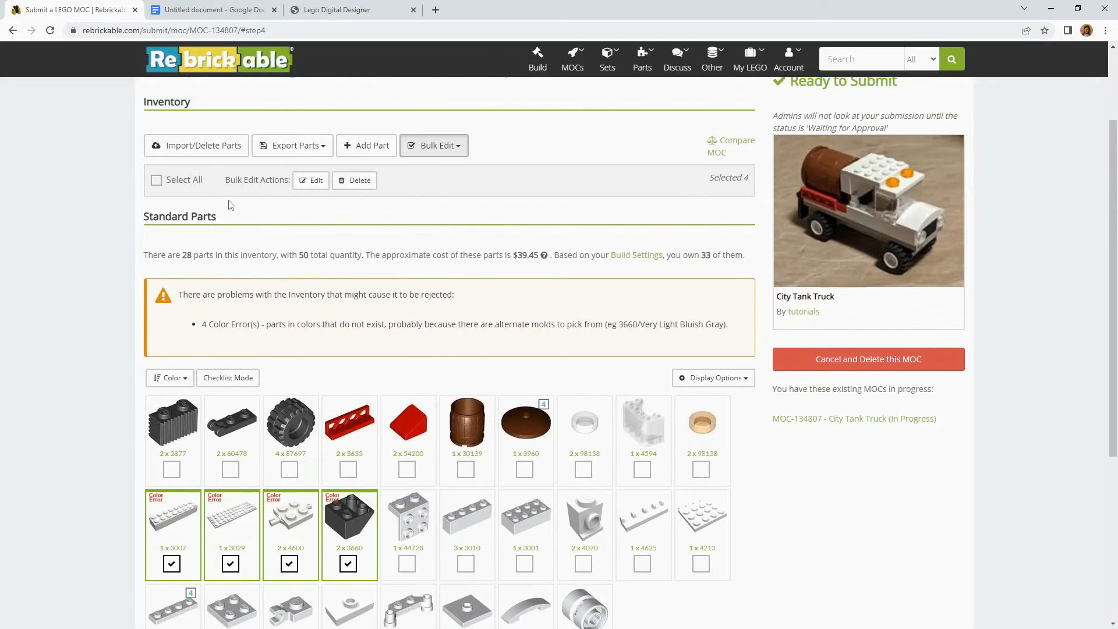
click(312, 181)
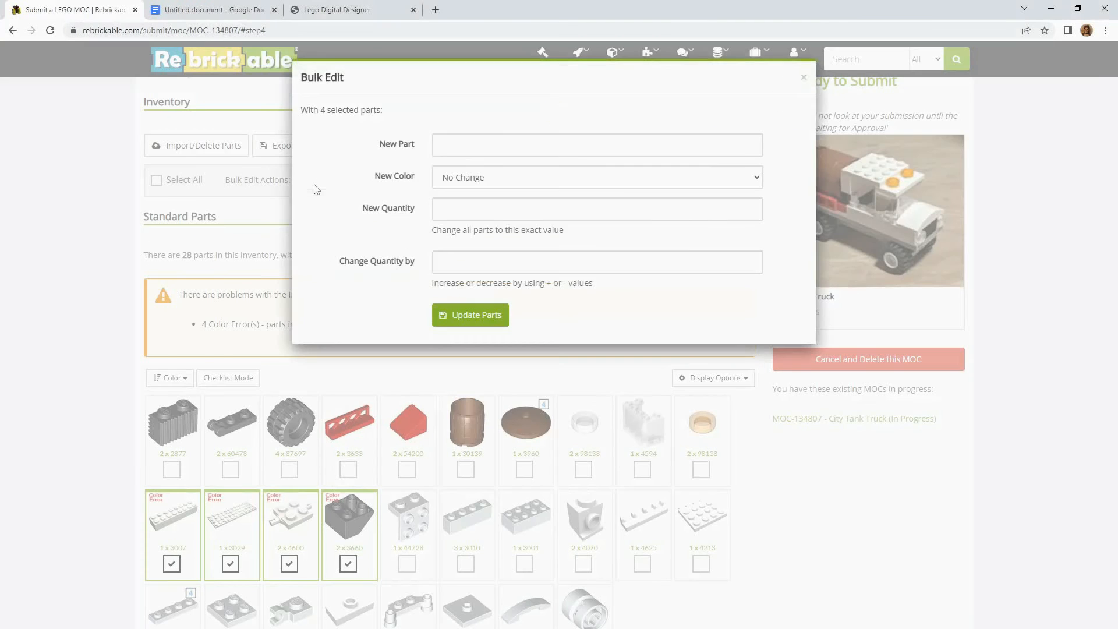
click(471, 182)
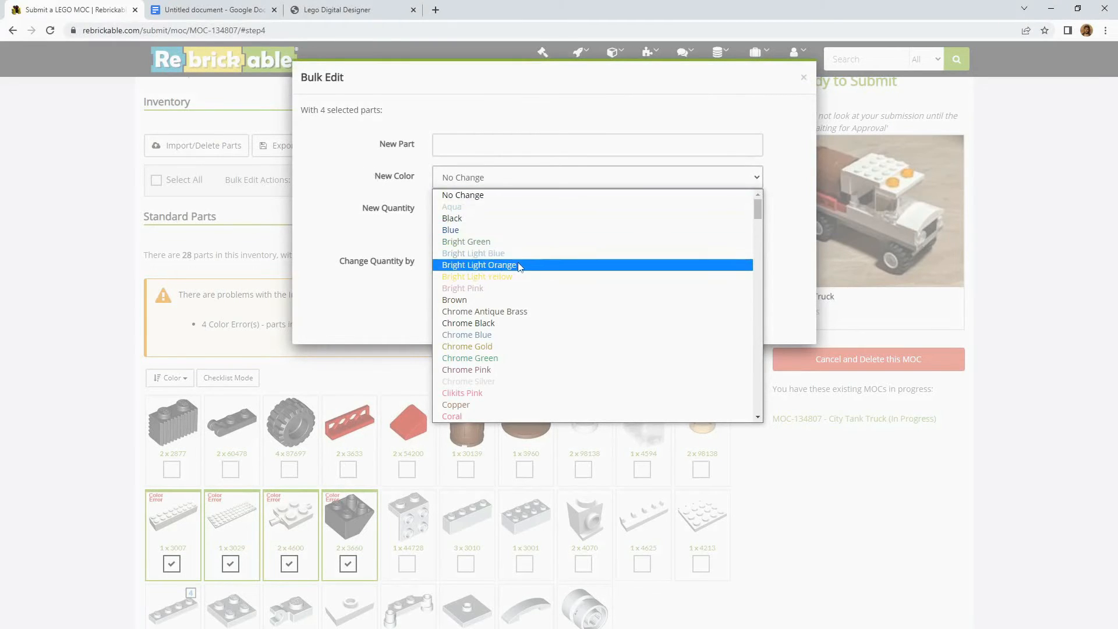
text(li)
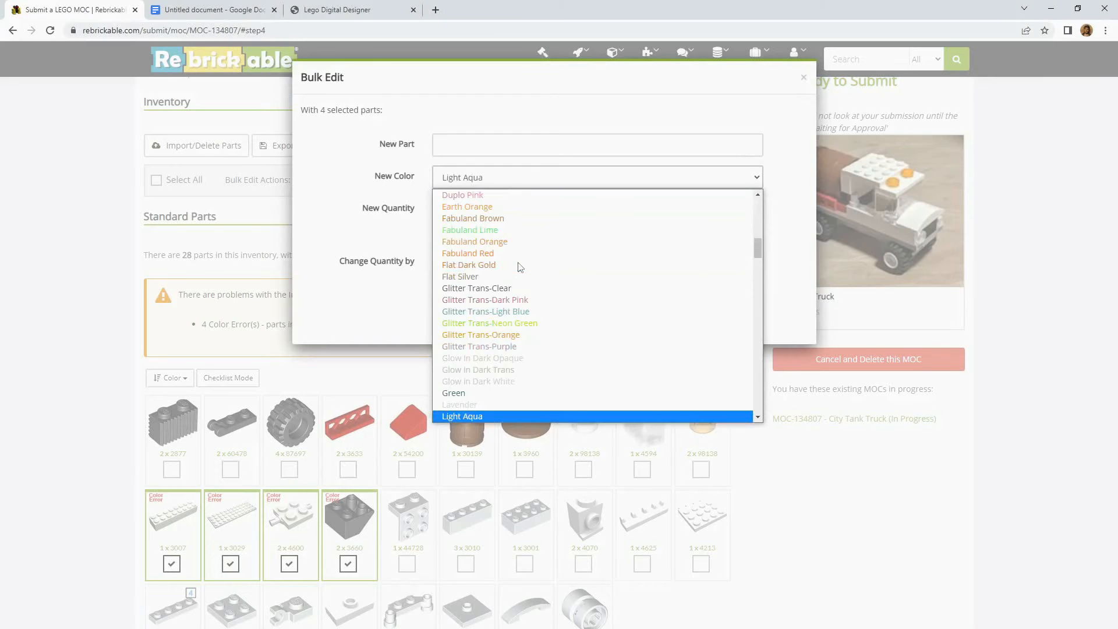
scroll(505, 332, down, 2)
click(504, 330)
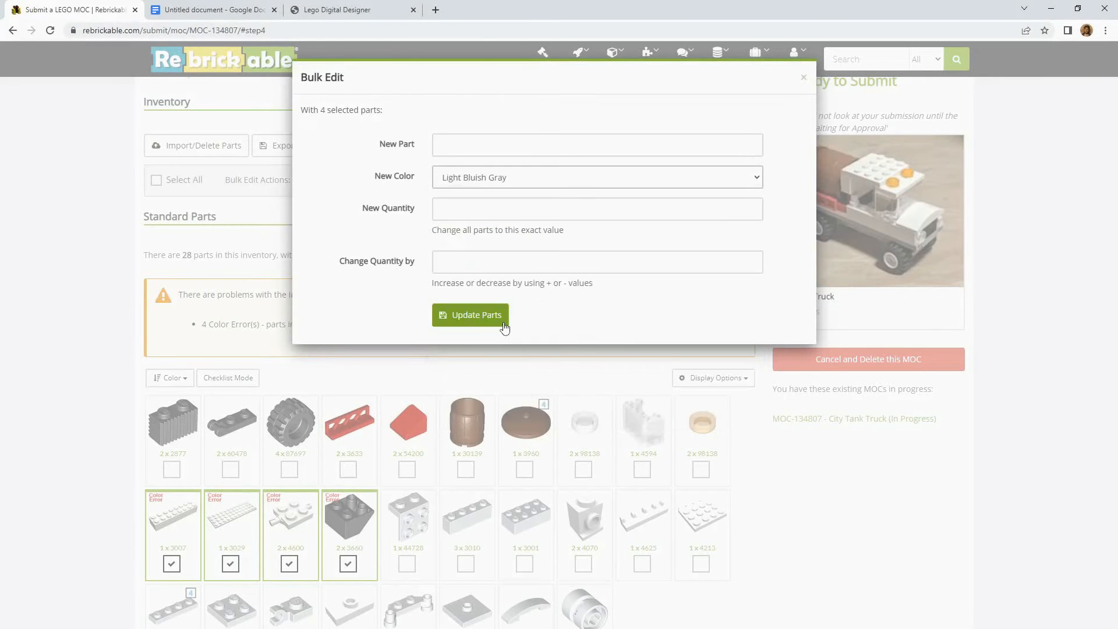
click(489, 317)
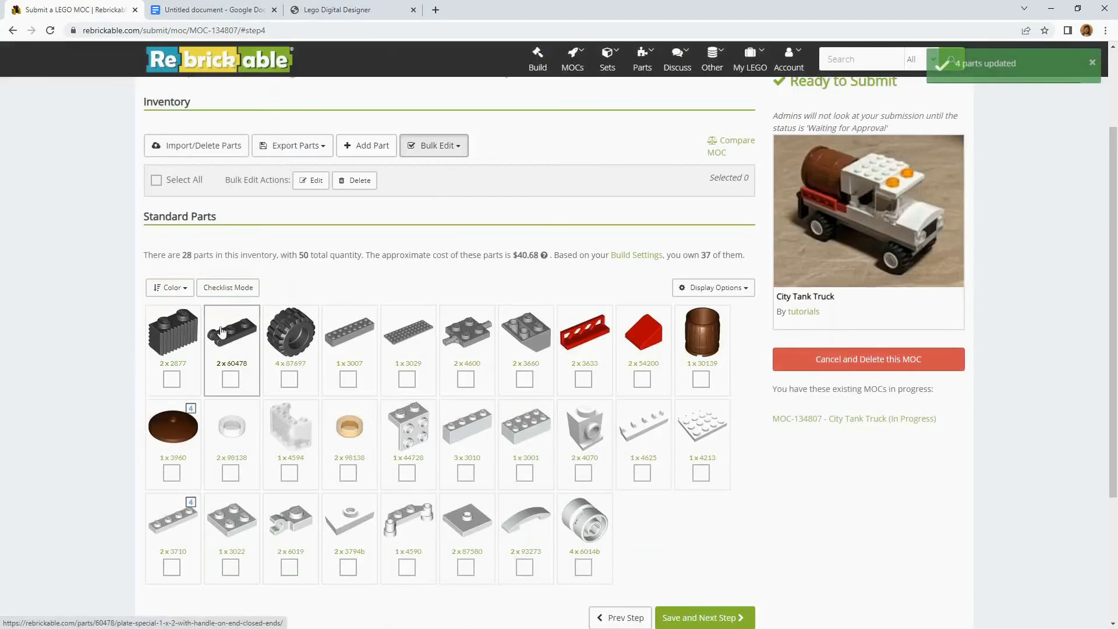
Check the updated parts inventory, save it and continue to the final submission step.
scroll(153, 383, down, 1)
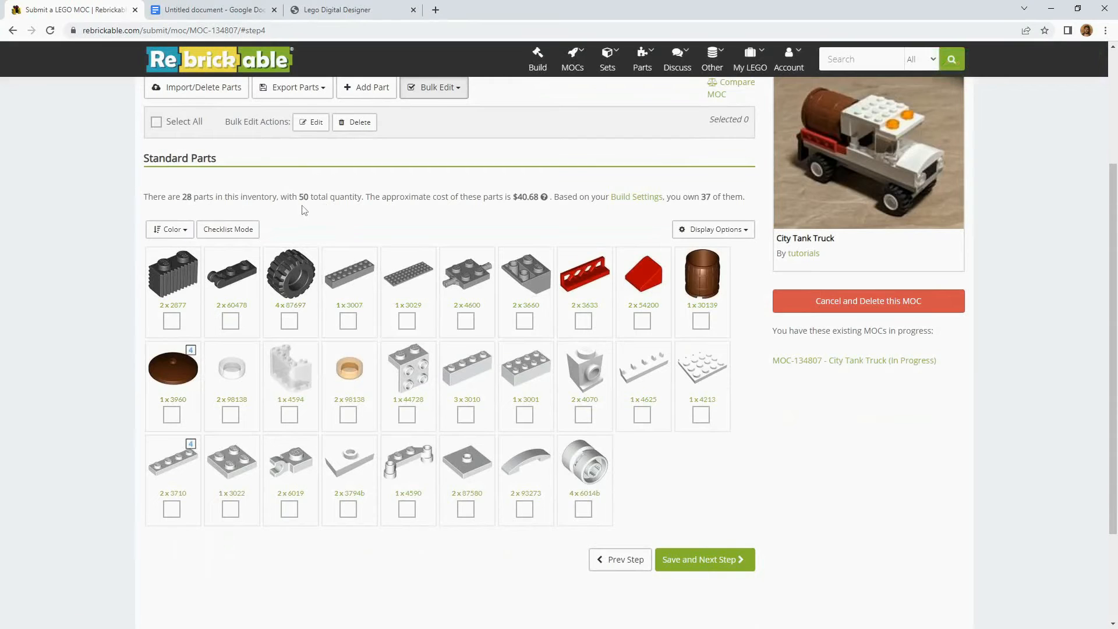
scroll(367, 243, up, 1)
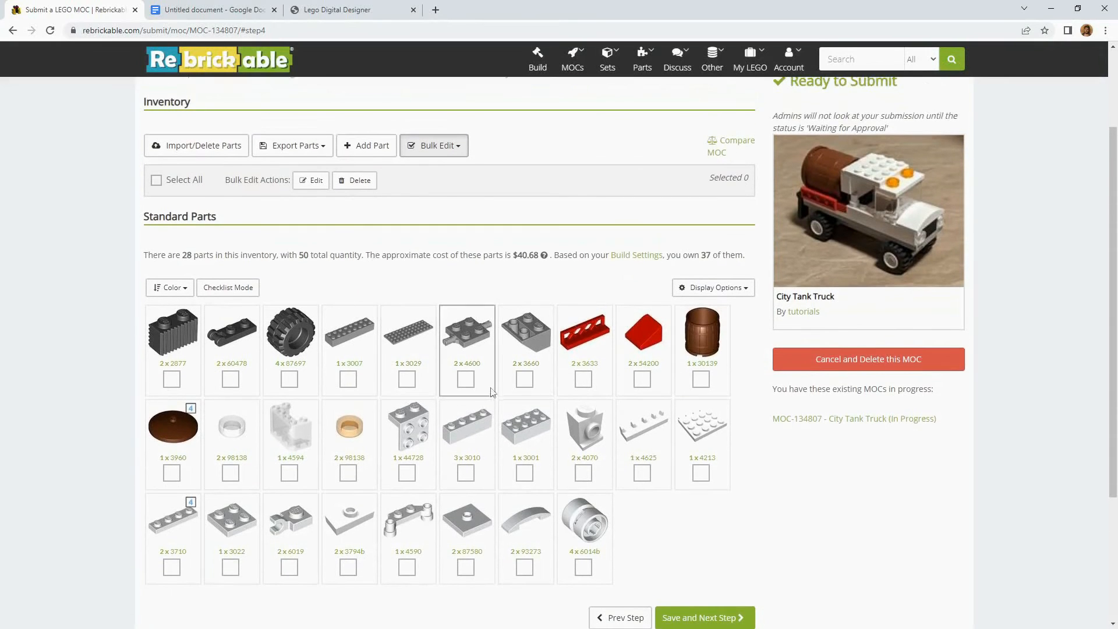
scroll(466, 355, up, 1)
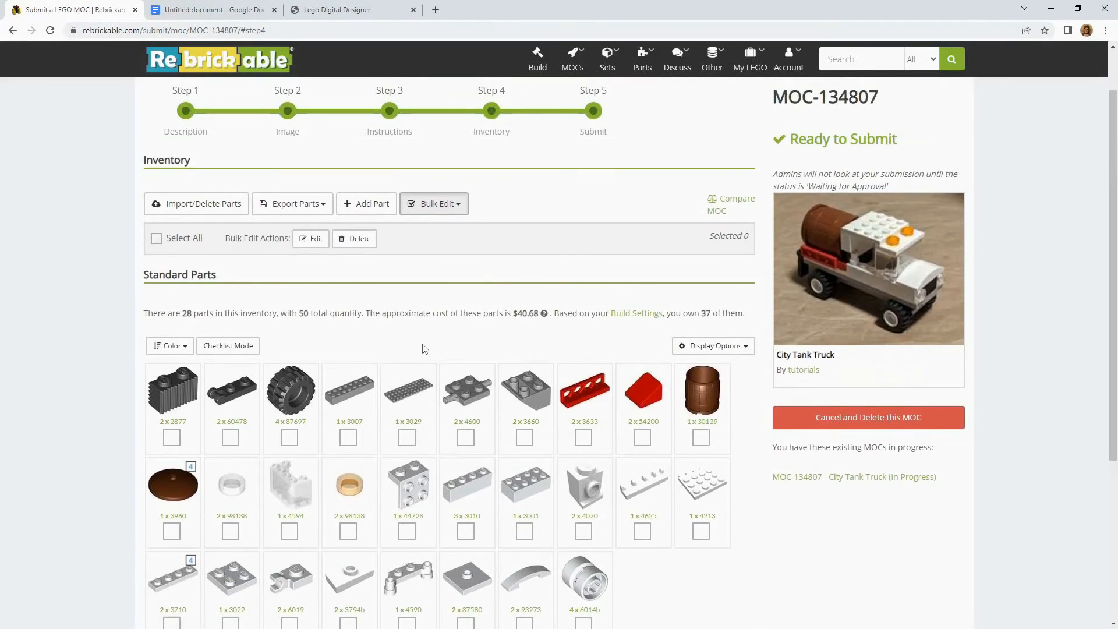
scroll(445, 350, down, 3)
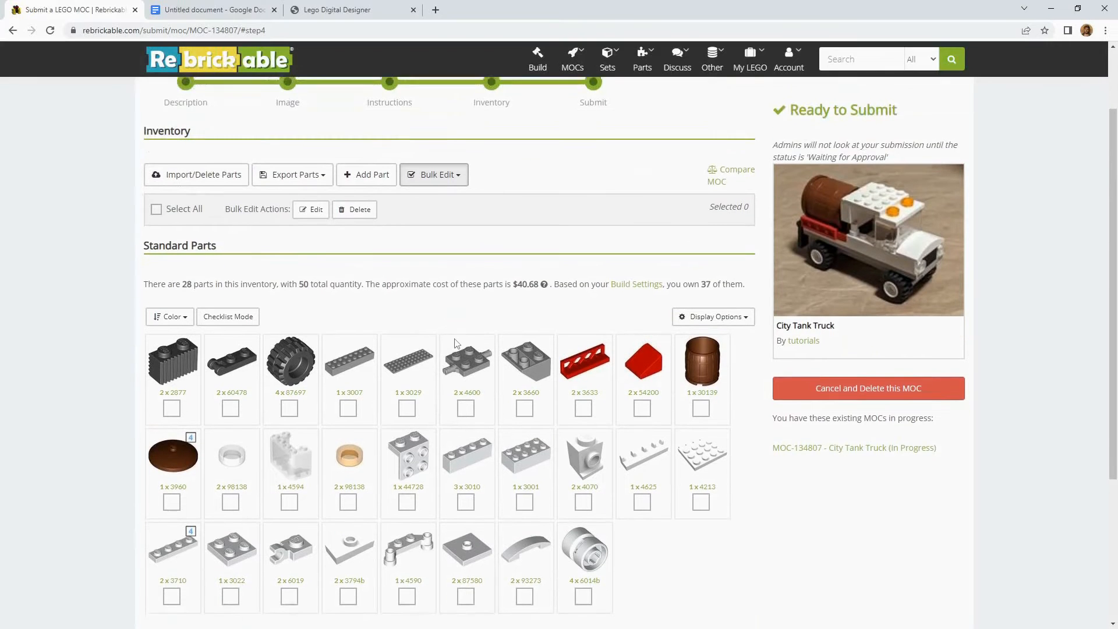
click(698, 502)
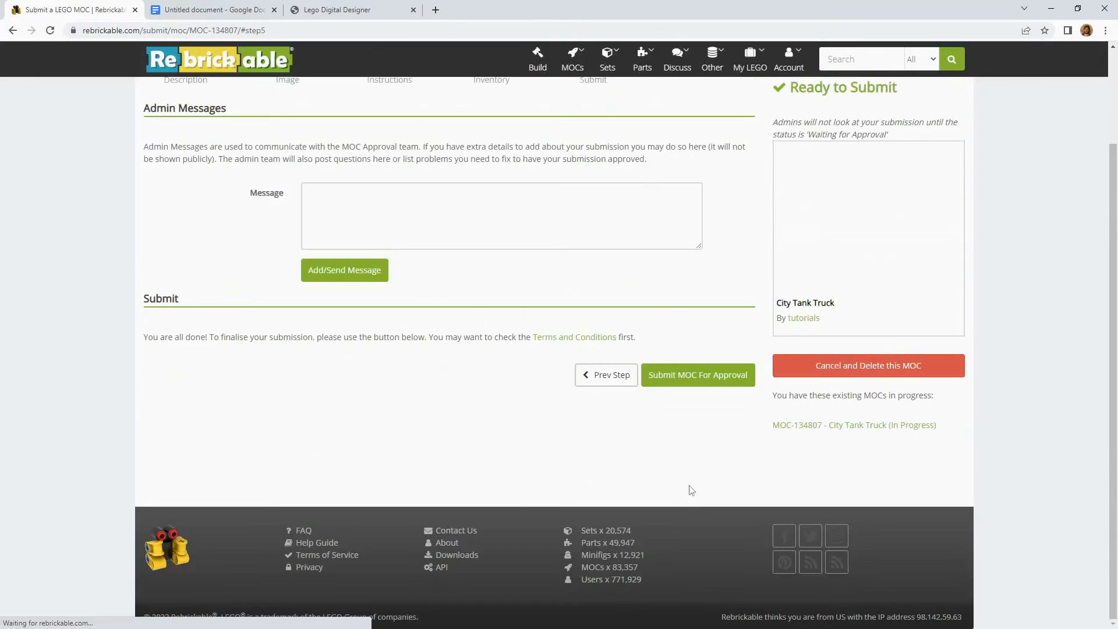
Return to the instructions step, set the type to 3D File - LEGO Digital Designer (.lxf) and delete the Simple_Truck.pdf file.
scroll(554, 353, up, 2)
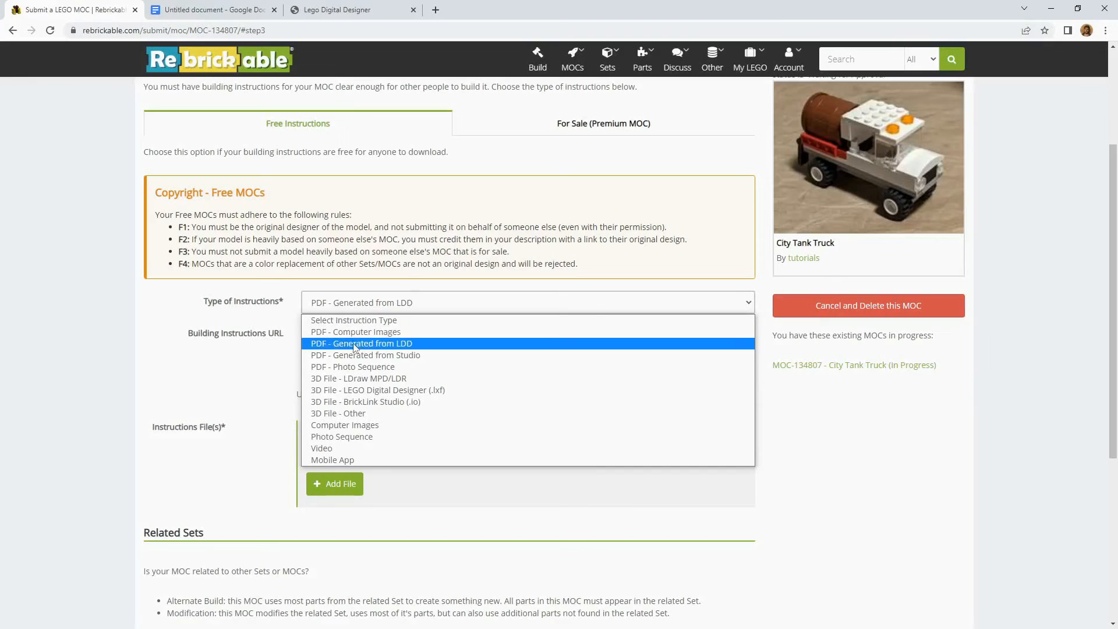
click(363, 391)
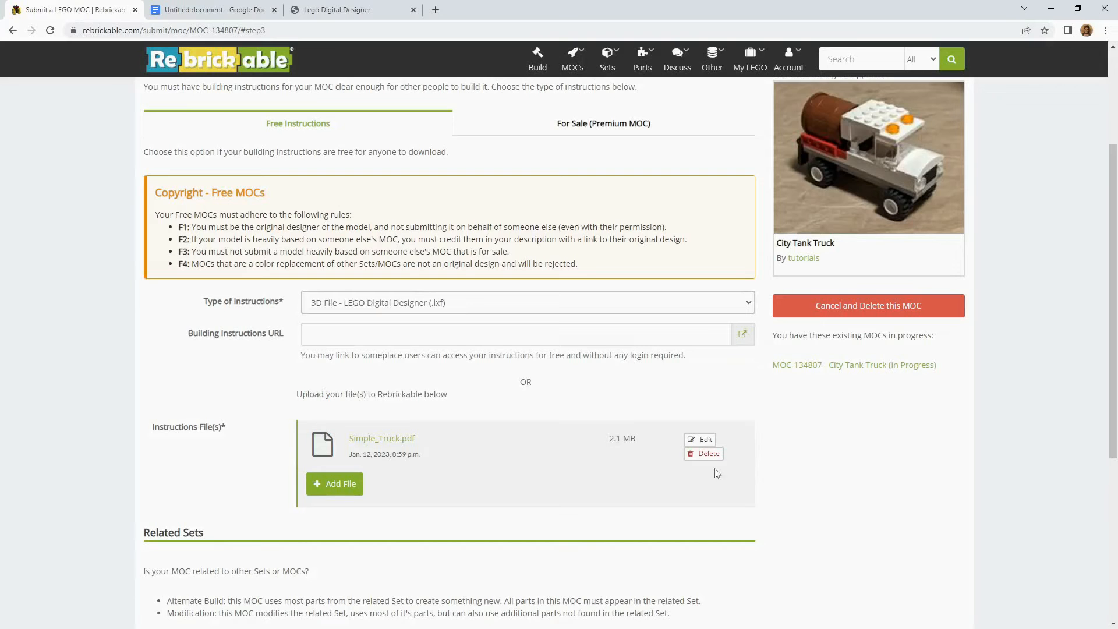
click(709, 454)
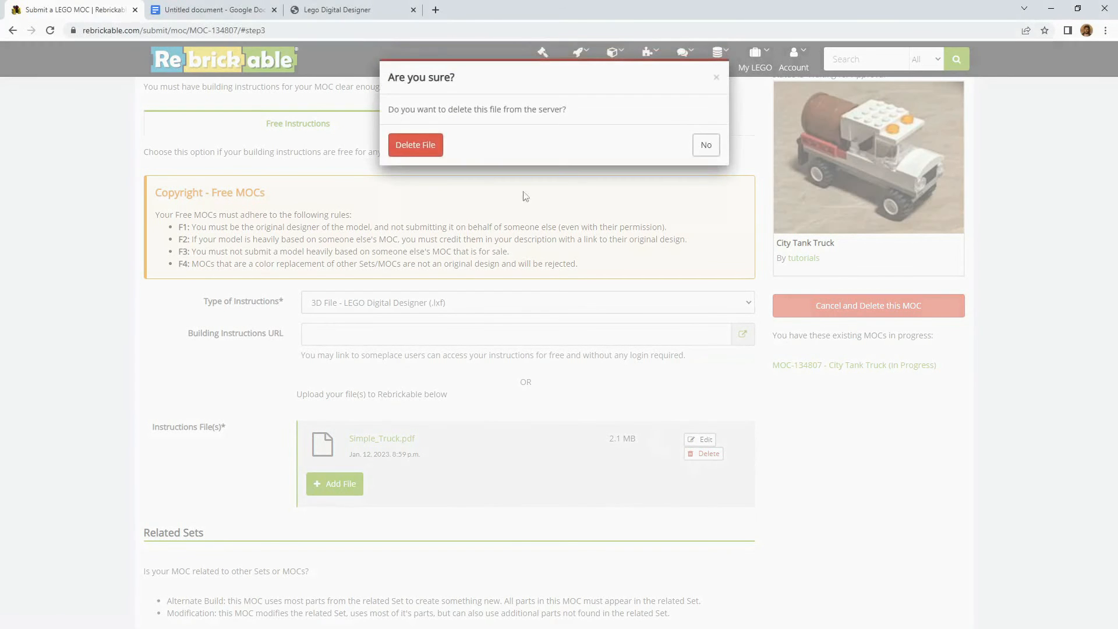
click(411, 144)
Upload Simple Barrel Truck.lxf as the MOC's building instructions file.
click(335, 506)
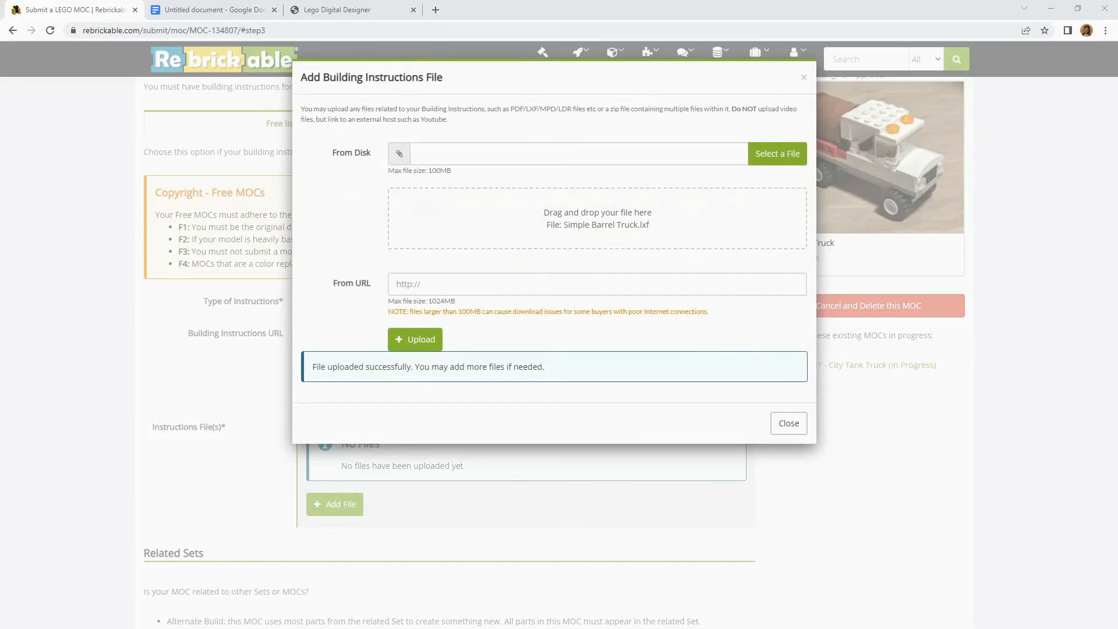
drag(827, 221, 609, 218)
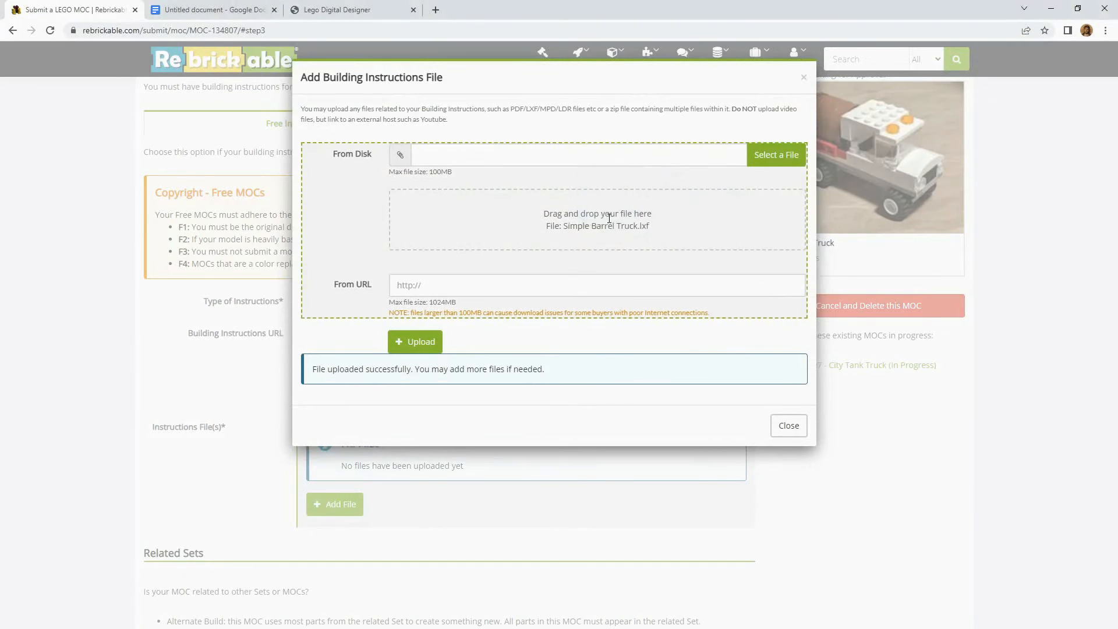
click(434, 343)
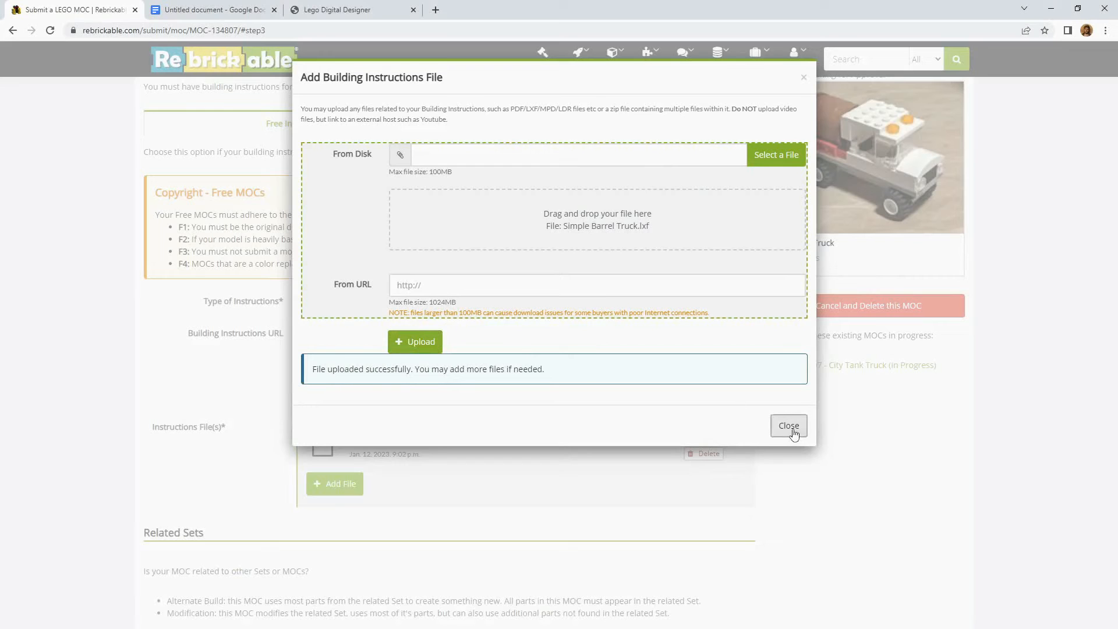
click(789, 426)
scroll(524, 262, up, 3)
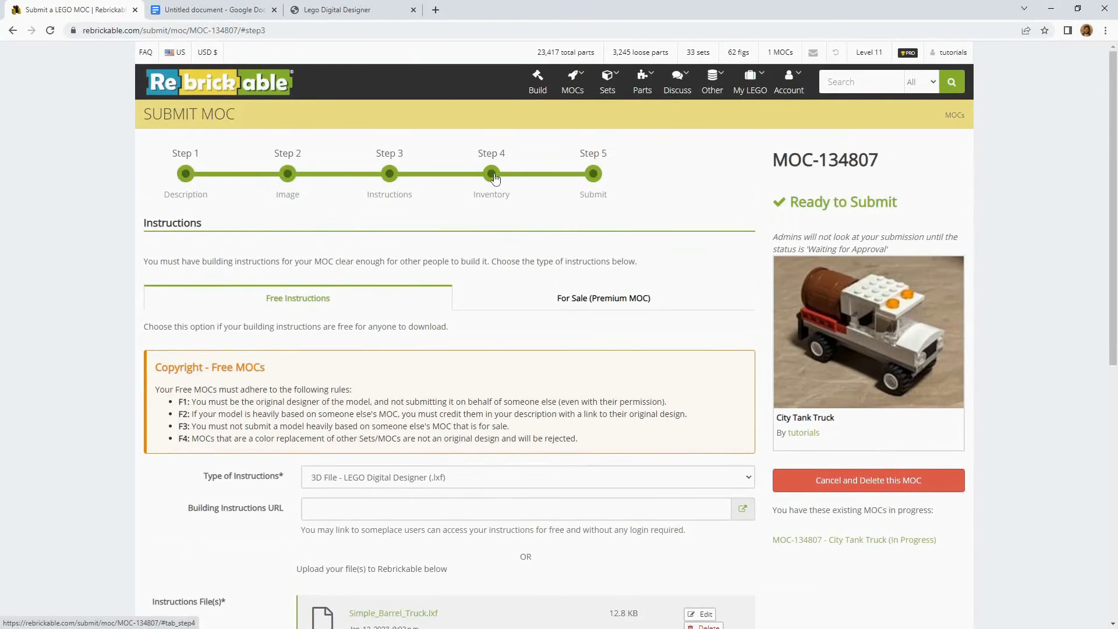
Save the inventory and continue to the final submission step, and open the instruction type choices on the Instructions step.
click(494, 175)
scroll(492, 320, down, 2)
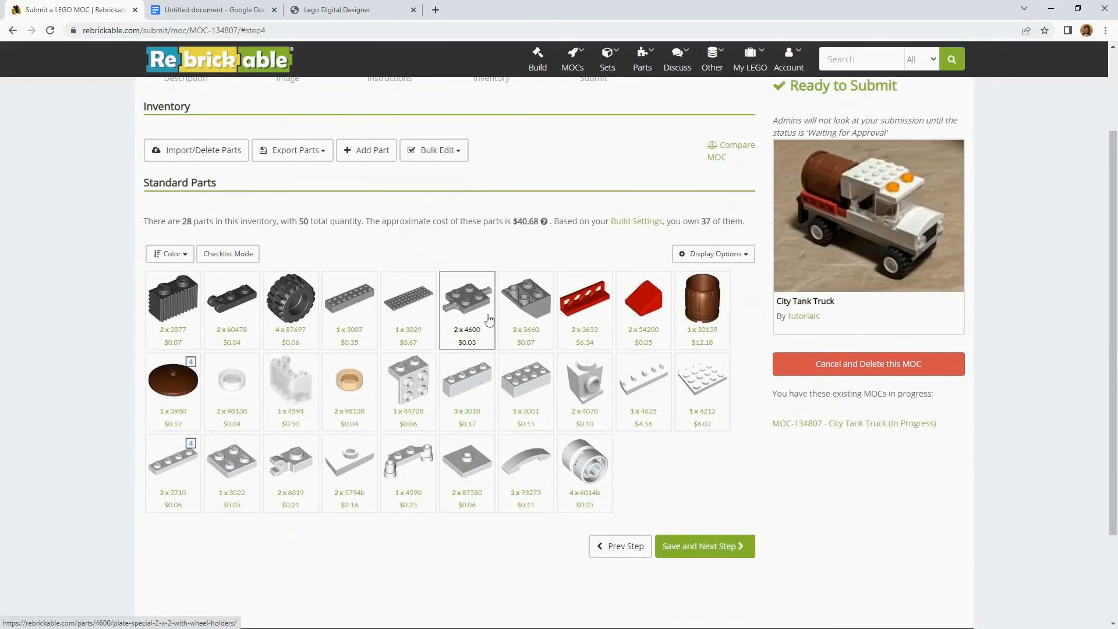
click(696, 546)
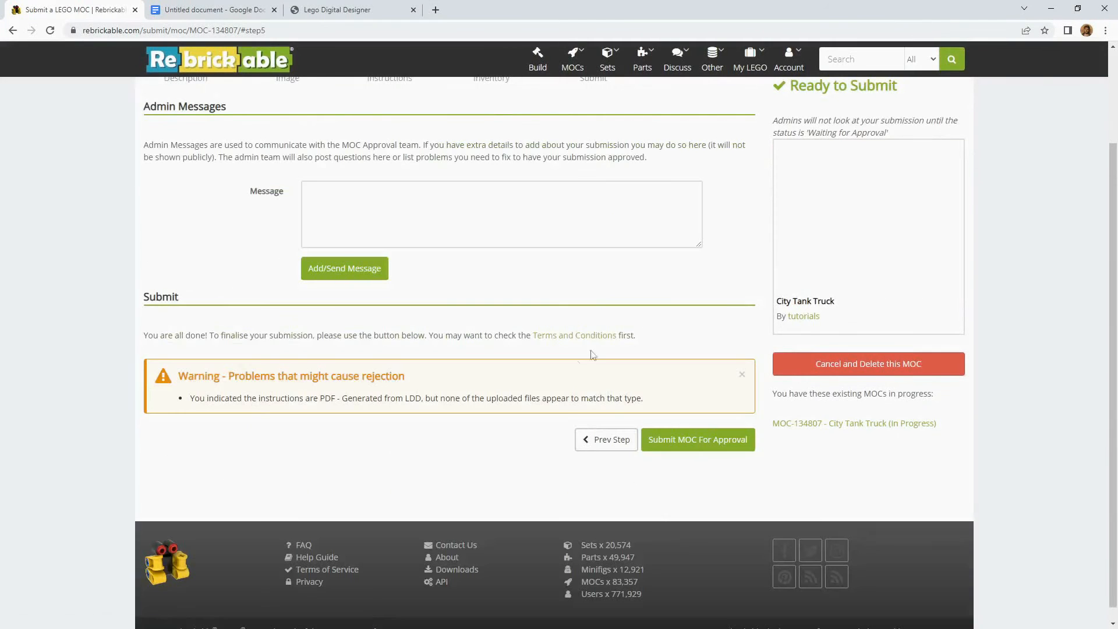
scroll(593, 354, up, 1)
scroll(716, 316, up, 1)
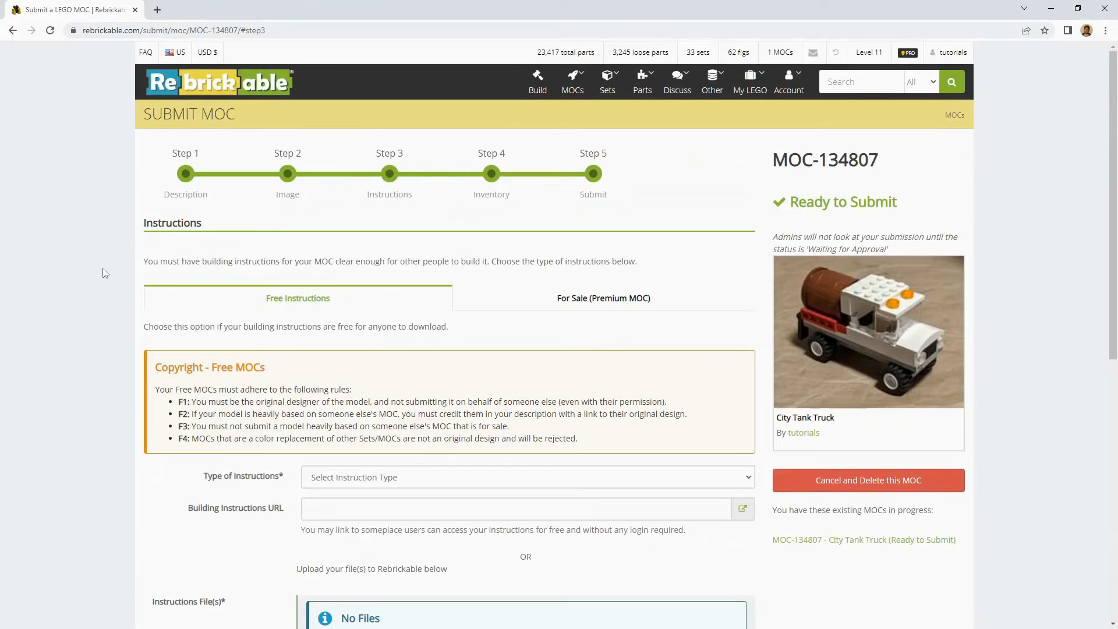
click(488, 482)
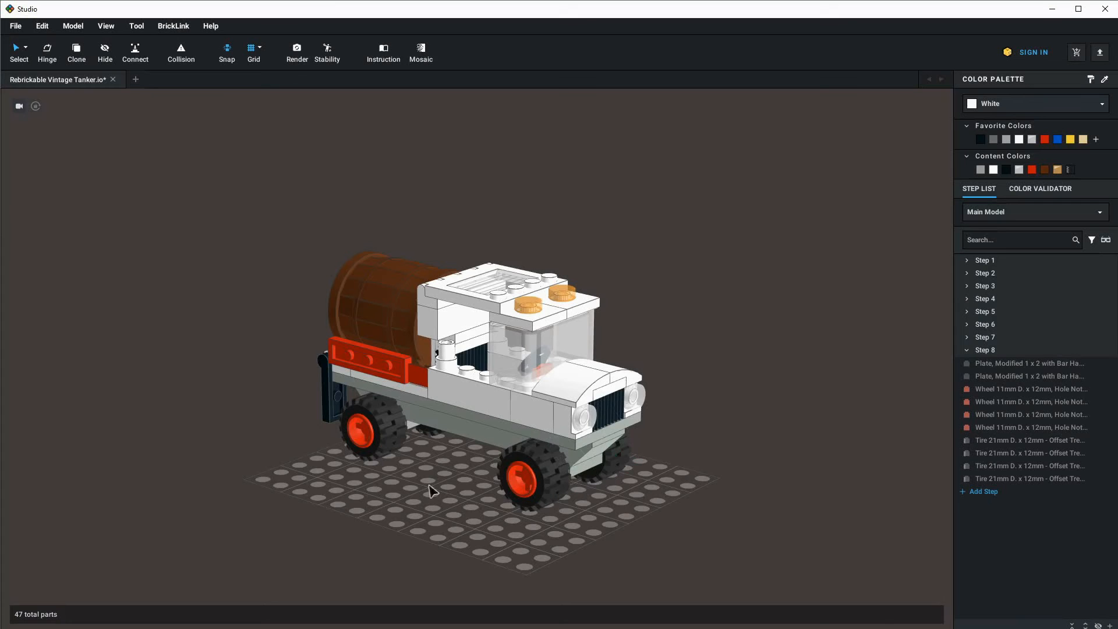
Switch to Studio and inspect the Rebrickable Vintage Tanker model from several angles, with Step 8 collapsed in the step list.
drag(429, 487, 446, 507)
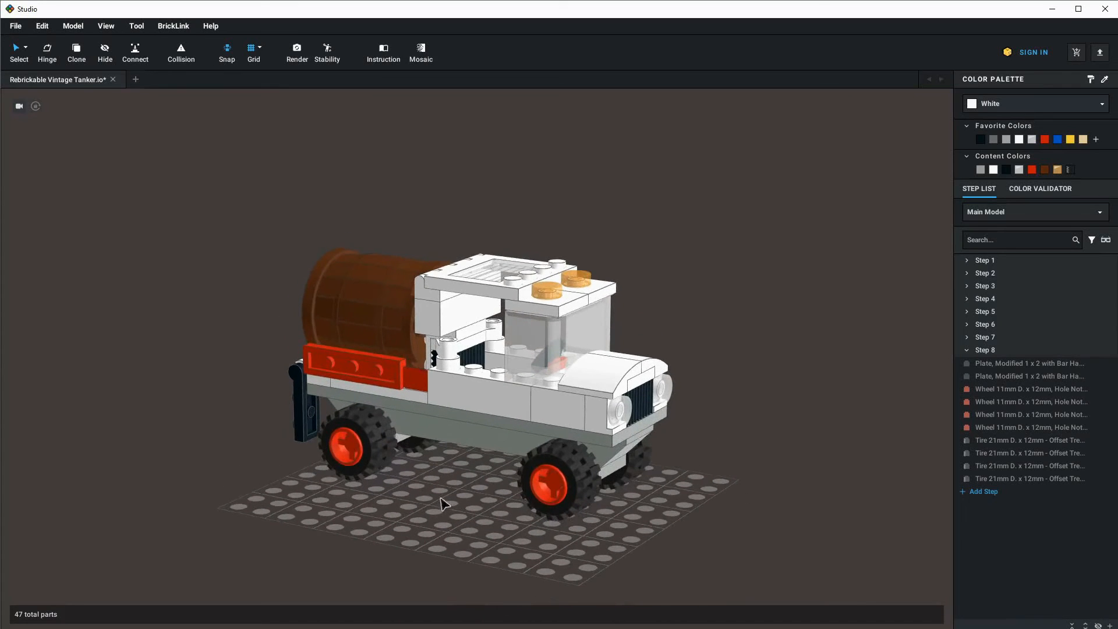
mouse_move(458, 502)
mouse_down()
mouse_move(395, 510)
mouse_move(465, 507)
mouse_up()
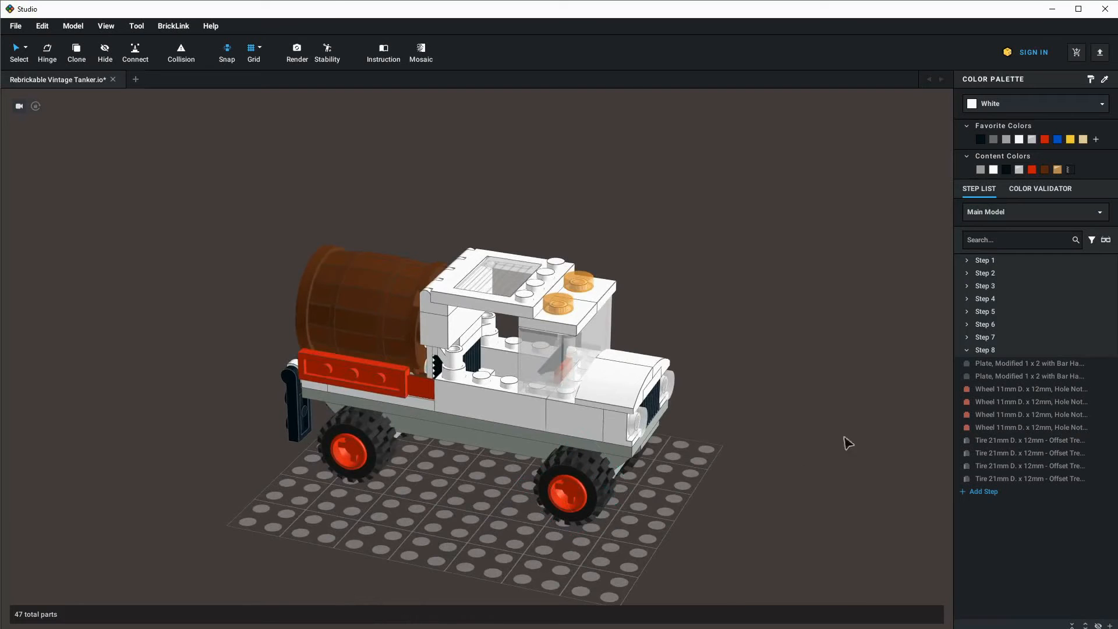
drag(789, 412, 773, 424)
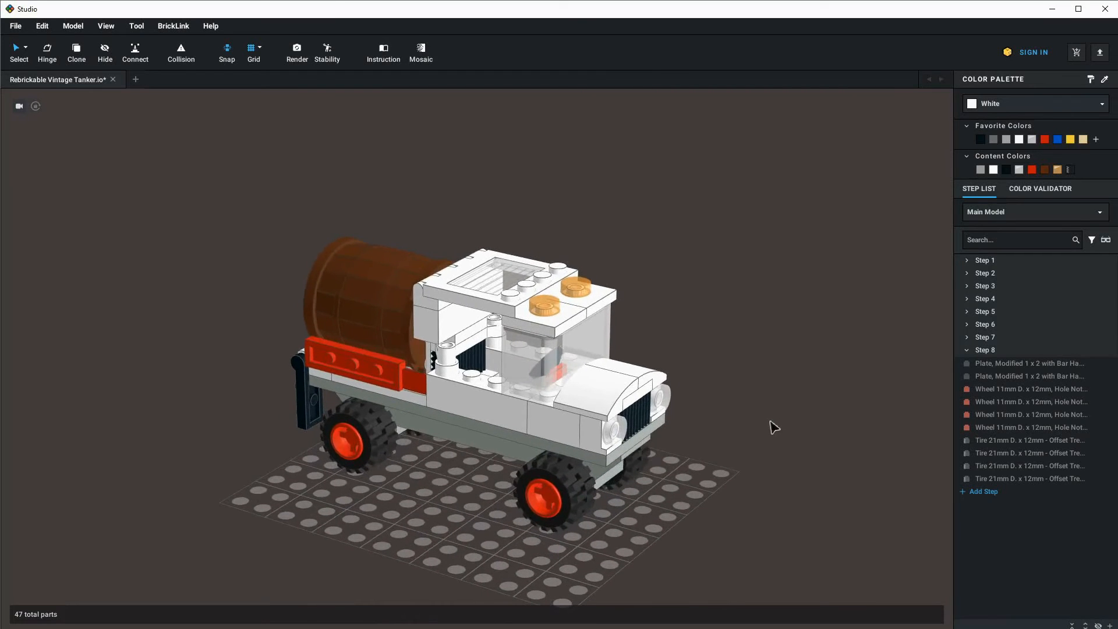
click(966, 352)
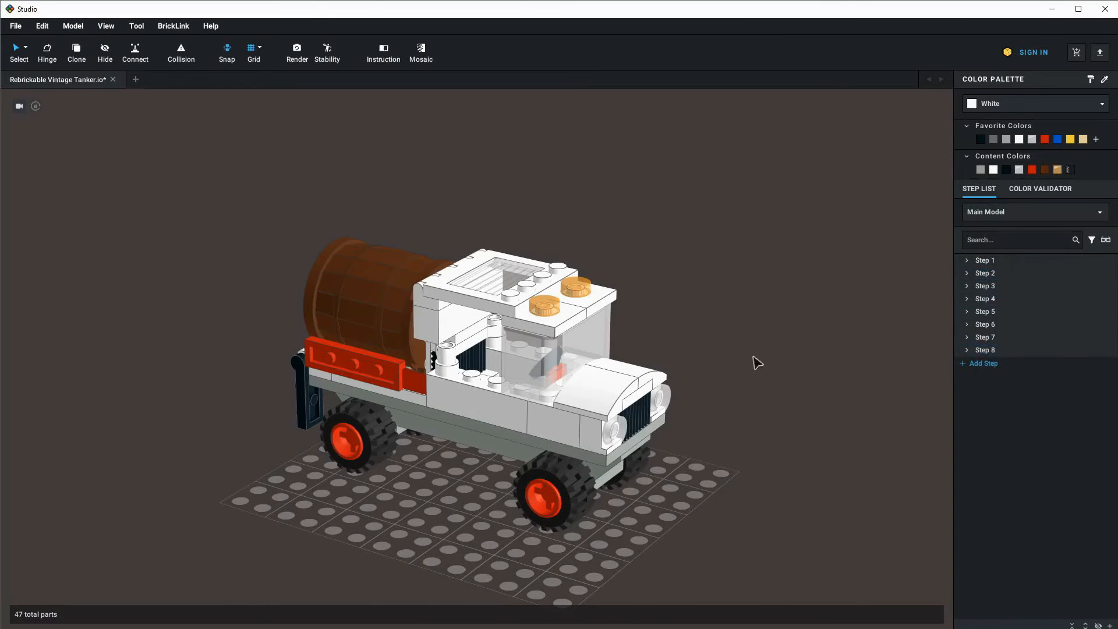
scroll(756, 384, up, 3)
mouse_move(768, 406)
mouse_down()
mouse_move(759, 411)
mouse_move(776, 408)
mouse_up()
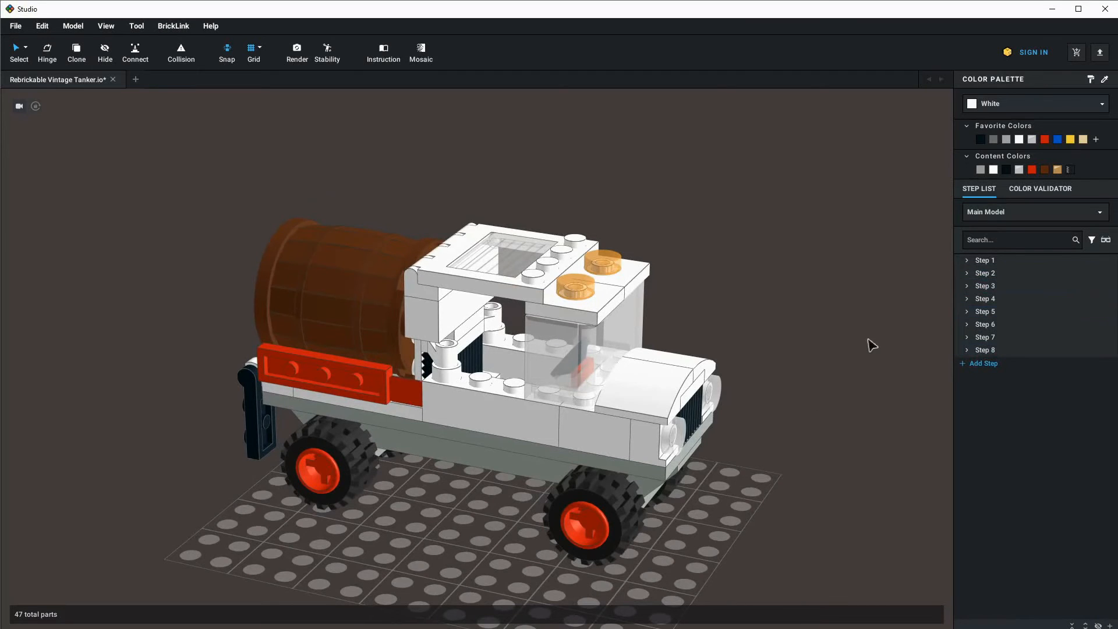
Examine which parts are assigned to building Steps 1 and 2 of the main model, and collapse both steps.
click(967, 260)
click(1002, 274)
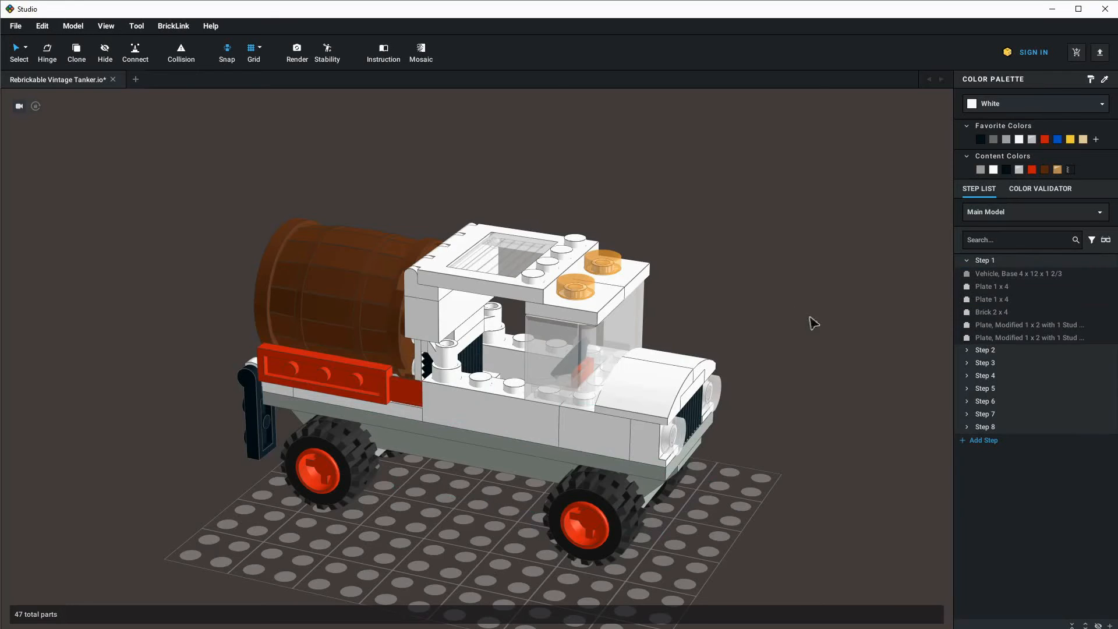
mouse_move(785, 382)
mouse_down()
mouse_move(762, 380)
mouse_move(778, 374)
mouse_up()
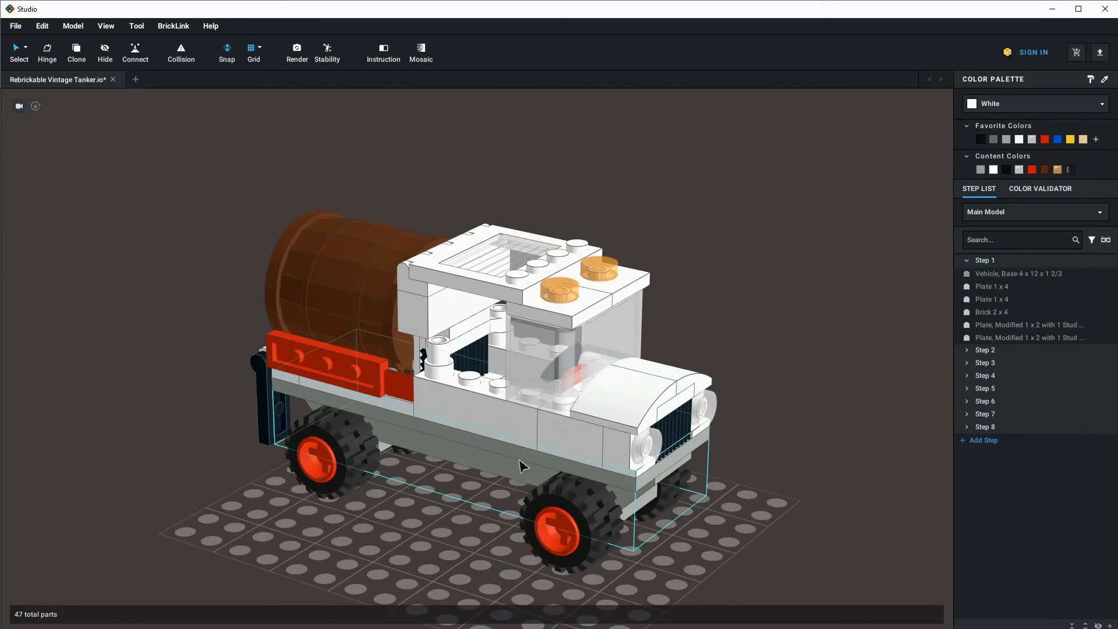
click(1017, 276)
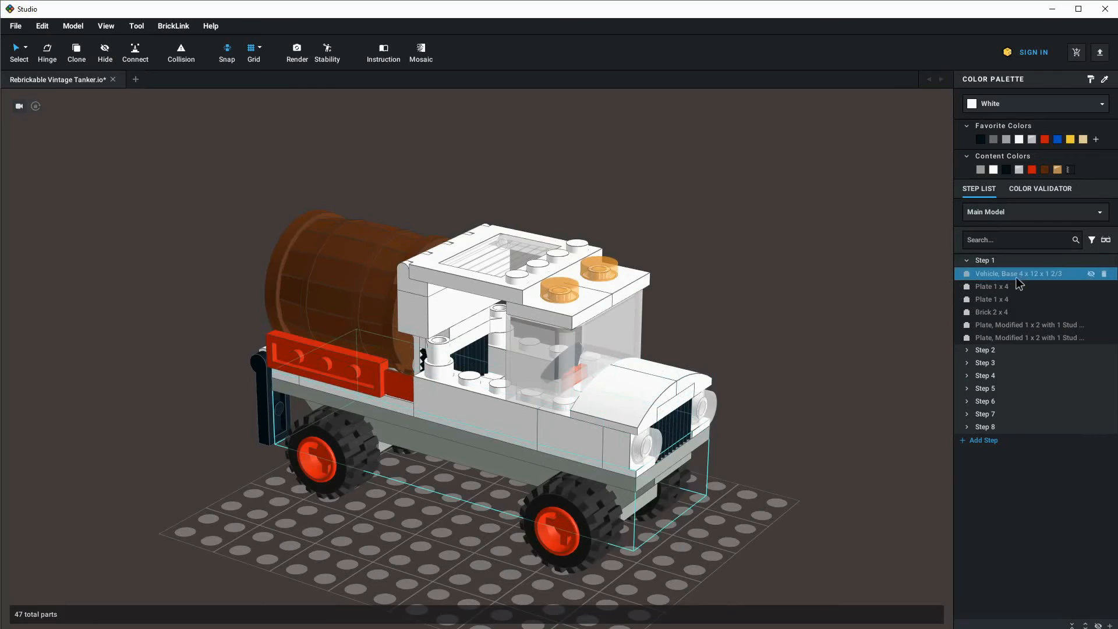
click(1005, 278)
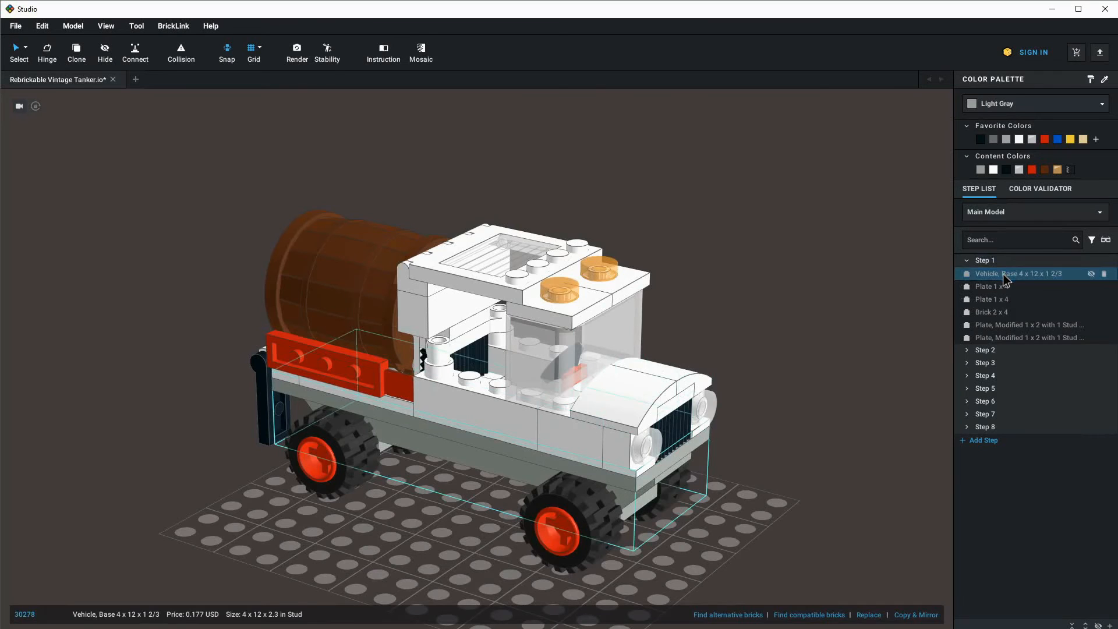
click(1003, 313)
click(1003, 327)
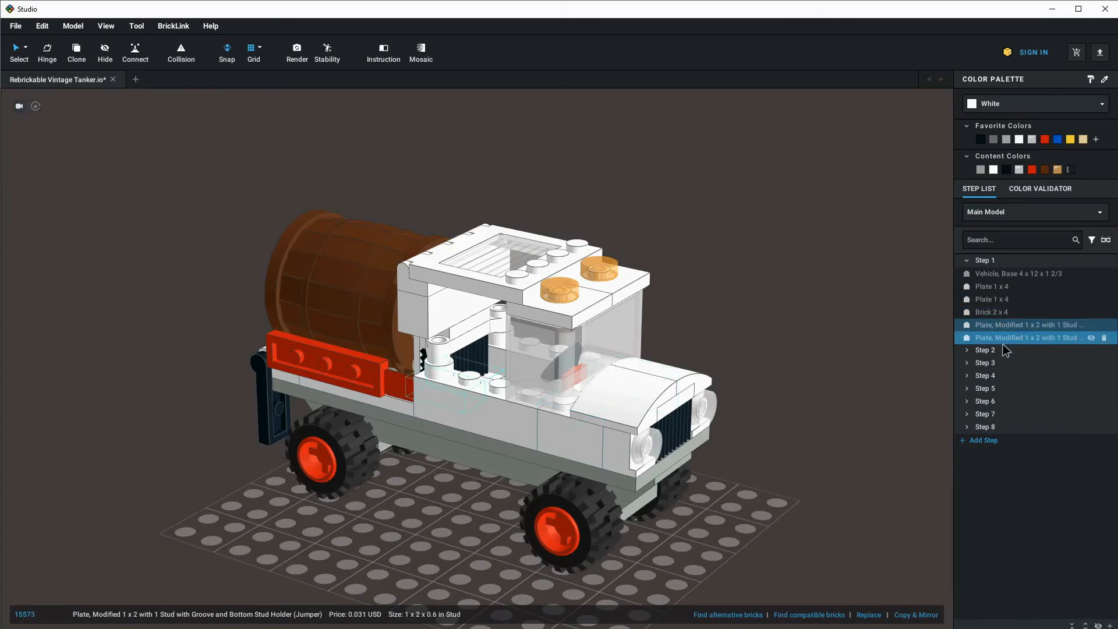
click(987, 351)
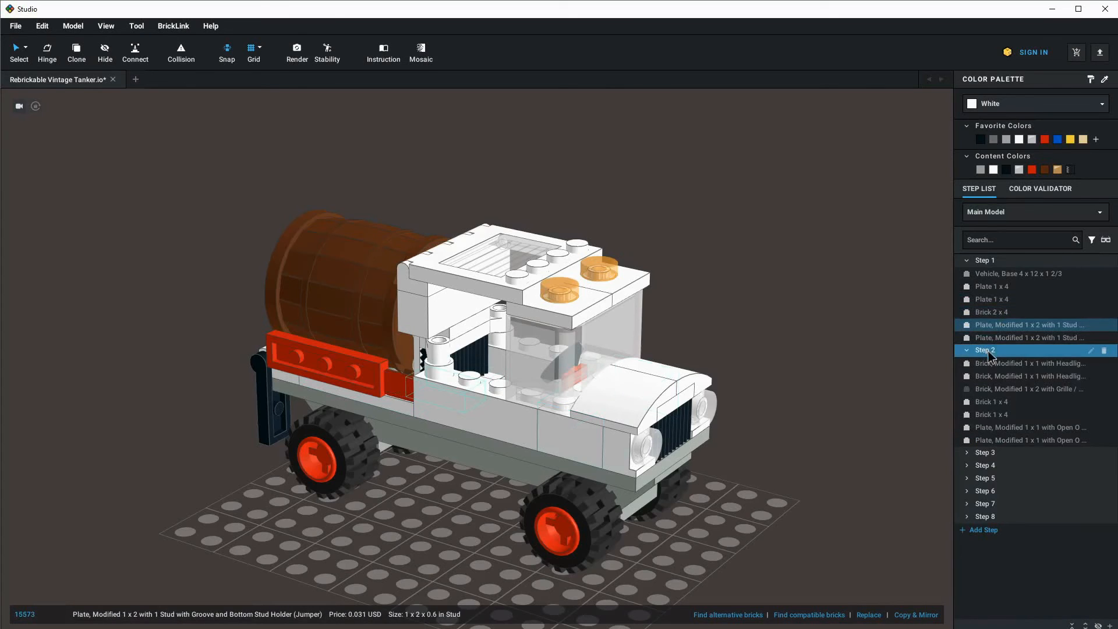
click(990, 363)
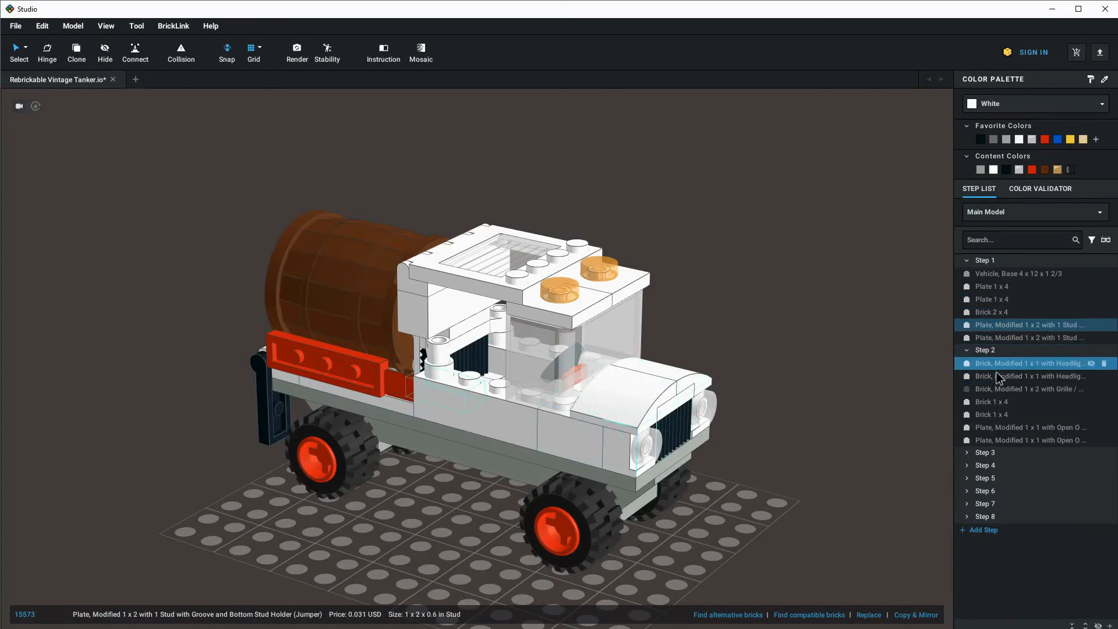
click(862, 388)
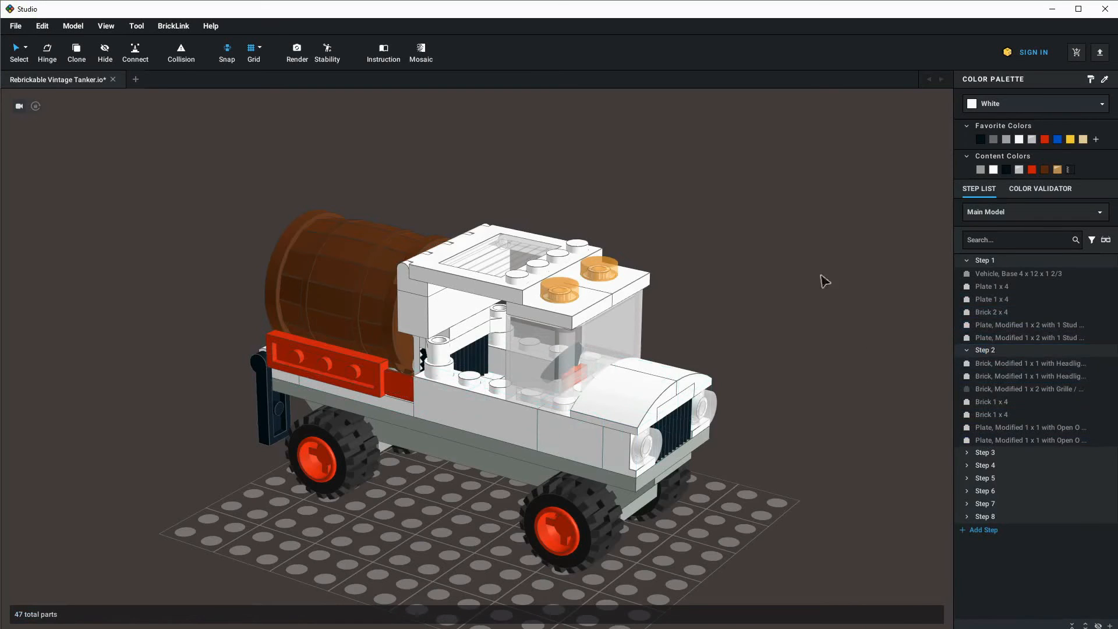
click(967, 350)
click(968, 260)
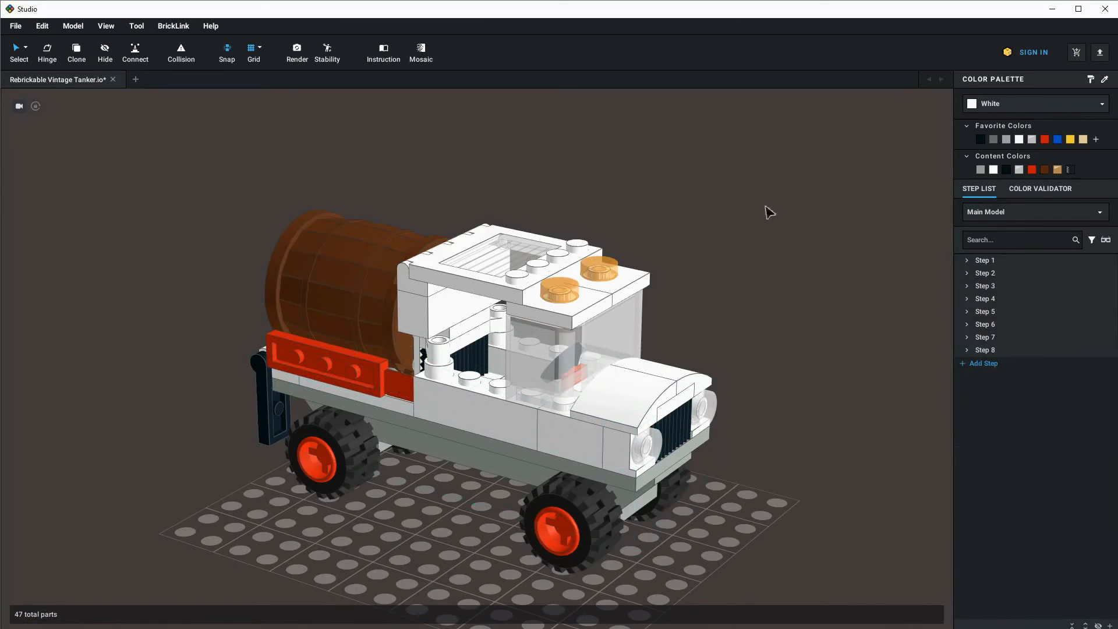
Open the page design of the building instructions and inspect step 1's parts list and model image on page 1.
click(384, 54)
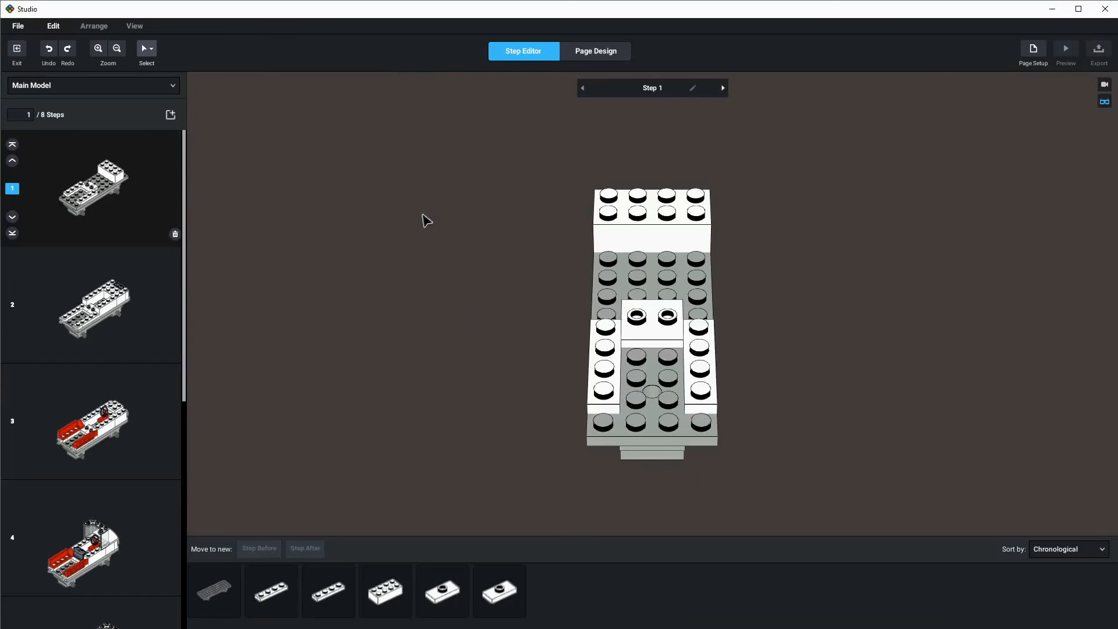
click(601, 52)
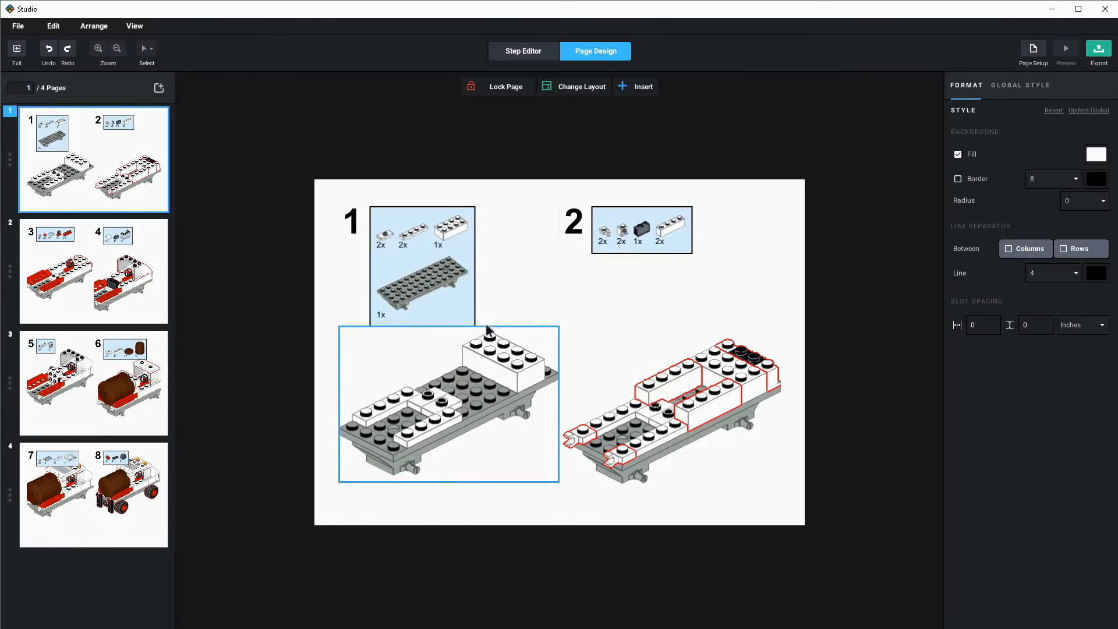
click(458, 267)
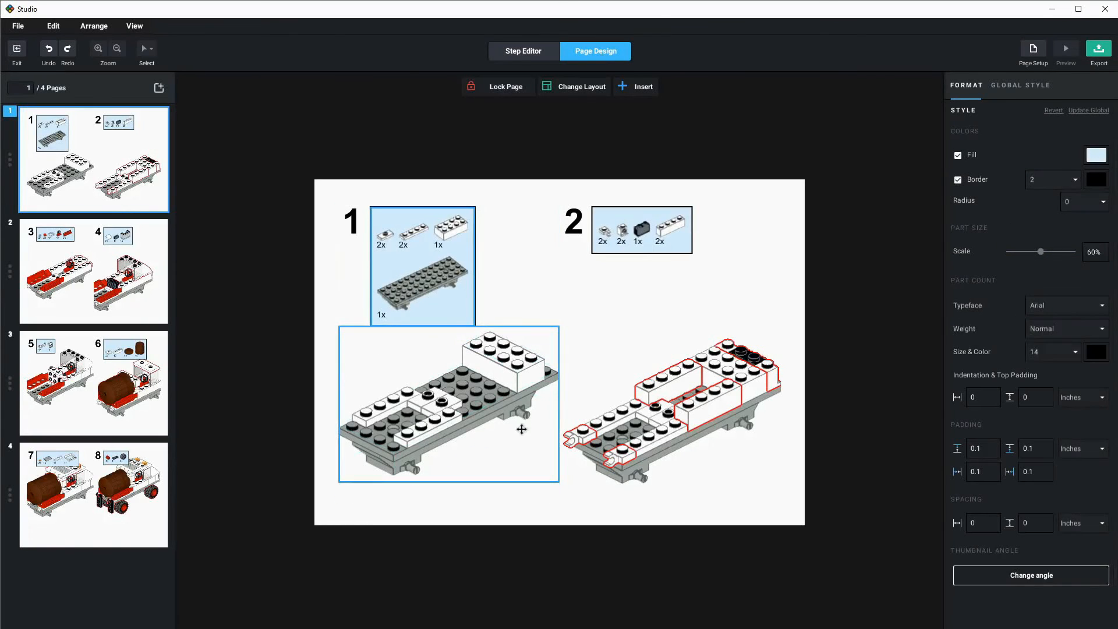
click(534, 457)
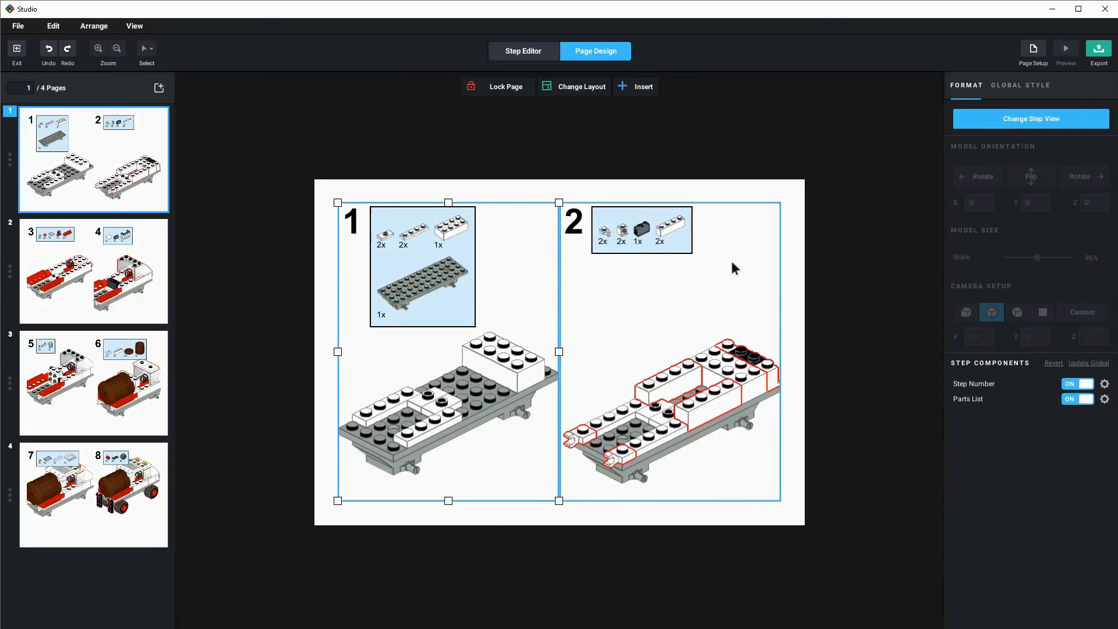
click(841, 248)
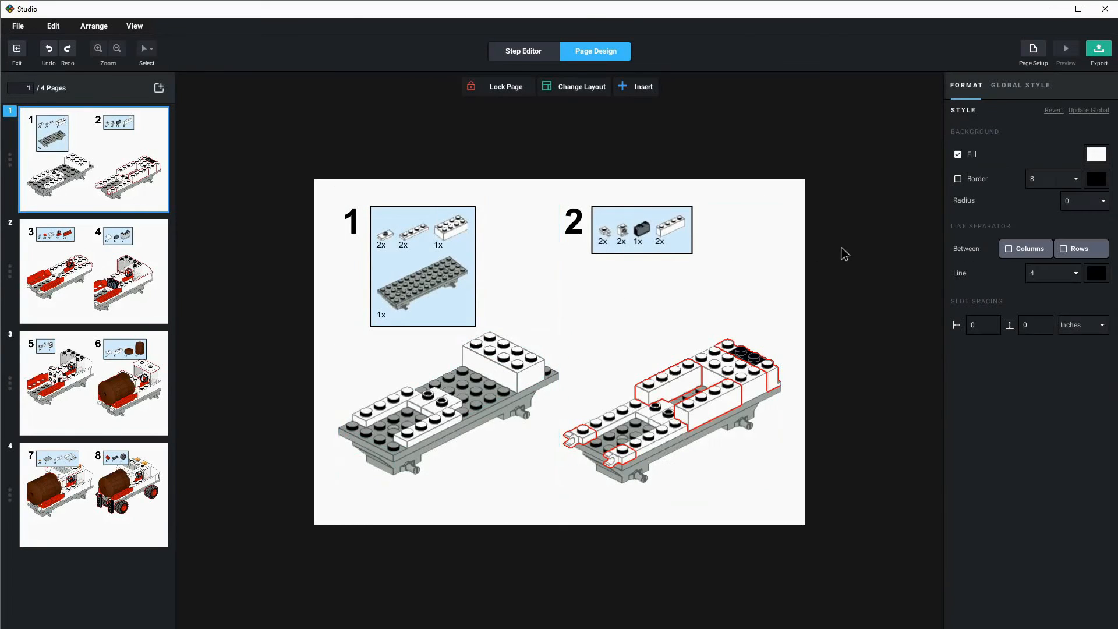
Change the step view of step 4 on page 2, rotating the model to Y 270 and nudging its position.
click(72, 281)
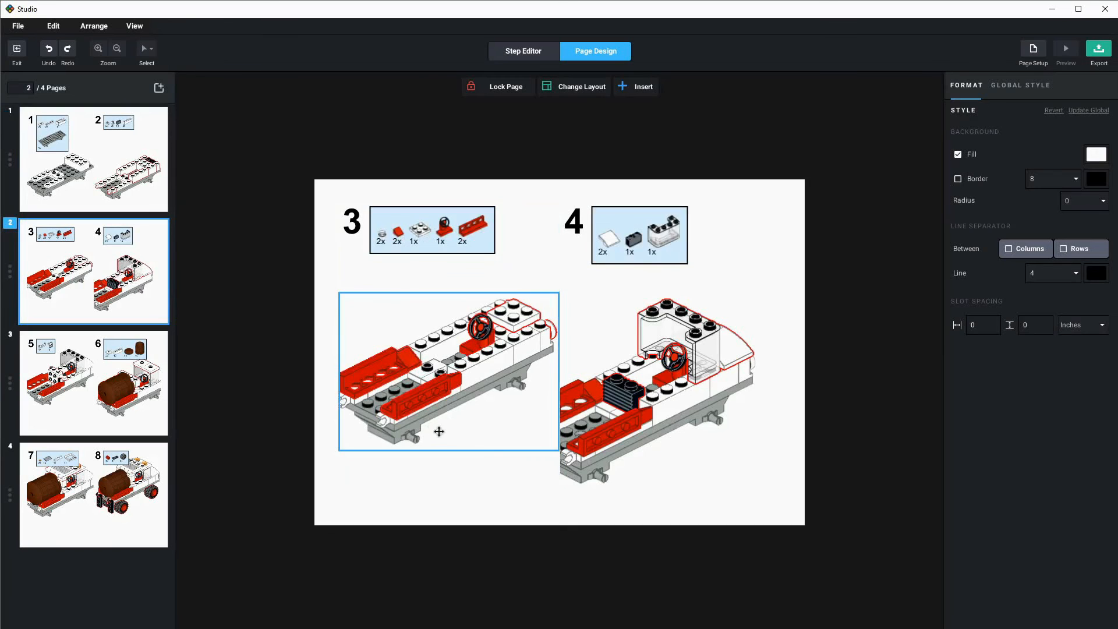
click(618, 468)
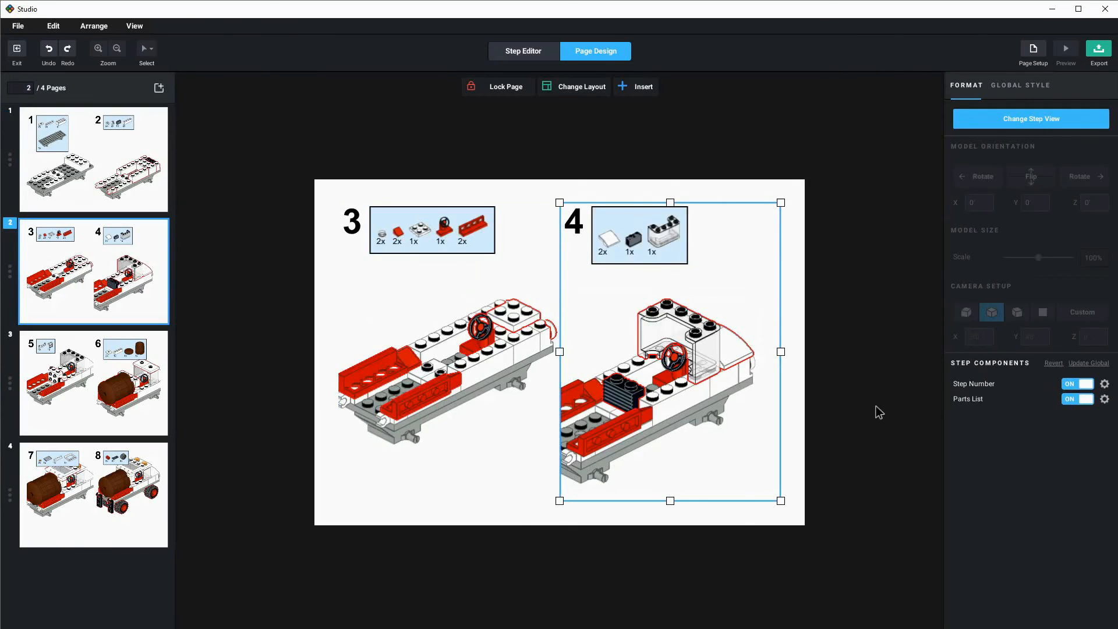
click(1023, 119)
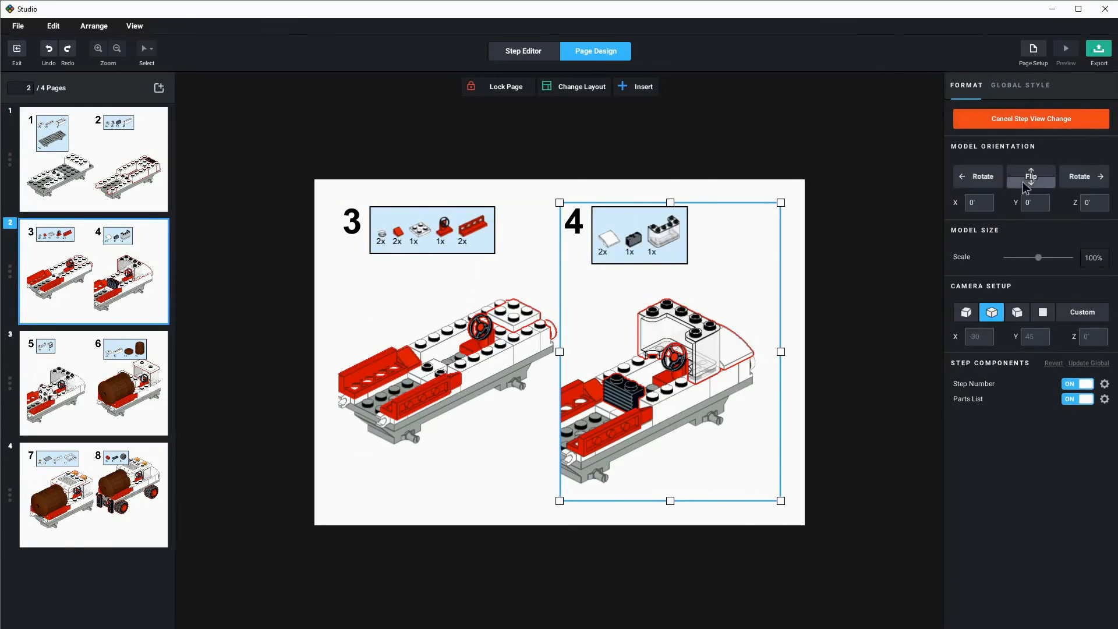
click(985, 183)
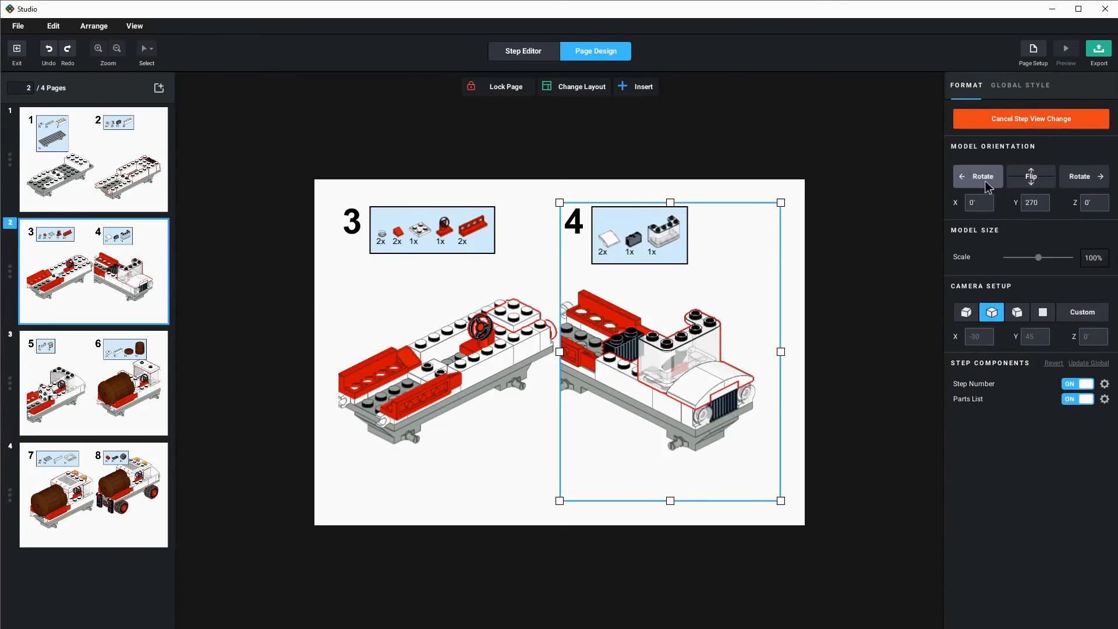
click(988, 185)
click(989, 186)
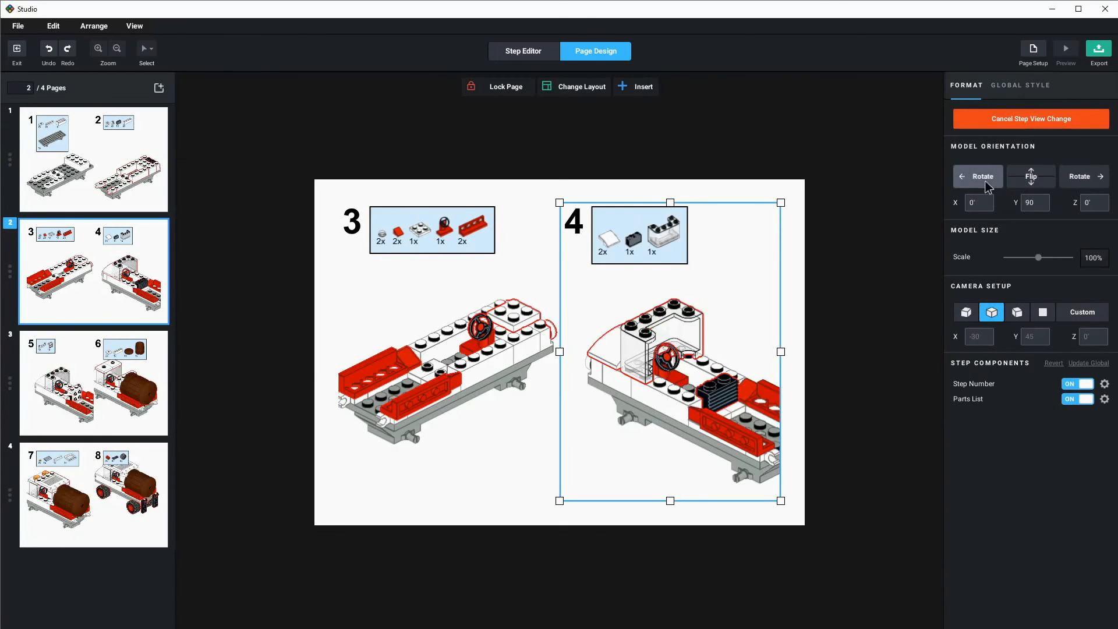
mouse_move(706, 366)
mouse_down()
mouse_move(671, 339)
mouse_move(704, 349)
mouse_move(704, 367)
mouse_up()
click(983, 177)
click(983, 177)
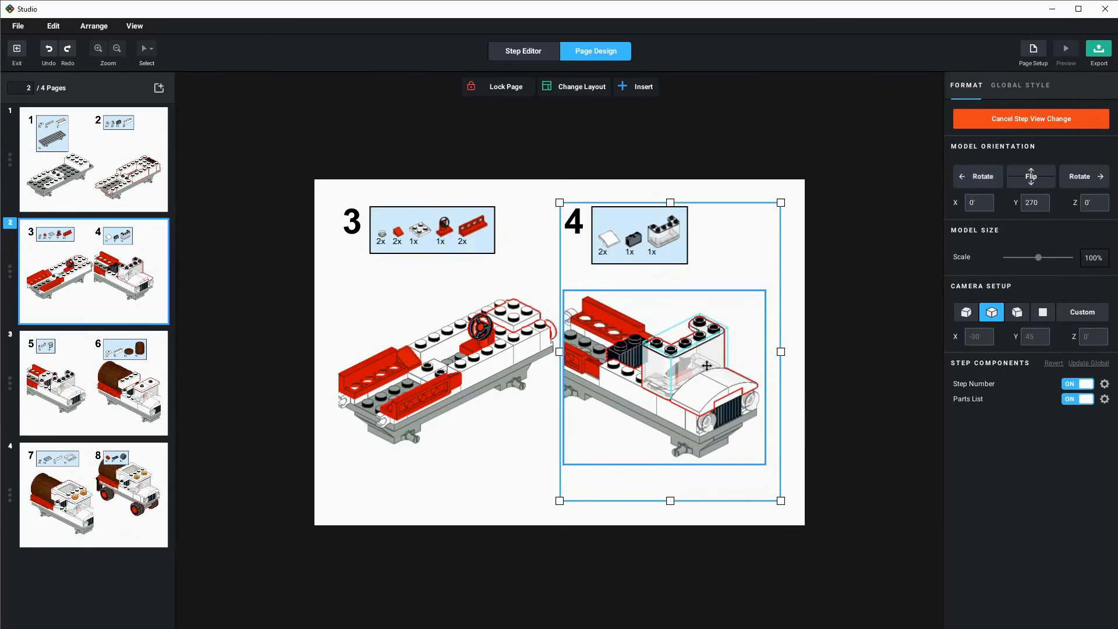
click(923, 207)
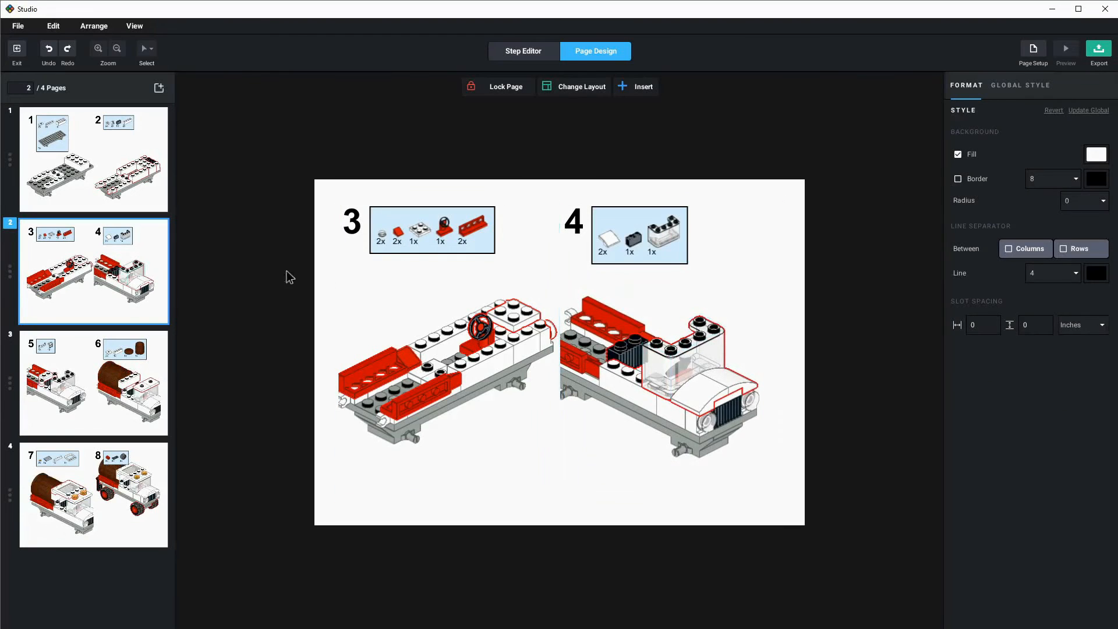
Try shifting the step 6 model on page 3, and move the step 7 model to the left on page 4.
click(88, 378)
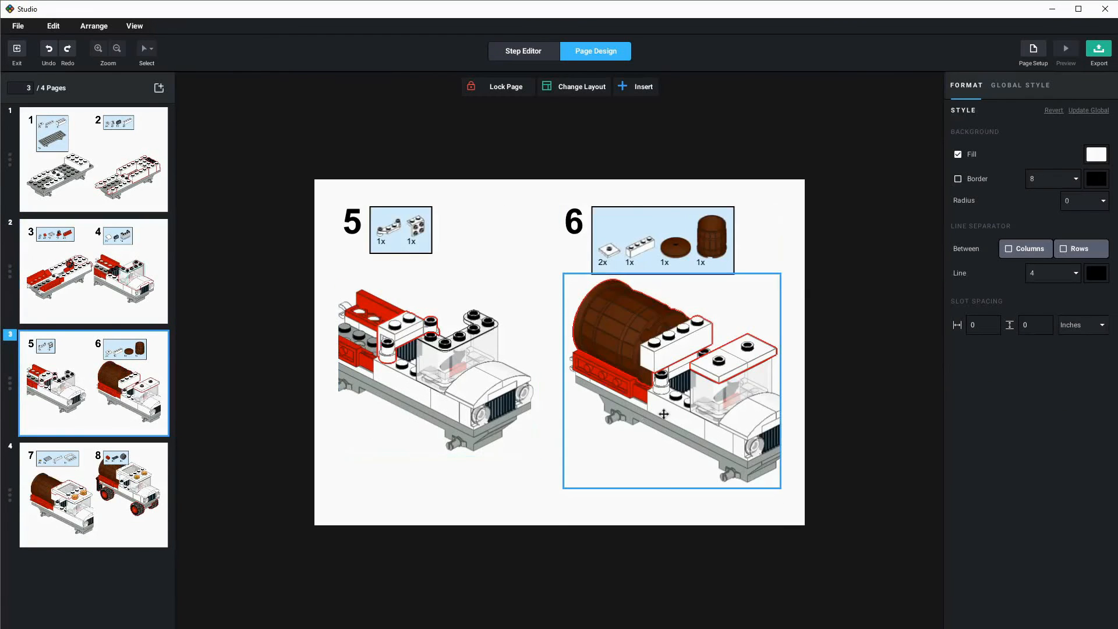
drag(664, 413, 611, 416)
click(122, 464)
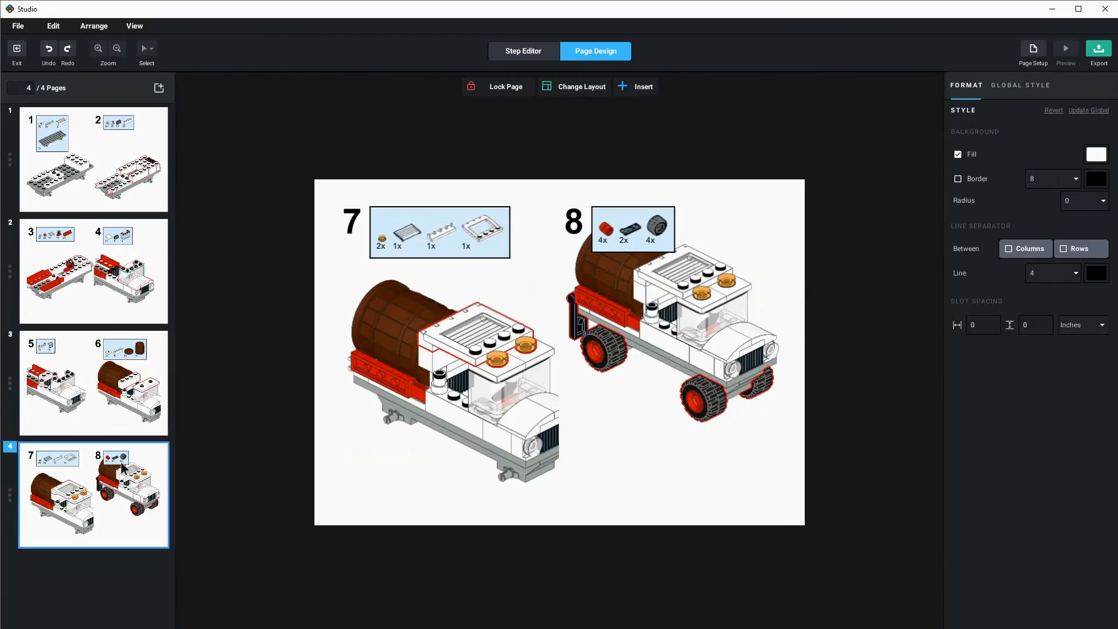
drag(457, 391, 402, 389)
click(524, 189)
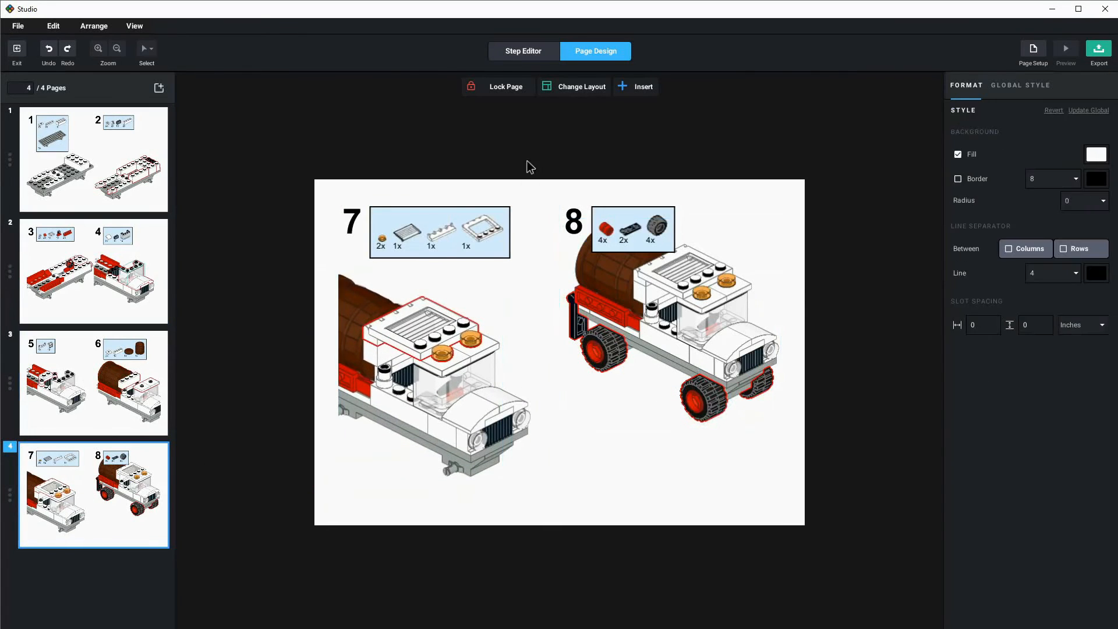
Export all instruction pages as a 2x PDF named rebrickable vintage tanker.pdf, and look through the exported document.
click(1098, 51)
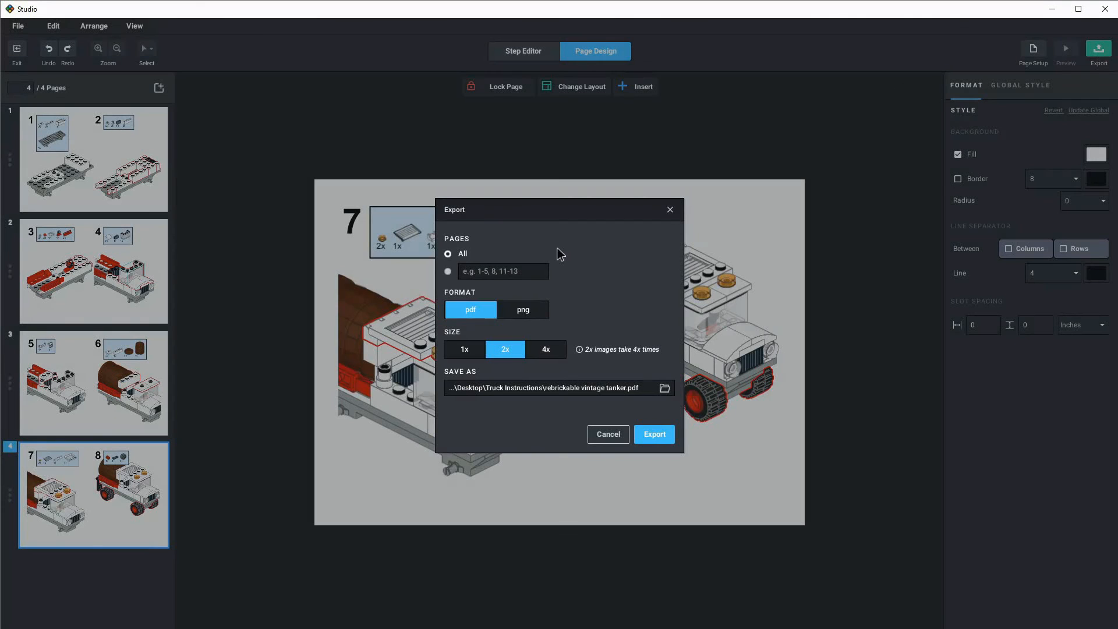
click(522, 313)
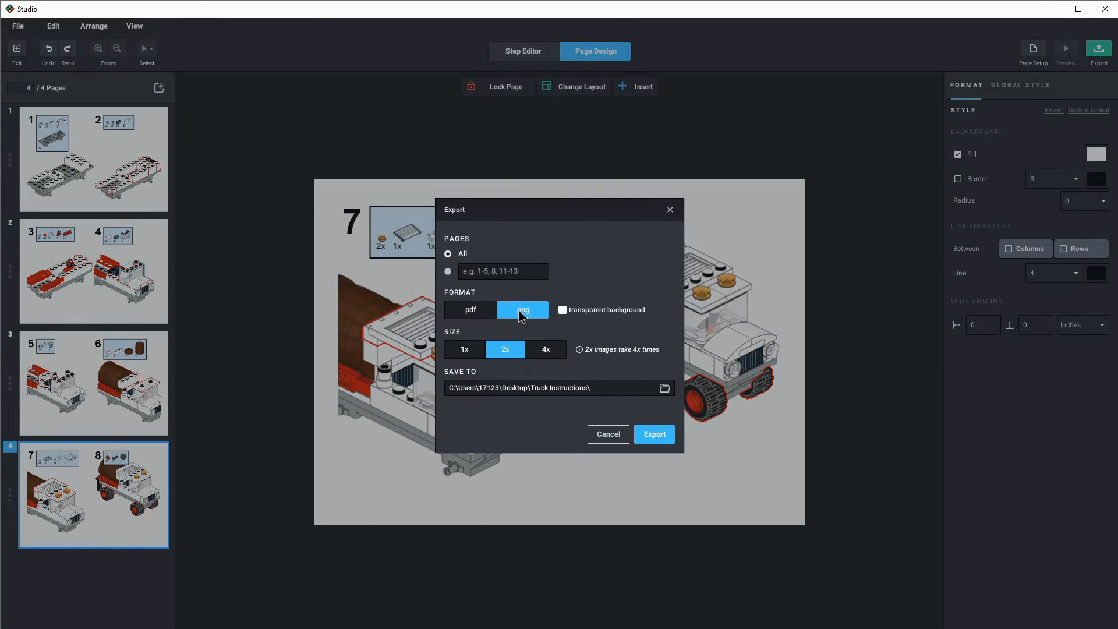
click(487, 315)
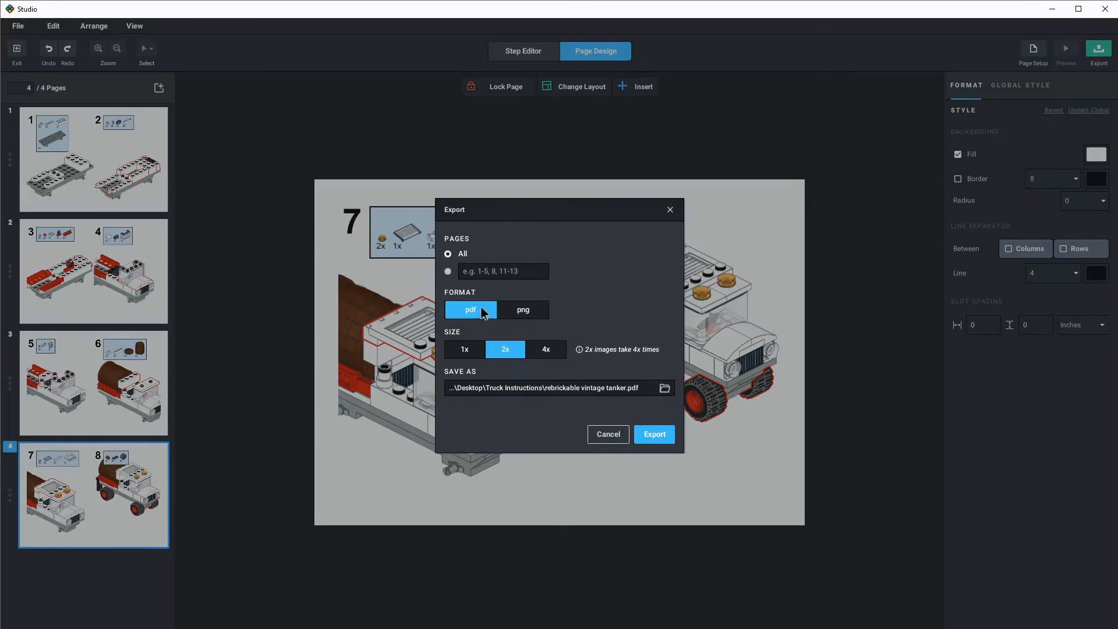
click(654, 434)
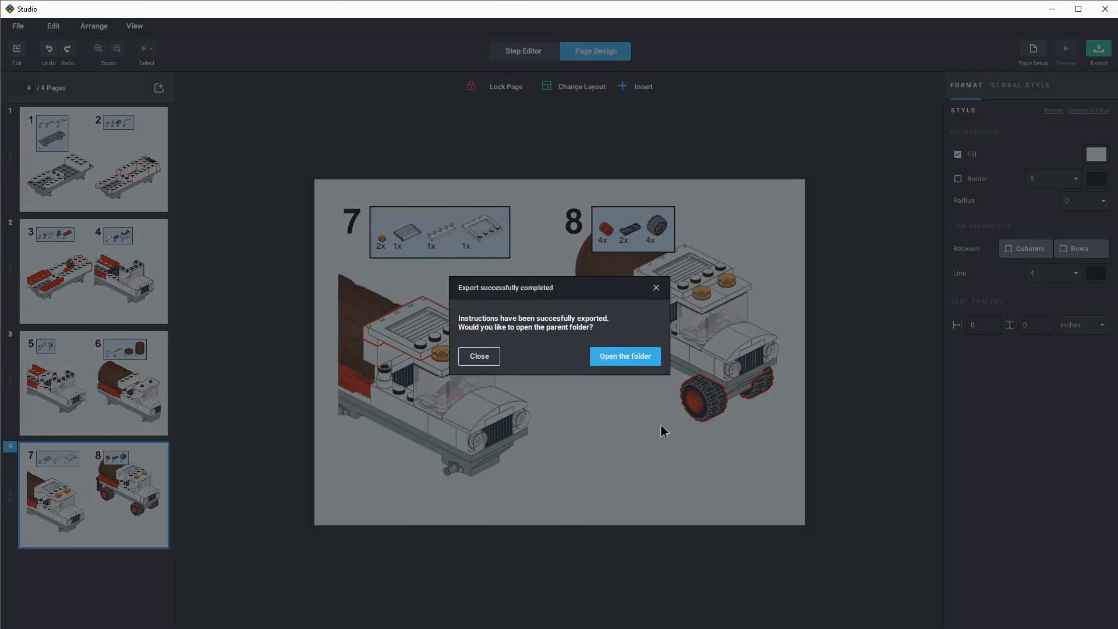
click(612, 361)
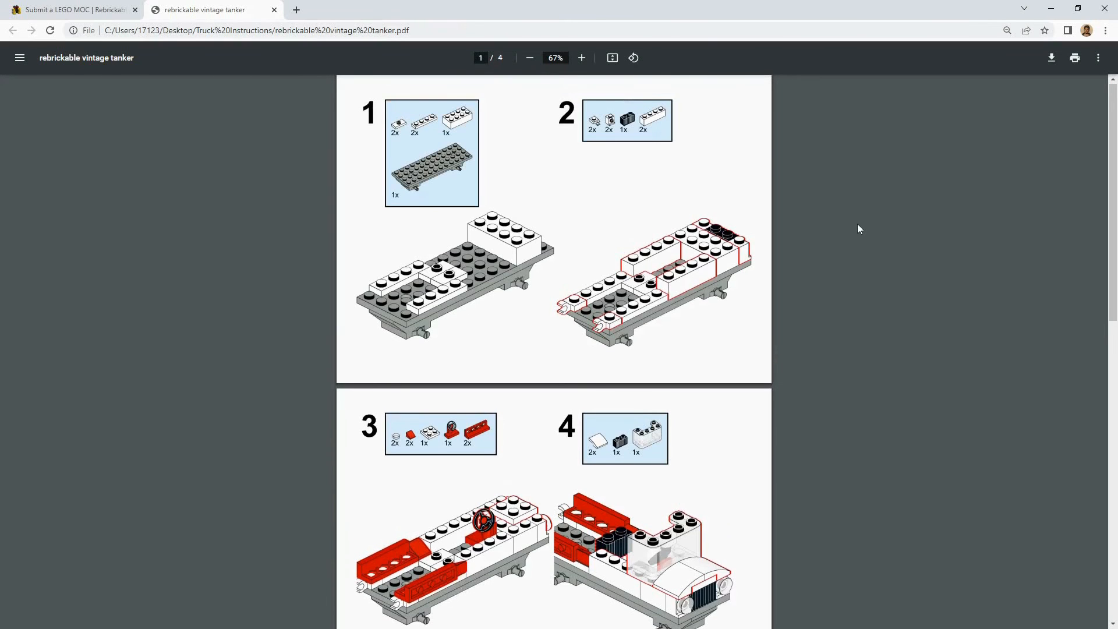
scroll(856, 227, down, 7)
scroll(857, 256, down, 5)
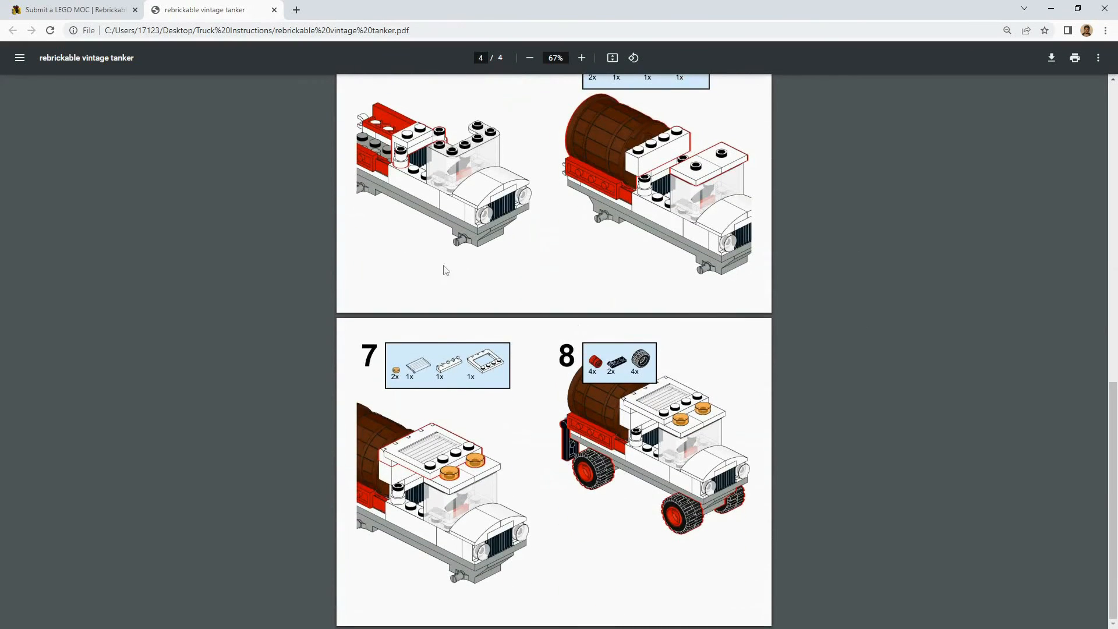
In the Rebrickable submission, set the instruction type to PDF - Generated from Studio and upload rebrickable vintage tanker.pdf as the instructions file.
click(76, 10)
click(409, 483)
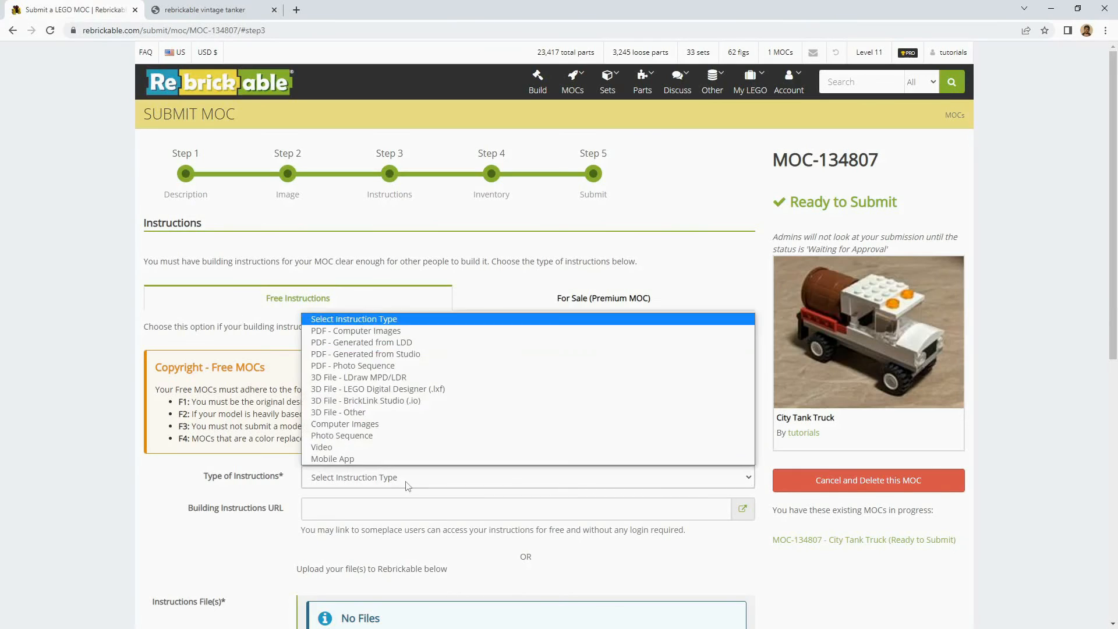
click(358, 354)
scroll(357, 408, down, 3)
click(344, 504)
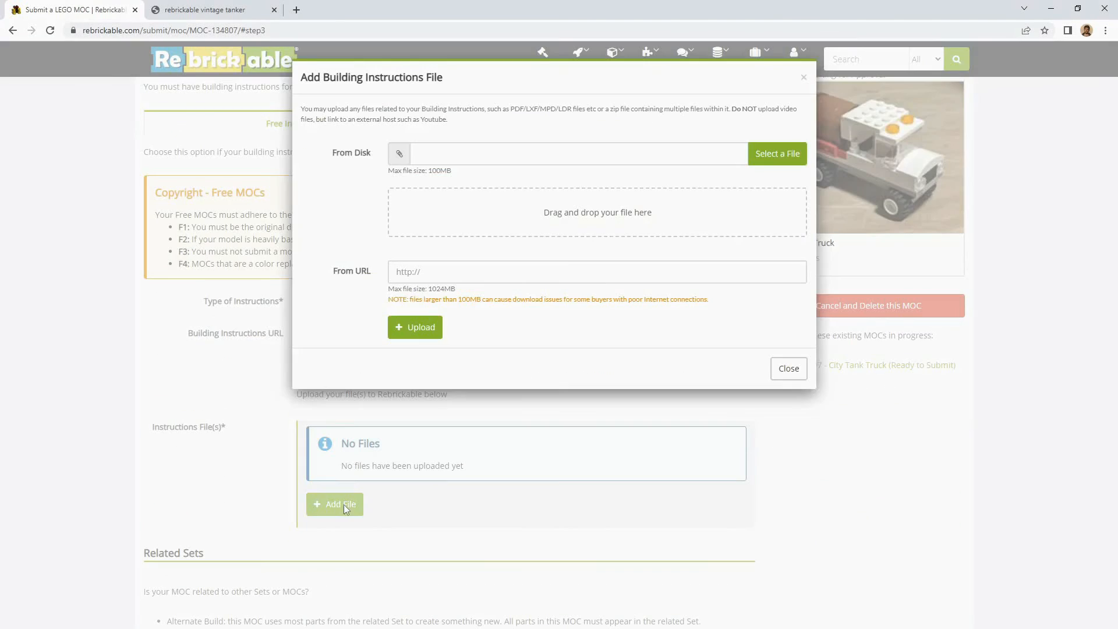
drag(1117, 279, 526, 219)
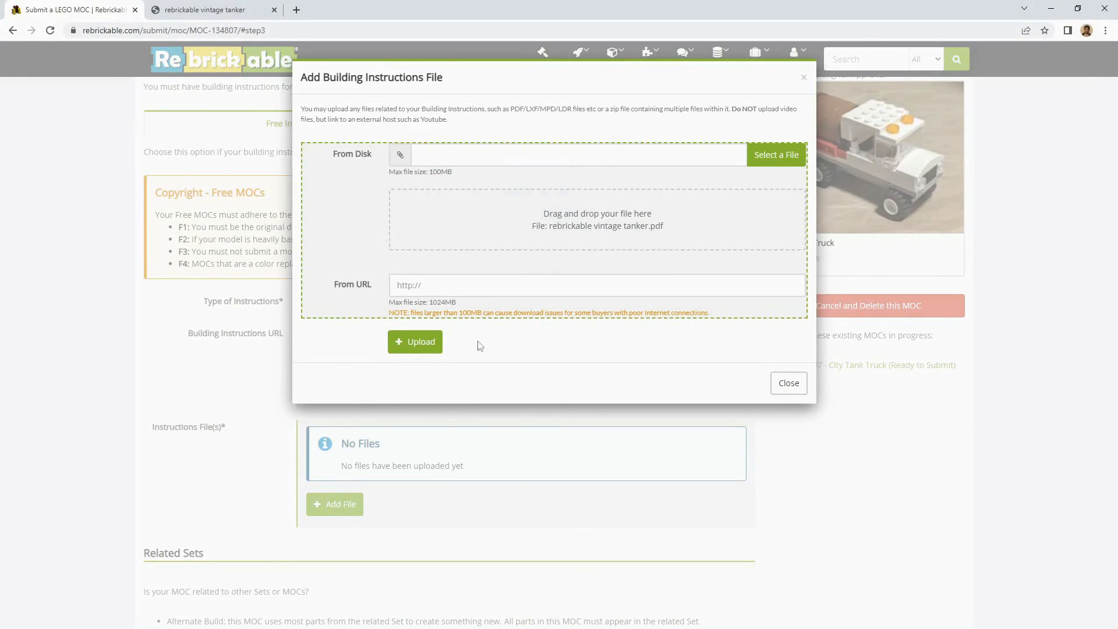
click(417, 342)
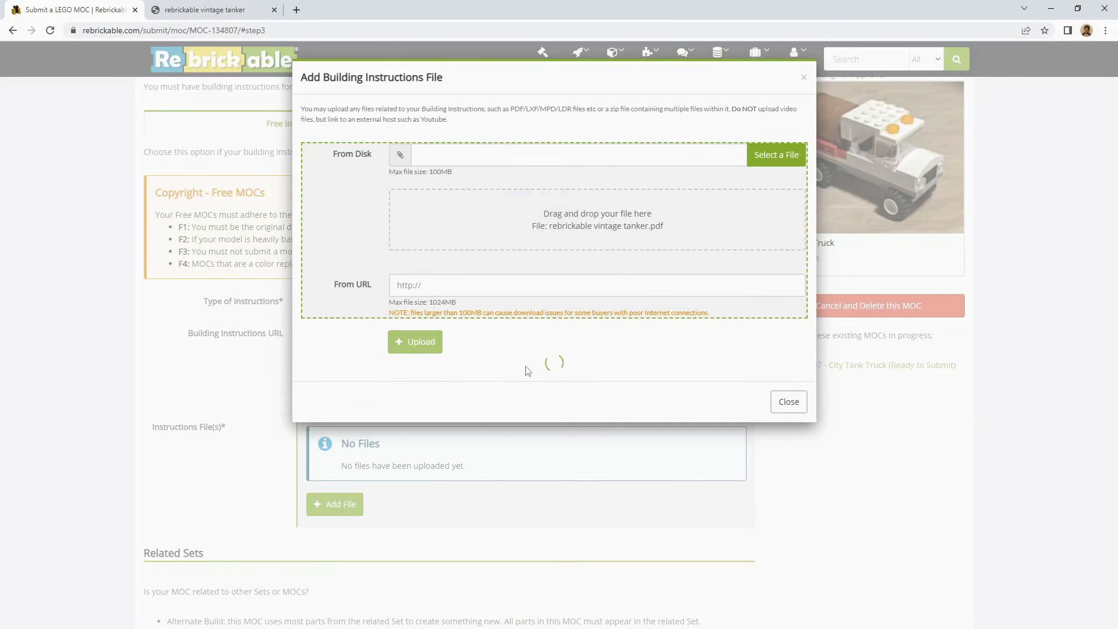
click(788, 425)
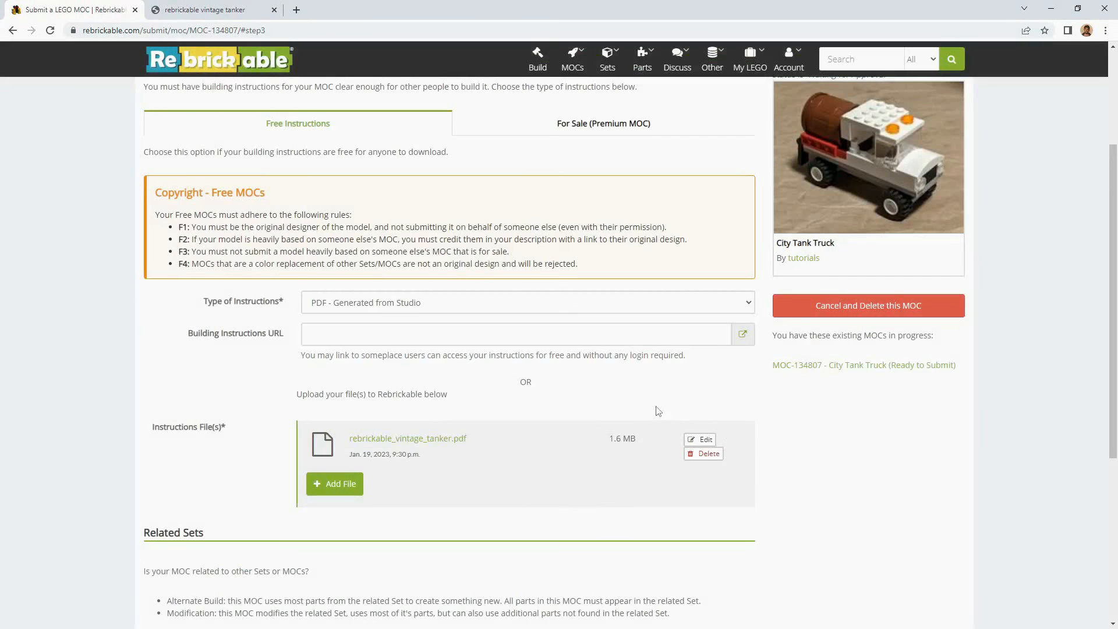
Change the instruction type to 3D File - BrickLink Studio (.io) and delete the uploaded PDF instructions file.
click(580, 304)
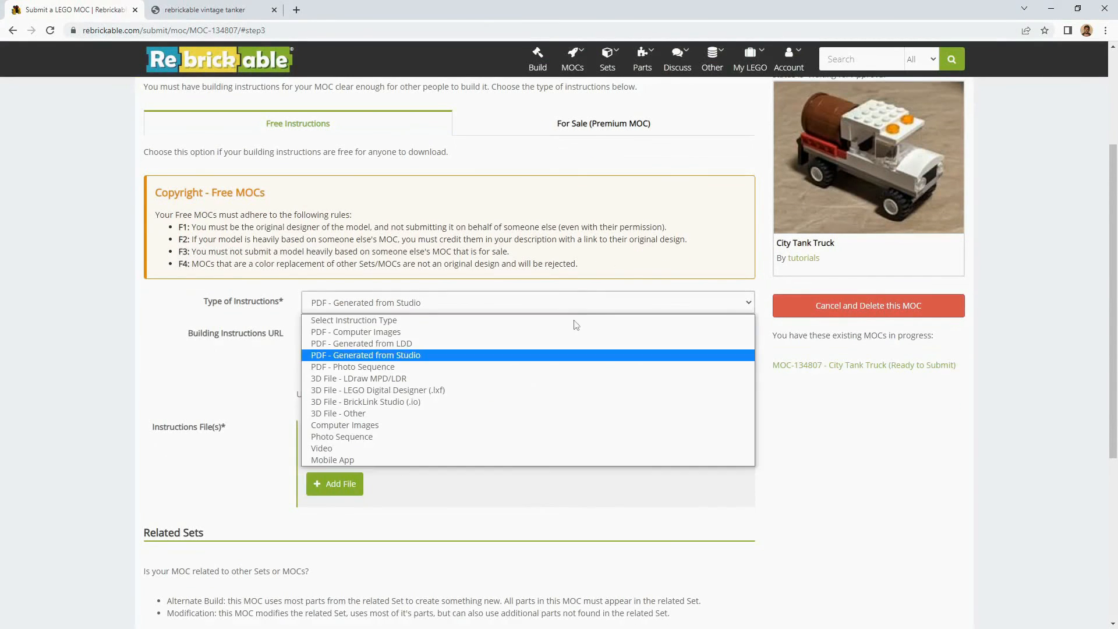
click(351, 403)
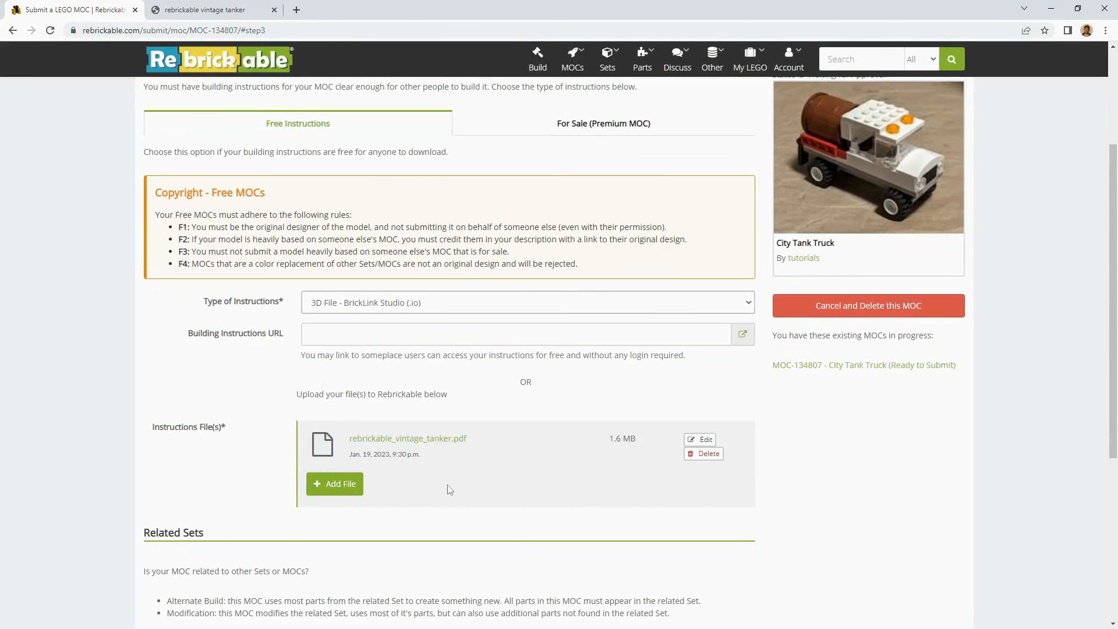
click(701, 454)
click(415, 145)
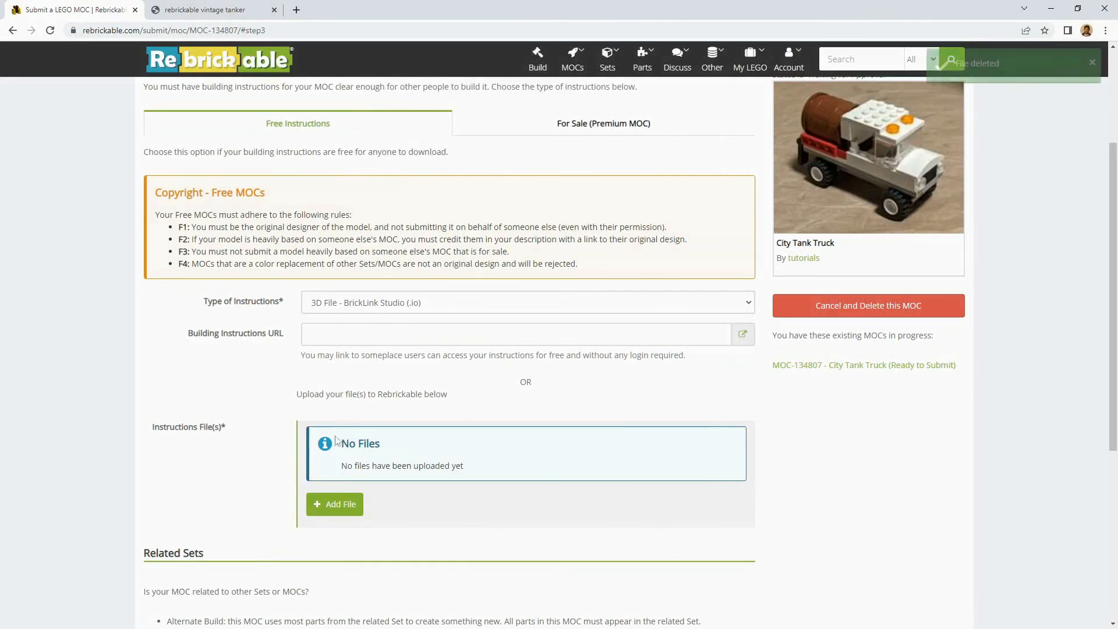
Upload Rebrickable Vintage Tanker.io as the building instructions file and close the upload dialog.
click(349, 505)
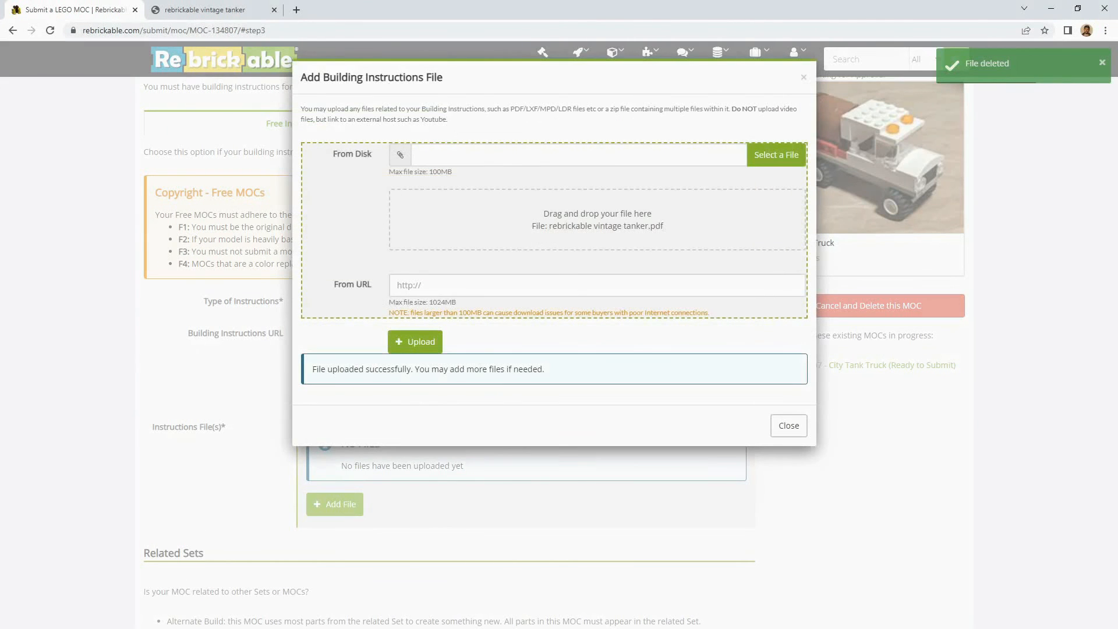
drag(661, 242, 538, 226)
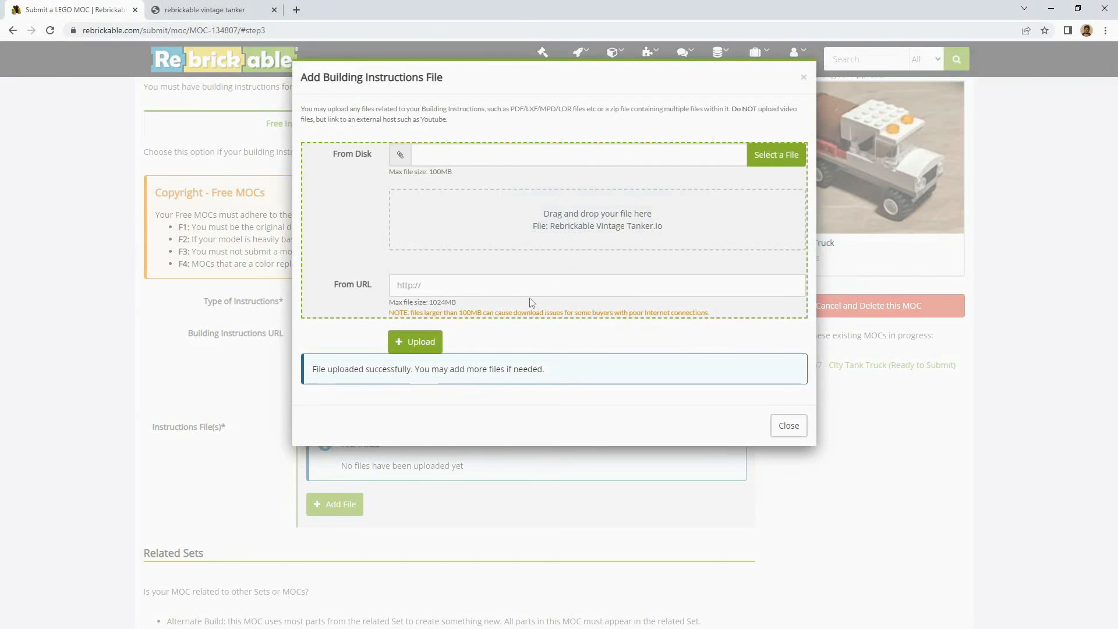
click(422, 345)
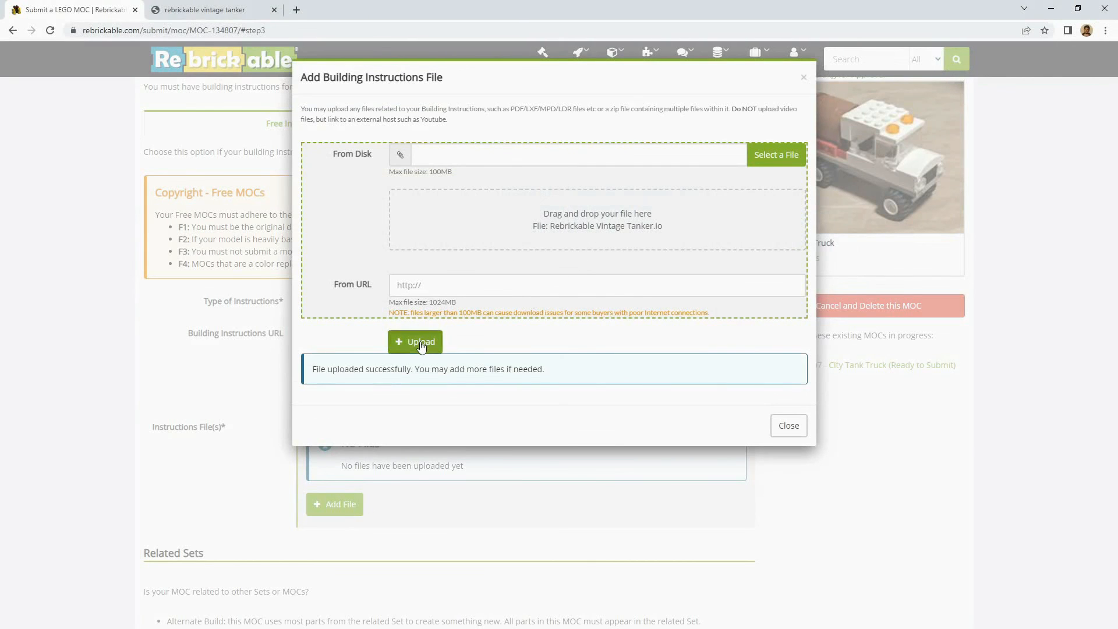
click(788, 425)
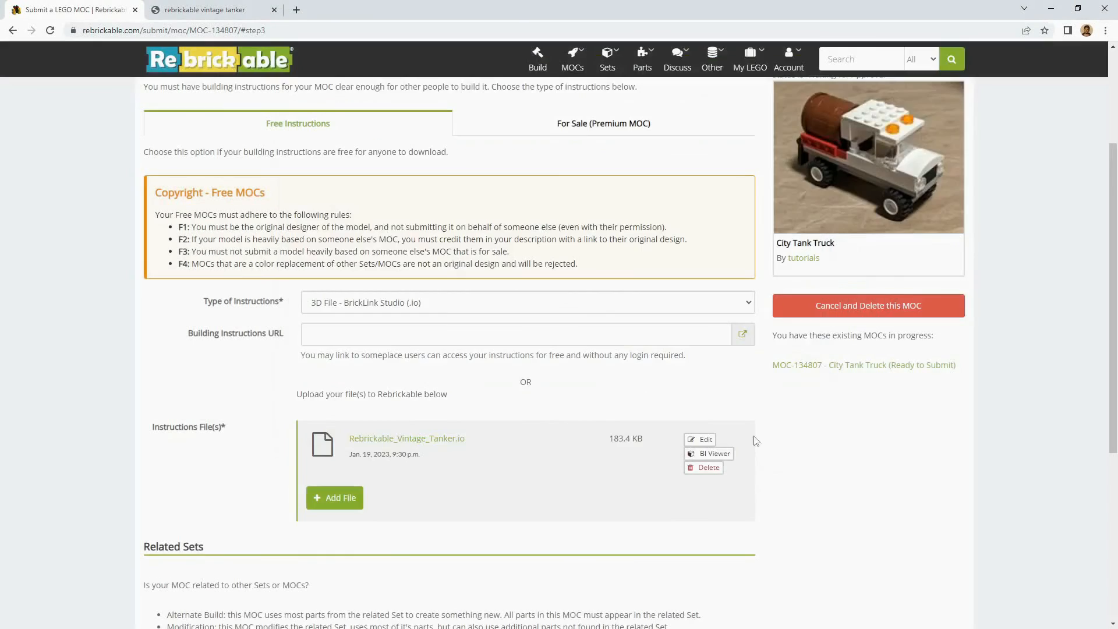
View the uploaded .io file in the building instructions viewer, advance through all 8 steps, and return to the submission.
scroll(559, 431, down, 1)
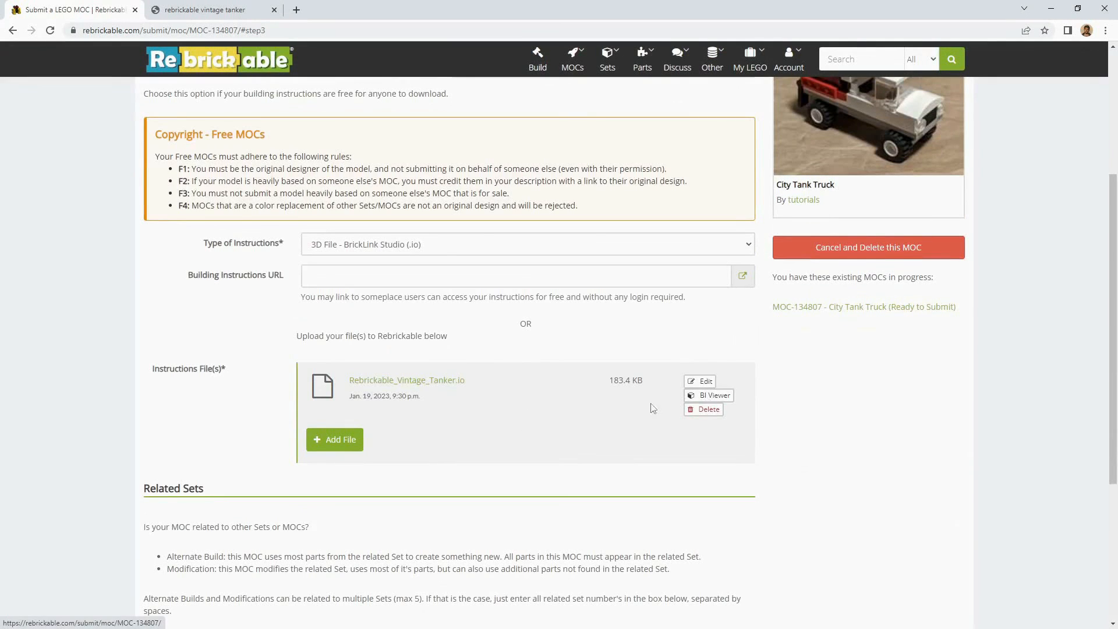
click(712, 397)
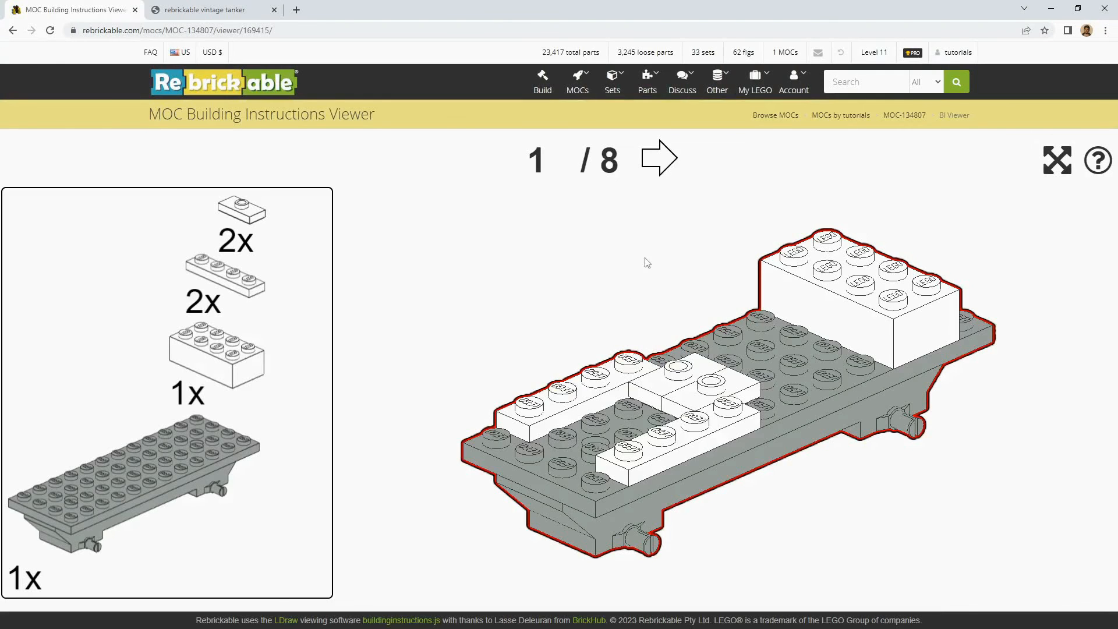
click(663, 160)
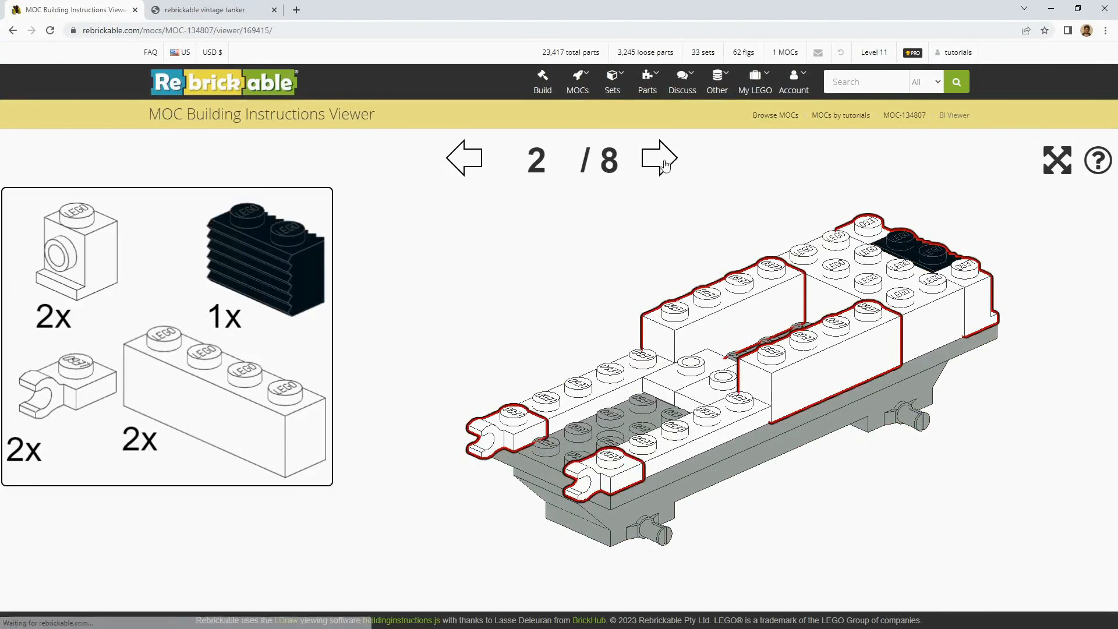
click(663, 161)
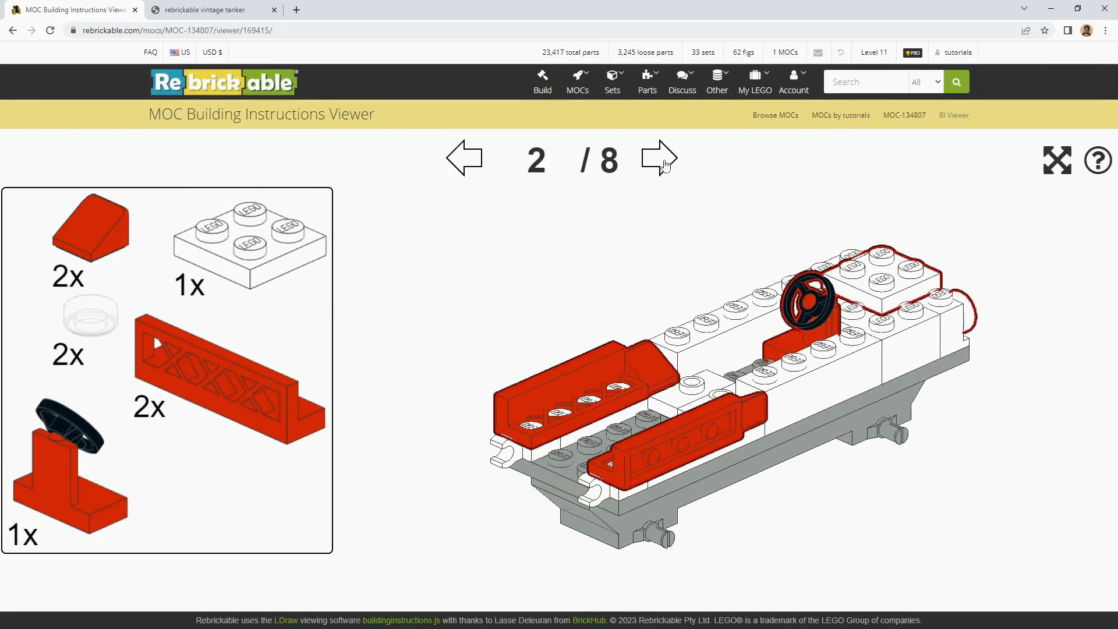
click(664, 165)
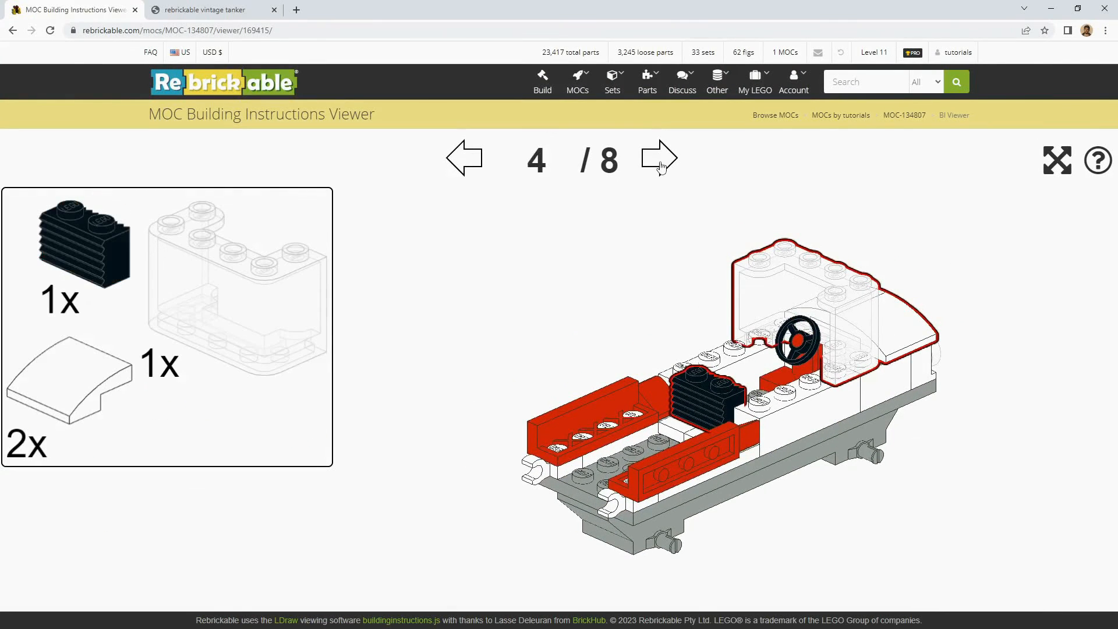
click(663, 168)
click(663, 168)
click(662, 168)
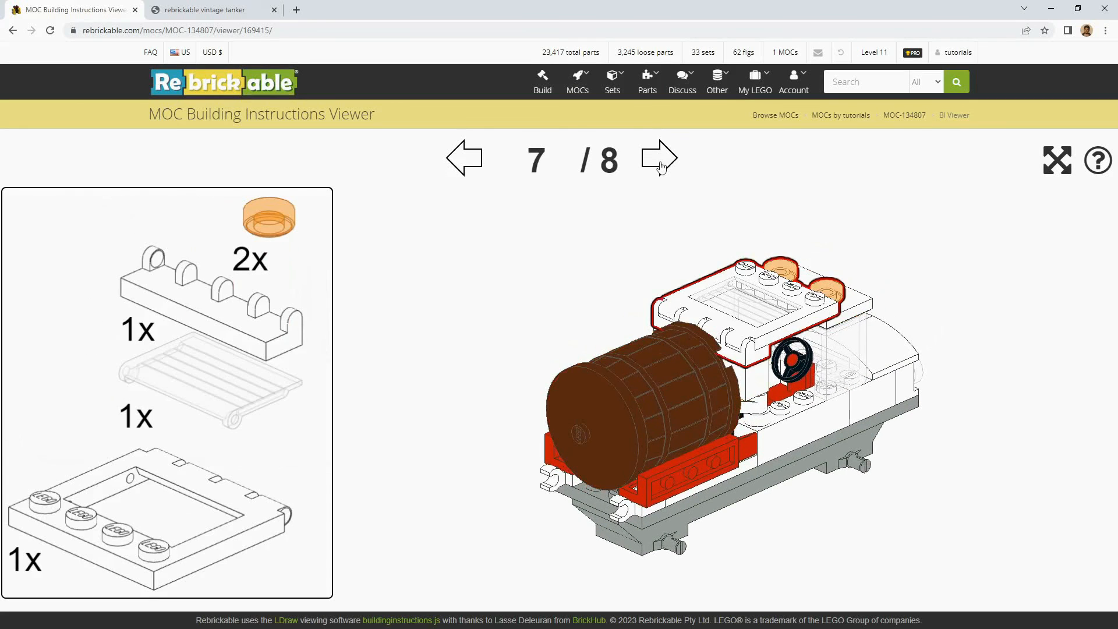
click(662, 169)
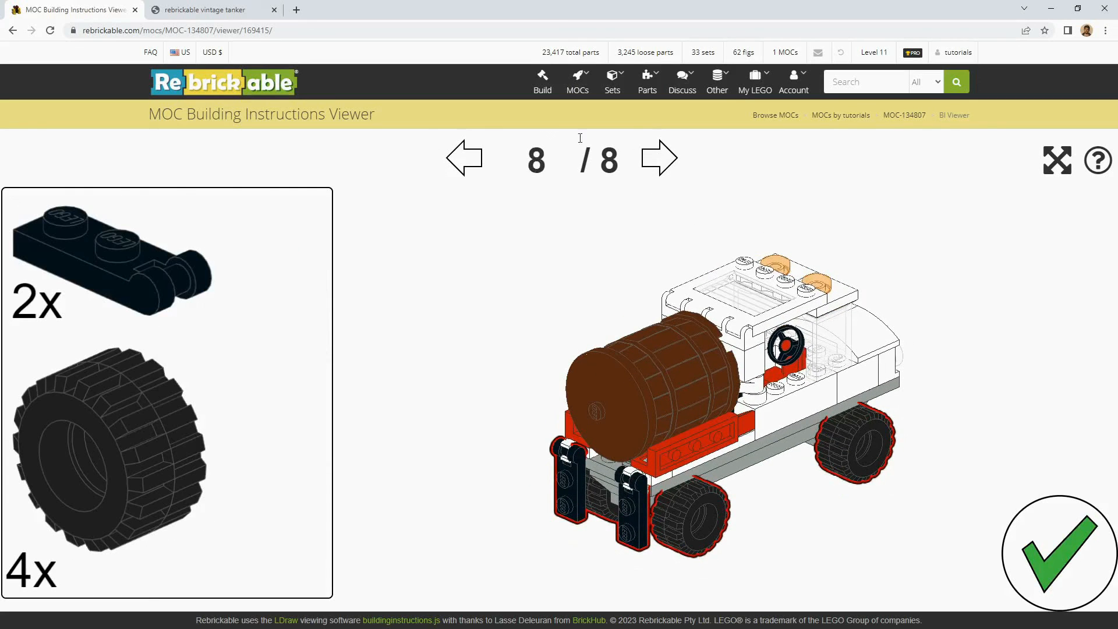
click(13, 31)
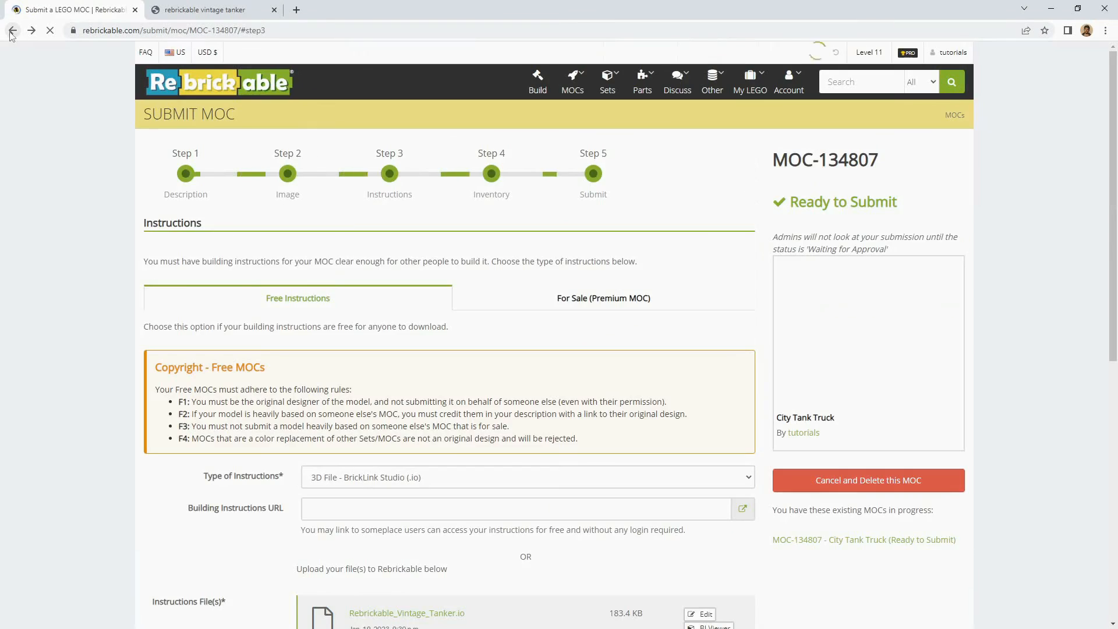
Go to the submission's Inventory step and append the parts imported from Rebrickable Vintage Tanker.io, with no source conversion.
scroll(309, 309, down, 1)
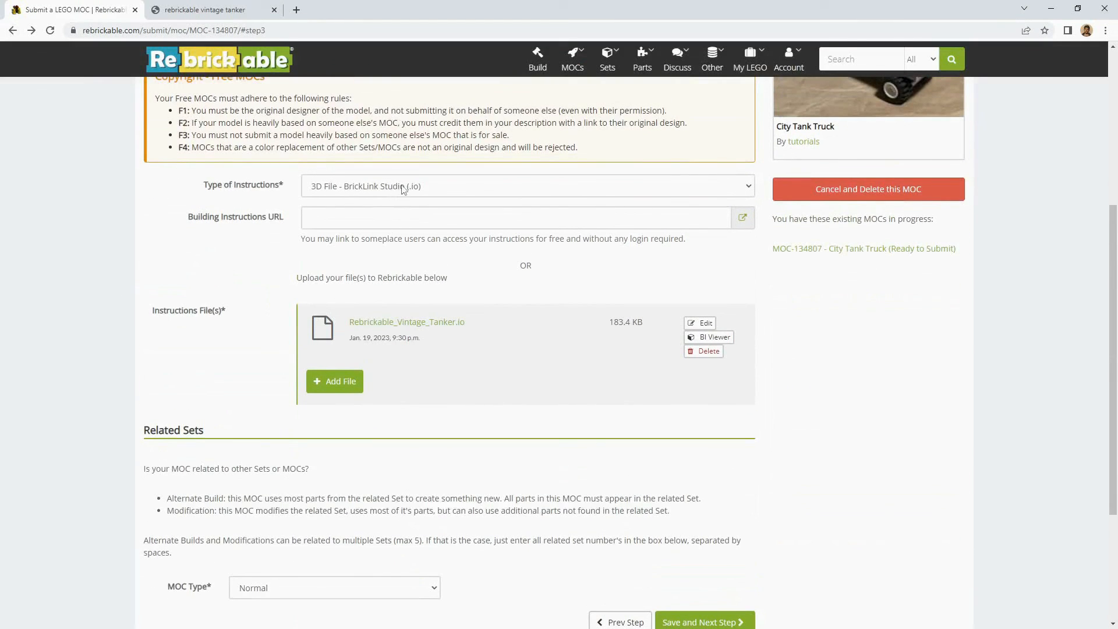
scroll(392, 324, up, 4)
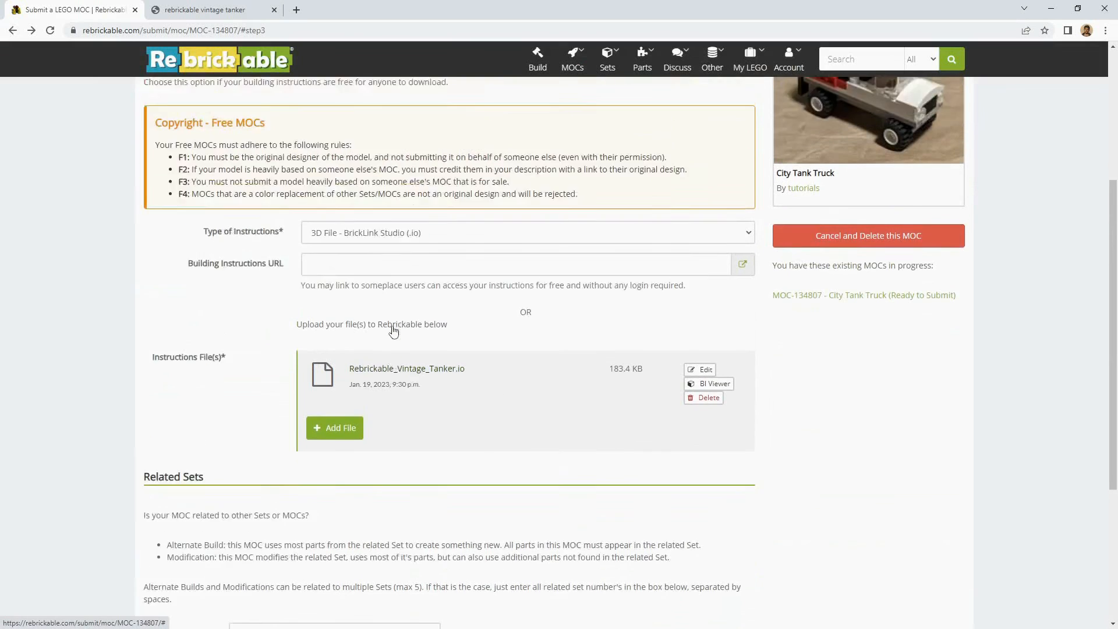
scroll(407, 195, up, 1)
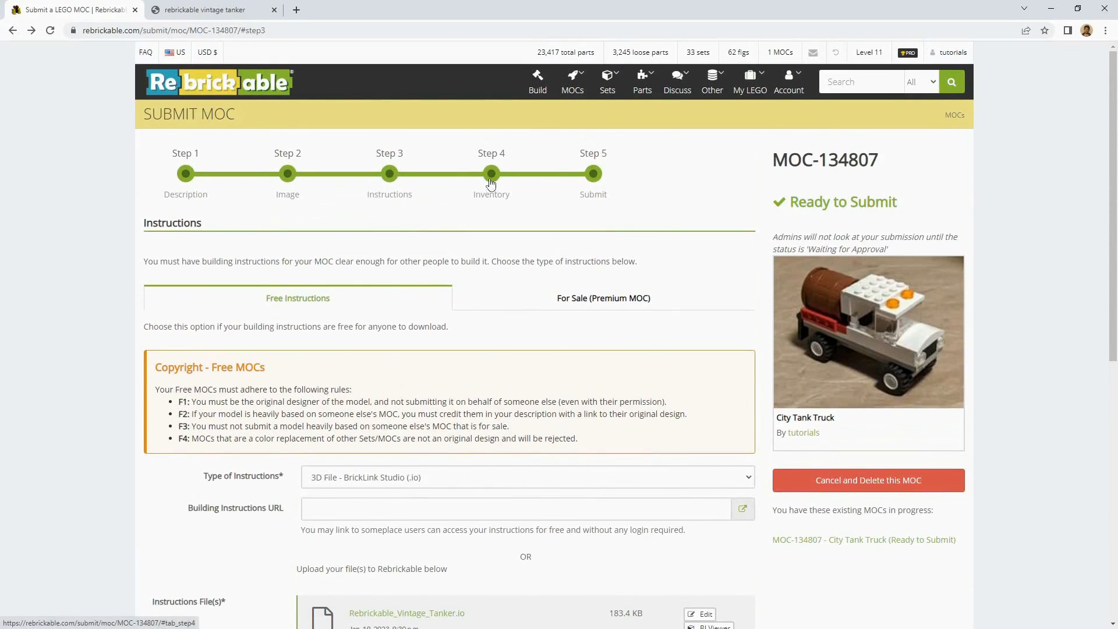
click(484, 194)
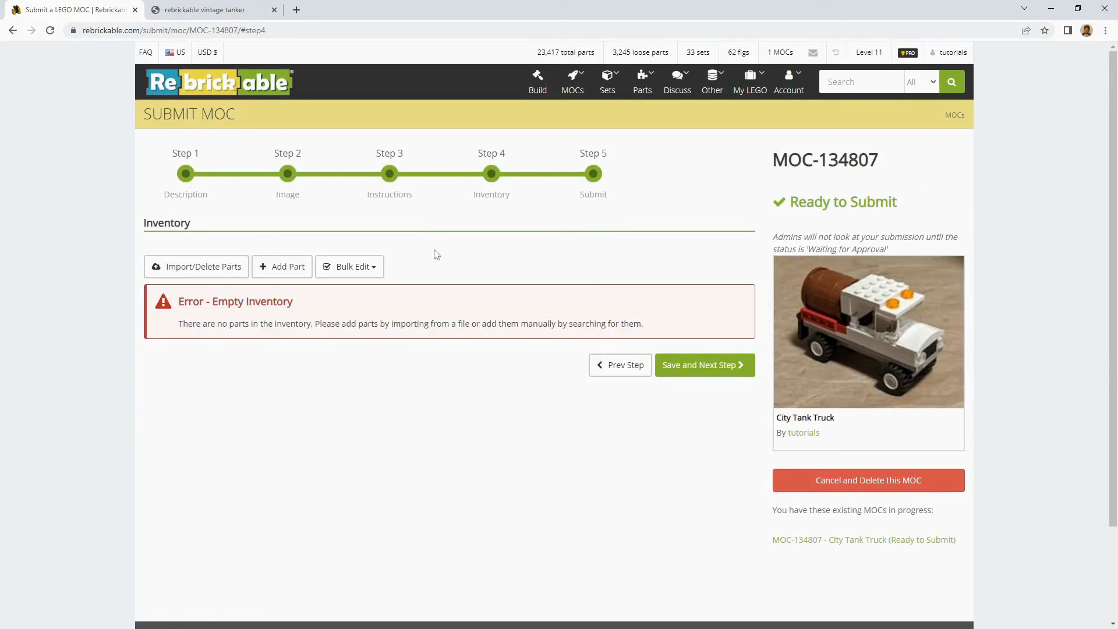
click(226, 276)
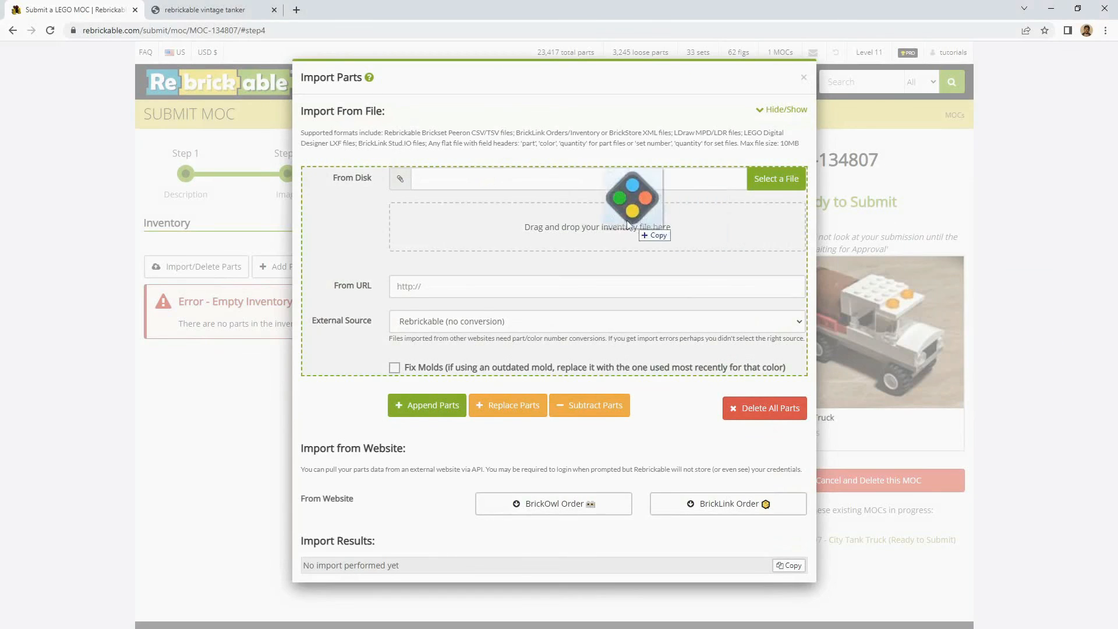
drag(632, 223, 606, 225)
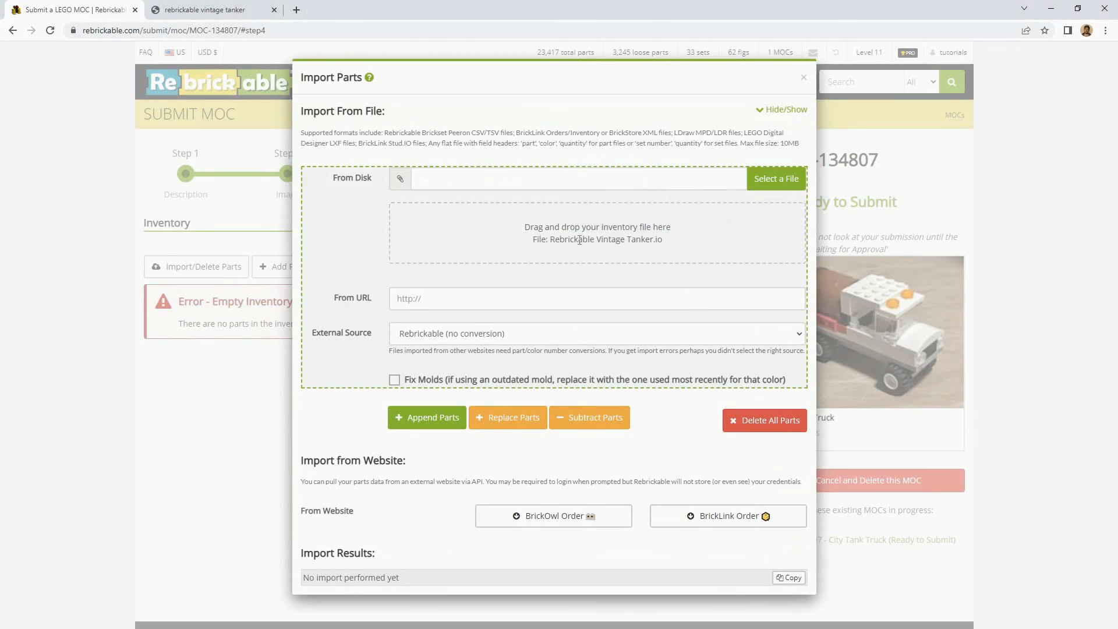
click(441, 424)
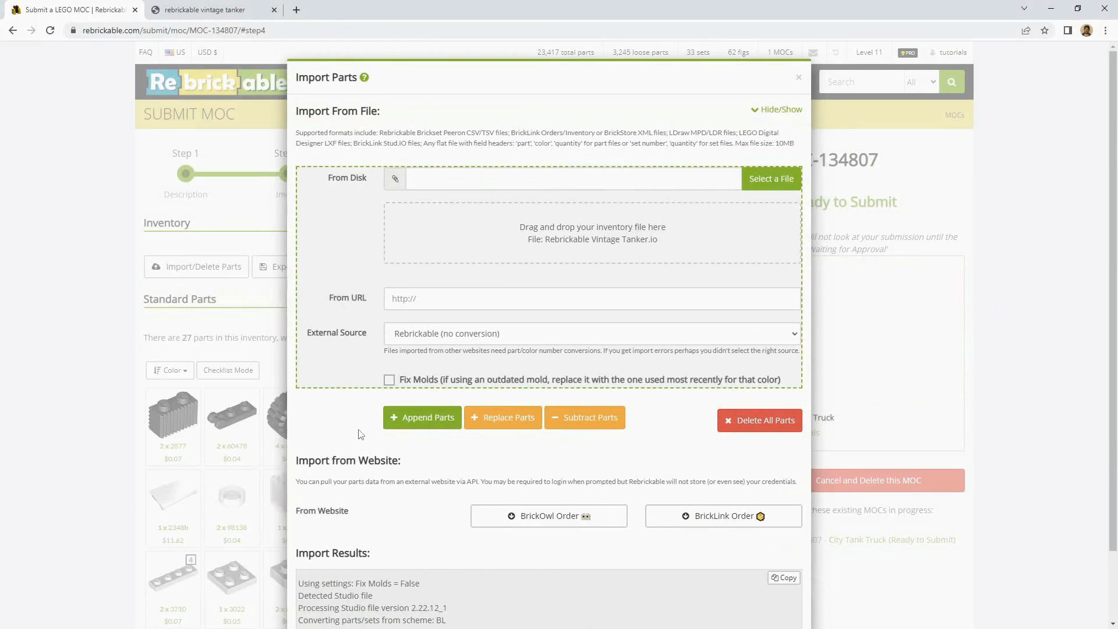
Review the import results and warnings, close the import dialog, and look over the imported standard parts.
scroll(359, 436, down, 2)
scroll(727, 198, up, 5)
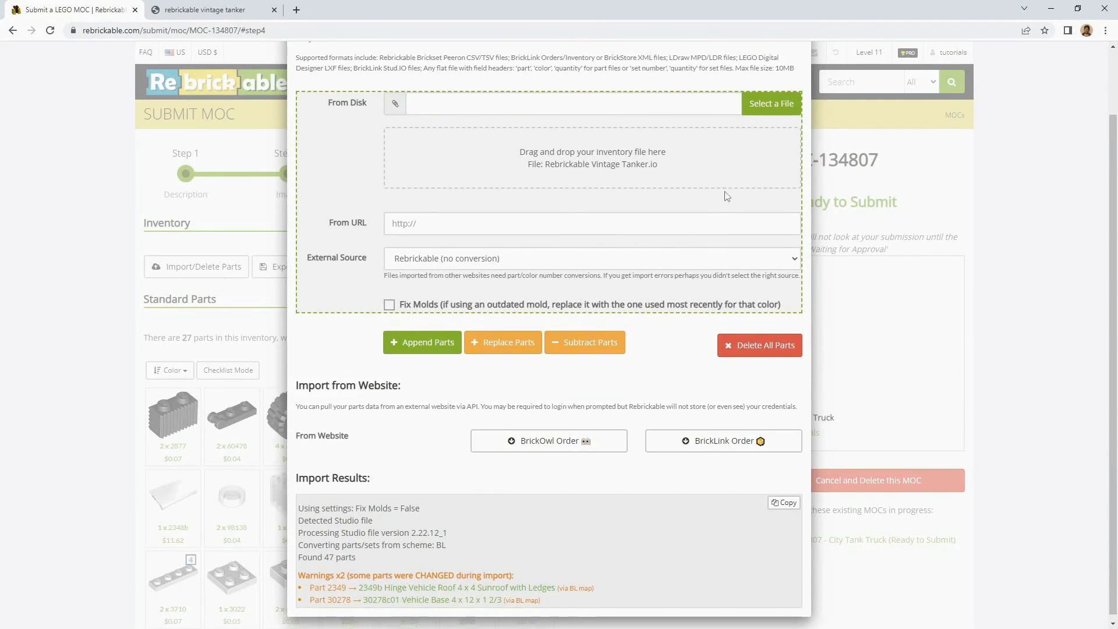
click(803, 78)
mouse_move(750, 85)
scroll(583, 262, down, 3)
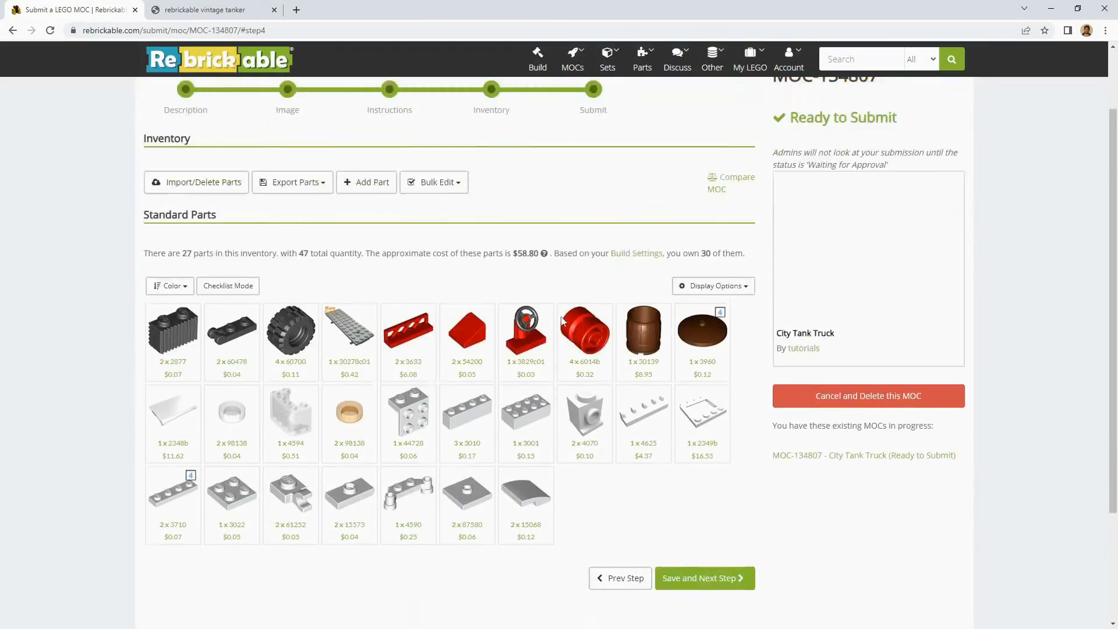
Review the City Tank Truck submission's main image and thumbnails in the Image step, and return to the Inventory step.
scroll(321, 344, up, 2)
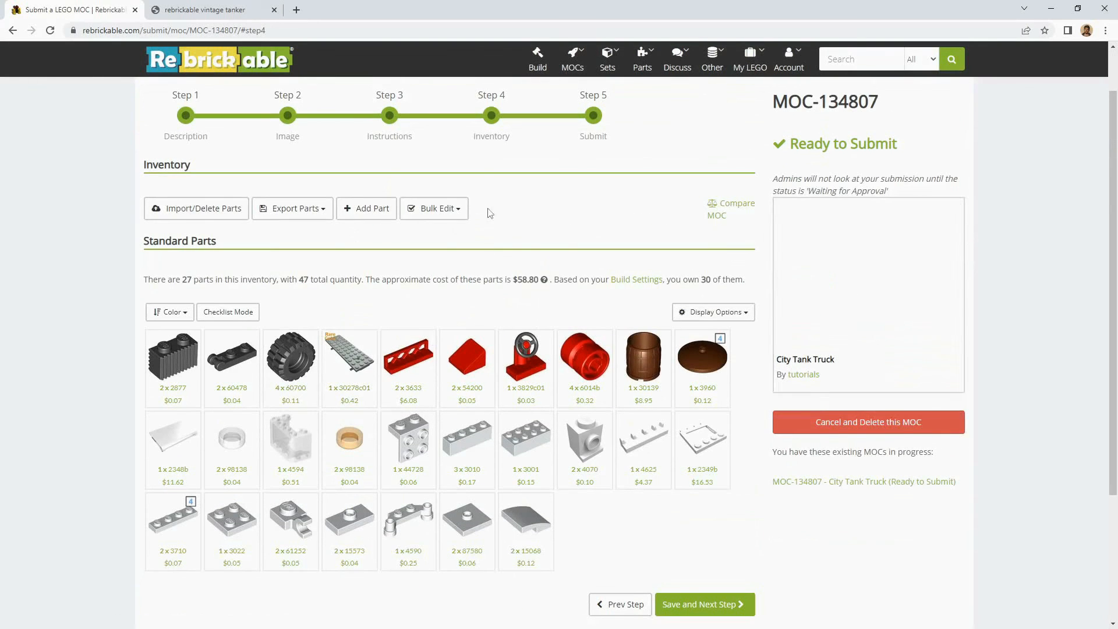
scroll(501, 221, up, 1)
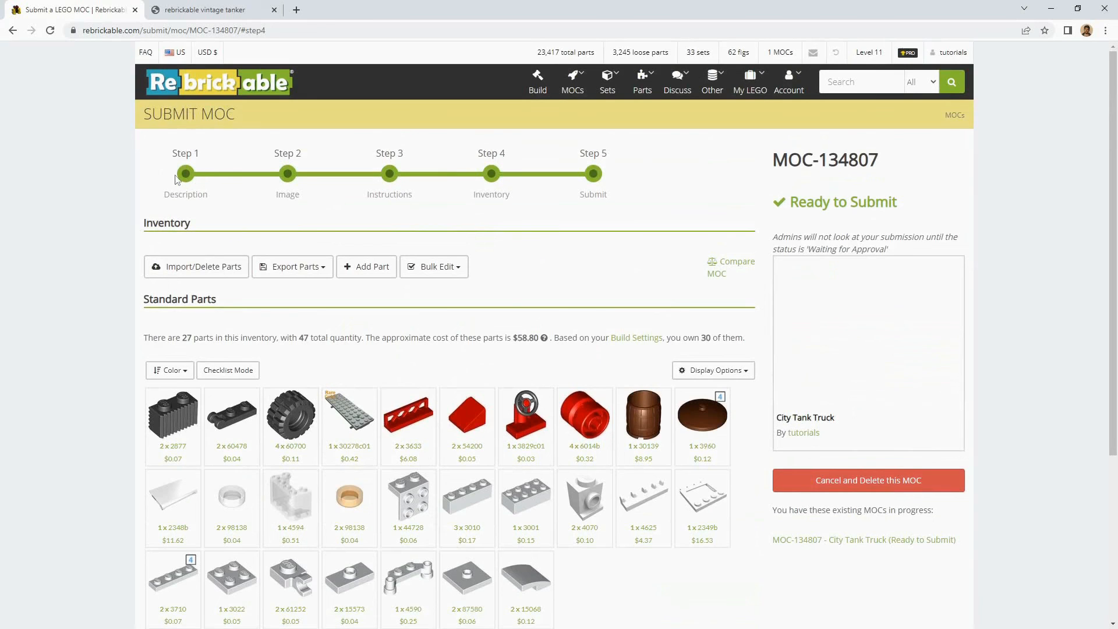
click(288, 174)
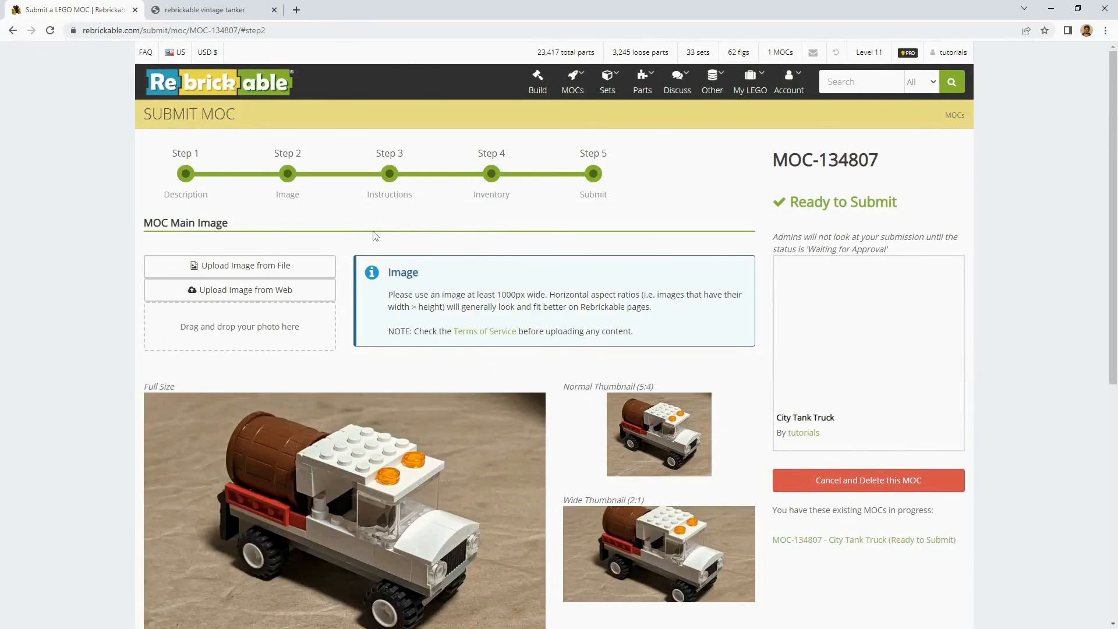
click(491, 174)
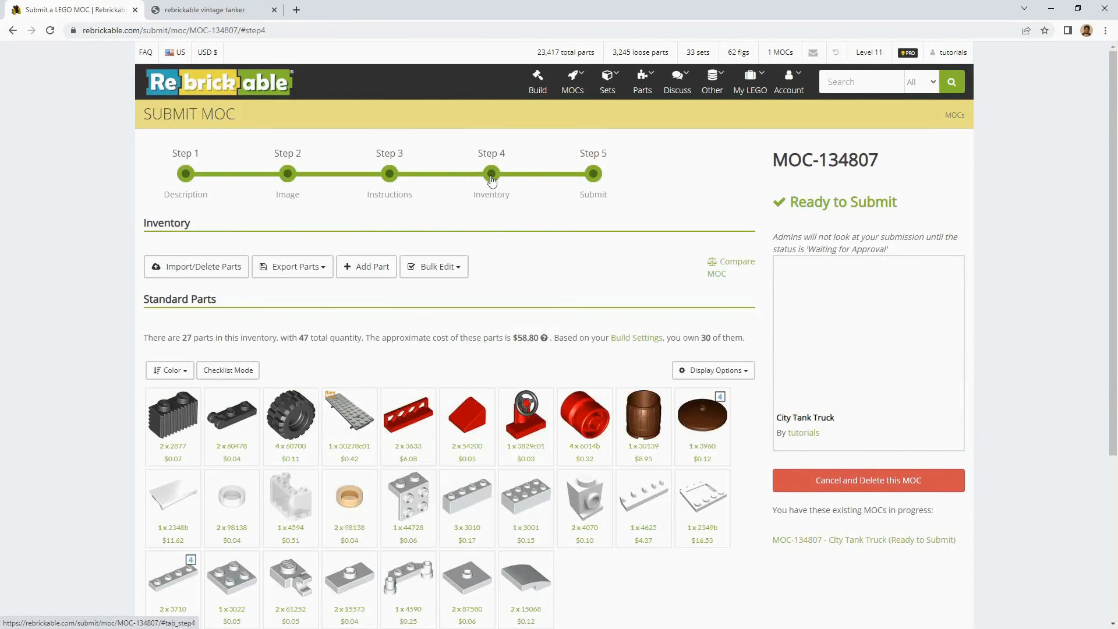
Go to the final Submit step, leave the admin message empty, and submit the City Tank Truck MOC for approval.
click(594, 175)
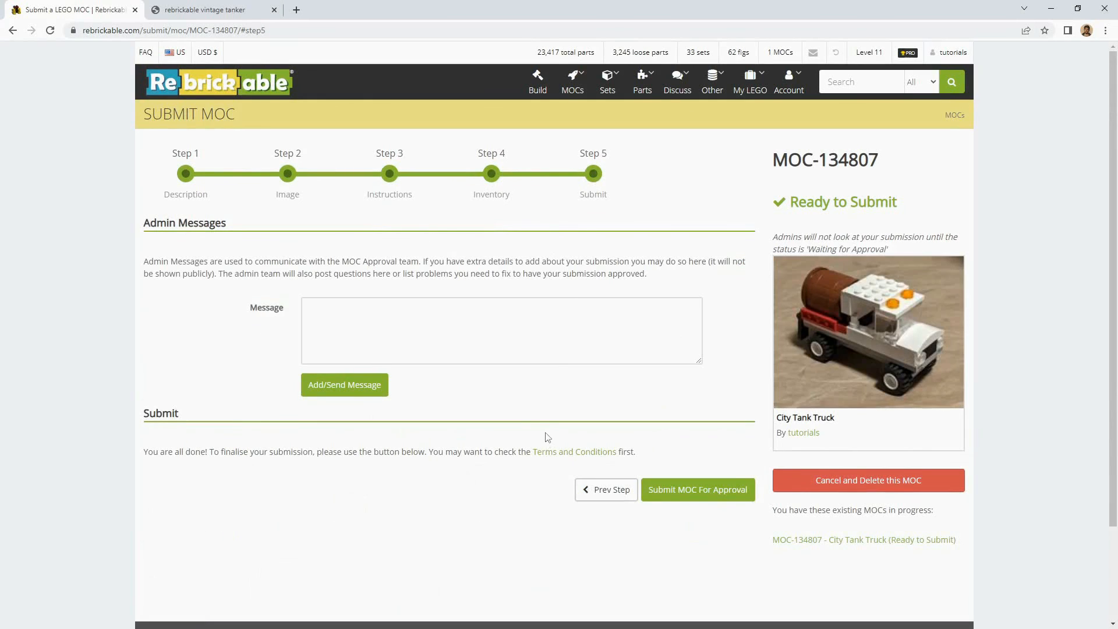
click(376, 317)
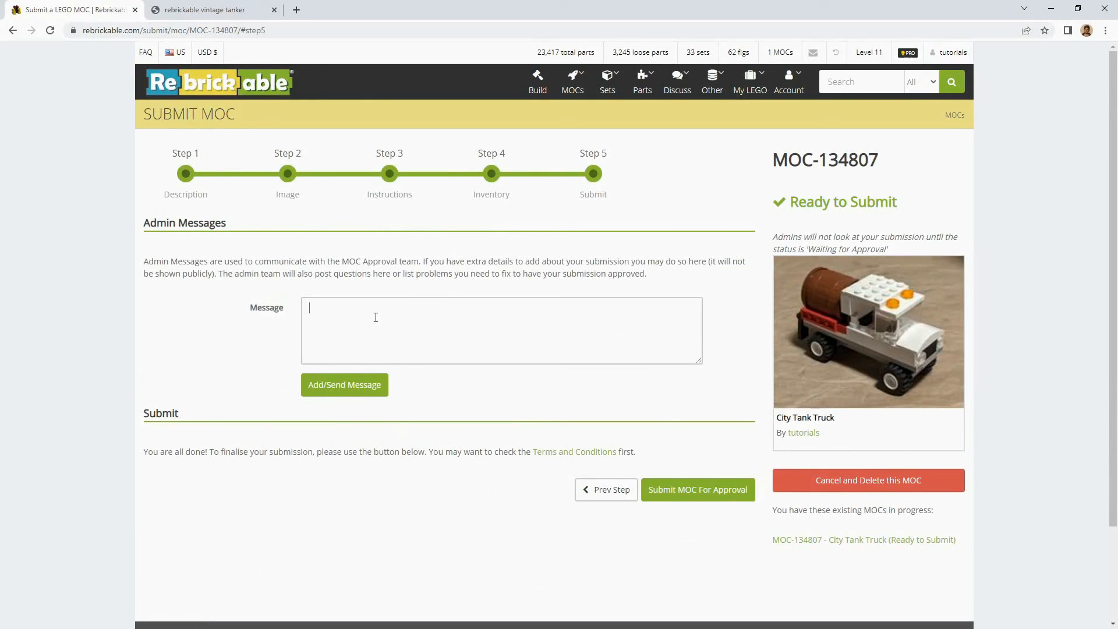
click(257, 358)
click(700, 493)
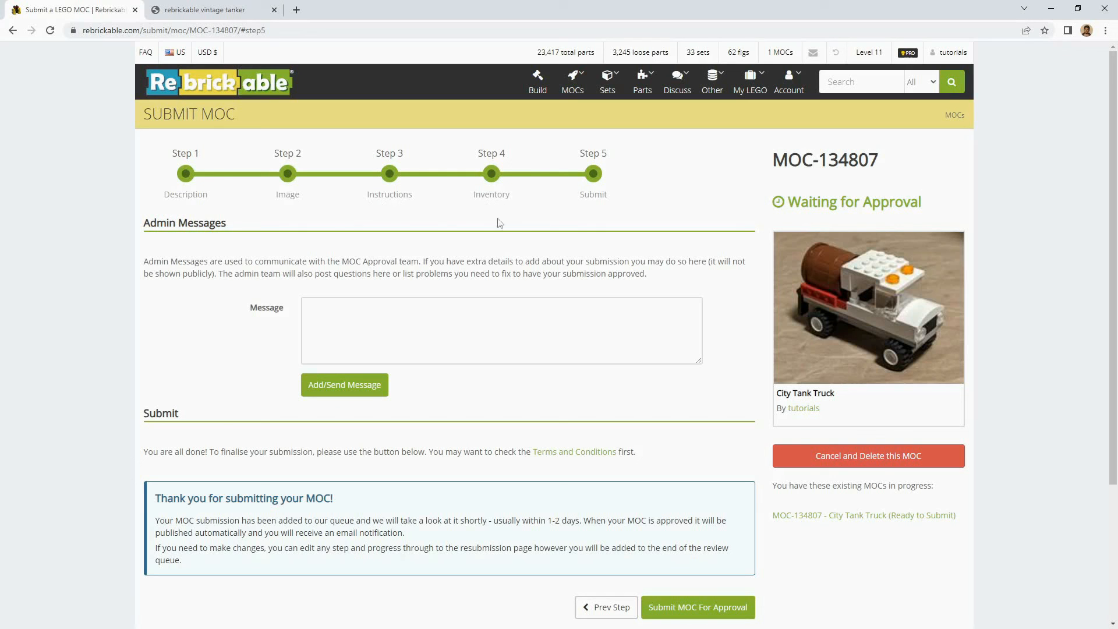
scroll(678, 218, down, 1)
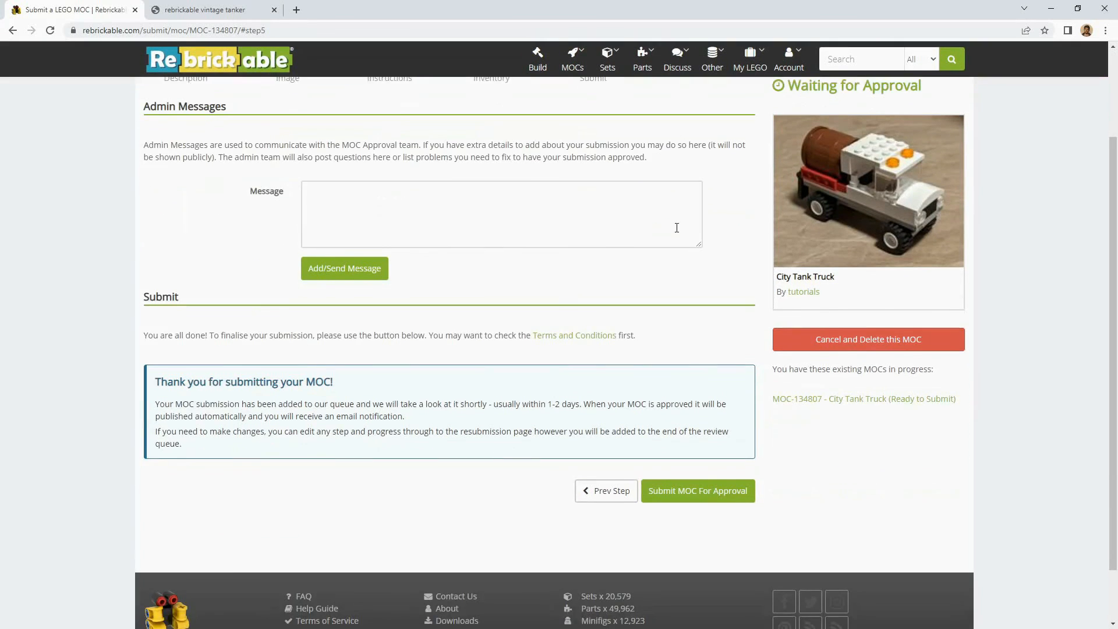
scroll(678, 230, up, 1)
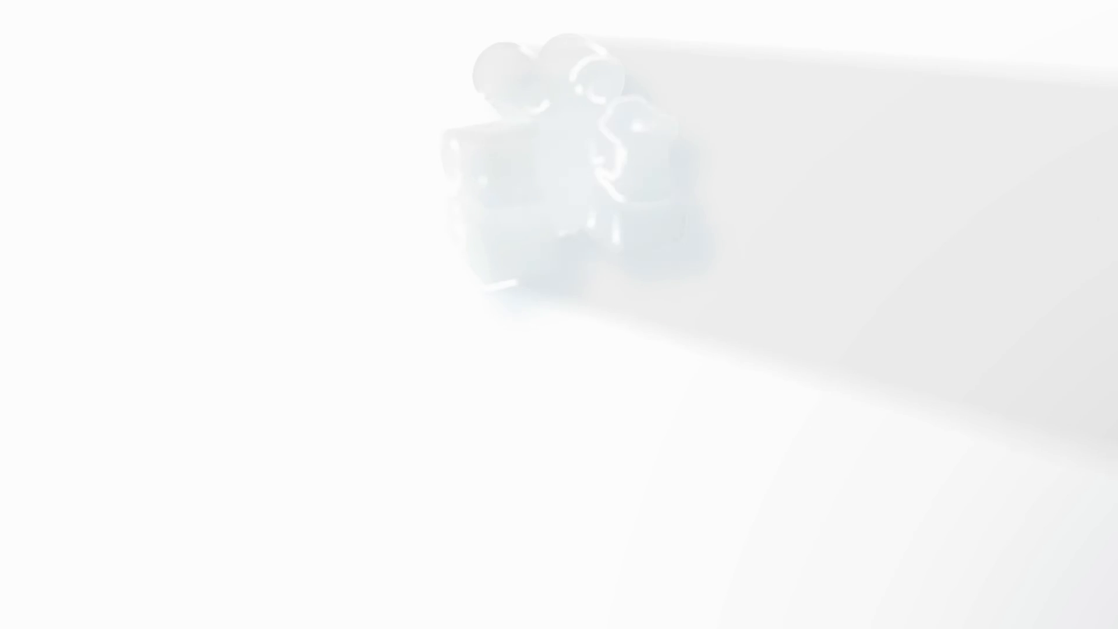